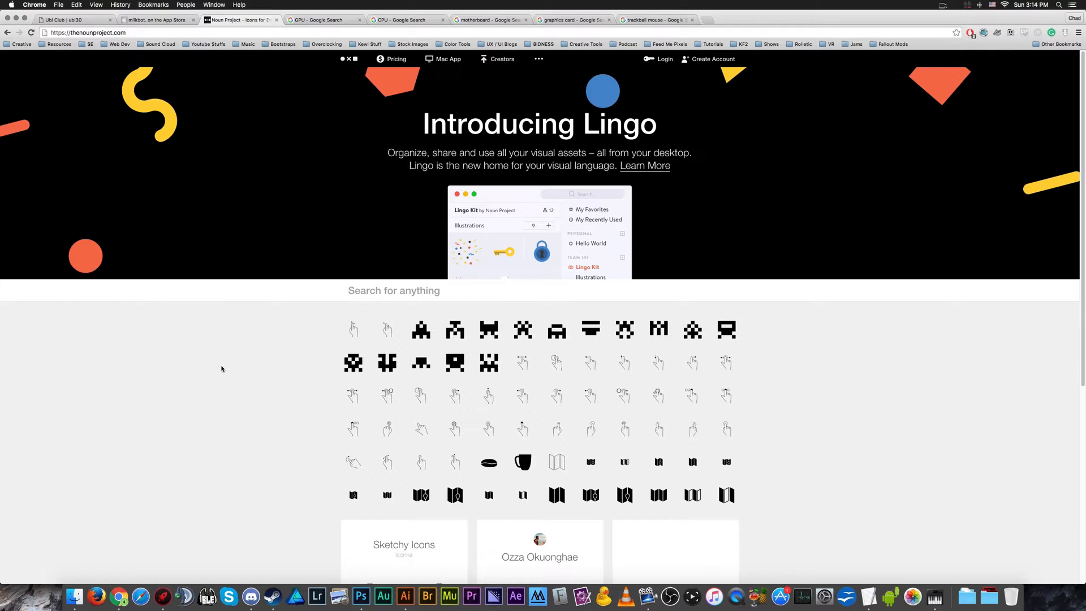
Browse the sample icons and icon collections on the Noun Project homepage for design inspiration.
{"action": "left_click", "coordinate": [405, 596]}
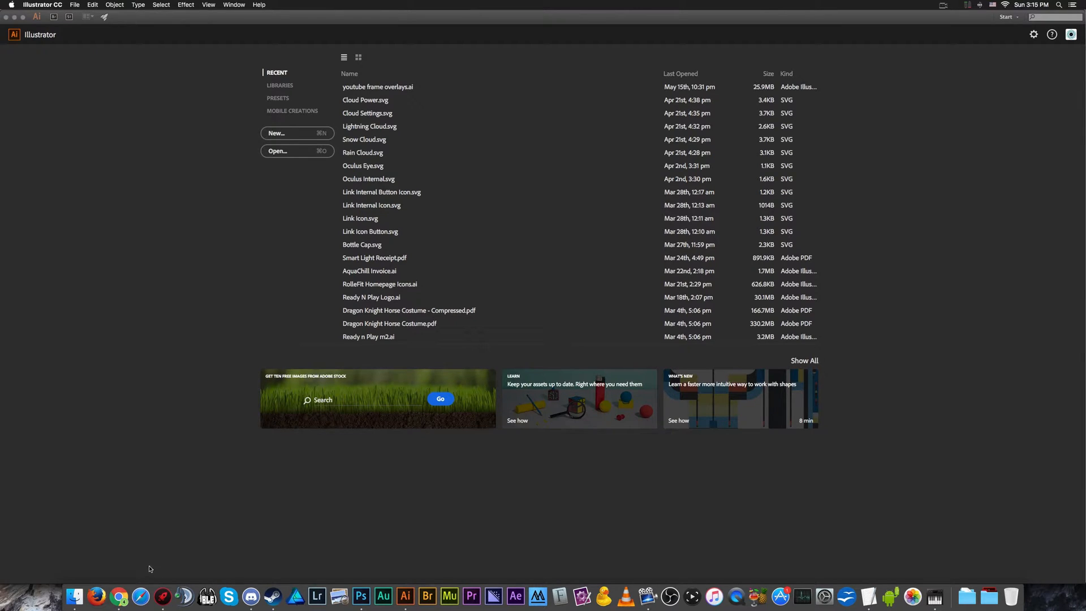
{"action": "left_click", "coordinate": [118, 597]}
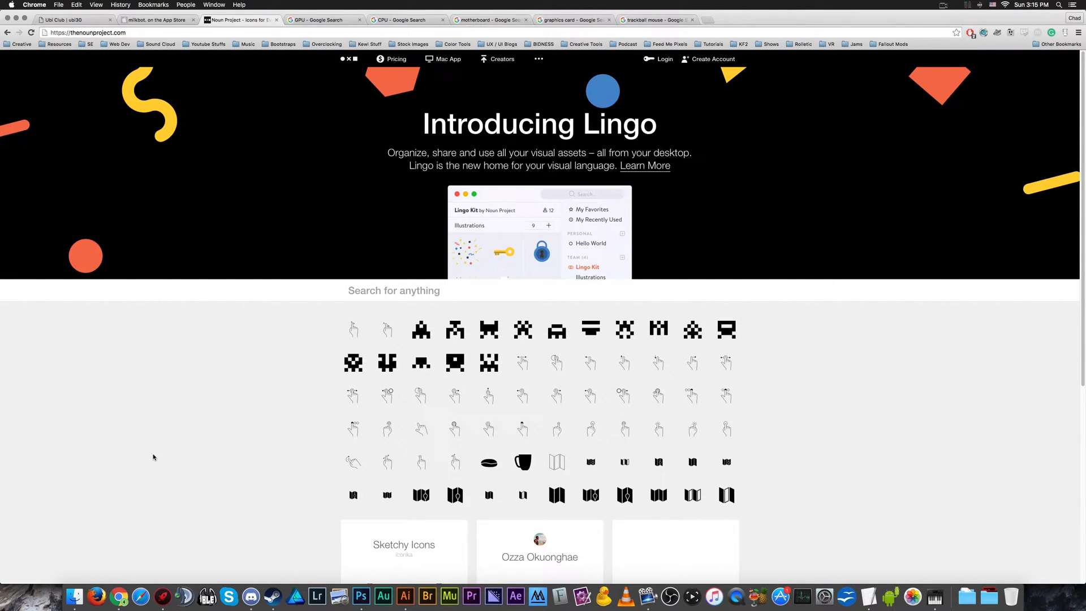
{"action": "scroll", "coordinate": [197, 426], "scroll_direction": "down", "scroll_amount": 3}
{"action": "scroll", "coordinate": [196, 426], "scroll_direction": "up", "scroll_amount": 3}
{"action": "scroll", "coordinate": [313, 323], "scroll_direction": "down", "scroll_amount": 10}
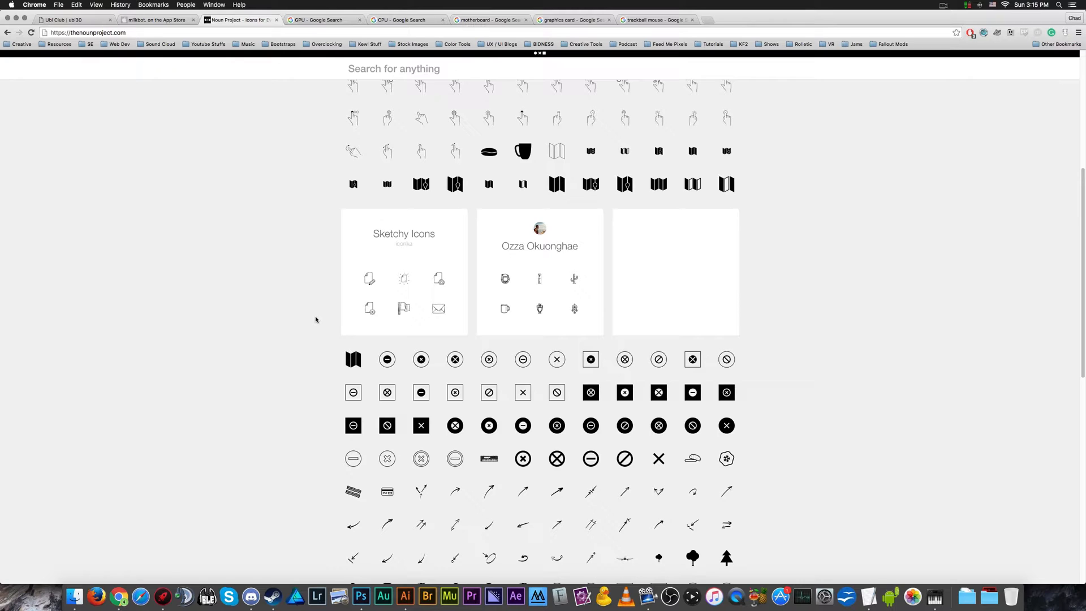
{"action": "scroll", "coordinate": [315, 319], "scroll_direction": "up", "scroll_amount": 10}
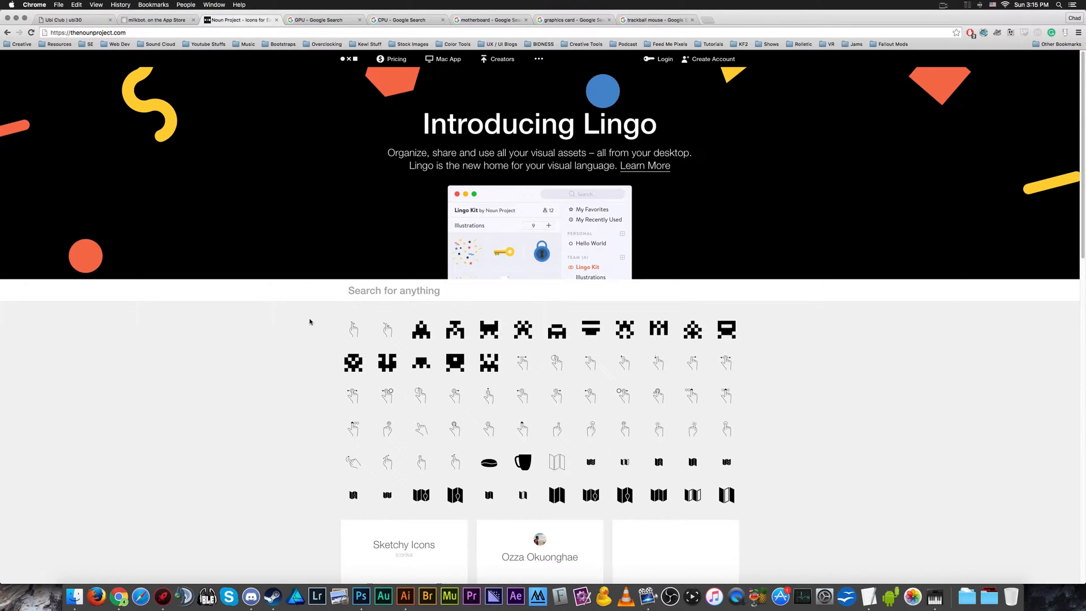
{"action": "mouse_move", "coordinate": [428, 337]}
{"action": "mouse_move", "coordinate": [489, 332]}
{"action": "scroll", "coordinate": [221, 374], "scroll_direction": "down", "scroll_amount": 10}
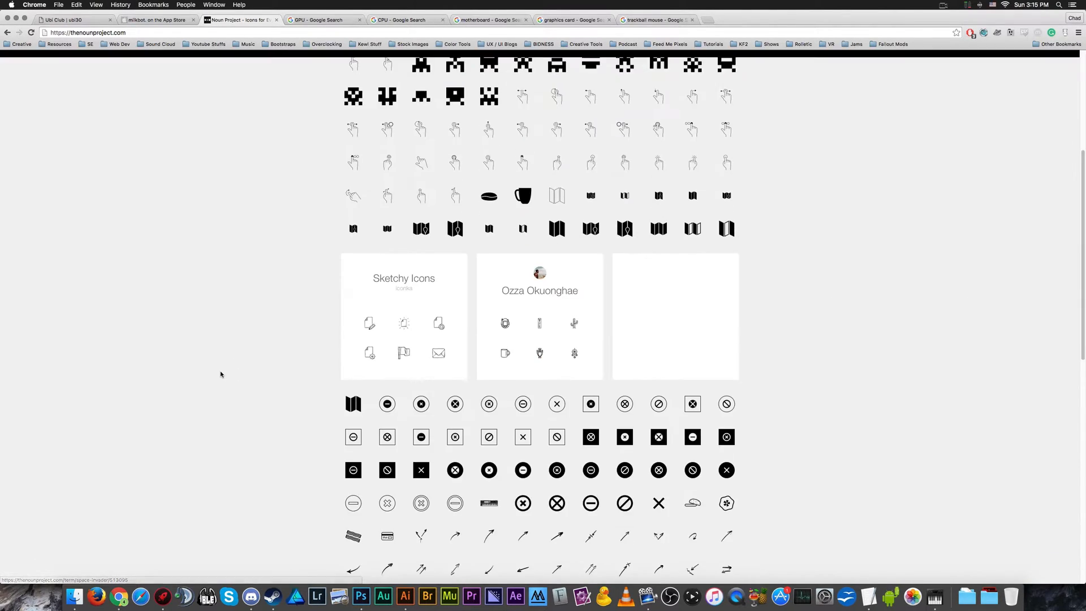
{"action": "scroll", "coordinate": [221, 363], "scroll_direction": "down", "scroll_amount": 3}
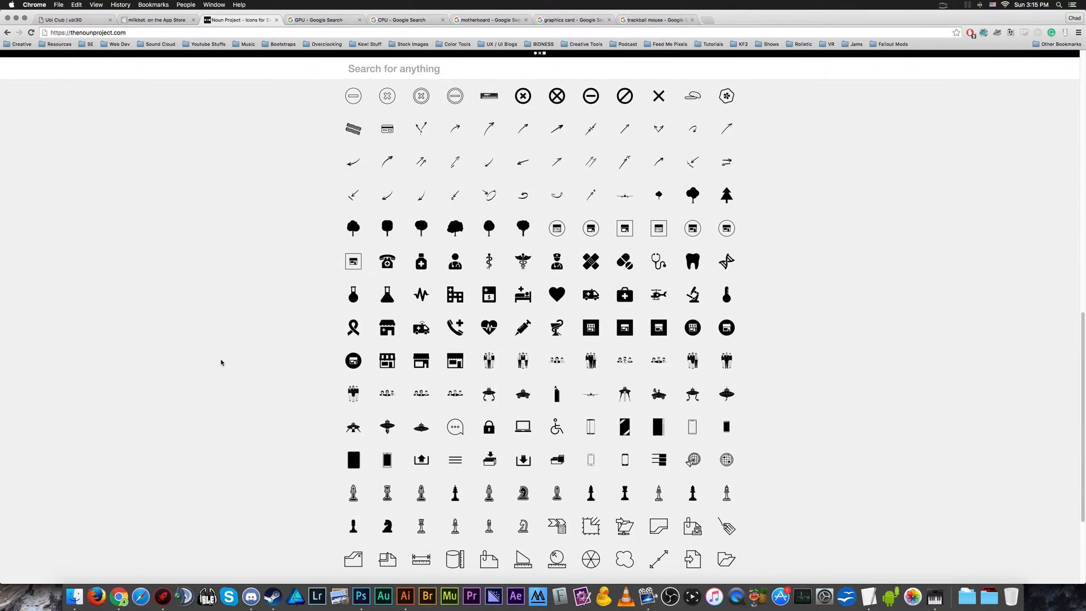
{"action": "scroll", "coordinate": [223, 363], "scroll_direction": "down", "scroll_amount": 3}
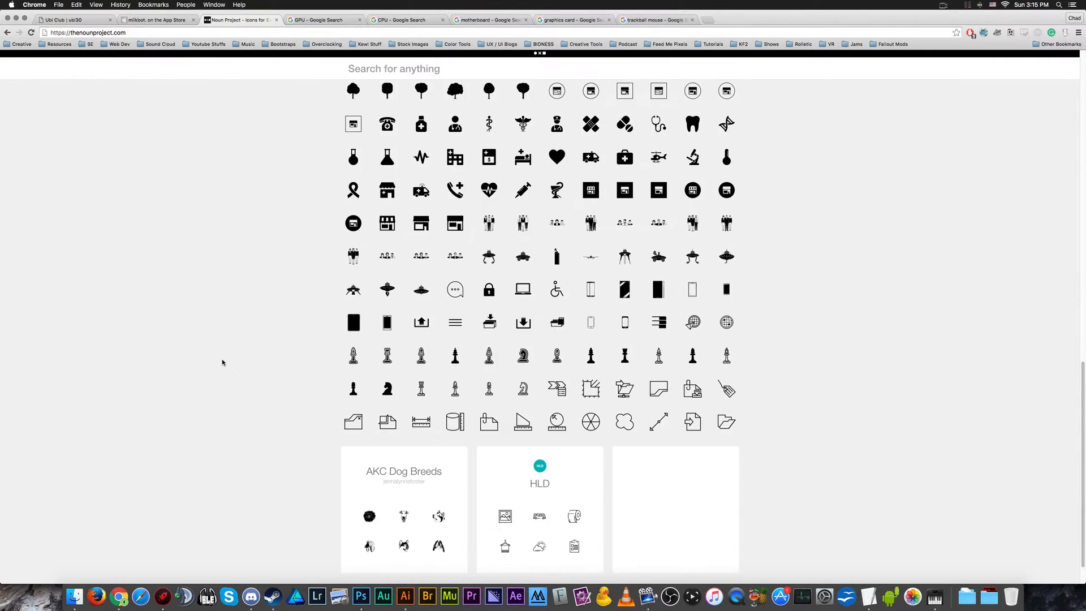
{"action": "scroll", "coordinate": [221, 359], "scroll_direction": "down", "scroll_amount": 4}
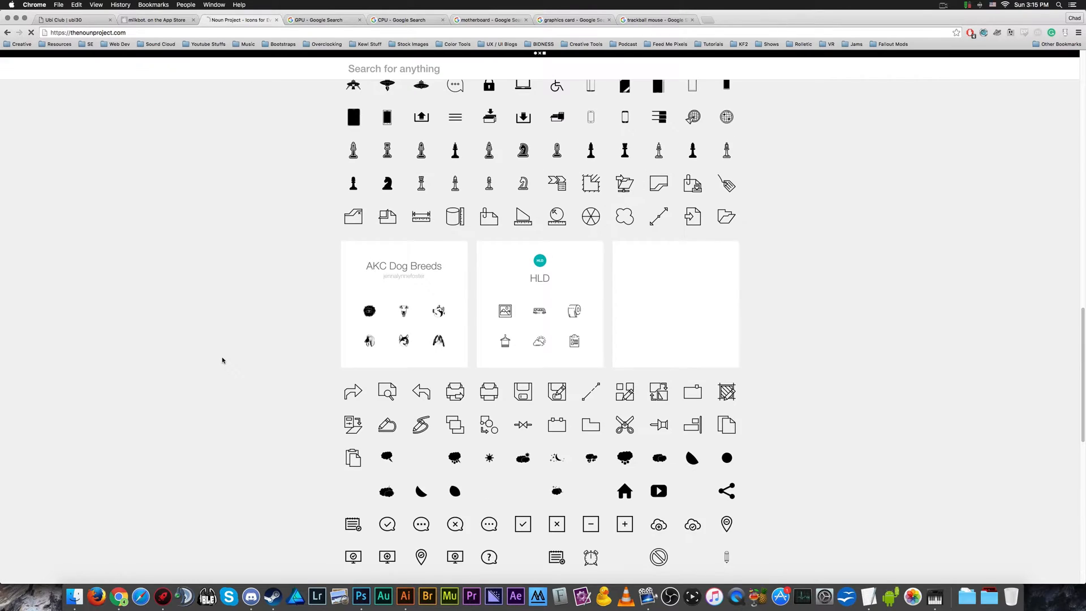
{"action": "scroll", "coordinate": [222, 360], "scroll_direction": "down", "scroll_amount": 1}
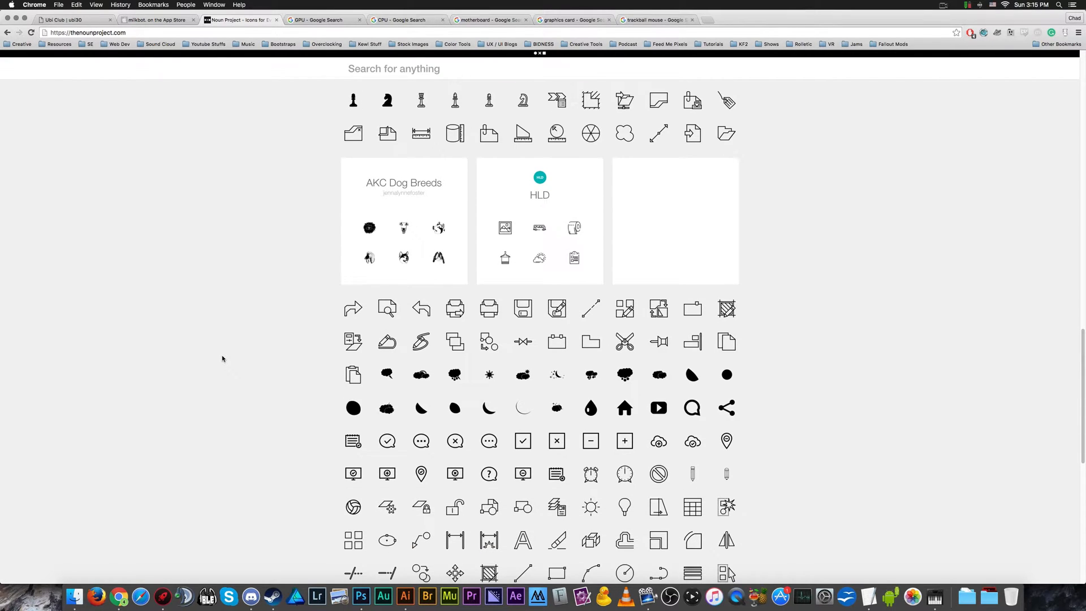
{"action": "scroll", "coordinate": [221, 355], "scroll_direction": "down", "scroll_amount": 4}
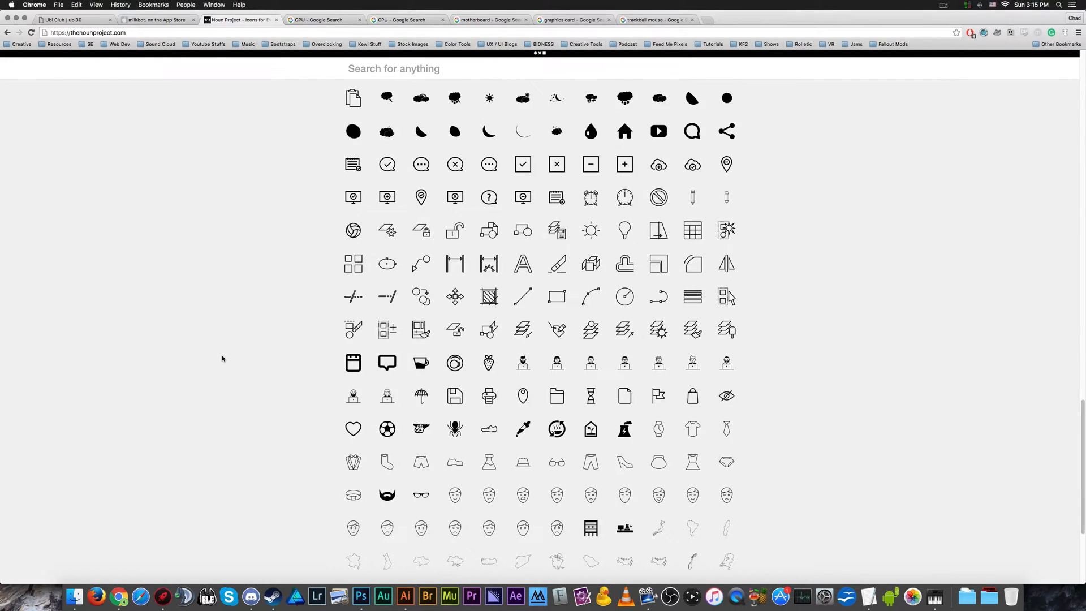
{"action": "scroll", "coordinate": [222, 358], "scroll_direction": "down", "scroll_amount": 2}
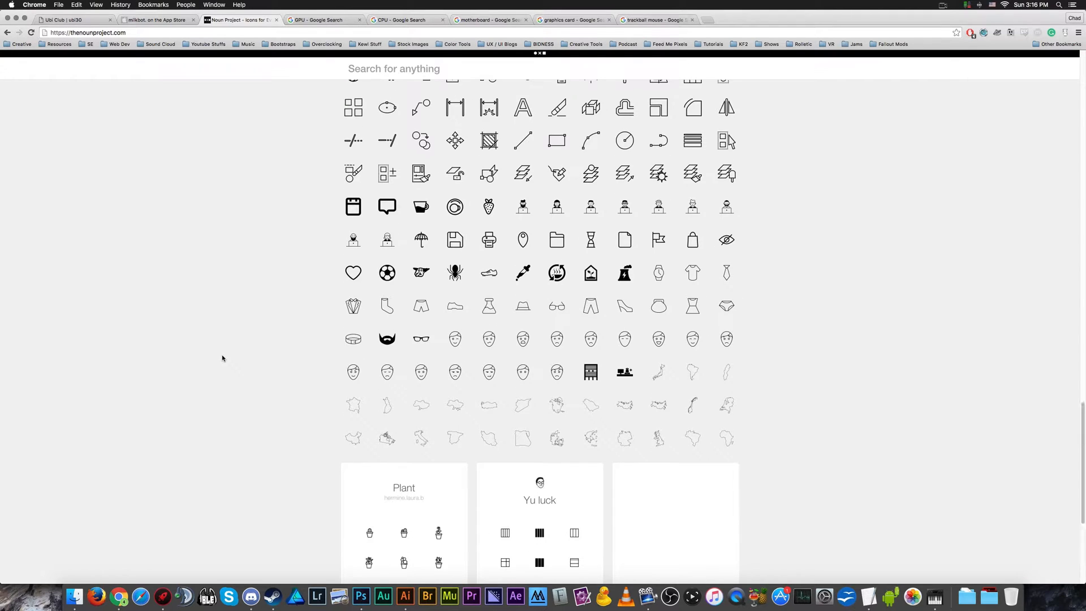
{"action": "scroll", "coordinate": [221, 358], "scroll_direction": "up", "scroll_amount": 15}
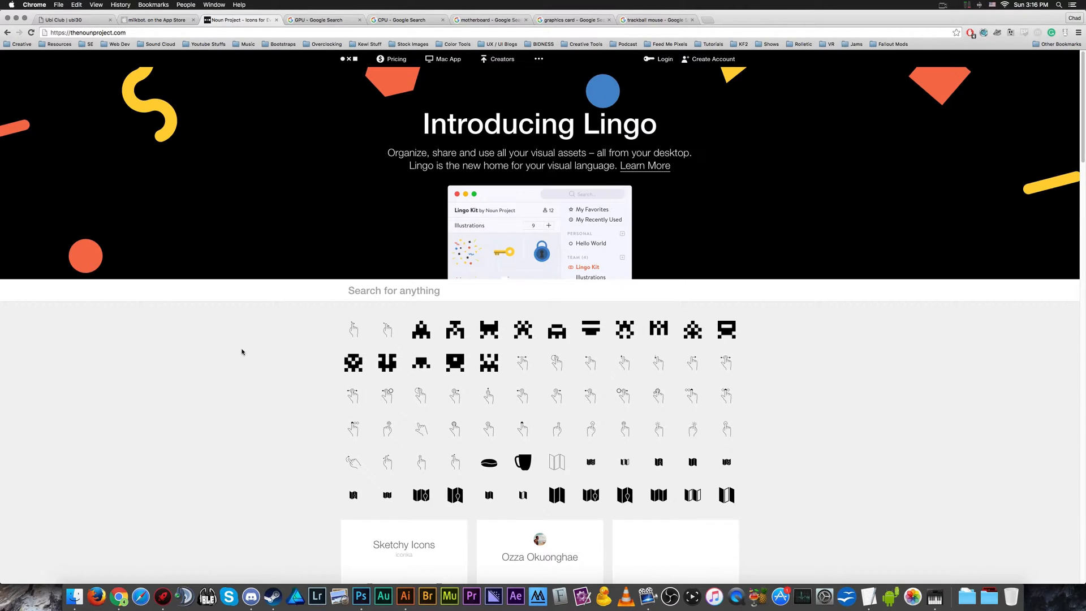
Search the Noun Project for "Graphics Card" and look through the matching icons.
{"action": "left_click", "coordinate": [442, 296]}
{"action": "type", "text": "Graphics Card"}
{"action": "key", "text": "Return"}
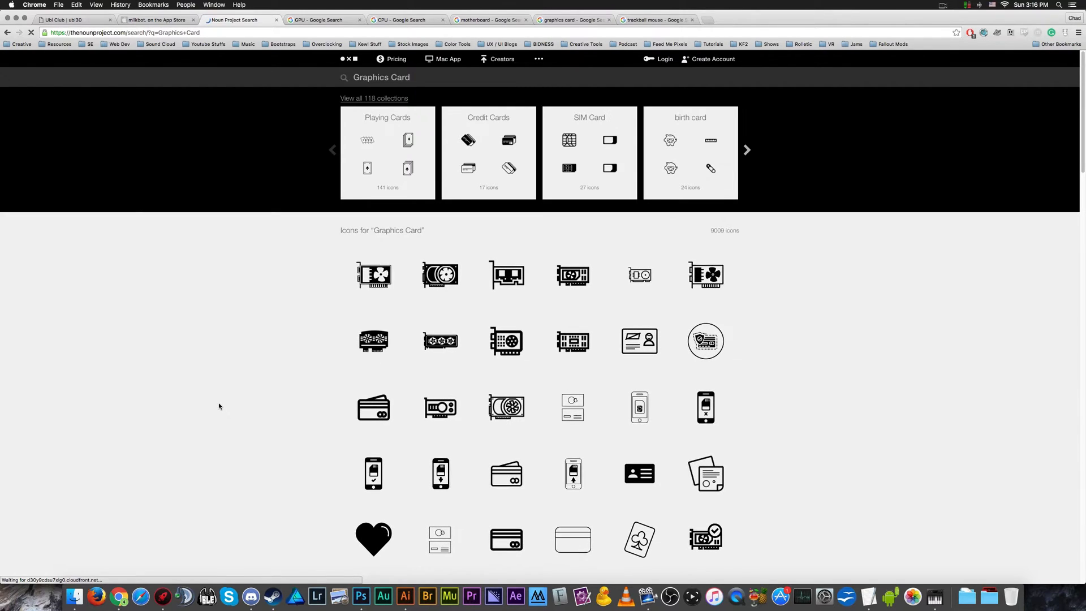
{"action": "scroll", "coordinate": [219, 405], "scroll_direction": "down", "scroll_amount": 6}
{"action": "scroll", "coordinate": [219, 406], "scroll_direction": "up", "scroll_amount": 6}
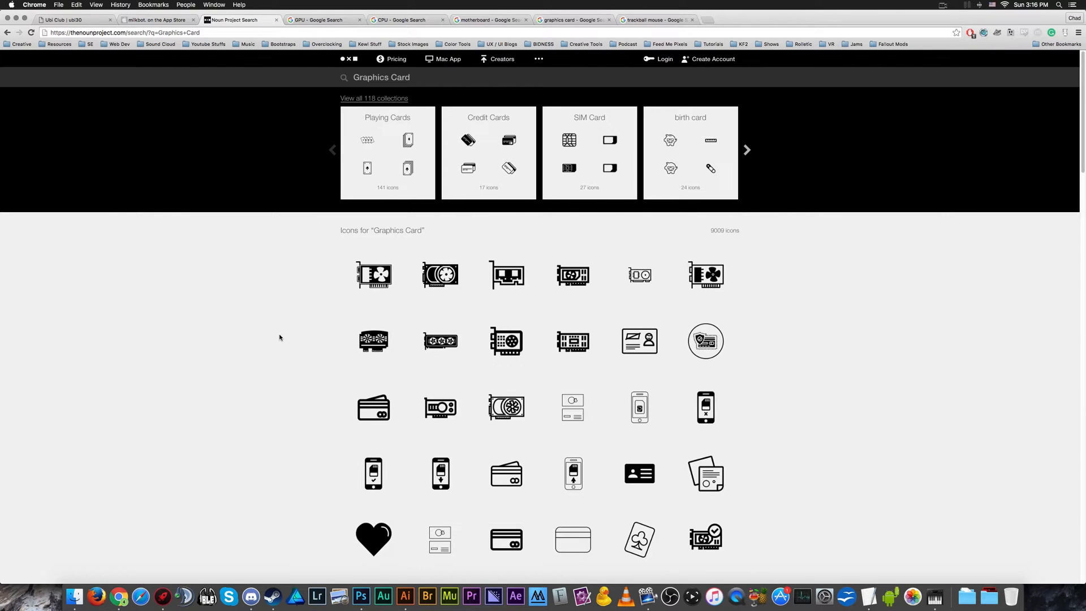
{"action": "scroll", "coordinate": [279, 338], "scroll_direction": "down", "scroll_amount": 3}
{"action": "scroll", "coordinate": [279, 338], "scroll_direction": "up", "scroll_amount": 3}
Switch to Illustrator and create a new 100 × 100 px document named "icon" with one artboard.
{"action": "left_click", "coordinate": [405, 596]}
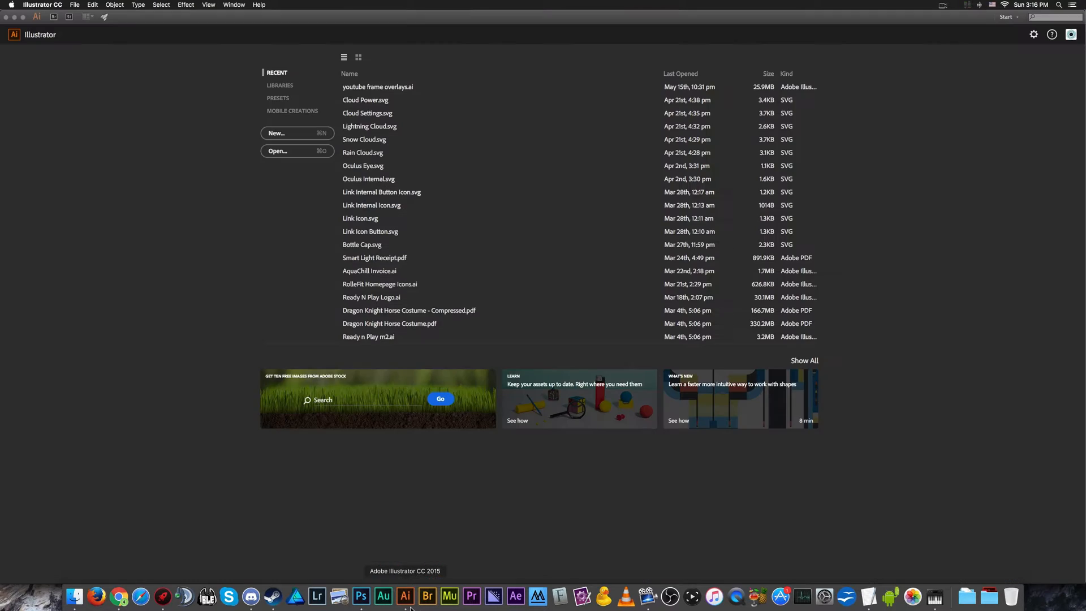
{"action": "left_click", "coordinate": [77, 5]}
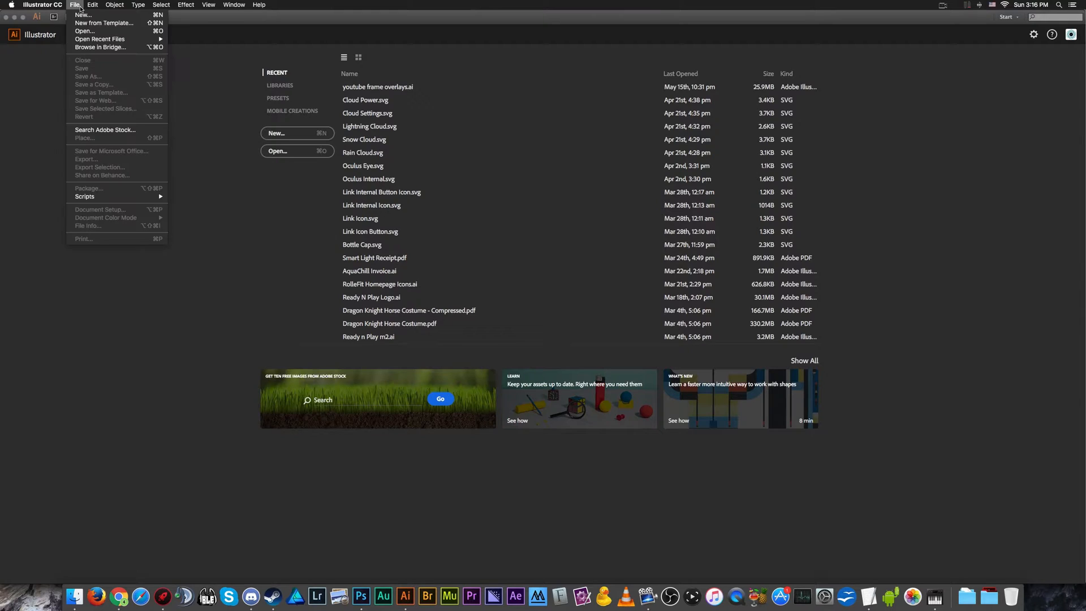
{"action": "left_click", "coordinate": [84, 15]}
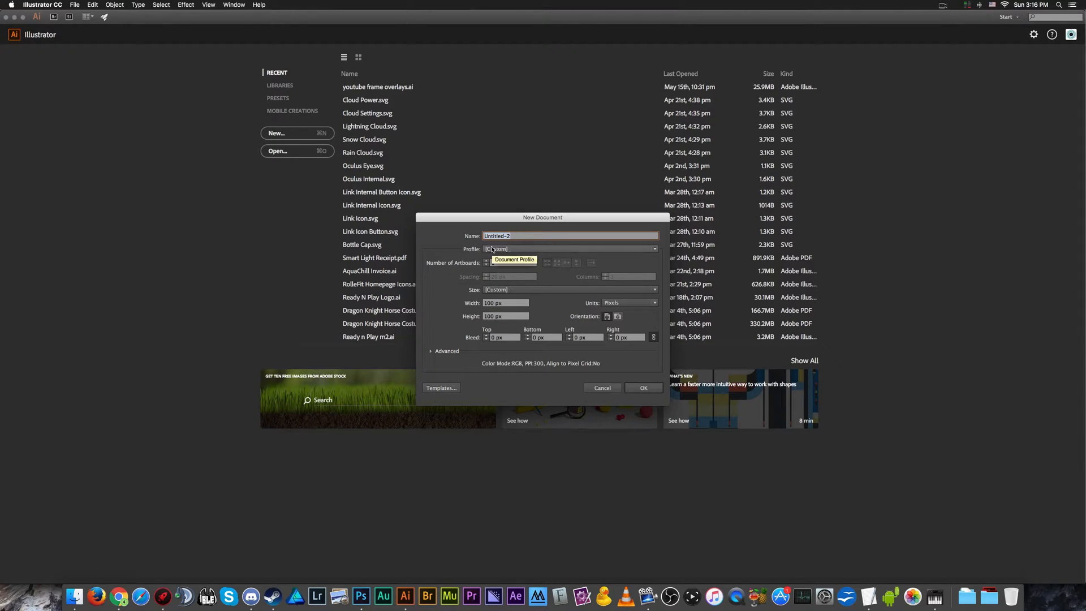
{"action": "type", "text": "icon"}
{"action": "left_click", "coordinate": [644, 387]}
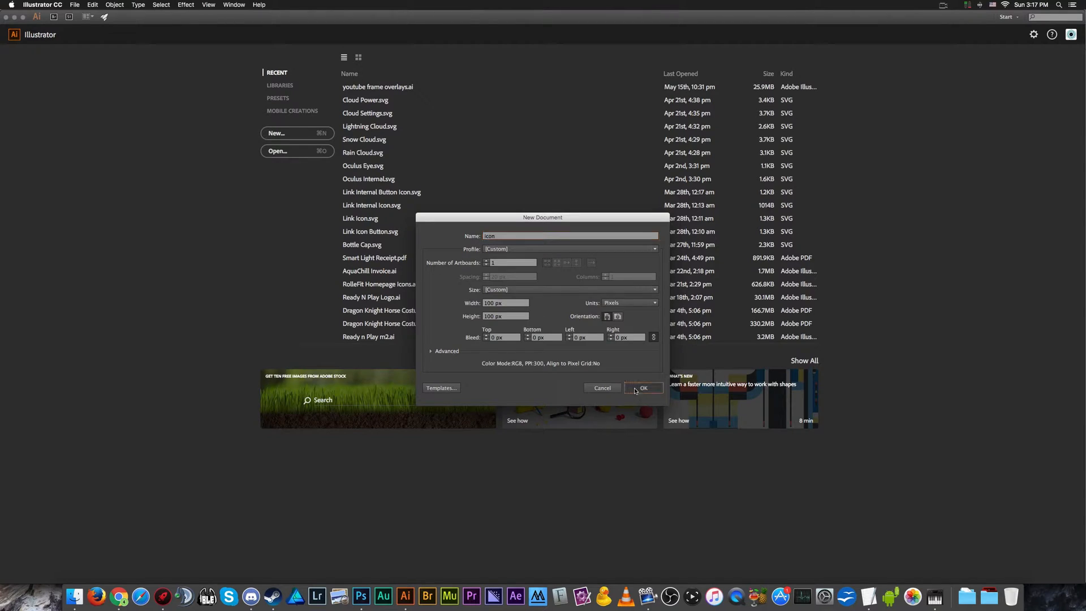
{"action": "key", "text": "Return"}
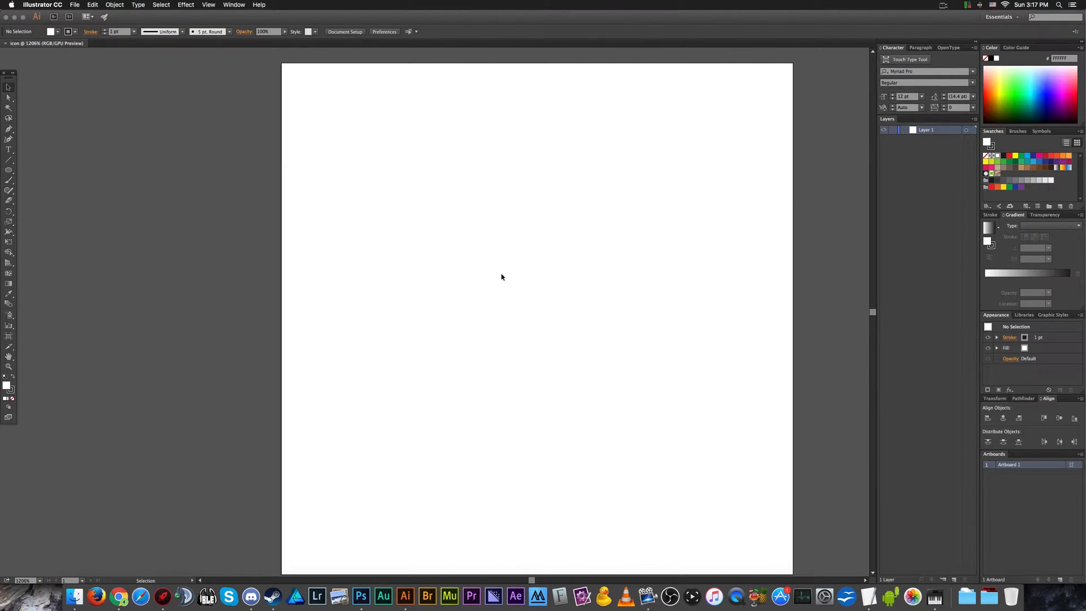
{"action": "key", "text": "super+minus"}
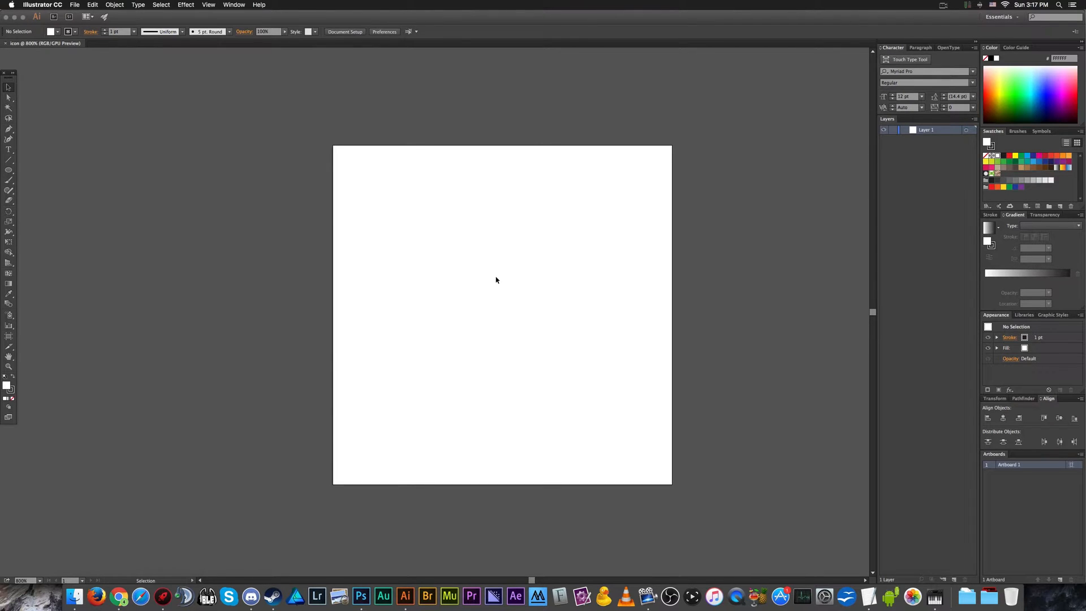
{"action": "key", "text": "super+plus"}
{"action": "key", "text": "super+0"}
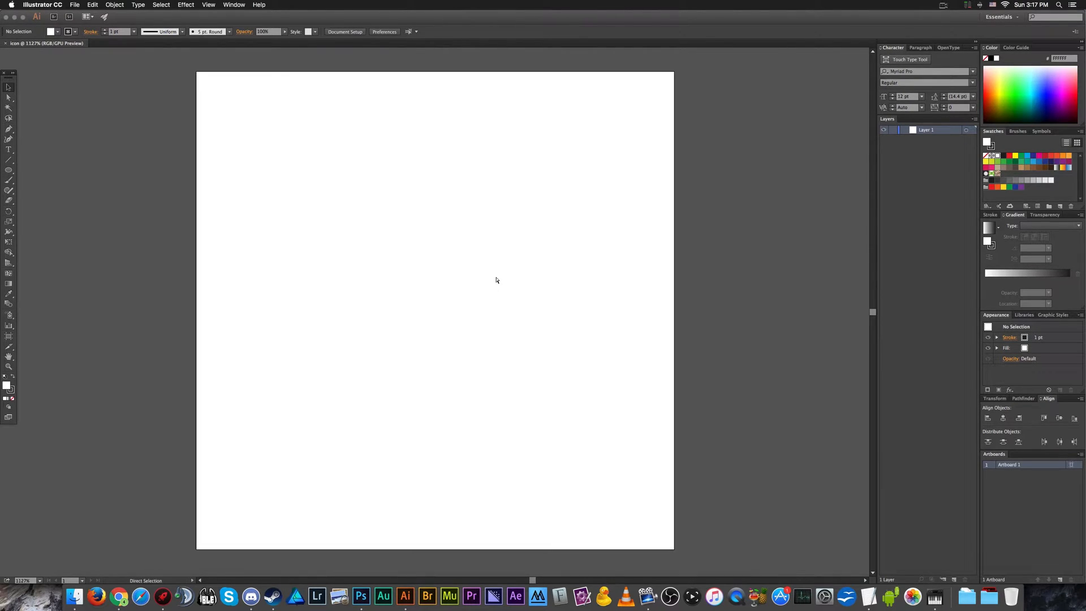
Switch to Chrome and review the open image searches for GPU, CPU, motherboard, graphics card and trackball mouse.
{"action": "left_click", "coordinate": [118, 596]}
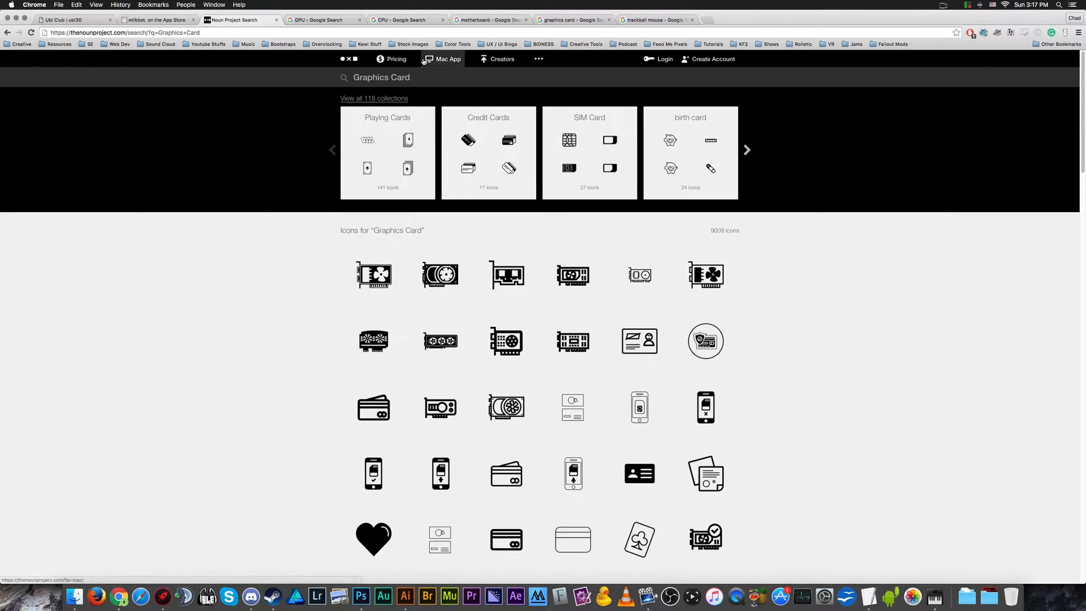
{"action": "left_click", "coordinate": [326, 23]}
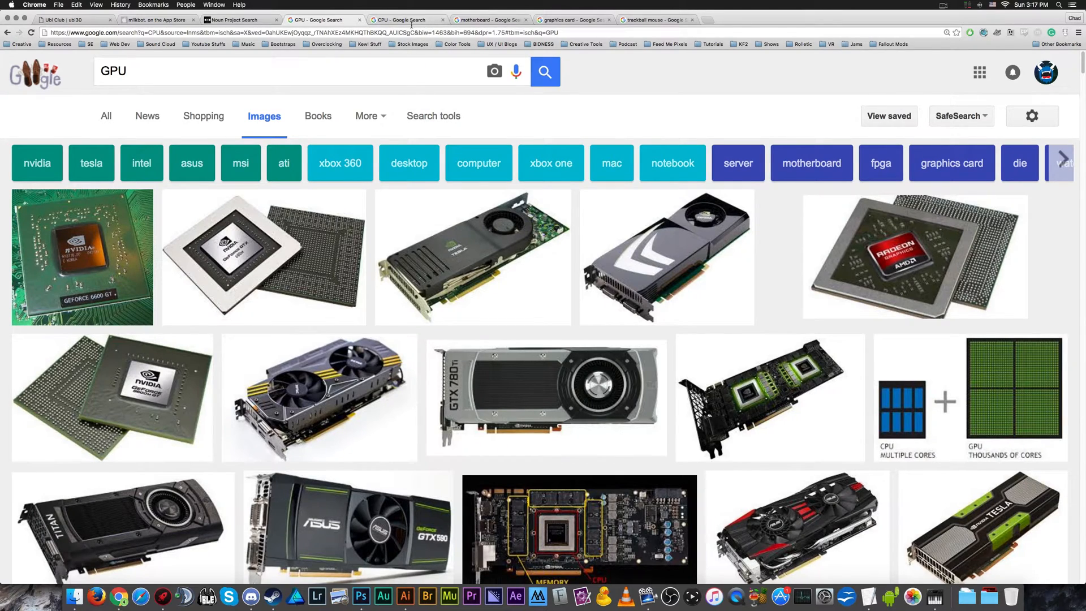
{"action": "left_click", "coordinate": [412, 23]}
{"action": "left_click", "coordinate": [470, 22]}
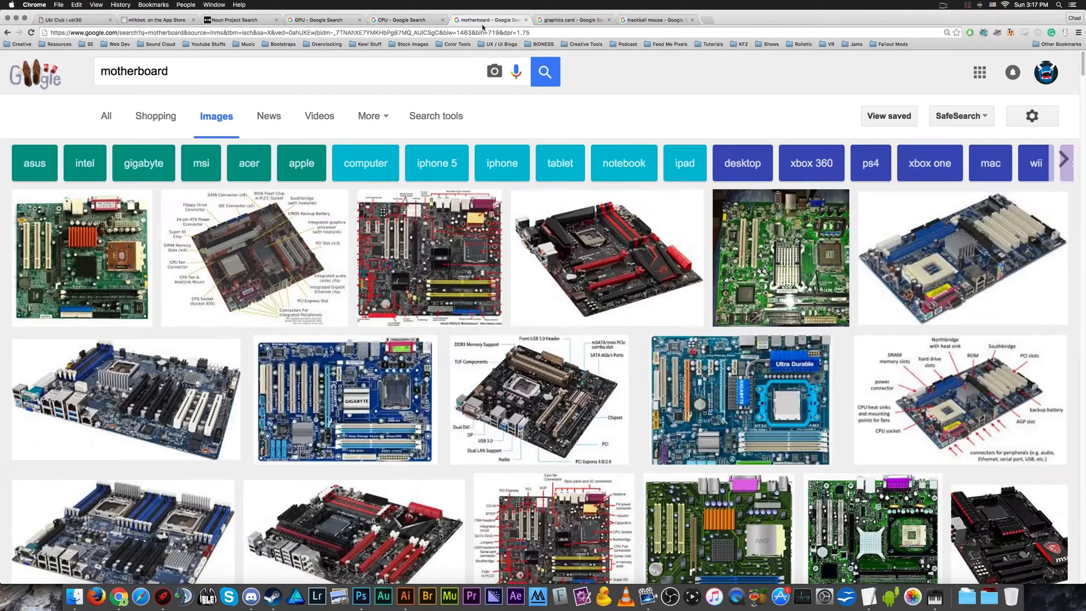
{"action": "left_click", "coordinate": [571, 20]}
{"action": "left_click", "coordinate": [635, 20]}
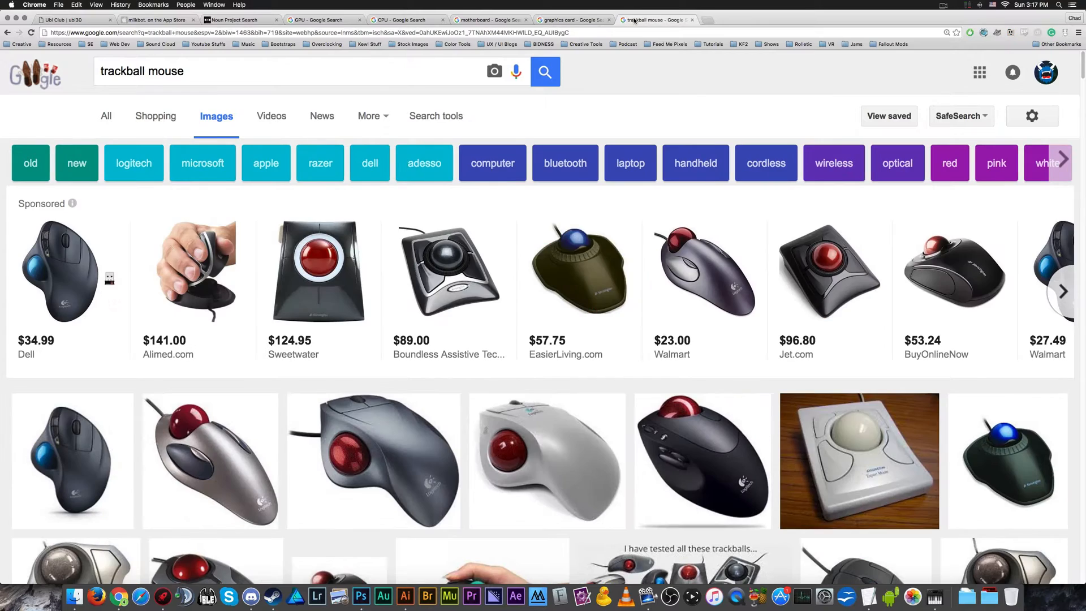
Return to the Noun Project, search for "CPU" and look through the matching icons.
{"action": "left_click", "coordinate": [259, 21]}
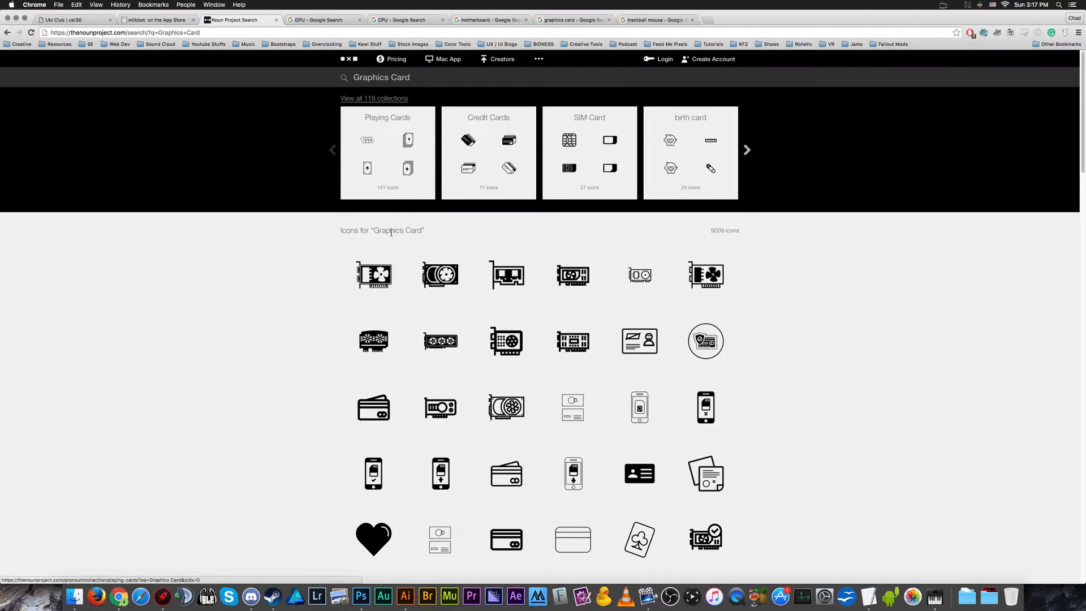
{"action": "left_click", "coordinate": [416, 82]}
{"action": "key", "text": "BackSpace"}
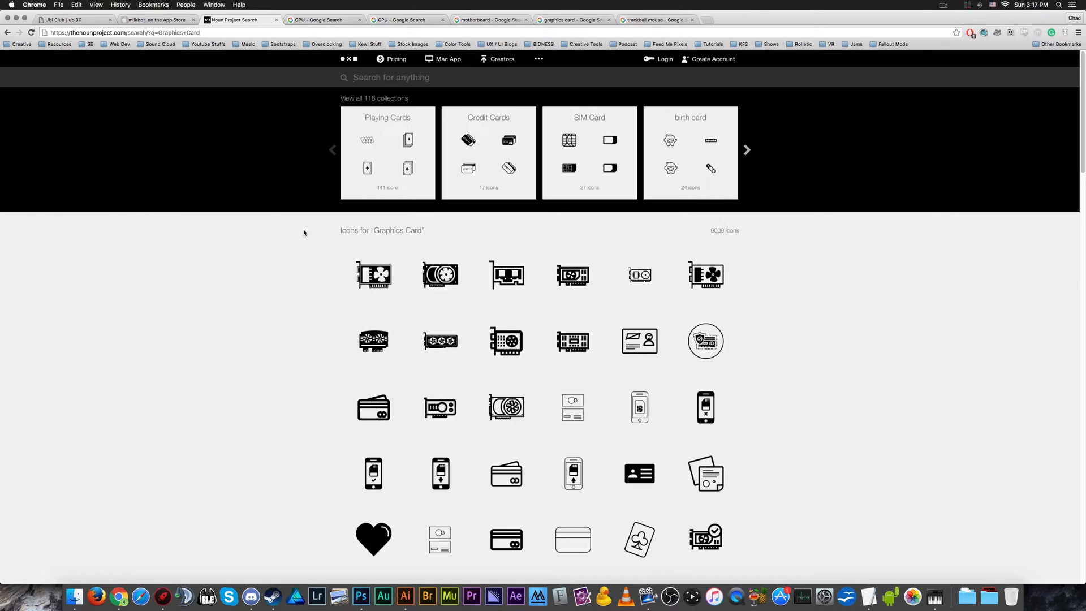
{"action": "type", "text": "CPU"}
{"action": "key", "text": "Return"}
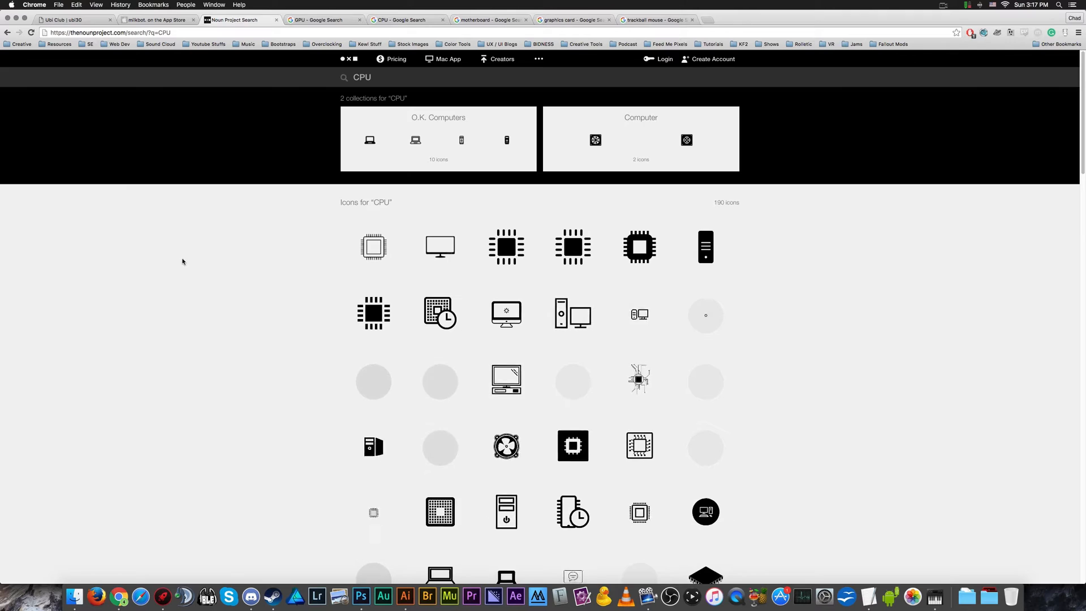
{"action": "scroll", "coordinate": [207, 276], "scroll_direction": "down", "scroll_amount": 5}
{"action": "scroll", "coordinate": [206, 278], "scroll_direction": "down", "scroll_amount": 12}
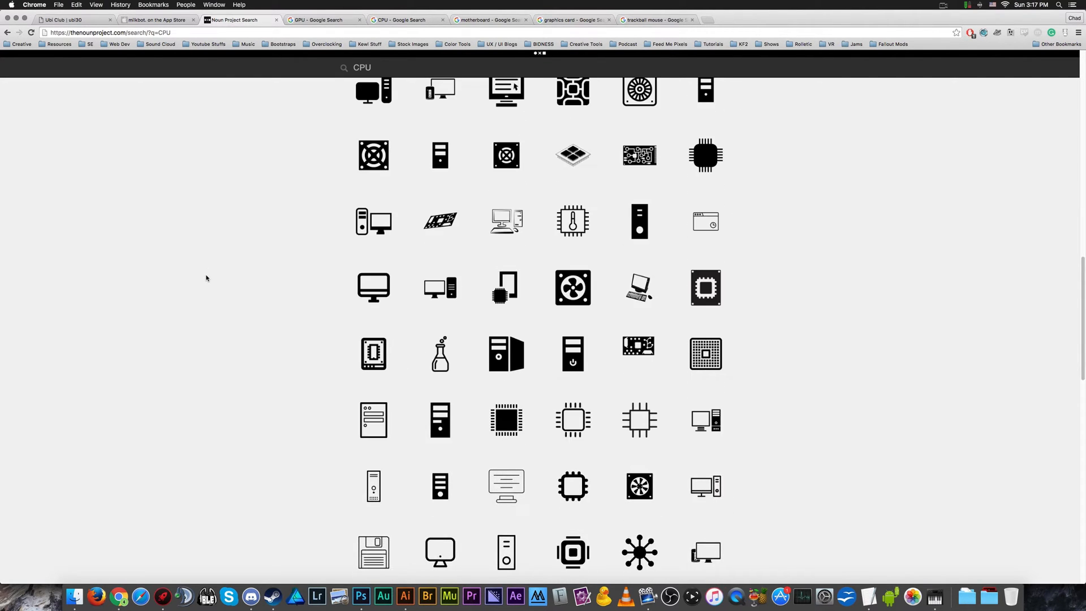
{"action": "scroll", "coordinate": [206, 278], "scroll_direction": "up", "scroll_amount": 15}
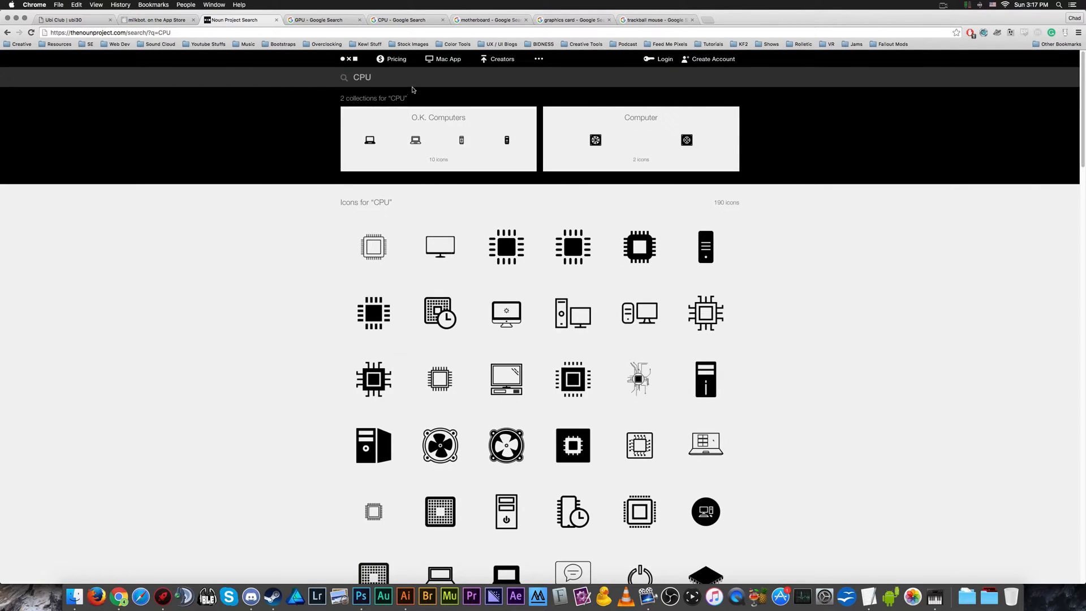
Look through the Google image results for CPU to study how real processors look.
{"action": "left_click", "coordinate": [396, 20]}
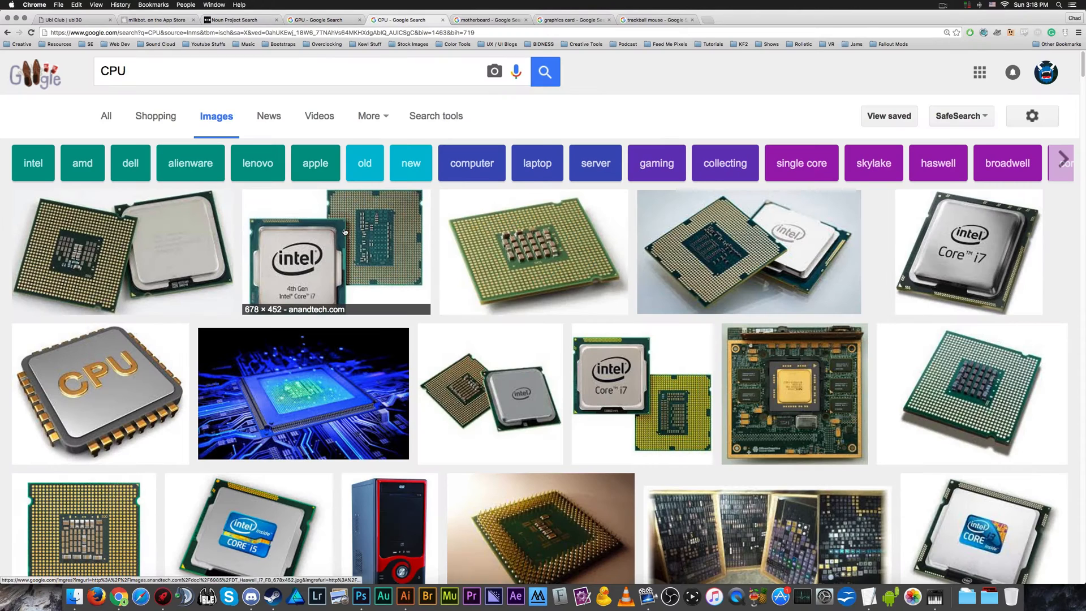
{"action": "scroll", "coordinate": [364, 128], "scroll_direction": "down", "scroll_amount": 1}
{"action": "scroll", "coordinate": [364, 129], "scroll_direction": "down", "scroll_amount": 3}
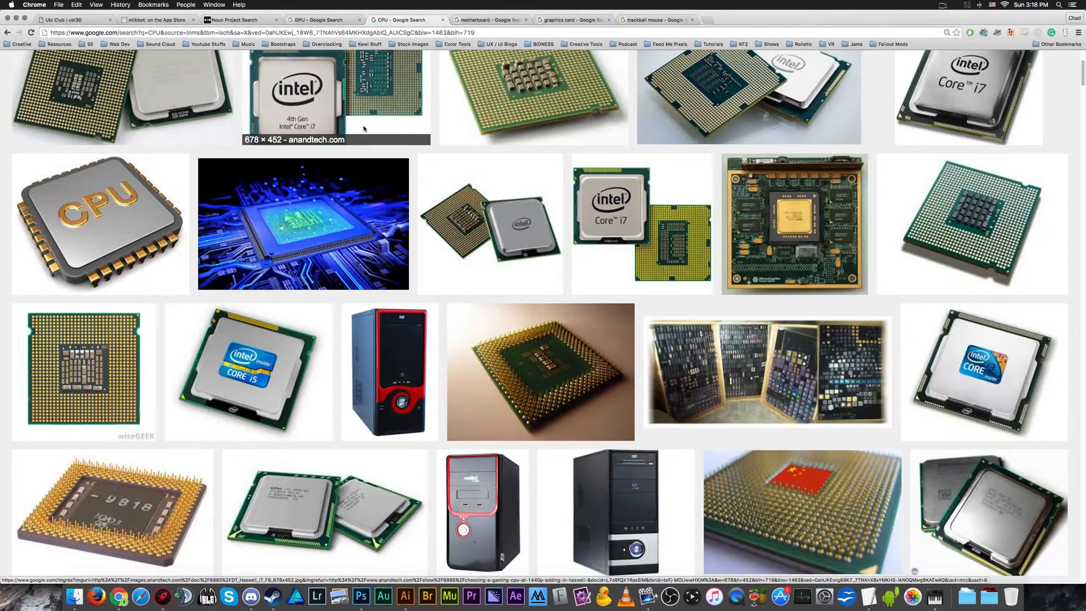
{"action": "scroll", "coordinate": [364, 129], "scroll_direction": "down", "scroll_amount": 8}
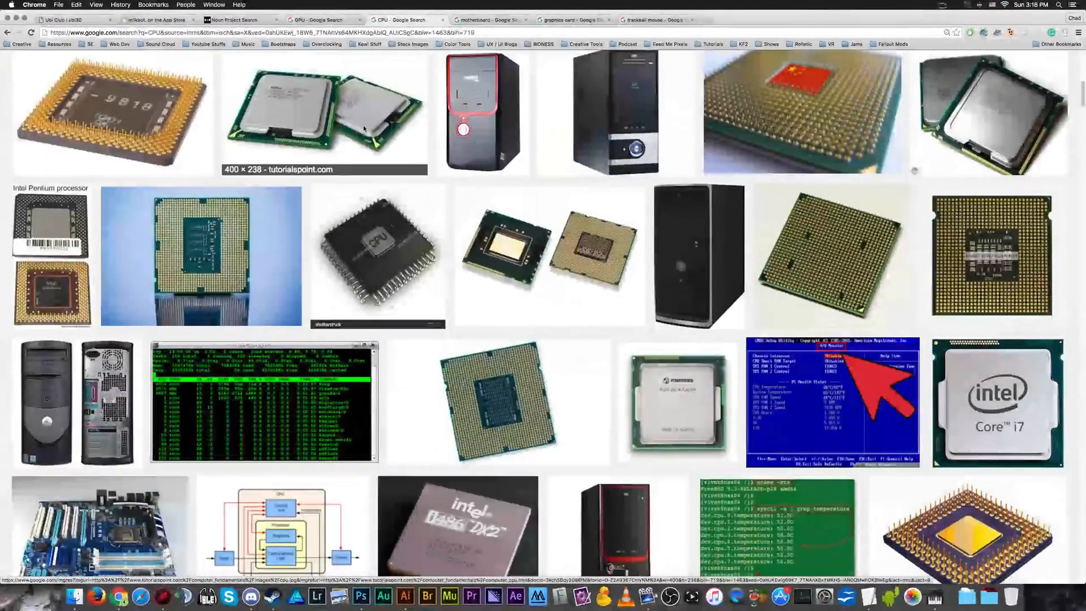
{"action": "scroll", "coordinate": [364, 128], "scroll_direction": "down", "scroll_amount": 5}
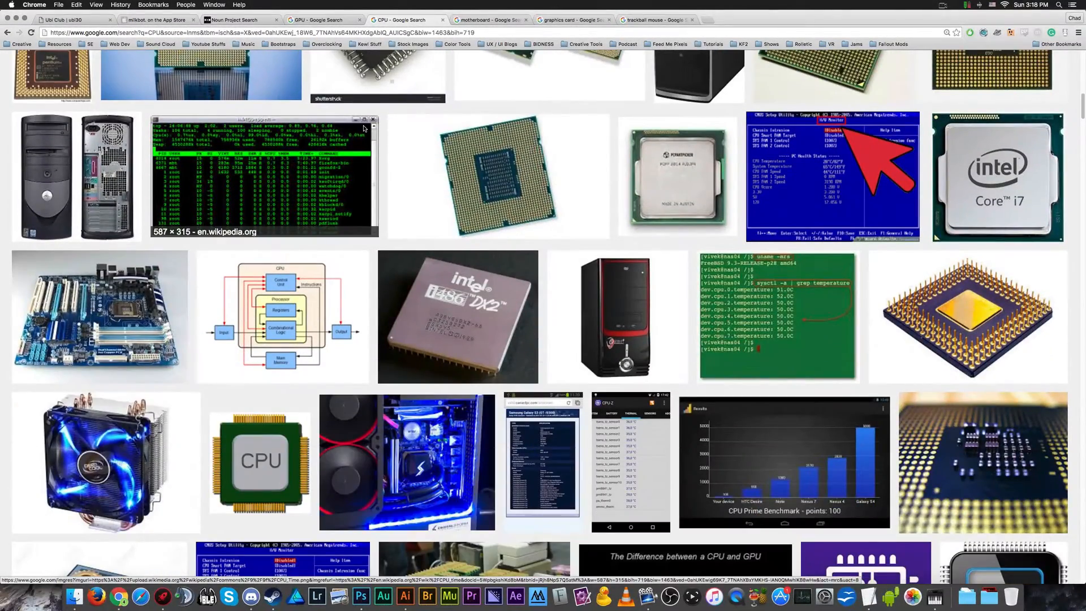
{"action": "scroll", "coordinate": [364, 127], "scroll_direction": "down", "scroll_amount": 5}
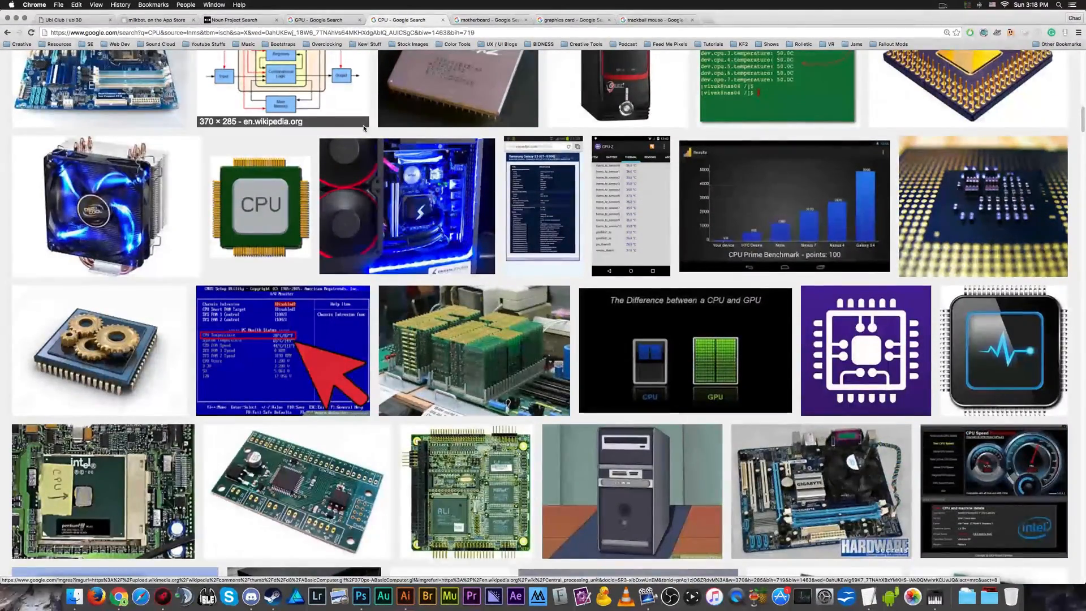
{"action": "scroll", "coordinate": [364, 128], "scroll_direction": "down", "scroll_amount": 7}
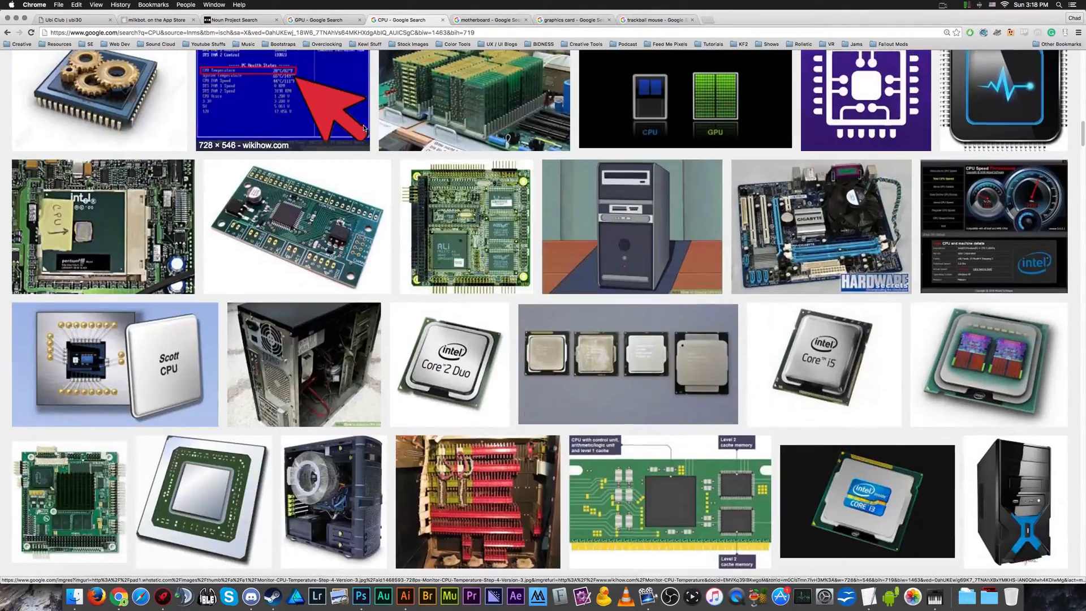
{"action": "scroll", "coordinate": [364, 128], "scroll_direction": "up", "scroll_amount": 20}
{"action": "scroll", "coordinate": [363, 131], "scroll_direction": "up", "scroll_amount": 3}
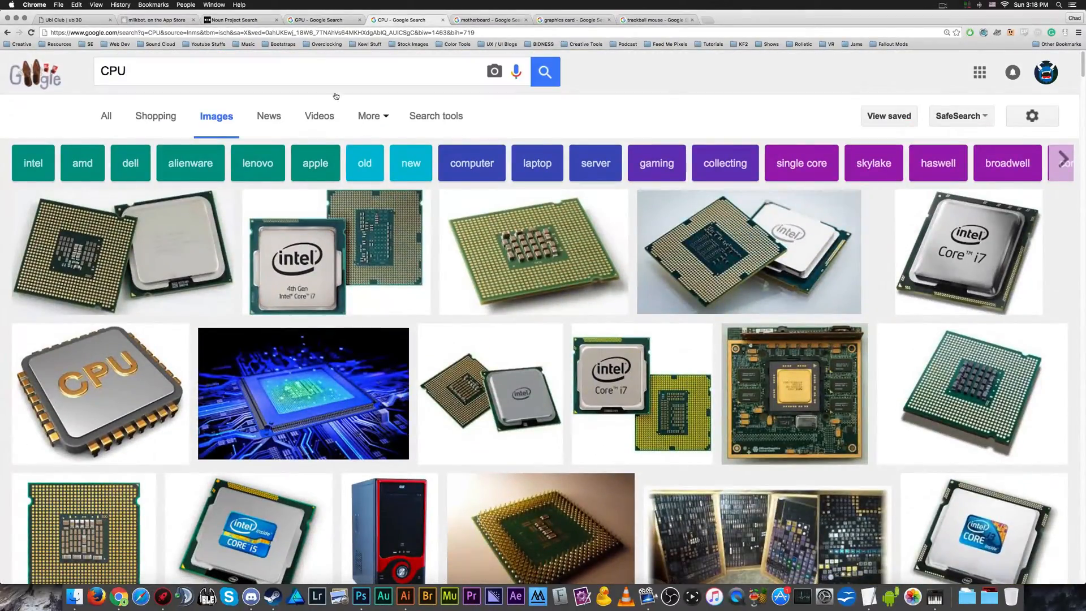
Compare the Noun Project's CPU icons with the open Google image results for GPU.
{"action": "left_click", "coordinate": [245, 23]}
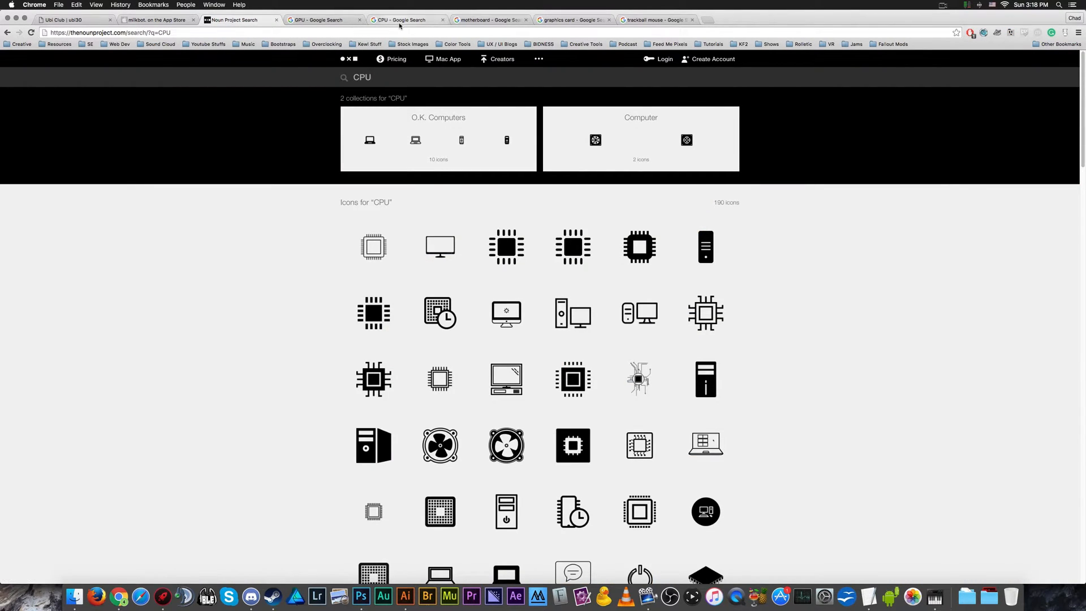
{"action": "left_click", "coordinate": [429, 25]}
{"action": "left_click", "coordinate": [314, 20]}
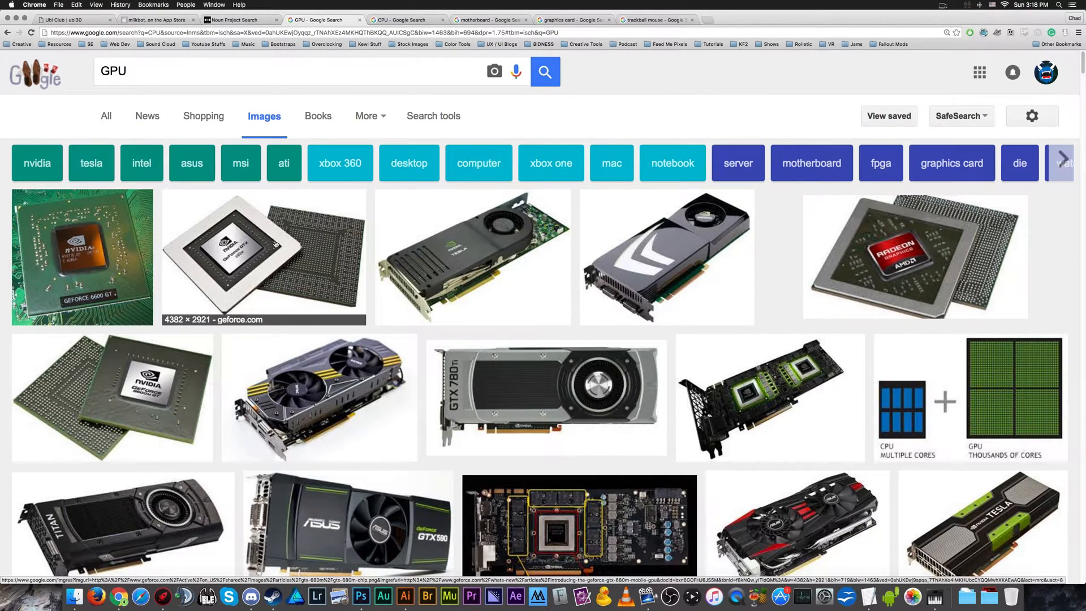
{"action": "scroll", "coordinate": [249, 275], "scroll_direction": "down", "scroll_amount": 3}
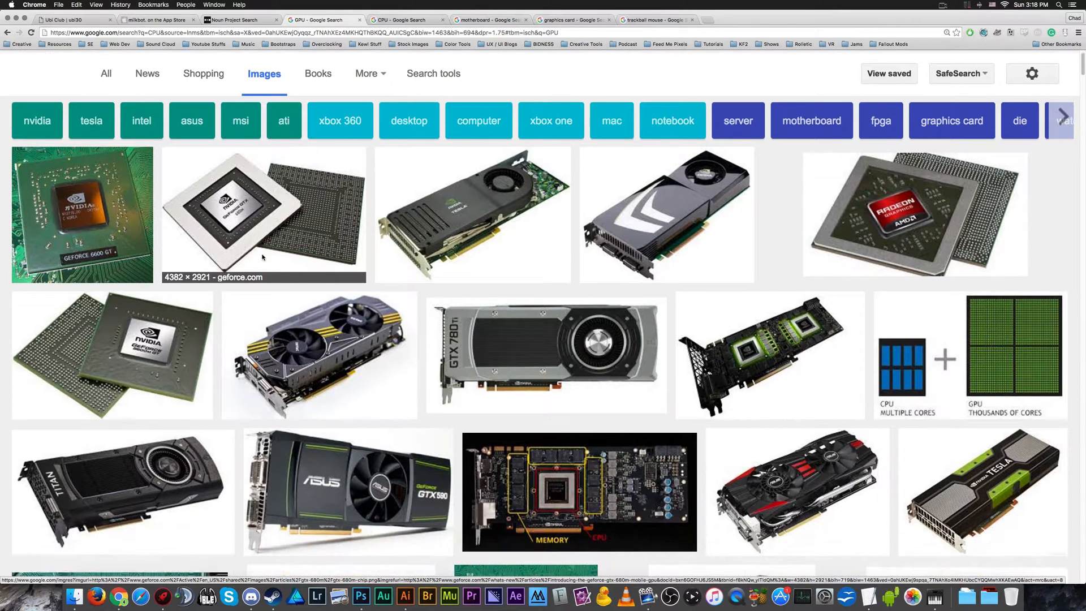
{"action": "scroll", "coordinate": [219, 396], "scroll_direction": "up", "scroll_amount": 3}
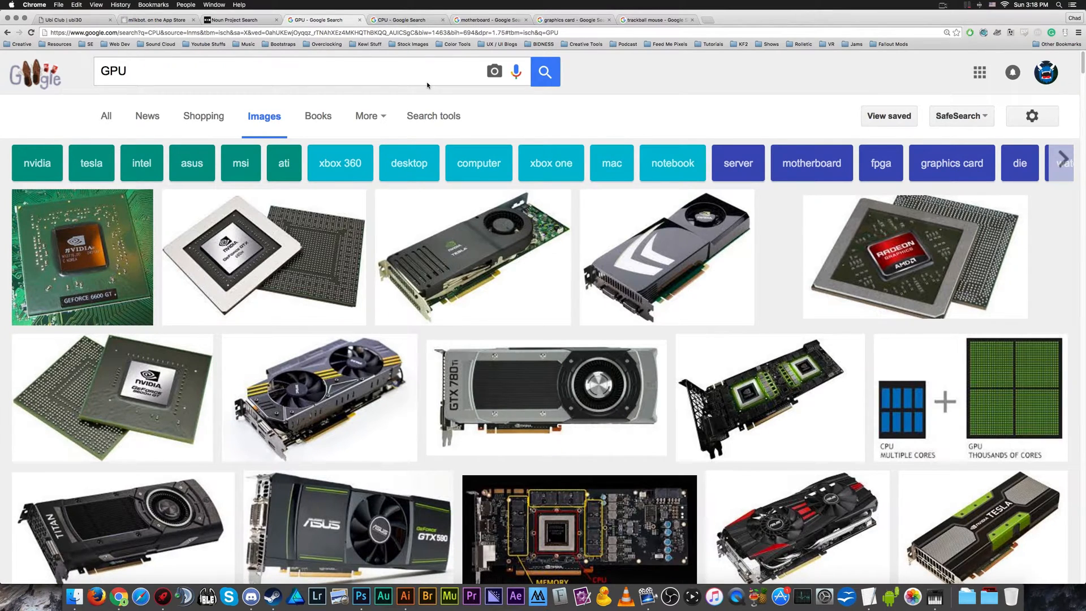
Return to the Noun Project and search its icons for "GPU".
{"action": "left_click", "coordinate": [244, 20]}
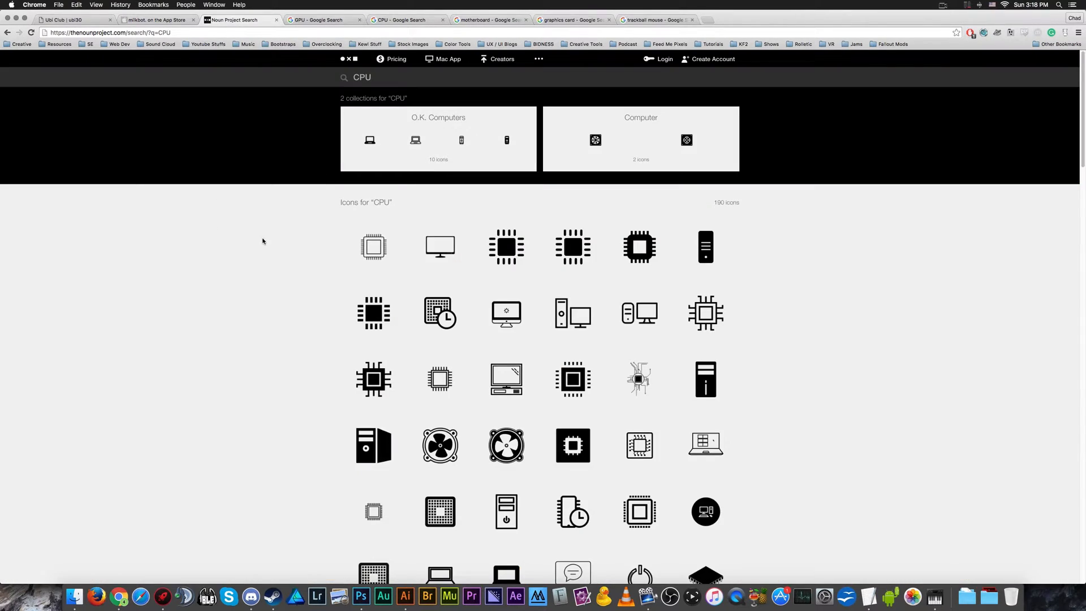
{"action": "left_click", "coordinate": [362, 77]}
{"action": "key", "text": "BackSpace"}
{"action": "key", "text": "BackSpace"}
{"action": "key", "text": "BackSpace"}
{"action": "type", "text": "GPU"}
{"action": "key", "text": "Return"}
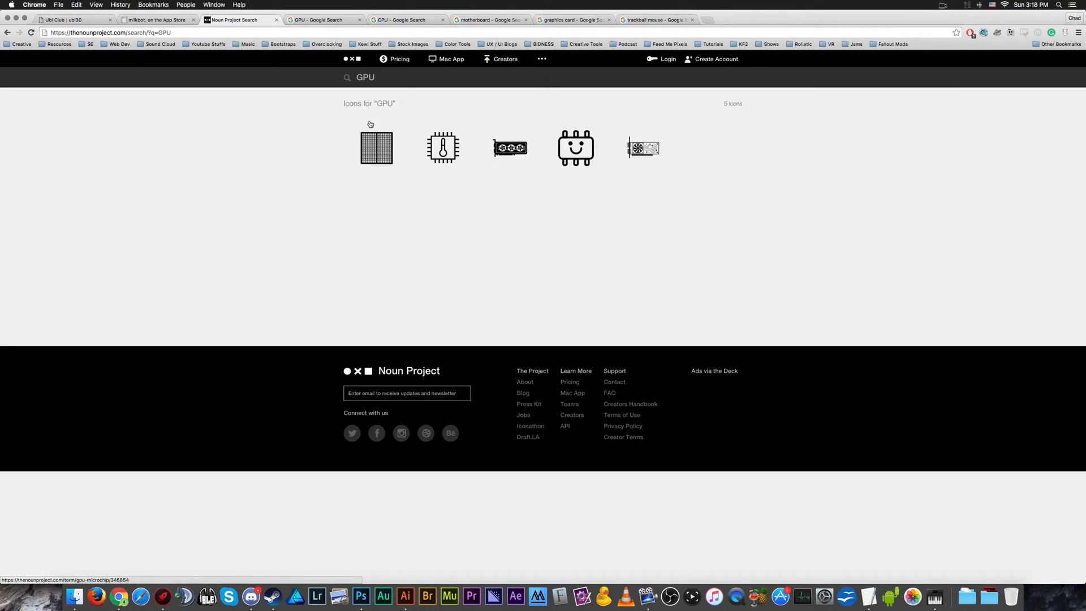
Switch to Illustrator and undock the drawing tools so they float as two columns beside the artboard.
{"action": "left_click", "coordinate": [405, 596]}
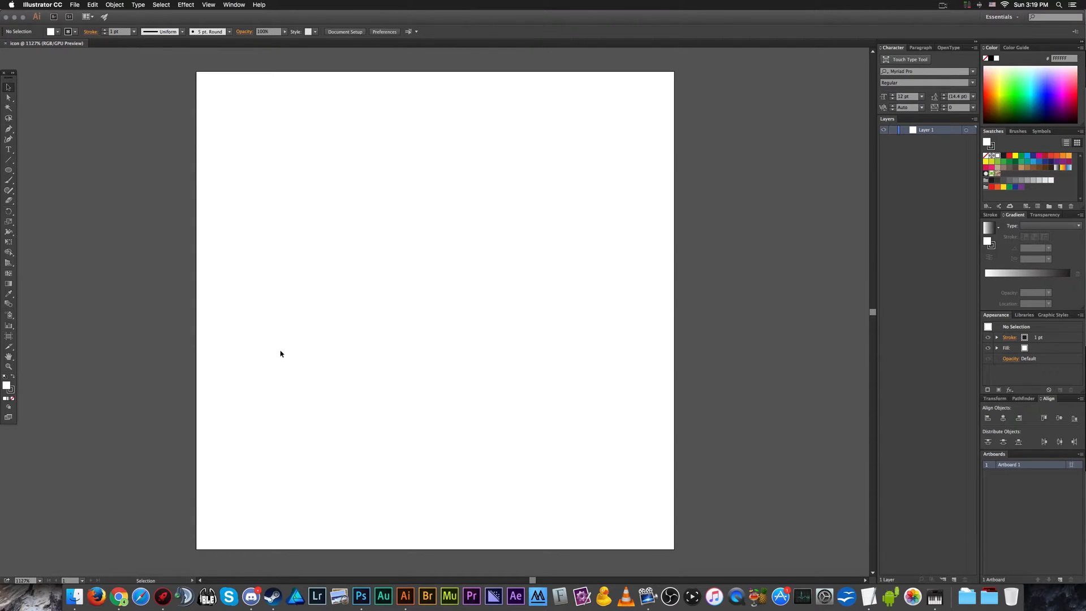
{"action": "left_click", "coordinate": [9, 173]}
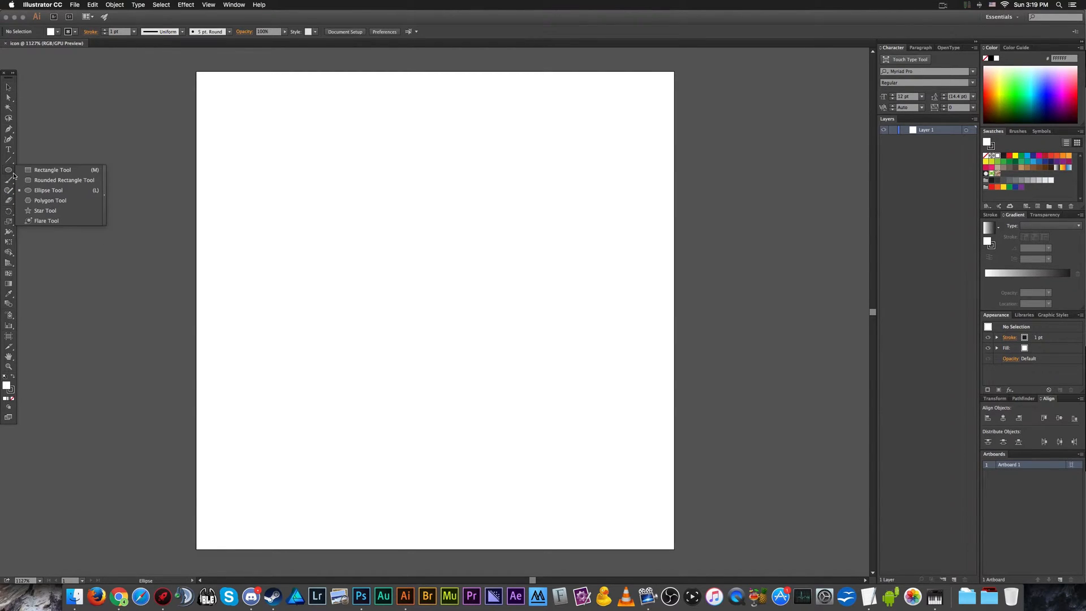
{"action": "left_click", "coordinate": [12, 73]}
{"action": "left_click_drag", "start_coordinate": [12, 76], "coordinate": [84, 144]}
Draw a square of about 65.5 px with the Rectangle tool and center it horizontally on the artboard at X 50 px.
{"action": "left_click", "coordinate": [81, 199]}
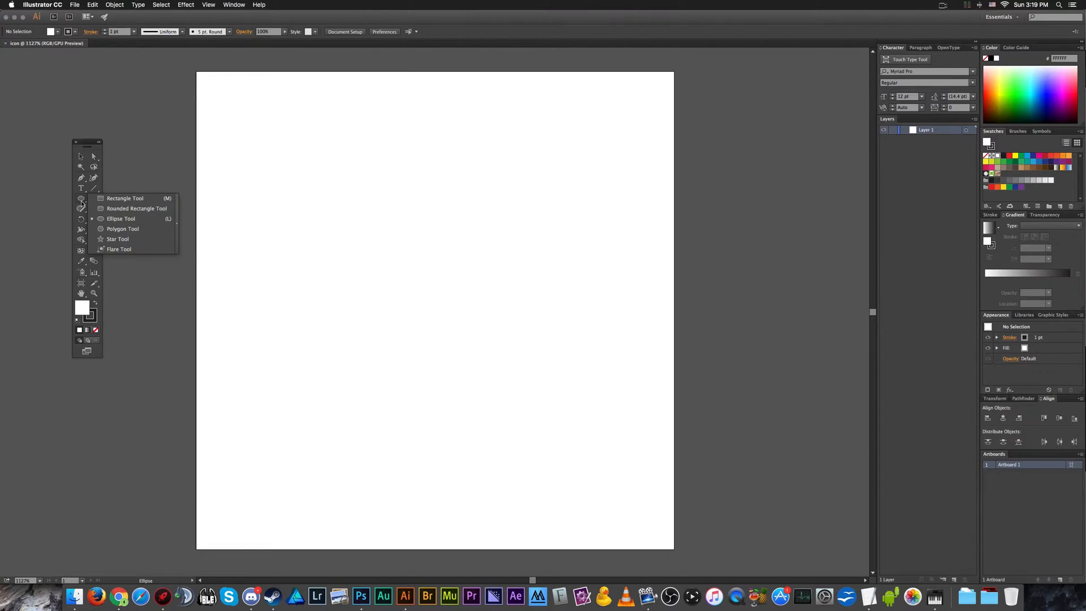
{"action": "left_click", "coordinate": [140, 199]}
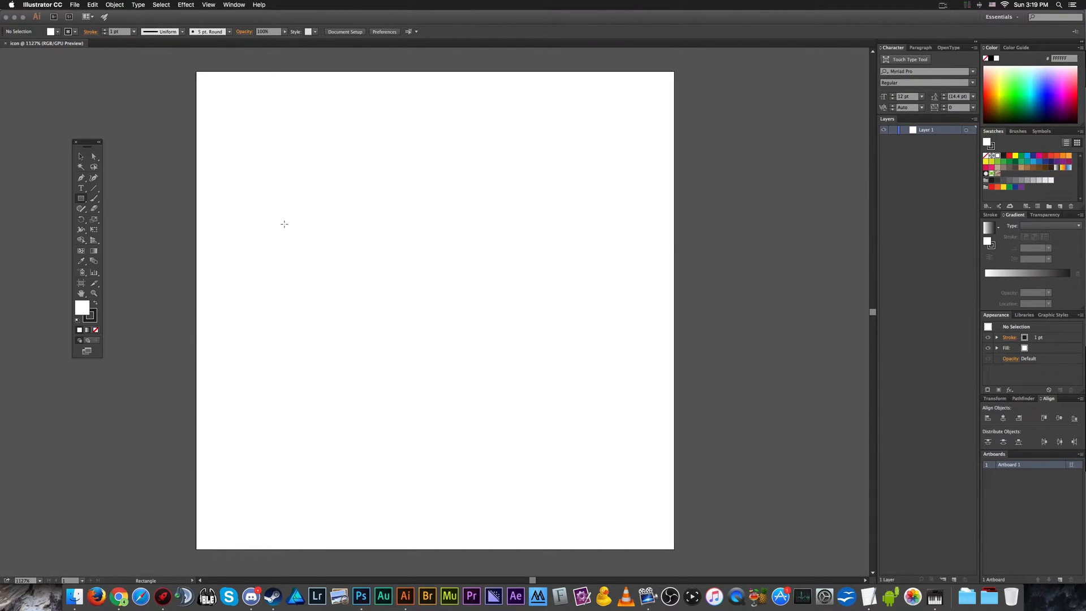
{"action": "left_click_drag", "start_coordinate": [281, 165], "coordinate": [580, 478]}
{"action": "key", "text": "v"}
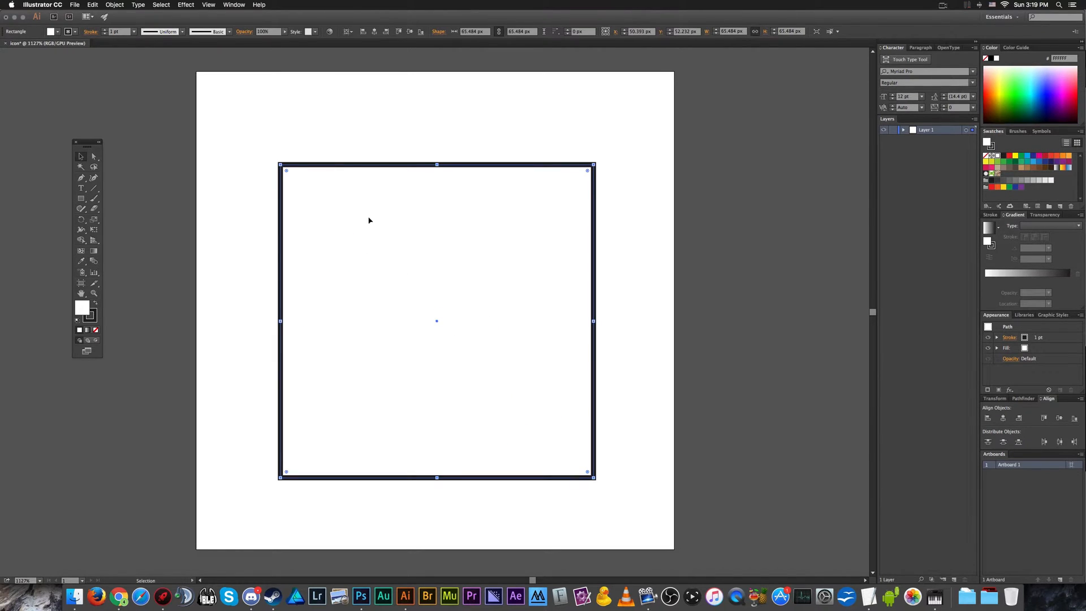
{"action": "mouse_move", "coordinate": [351, 199]}
{"action": "left_mouse_down"}
{"action": "mouse_move", "coordinate": [316, 167]}
{"action": "mouse_move", "coordinate": [353, 196]}
{"action": "left_mouse_up"}
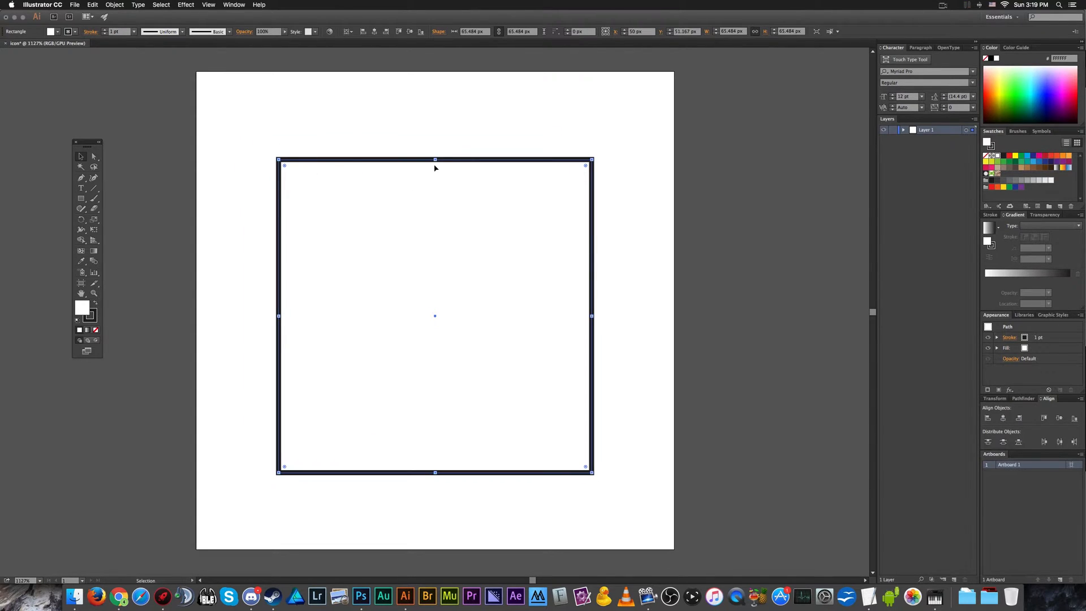
{"action": "left_click_drag", "start_coordinate": [436, 160], "coordinate": [436, 107]}
{"action": "key", "text": "super+z"}
Remove the square's stroke and fill it with black.
{"action": "left_click", "coordinate": [224, 105]}
{"action": "left_click", "coordinate": [427, 273]}
{"action": "left_click", "coordinate": [75, 32]}
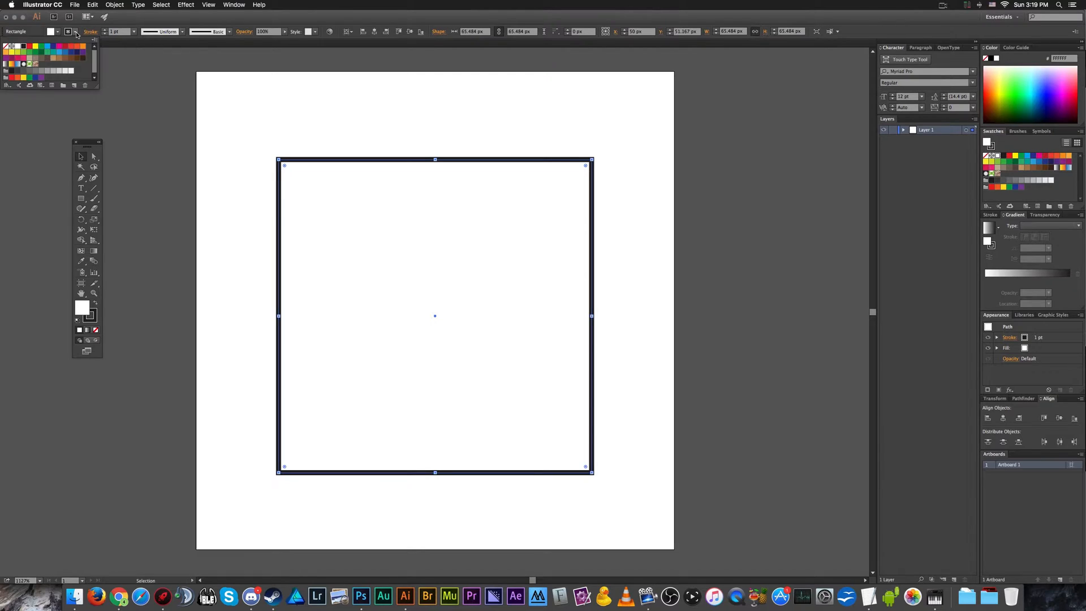
{"action": "left_click", "coordinate": [5, 47]}
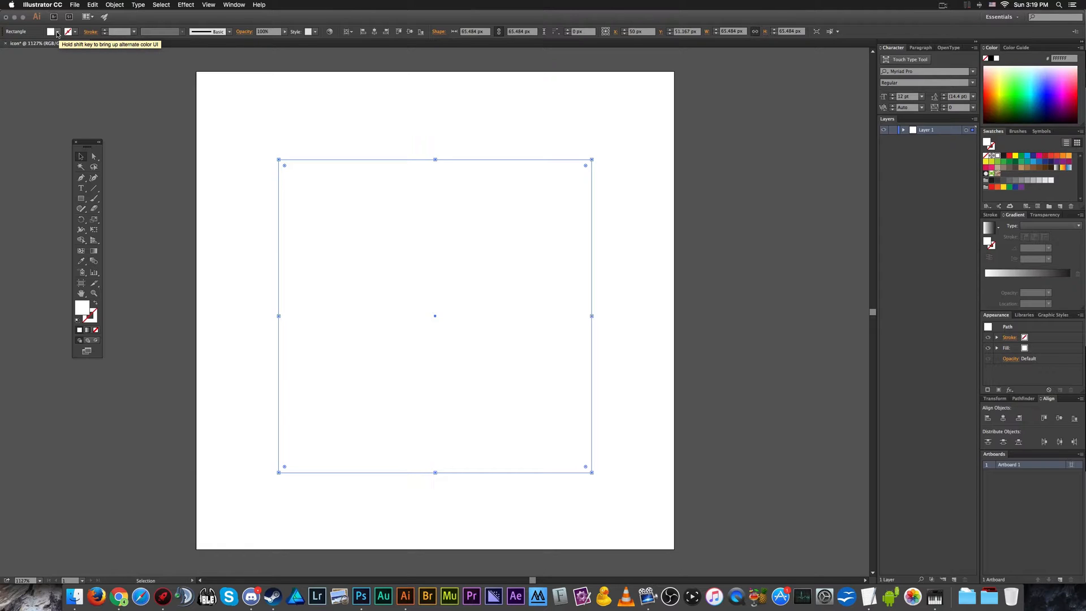
{"action": "left_click", "coordinate": [57, 32]}
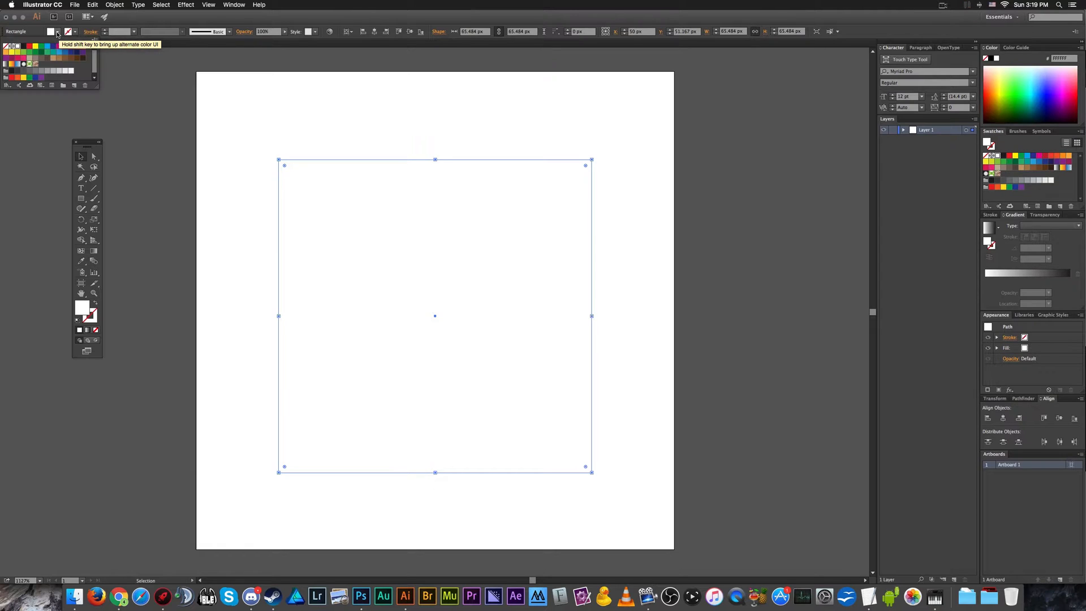
{"action": "left_click", "coordinate": [23, 46]}
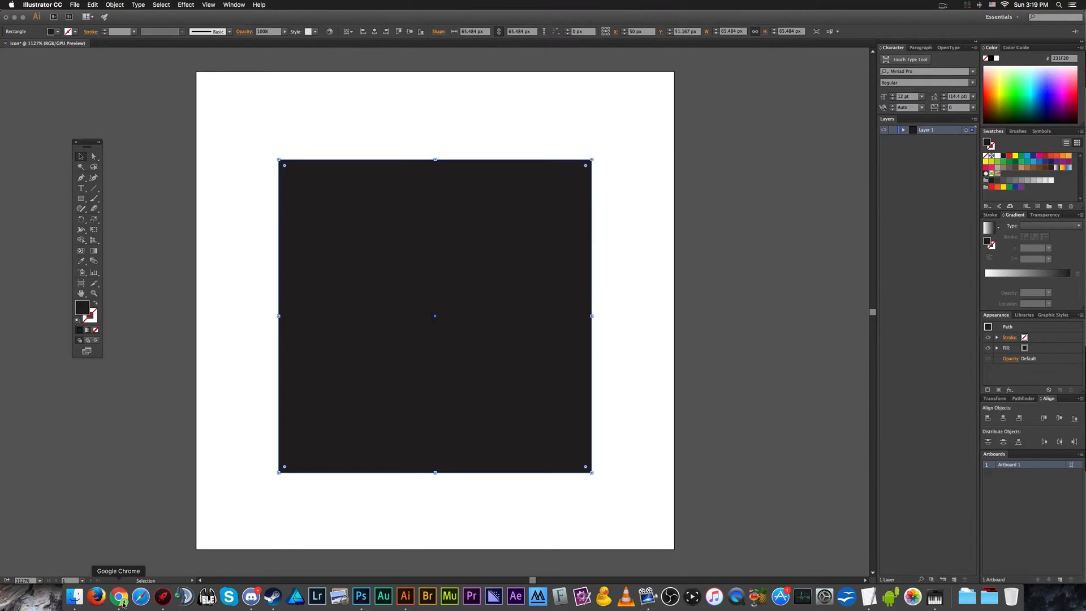
Switch to Chrome, view the details of the Noun Project's "Video Card" icon, and return to the GPU results.
{"action": "left_click", "coordinate": [118, 597]}
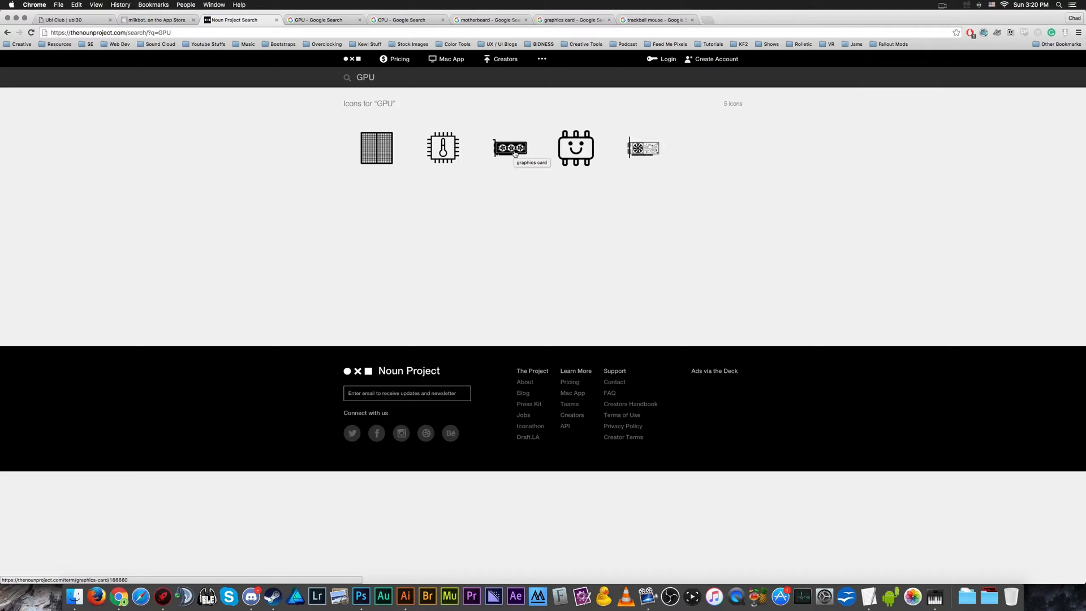
{"action": "left_click", "coordinate": [642, 149]}
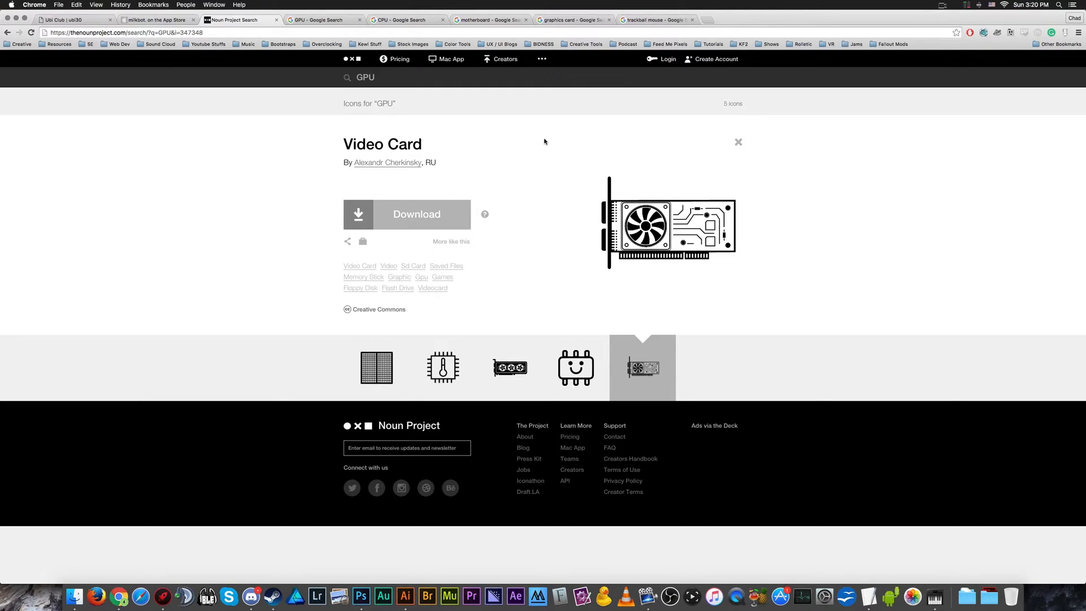
{"action": "left_click", "coordinate": [738, 142]}
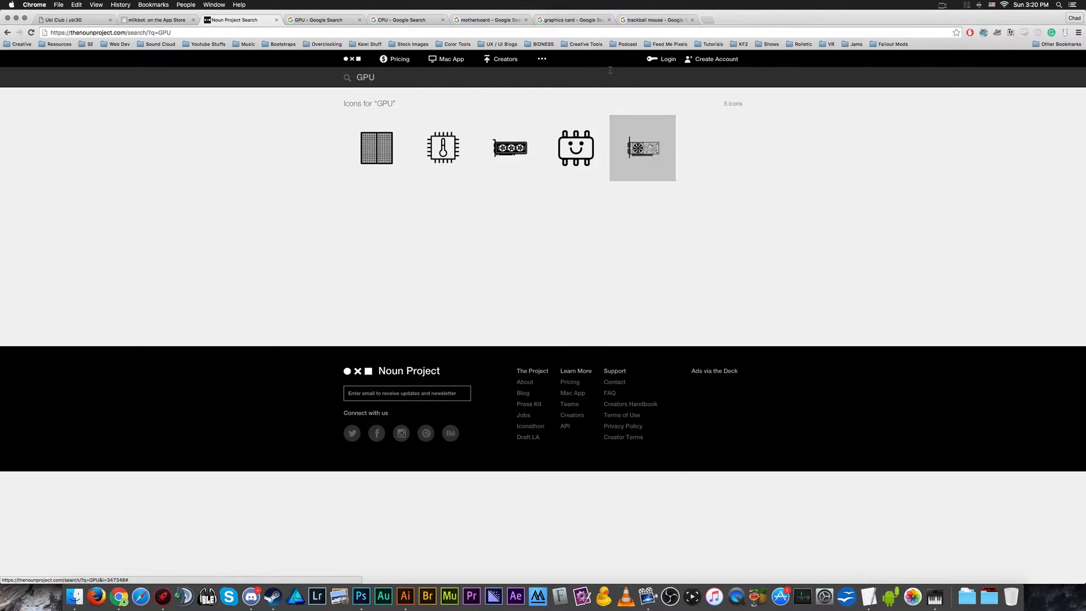
Go back to the Google image results for CPU and examine the processor photos and illustrations.
{"action": "left_click", "coordinate": [319, 20]}
{"action": "left_click", "coordinate": [406, 20]}
{"action": "scroll", "coordinate": [386, 256], "scroll_direction": "down", "scroll_amount": 10}
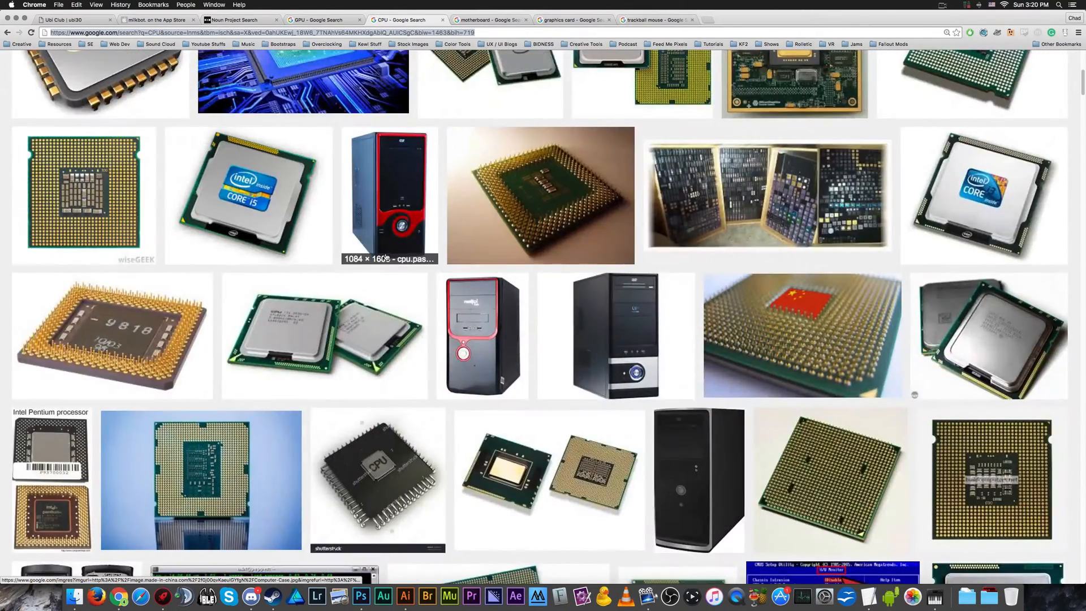
{"action": "scroll", "coordinate": [387, 257], "scroll_direction": "down", "scroll_amount": 3}
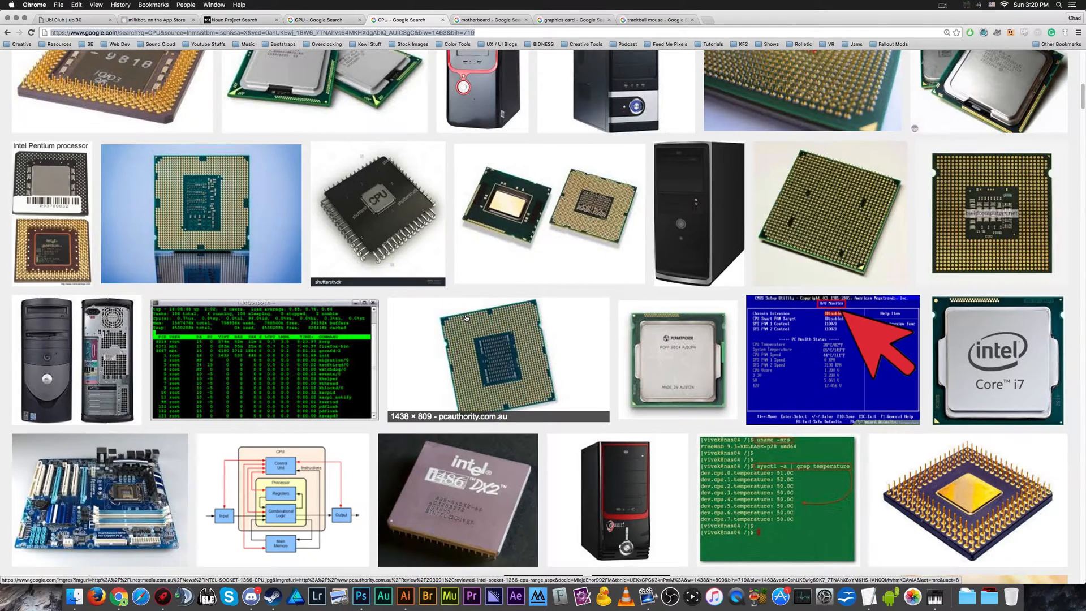
{"action": "scroll", "coordinate": [466, 317], "scroll_direction": "down", "scroll_amount": 5}
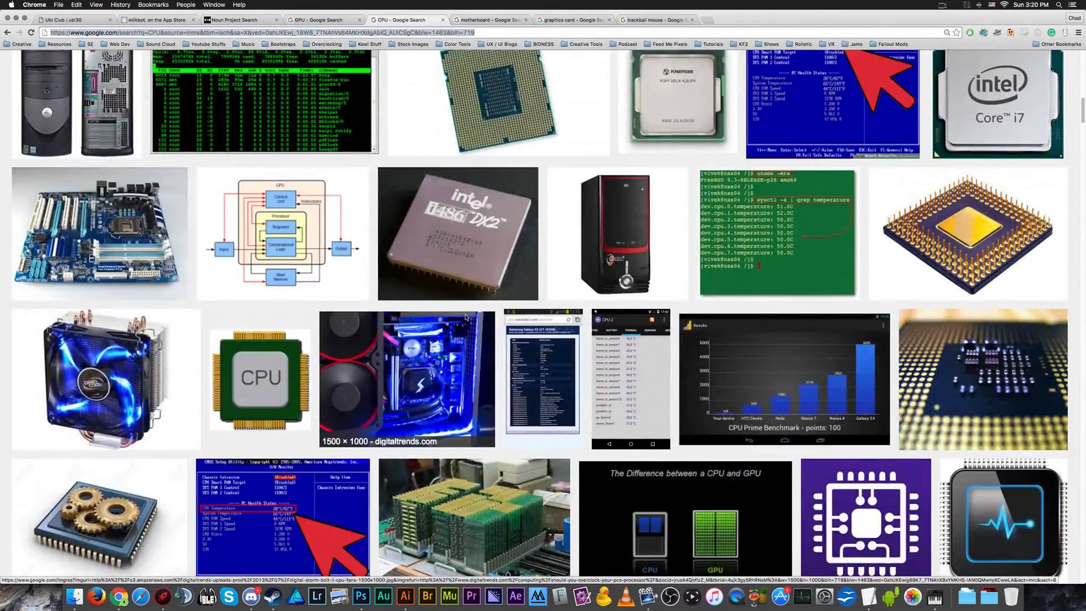
{"action": "scroll", "coordinate": [466, 318], "scroll_direction": "down", "scroll_amount": 5}
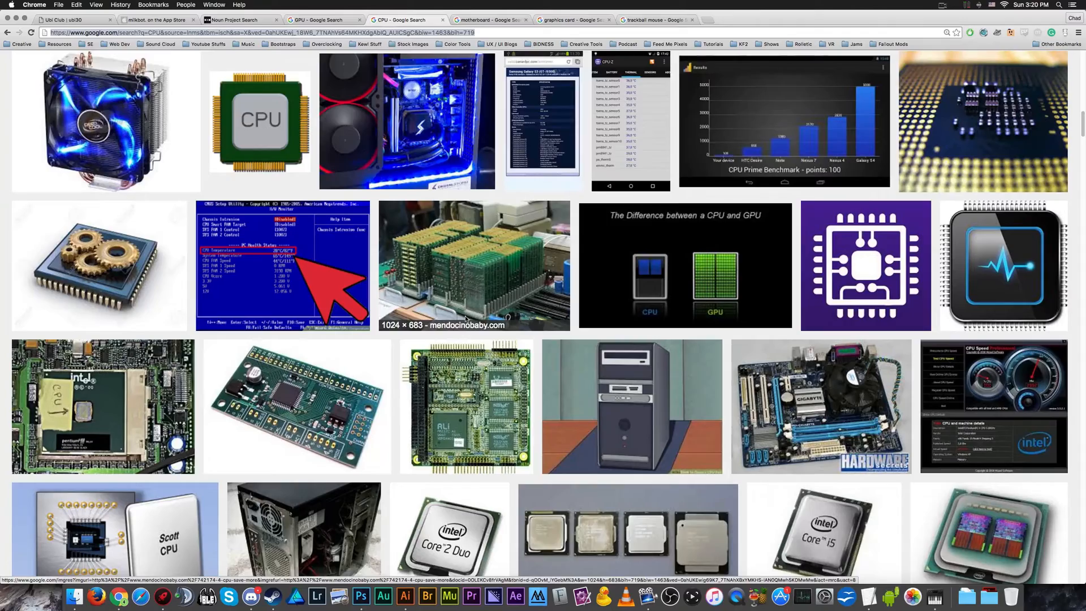
{"action": "scroll", "coordinate": [466, 319], "scroll_direction": "down", "scroll_amount": 3}
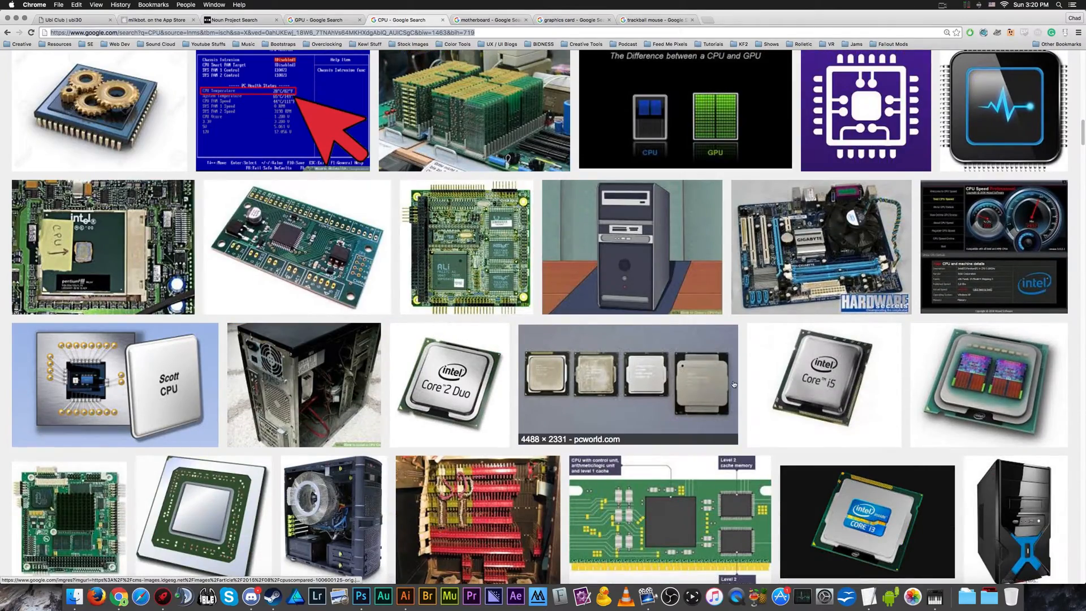
{"action": "scroll", "coordinate": [622, 283], "scroll_direction": "up", "scroll_amount": 15}
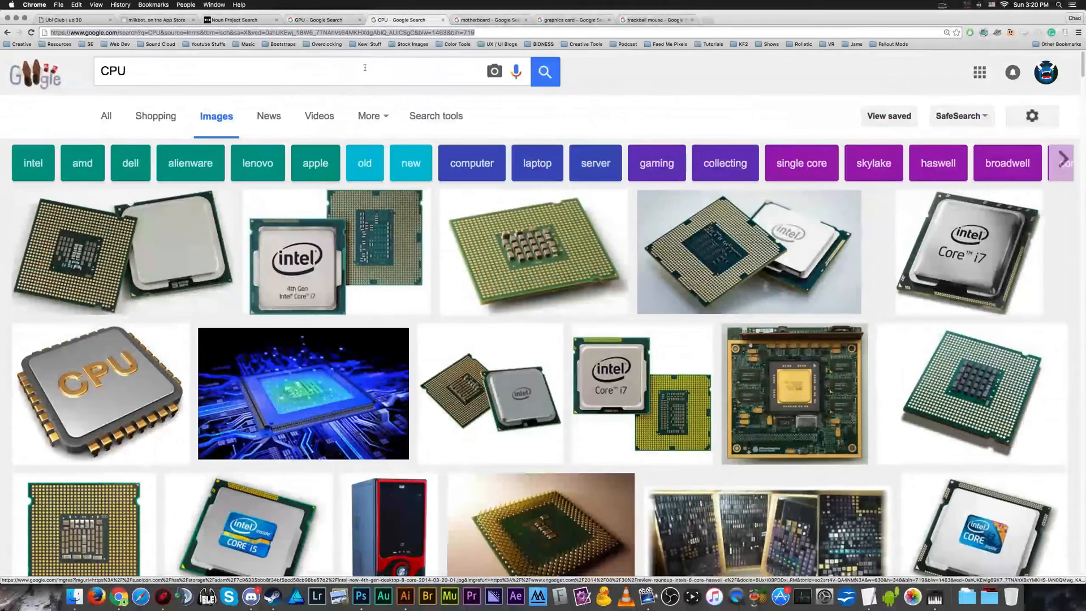
Search Google Images for "AMD CPU" and look through the matching photos.
{"action": "left_click", "coordinate": [365, 68]}
{"action": "key", "text": "super+a"}
{"action": "type", "text": "AMD CPU"}
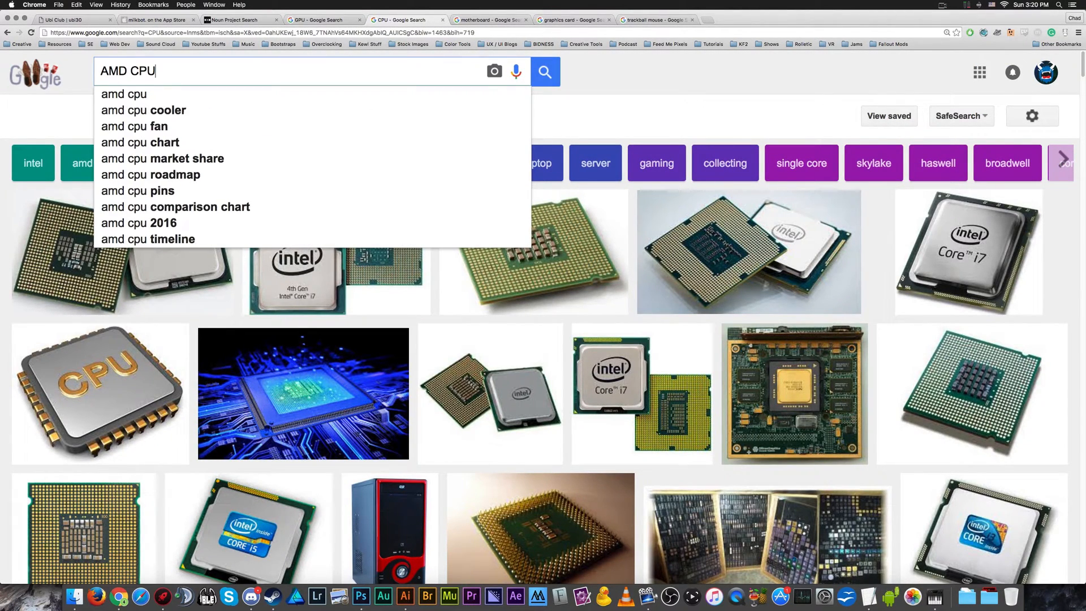
{"action": "key", "text": "Return"}
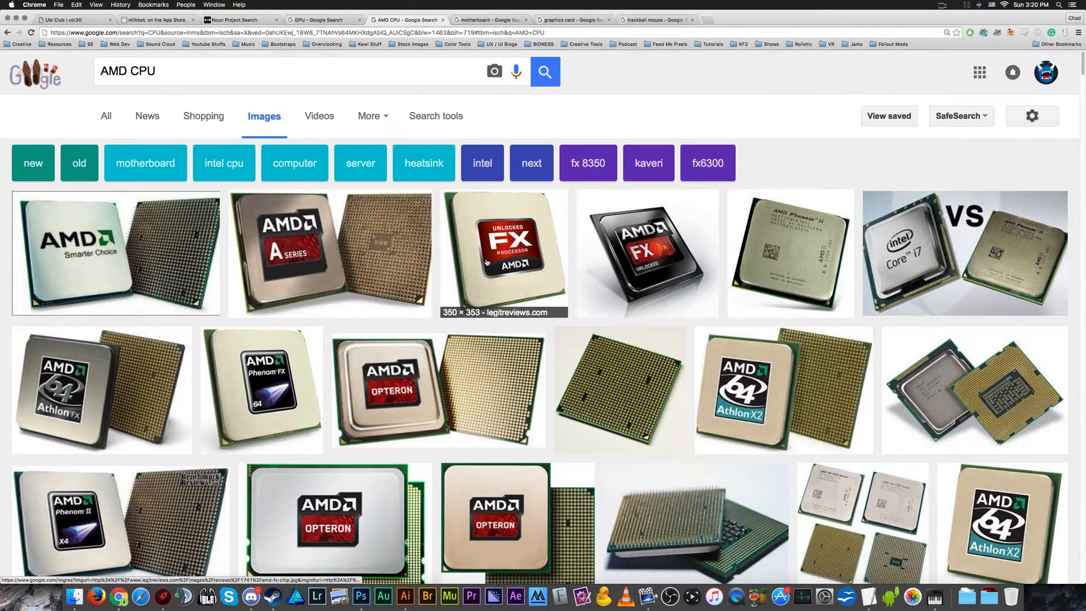
{"action": "scroll", "coordinate": [486, 262], "scroll_direction": "down", "scroll_amount": 5}
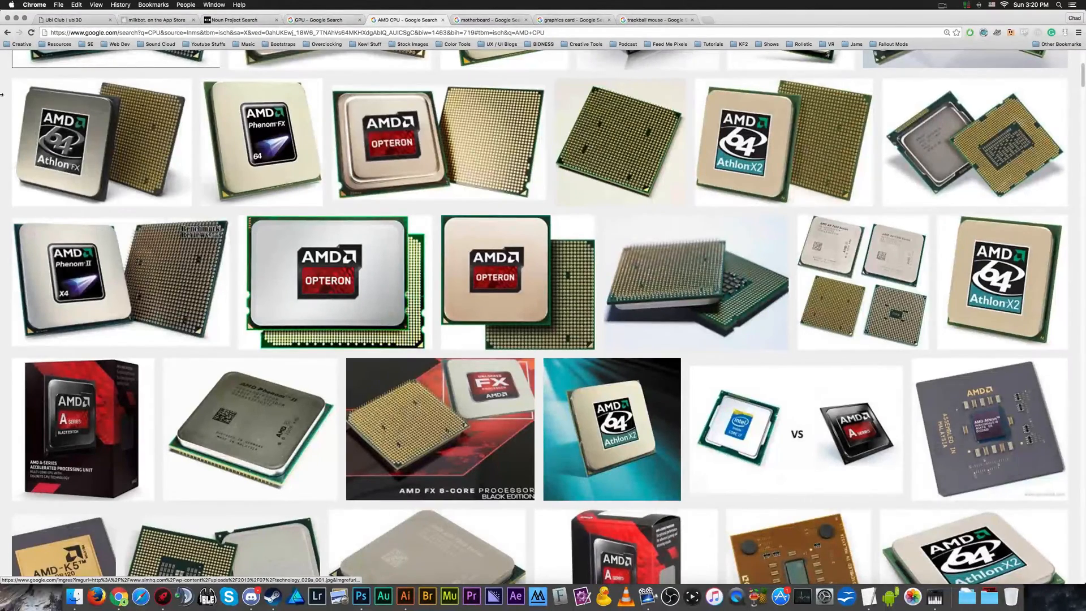
Return to the Google image results for CPU and look over the processor photos.
{"action": "left_click", "coordinate": [7, 35]}
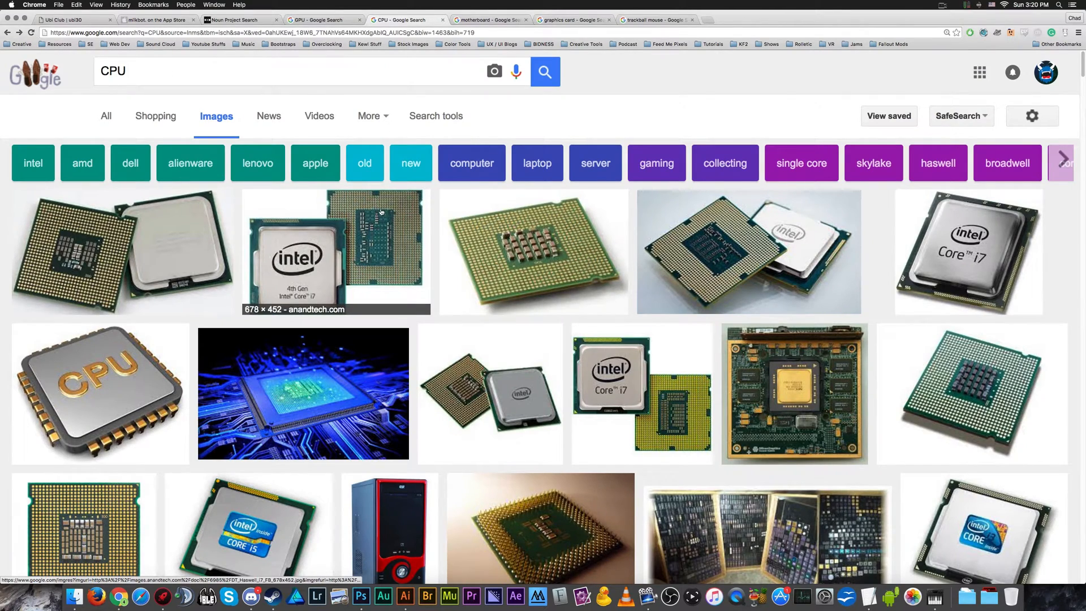
{"action": "scroll", "coordinate": [486, 226], "scroll_direction": "down", "scroll_amount": 2}
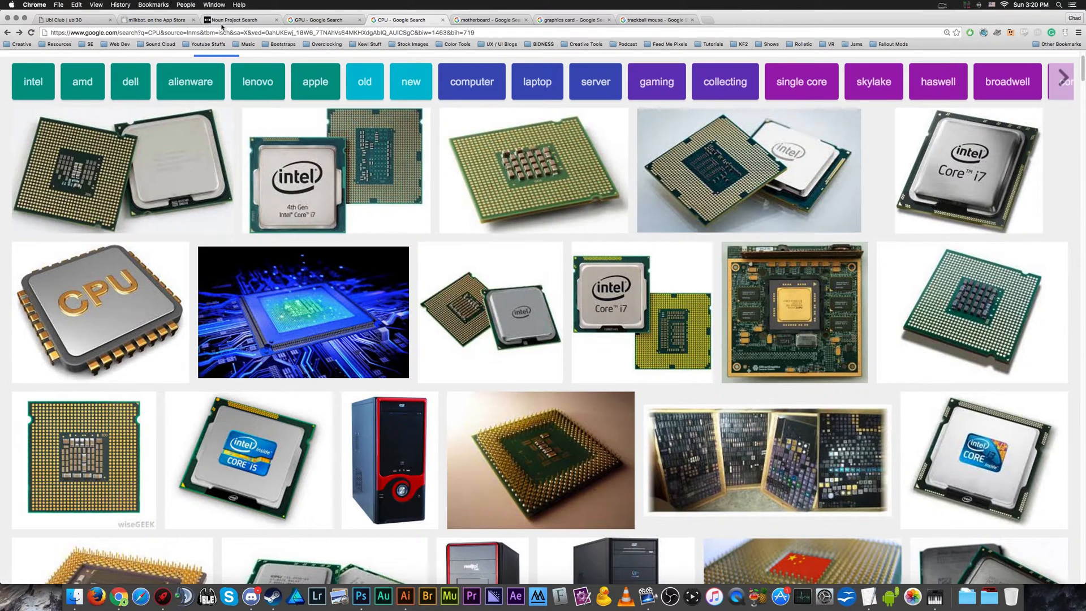
Switch to Illustrator and draw a small black circle, about 2.4 px across, beside the square's upper left edge.
{"action": "left_click", "coordinate": [405, 596]}
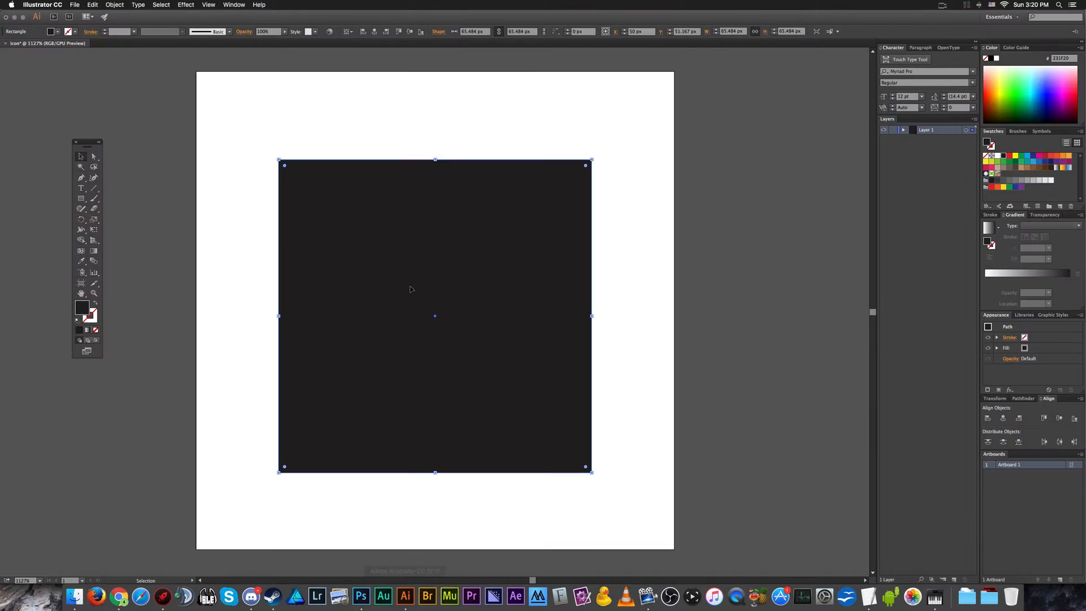
{"action": "key", "text": "super+shift+a"}
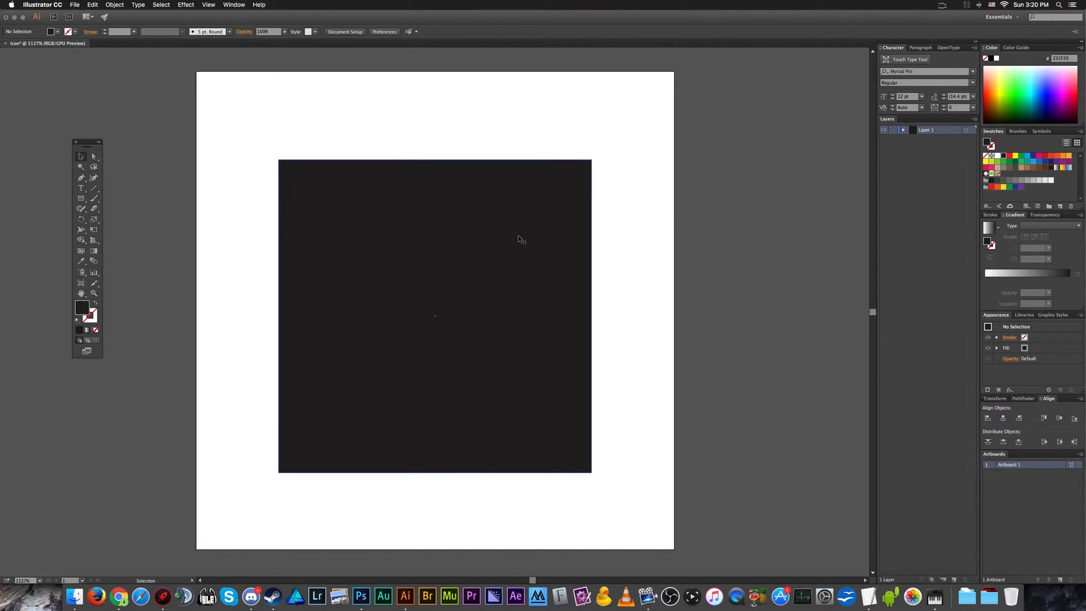
{"action": "left_click", "coordinate": [79, 199]}
{"action": "left_click", "coordinate": [121, 220]}
{"action": "left_click_drag", "start_coordinate": [248, 178], "coordinate": [263, 190]}
{"action": "key", "text": "v"}
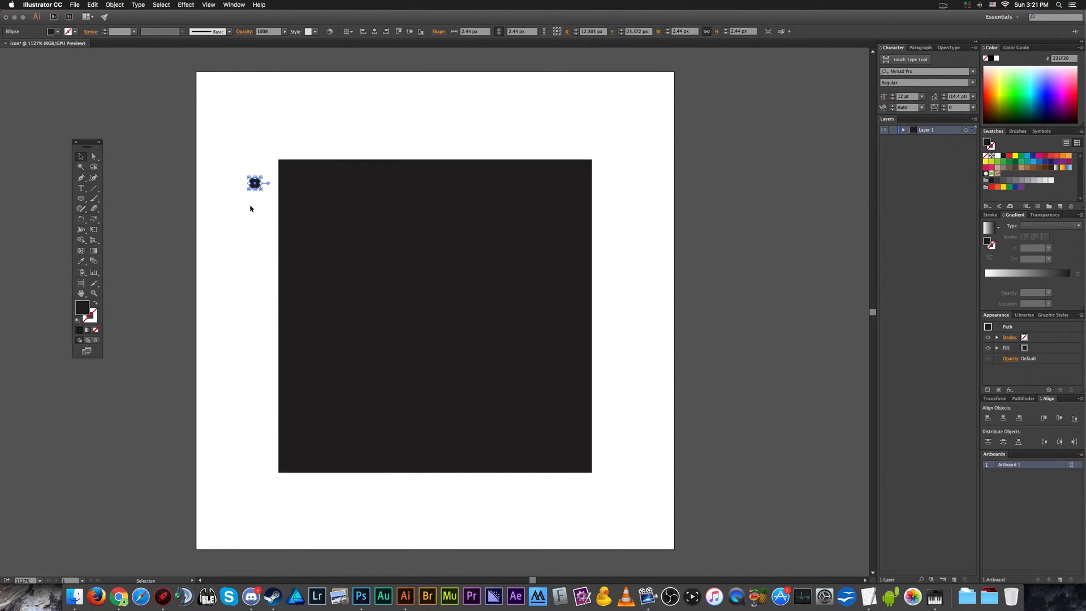
Reshape the circle into an upright oval about 3.8 by 6.6 px on the square's left edge, and copy it level onto the right edge.
{"action": "left_click", "coordinate": [251, 203]}
{"action": "scroll", "coordinate": [255, 182], "scroll_direction": "up", "scroll_amount": 2}
{"action": "left_click", "coordinate": [257, 187]}
{"action": "left_click_drag", "start_coordinate": [264, 194], "coordinate": [733, 258]}
{"action": "left_click", "coordinate": [243, 289]}
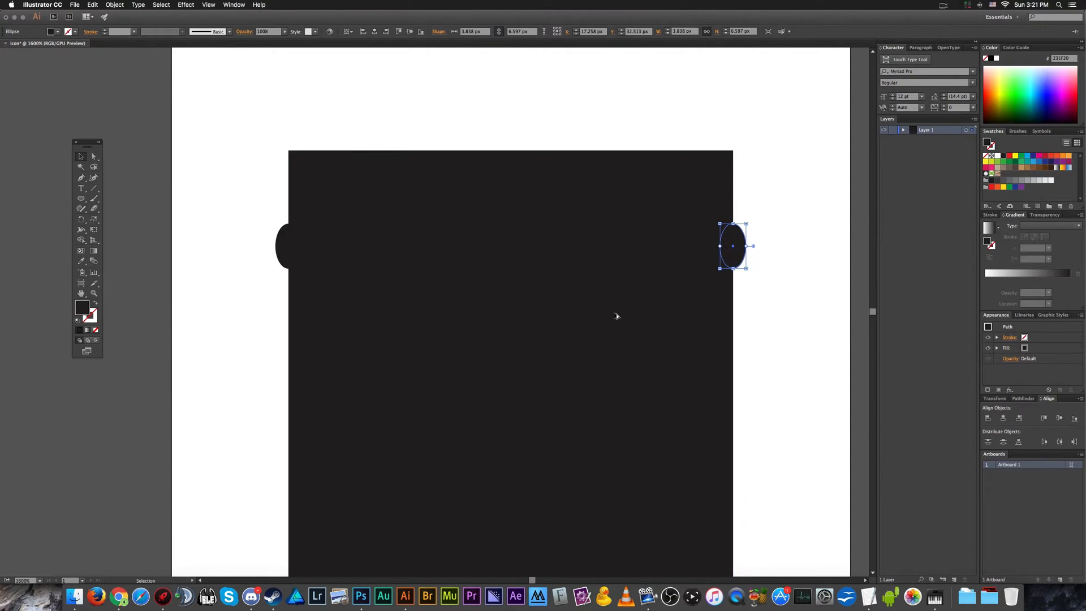
Switch to Chrome and examine the CPU image results for processor shapes and edge notches.
{"action": "left_click", "coordinate": [119, 597]}
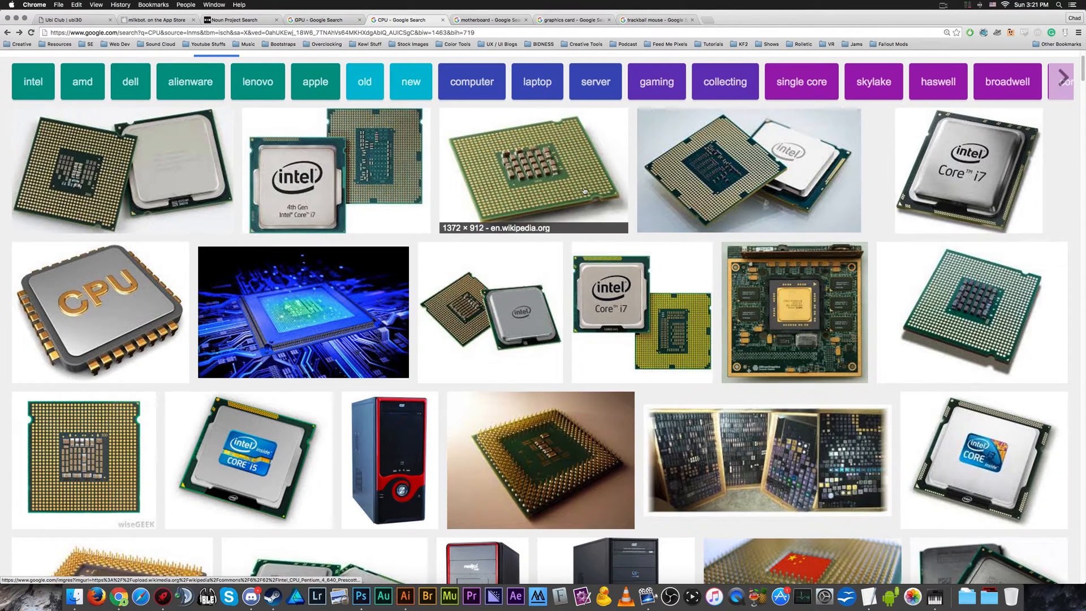
{"action": "scroll", "coordinate": [601, 199], "scroll_direction": "down", "scroll_amount": 10}
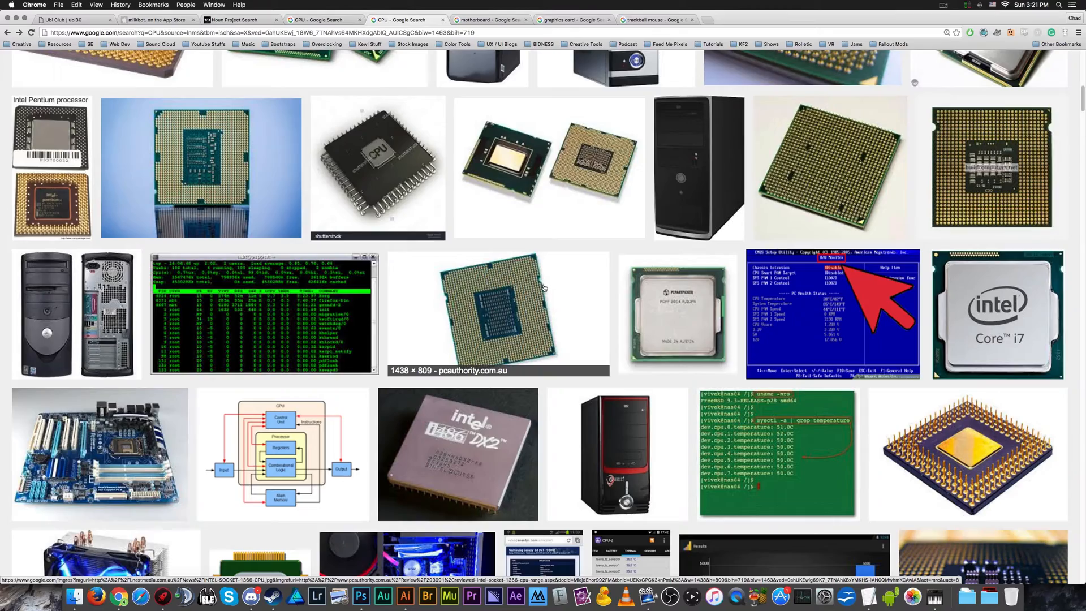
{"action": "scroll", "coordinate": [545, 283], "scroll_direction": "down", "scroll_amount": 7}
{"action": "scroll", "coordinate": [545, 293], "scroll_direction": "down", "scroll_amount": 4}
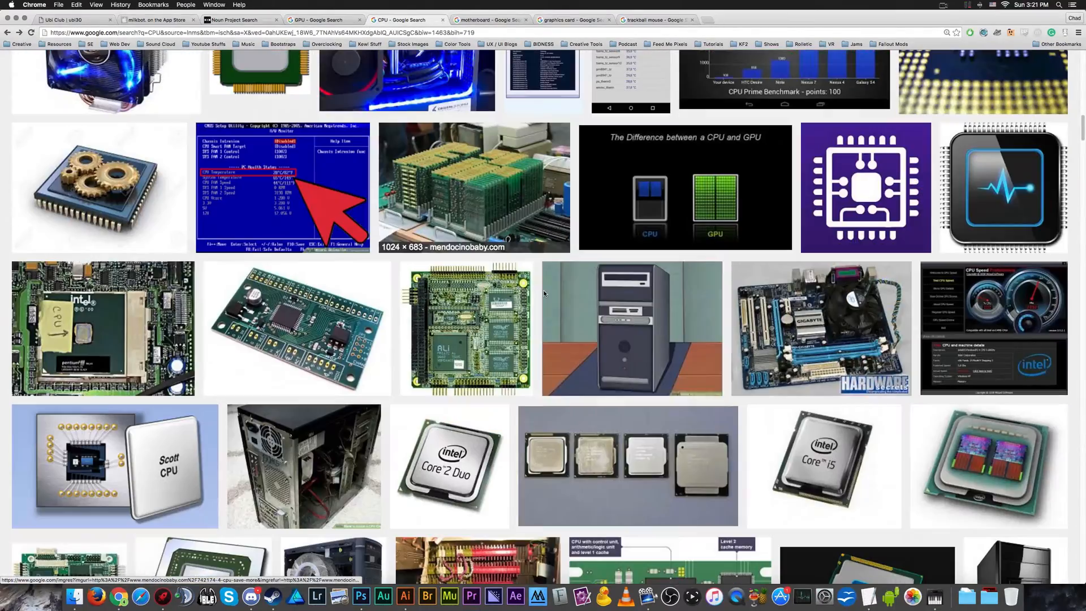
{"action": "scroll", "coordinate": [544, 293], "scroll_direction": "up", "scroll_amount": 10}
{"action": "scroll", "coordinate": [545, 293], "scroll_direction": "up", "scroll_amount": 4}
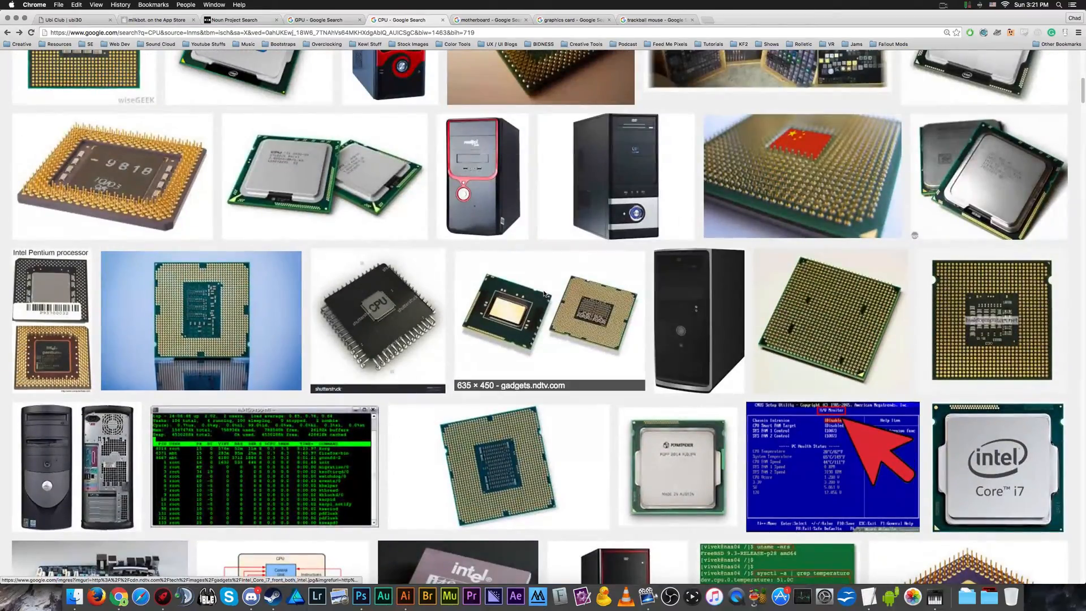
{"action": "scroll", "coordinate": [513, 251], "scroll_direction": "down", "scroll_amount": 2}
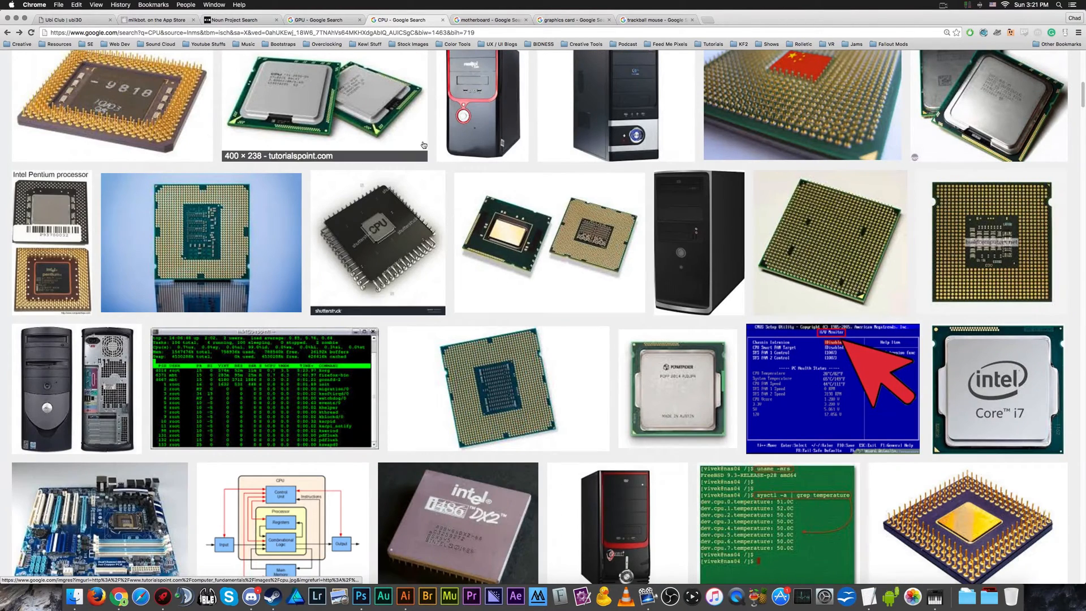
Go to the GPU image results and examine the graphics card and chip photos.
{"action": "key", "text": "ctrl+shift+Tab"}
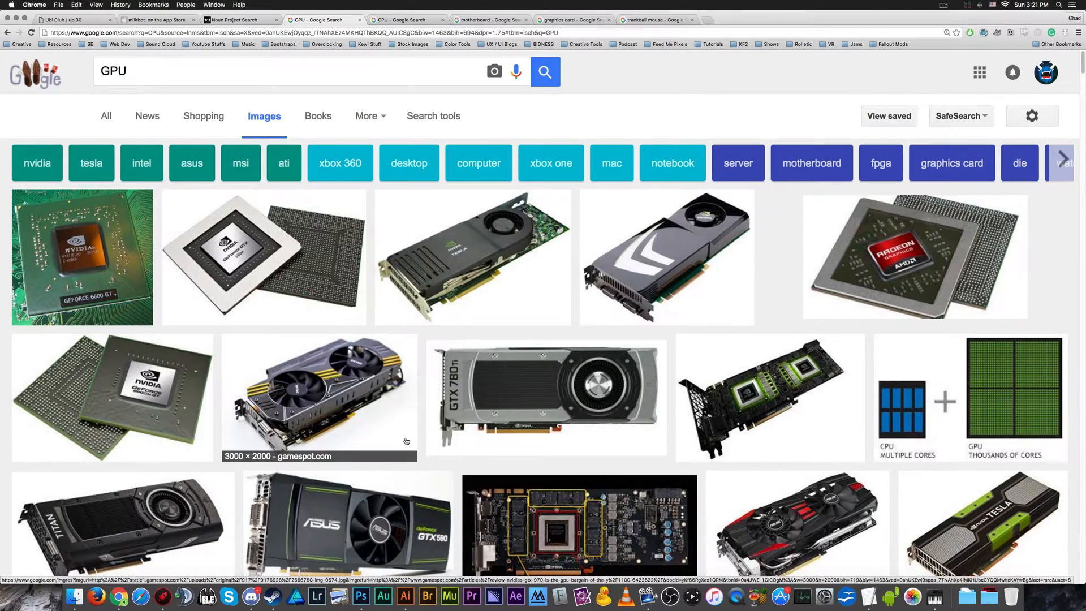
{"action": "scroll", "coordinate": [802, 280], "scroll_direction": "down", "scroll_amount": 3}
{"action": "scroll", "coordinate": [802, 280], "scroll_direction": "down", "scroll_amount": 4}
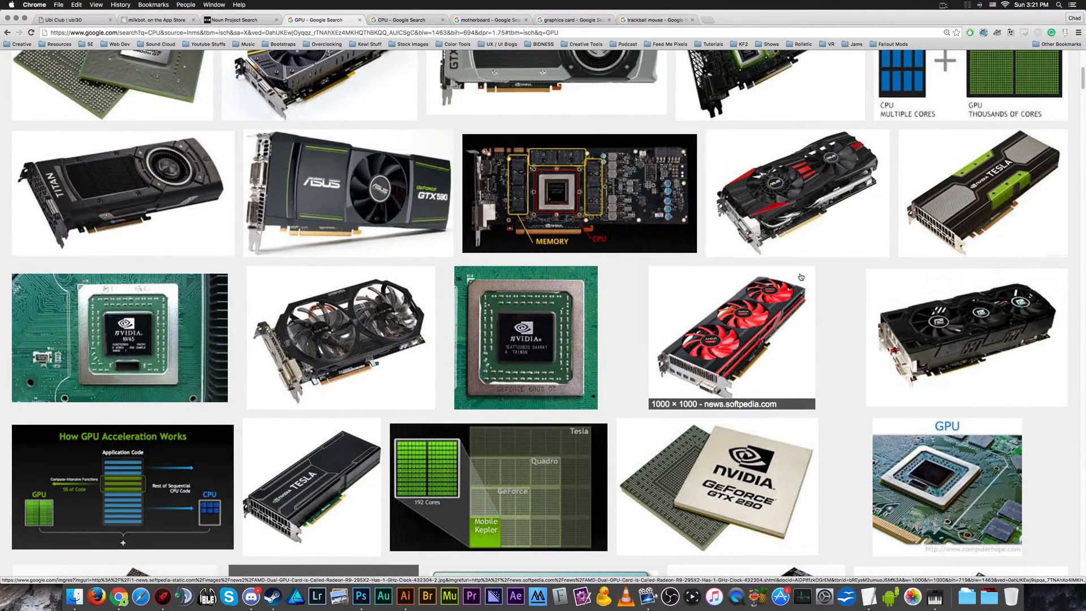
Switch to Illustrator, select the square with both ovals, and cut the left oval out of it using the Shape Builder tool.
{"action": "left_click", "coordinate": [405, 601]}
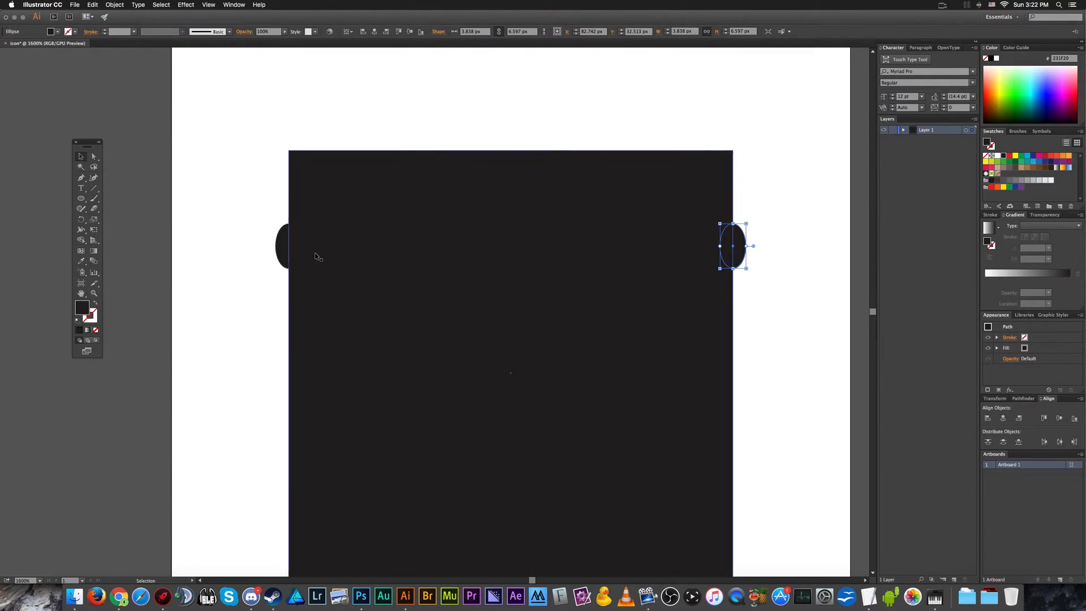
{"action": "left_click", "coordinate": [286, 251]}
{"action": "left_click_drag", "start_coordinate": [219, 172], "coordinate": [793, 318]}
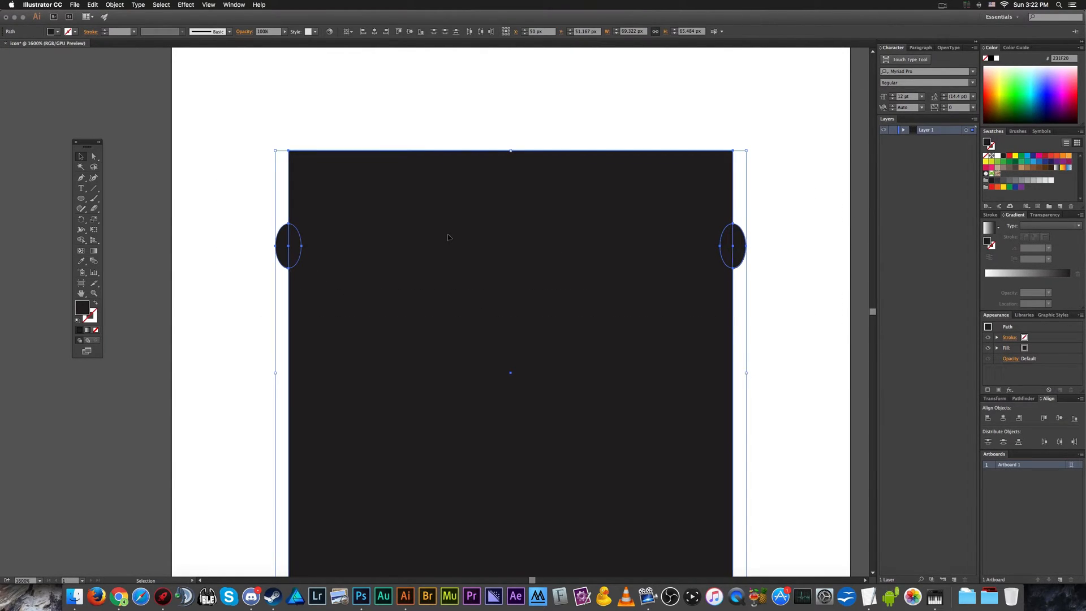
{"action": "left_click", "coordinate": [83, 243]}
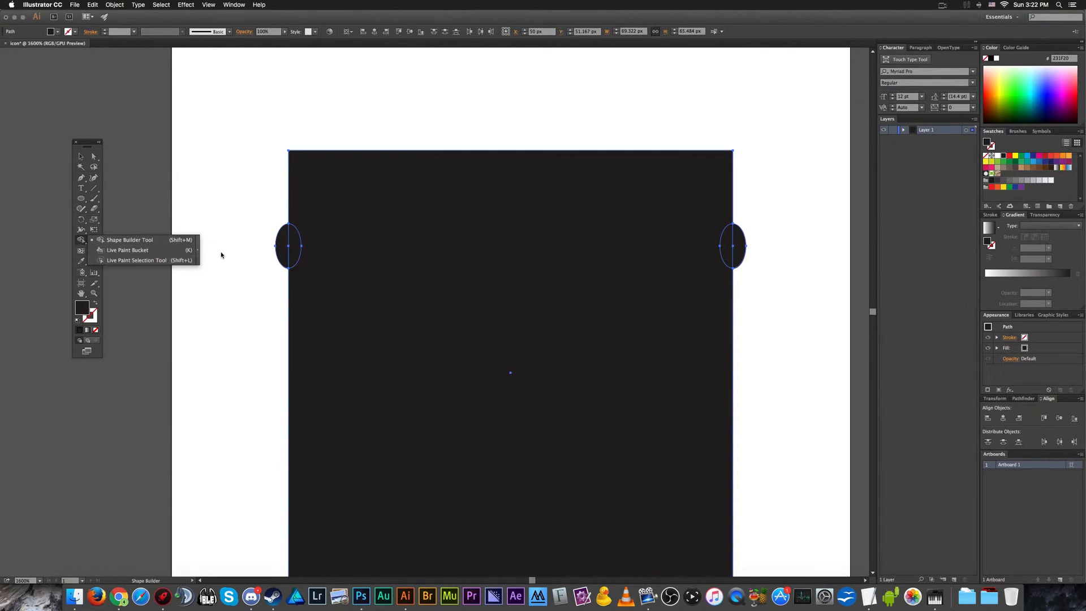
{"action": "left_click", "coordinate": [252, 259]}
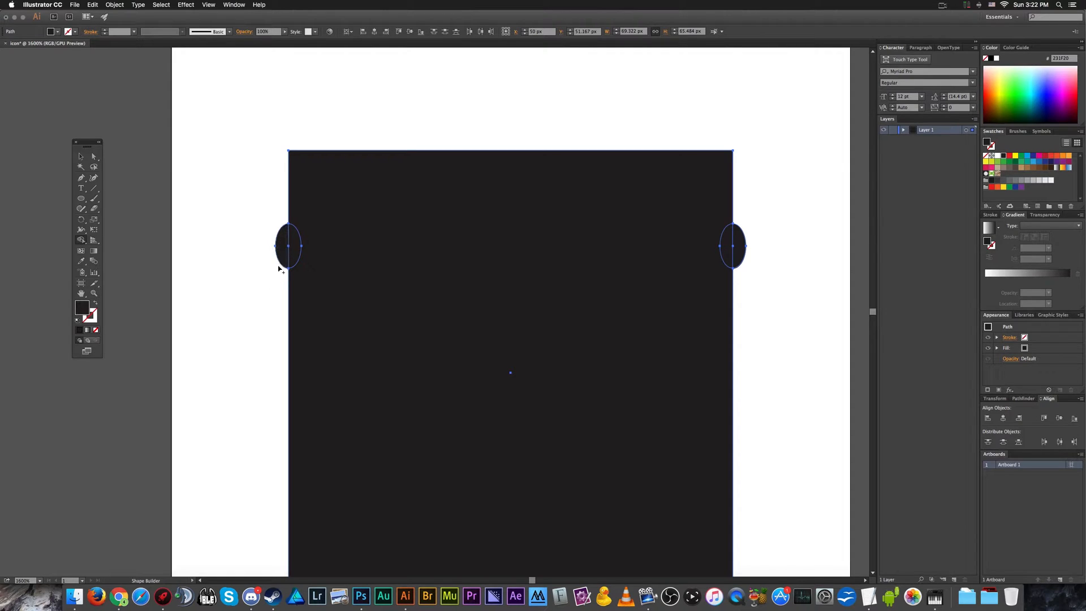
{"action": "left_click", "coordinate": [281, 258]}
{"action": "key", "text": "v"}
{"action": "key", "text": "shift+m"}
{"action": "left_click", "coordinate": [281, 246], "text": "alt"}
{"action": "left_click", "coordinate": [294, 246], "text": "alt"}
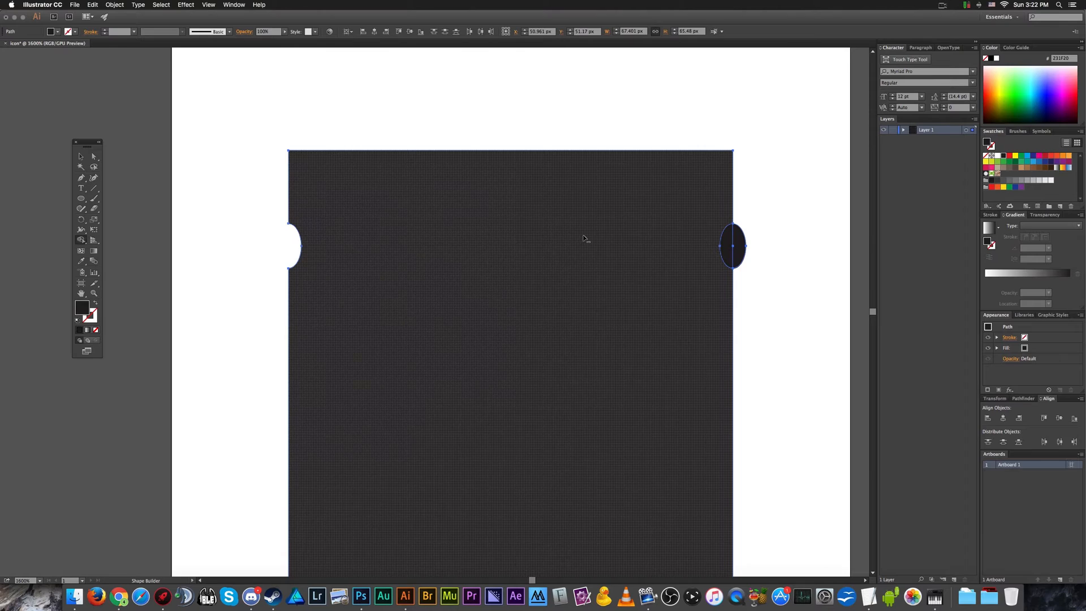
Cut the right oval out of the square with the Shape Builder tool and deselect the shape.
{"action": "left_click", "coordinate": [743, 251], "text": "alt"}
{"action": "left_click", "coordinate": [727, 249], "text": "alt"}
{"action": "key", "text": "v"}
{"action": "left_click", "coordinate": [763, 269]}
{"action": "scroll", "coordinate": [763, 269], "scroll_direction": "down", "scroll_amount": 1}
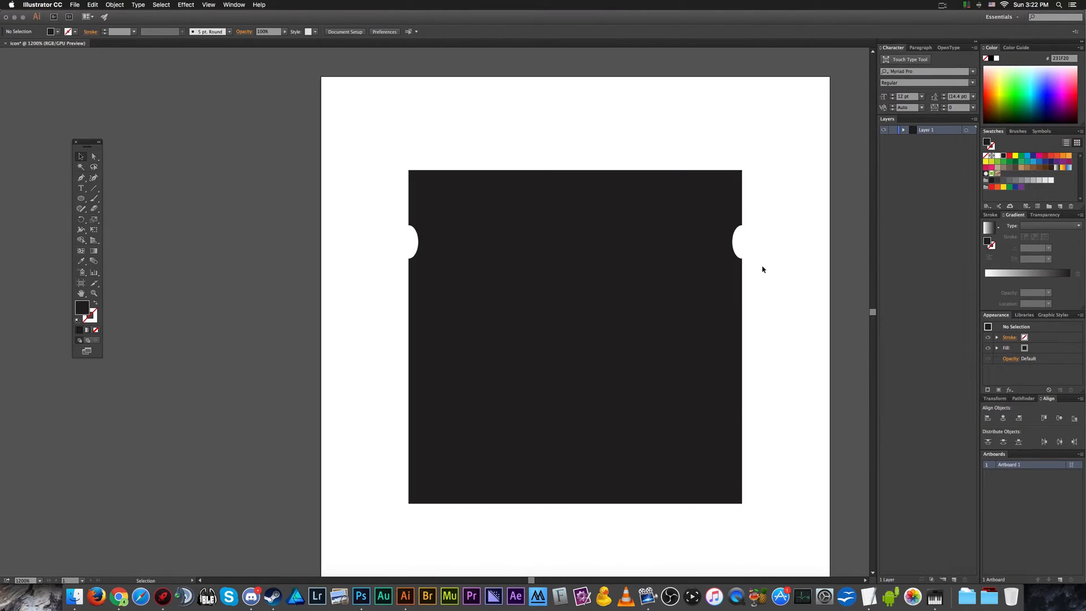
Place two matching small circles centred on the square's bottom edge near its corners, and select them together with the square.
{"action": "scroll", "coordinate": [762, 269], "scroll_direction": "up", "scroll_amount": 1}
{"action": "scroll", "coordinate": [762, 269], "scroll_direction": "down", "scroll_amount": 1}
{"action": "scroll", "coordinate": [762, 269], "scroll_direction": "up", "scroll_amount": 1}
{"action": "scroll", "coordinate": [776, 259], "scroll_direction": "down", "scroll_amount": 1}
{"action": "scroll", "coordinate": [775, 259], "scroll_direction": "down", "scroll_amount": 2}
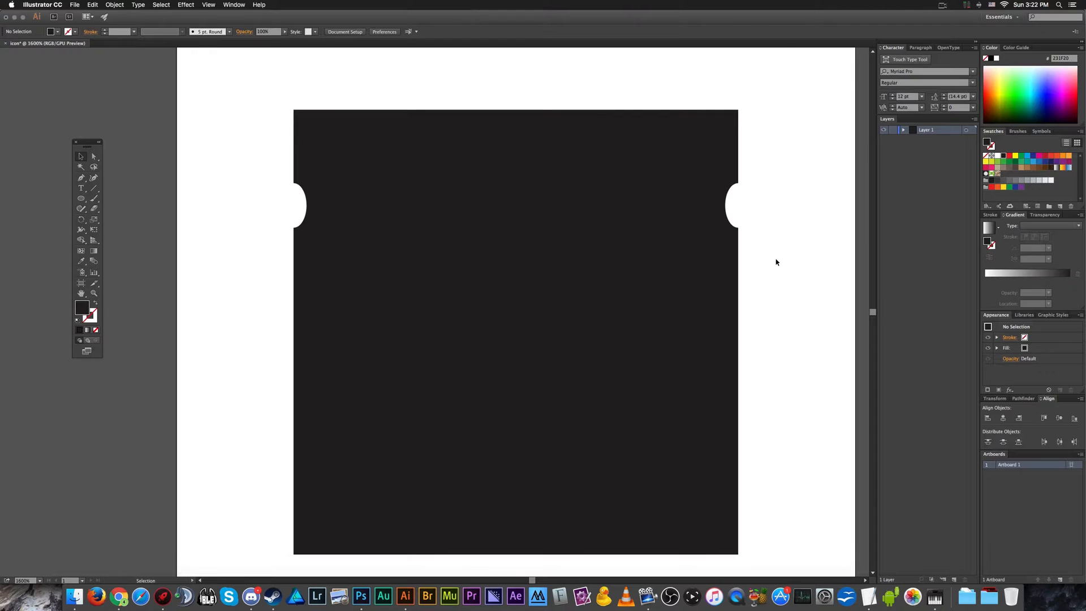
{"action": "scroll", "coordinate": [385, 317], "scroll_direction": "down", "scroll_amount": 1}
{"action": "scroll", "coordinate": [322, 338], "scroll_direction": "down", "scroll_amount": 1}
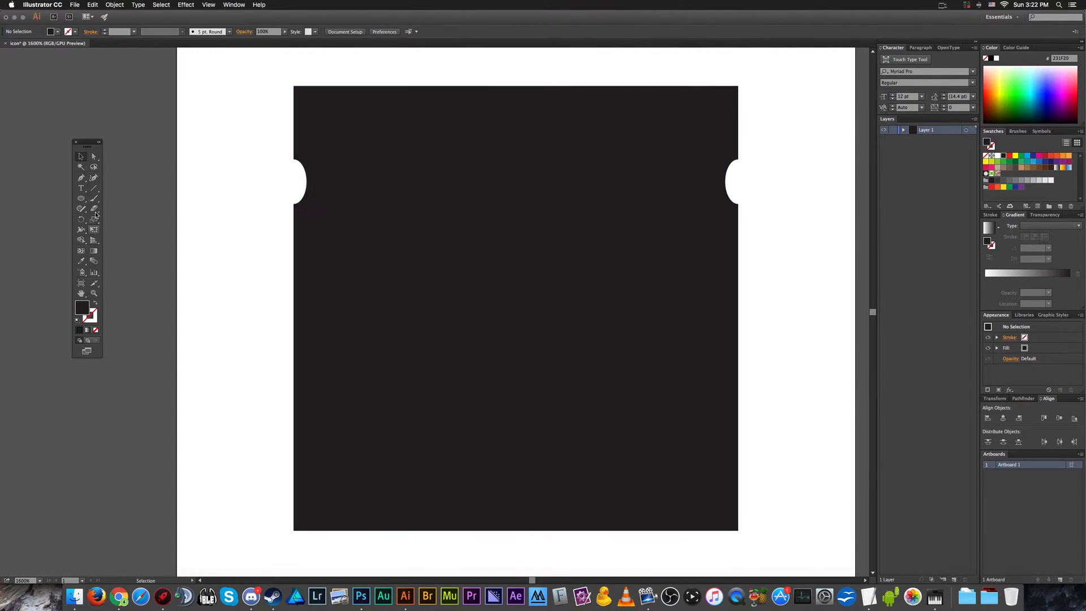
{"action": "left_click", "coordinate": [80, 199]}
{"action": "left_click_drag", "start_coordinate": [214, 313], "coordinate": [342, 525]}
{"action": "key", "text": "v"}
{"action": "left_click", "coordinate": [702, 572]}
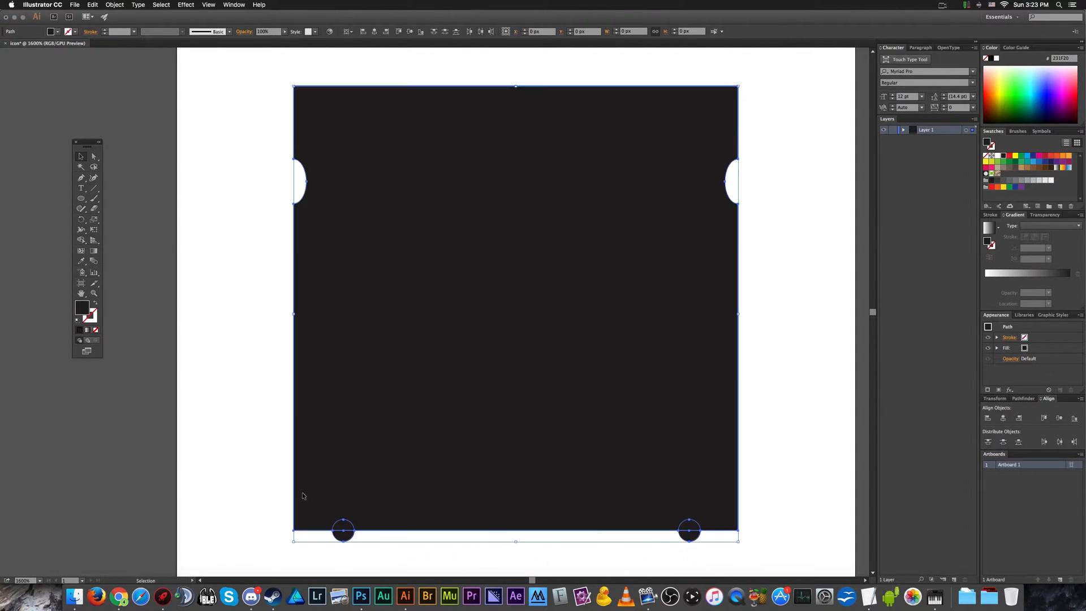
Cut both small circles out of the square's bottom edge with the Shape Builder tool and deselect the shape.
{"action": "left_click", "coordinate": [81, 241]}
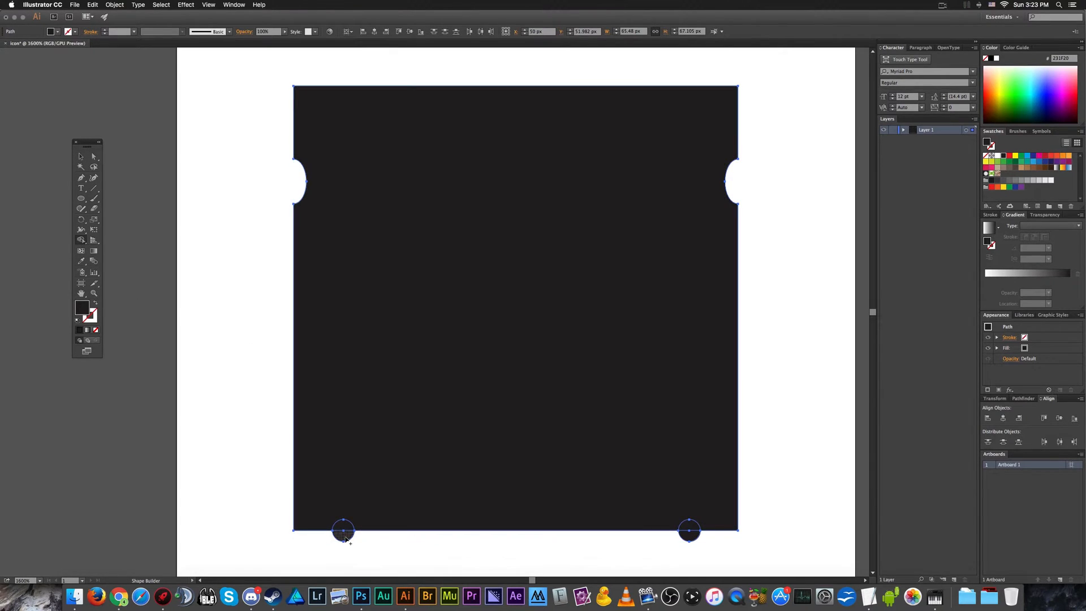
{"action": "left_click", "coordinate": [346, 538], "text": "alt"}
{"action": "left_click", "coordinate": [689, 536], "text": "alt"}
{"action": "key", "text": "v"}
{"action": "left_click", "coordinate": [781, 436]}
{"action": "scroll", "coordinate": [780, 436], "scroll_direction": "down", "scroll_amount": 1}
{"action": "scroll", "coordinate": [802, 439], "scroll_direction": "up", "scroll_amount": 1}
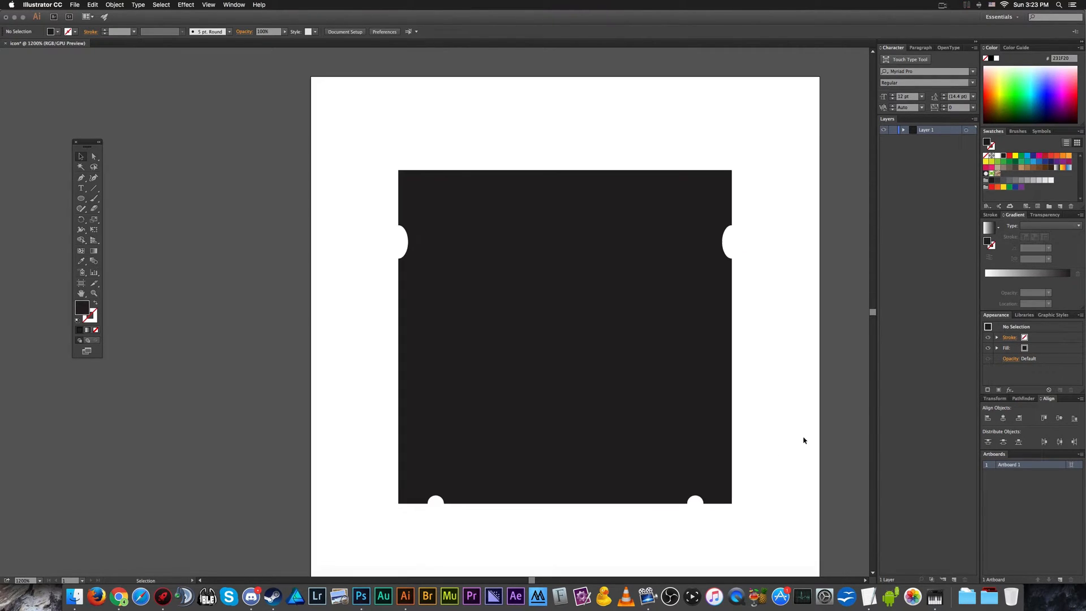
Select the notched square for direct editing and inspect the corner points of its left and right notches up close.
{"action": "scroll", "coordinate": [802, 440], "scroll_direction": "up", "scroll_amount": 1}
{"action": "scroll", "coordinate": [804, 440], "scroll_direction": "down", "scroll_amount": 1}
{"action": "scroll", "coordinate": [803, 439], "scroll_direction": "up", "scroll_amount": 1}
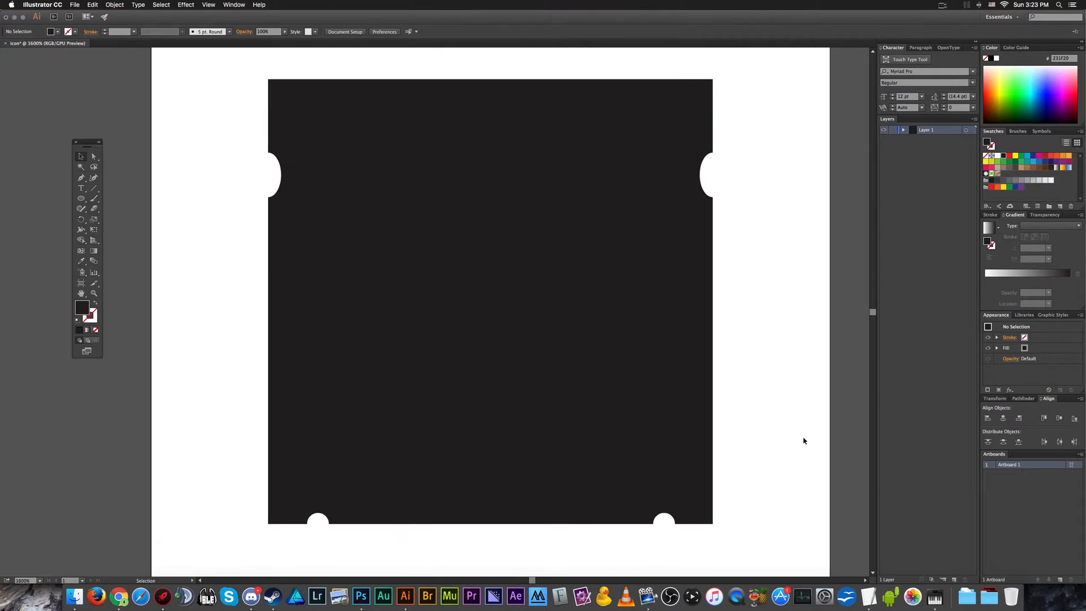
{"action": "key", "text": "a"}
{"action": "left_click", "coordinate": [579, 347]}
{"action": "key", "text": "v"}
{"action": "left_click", "coordinate": [752, 206]}
{"action": "left_click", "coordinate": [599, 204]}
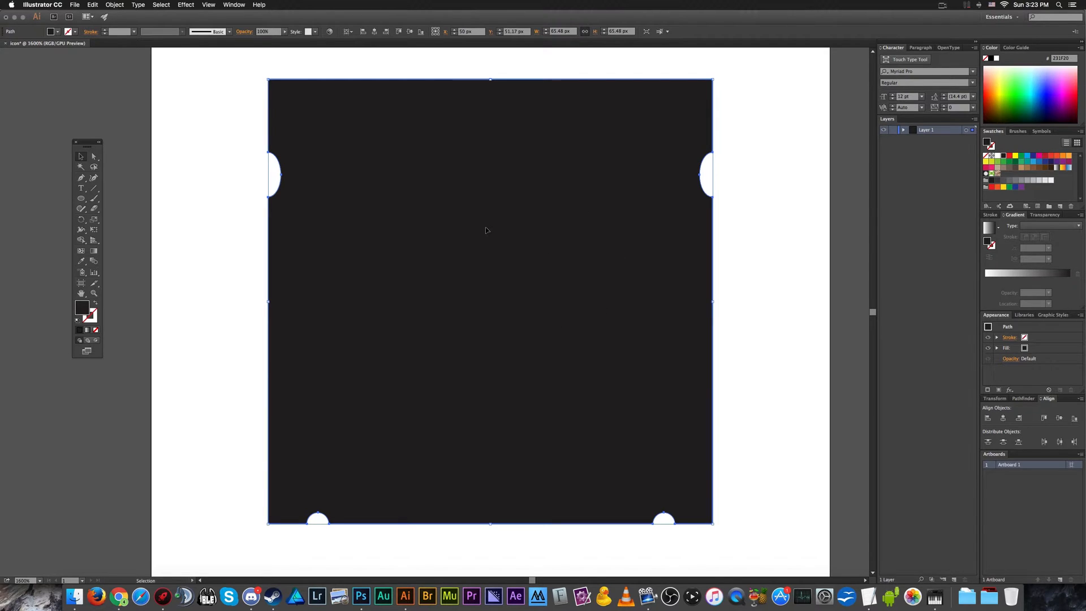
{"action": "key", "text": "a"}
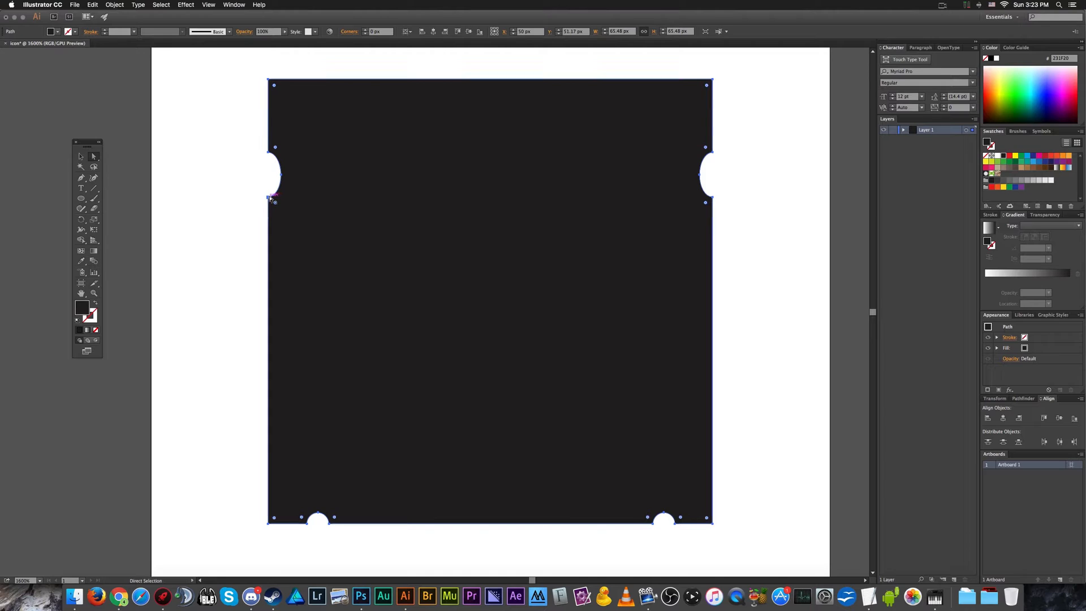
{"action": "scroll", "coordinate": [271, 201], "scroll_direction": "up", "scroll_amount": 1, "text": "alt"}
{"action": "scroll", "coordinate": [271, 200], "scroll_direction": "up", "scroll_amount": 4, "text": "alt"}
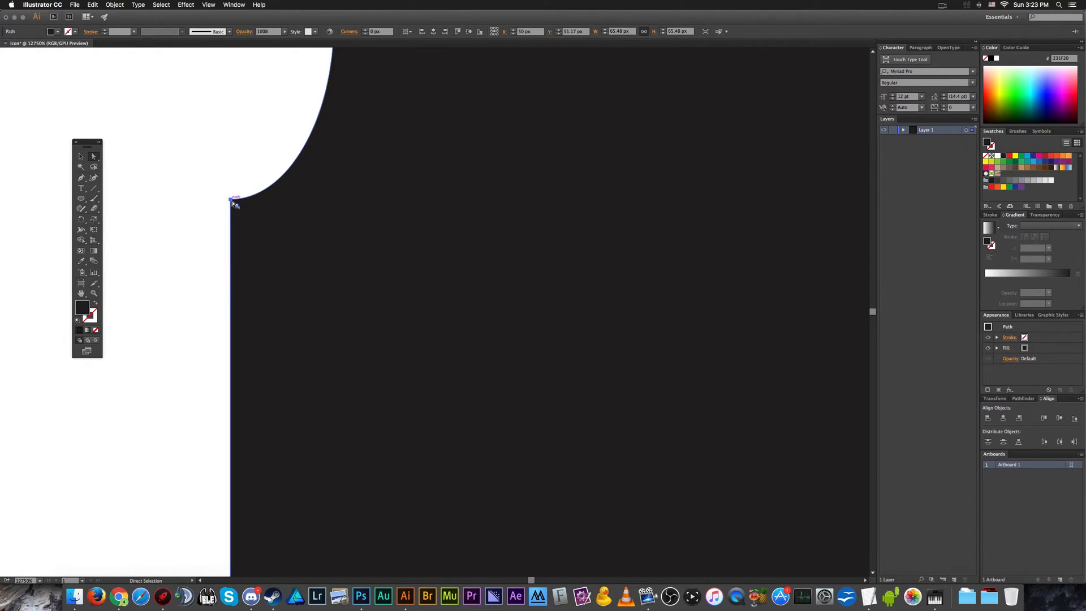
{"action": "scroll", "coordinate": [231, 203], "scroll_direction": "down", "scroll_amount": 4, "text": "alt"}
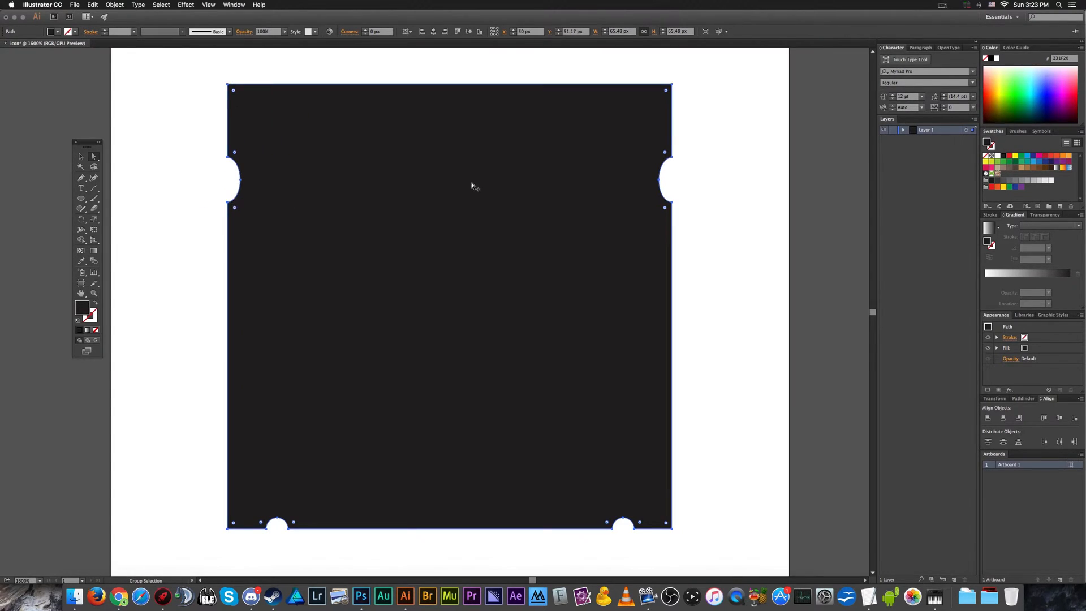
{"action": "scroll", "coordinate": [669, 153], "scroll_direction": "up", "scroll_amount": 5, "text": "alt"}
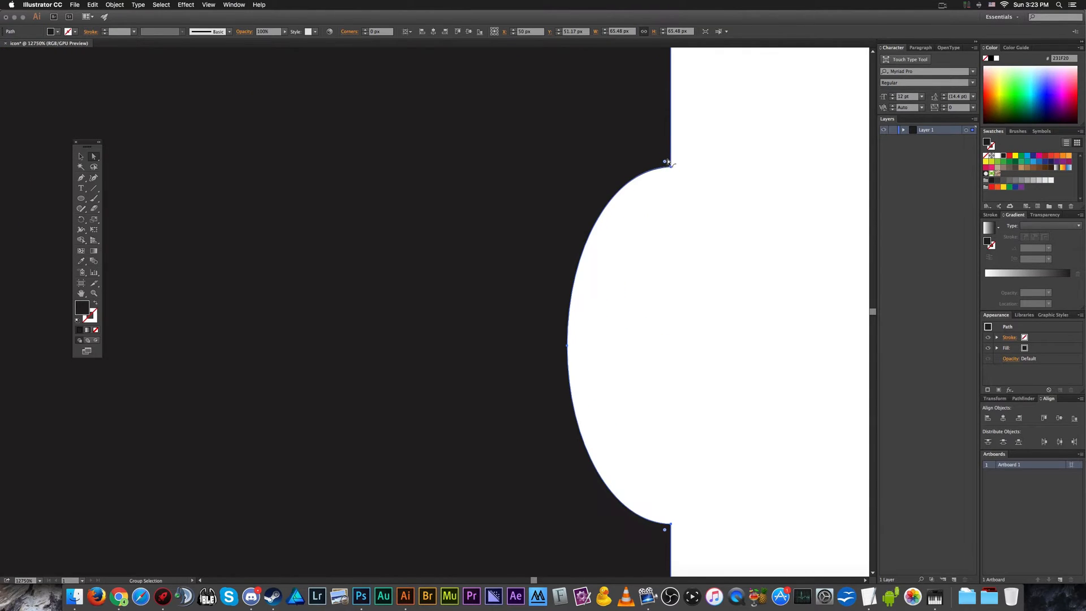
{"action": "scroll", "coordinate": [669, 156], "scroll_direction": "down", "scroll_amount": 5, "text": "alt"}
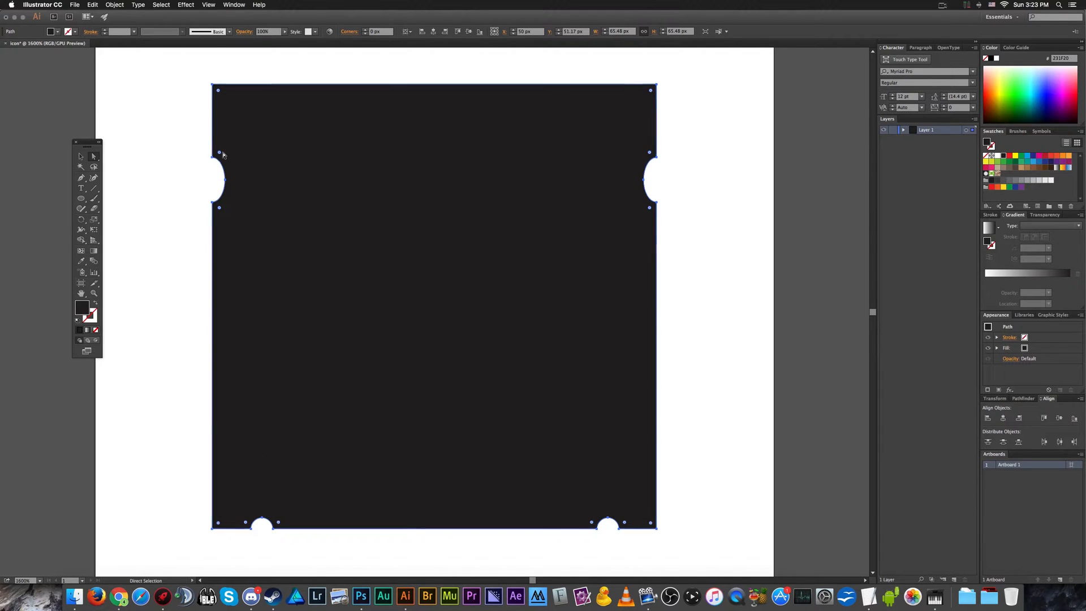
Try rounding all corners of the notched square at once, and undo the rounding.
{"action": "left_click_drag", "start_coordinate": [224, 152], "coordinate": [224, 154]}
{"action": "key", "text": "v"}
{"action": "left_click", "coordinate": [164, 146]}
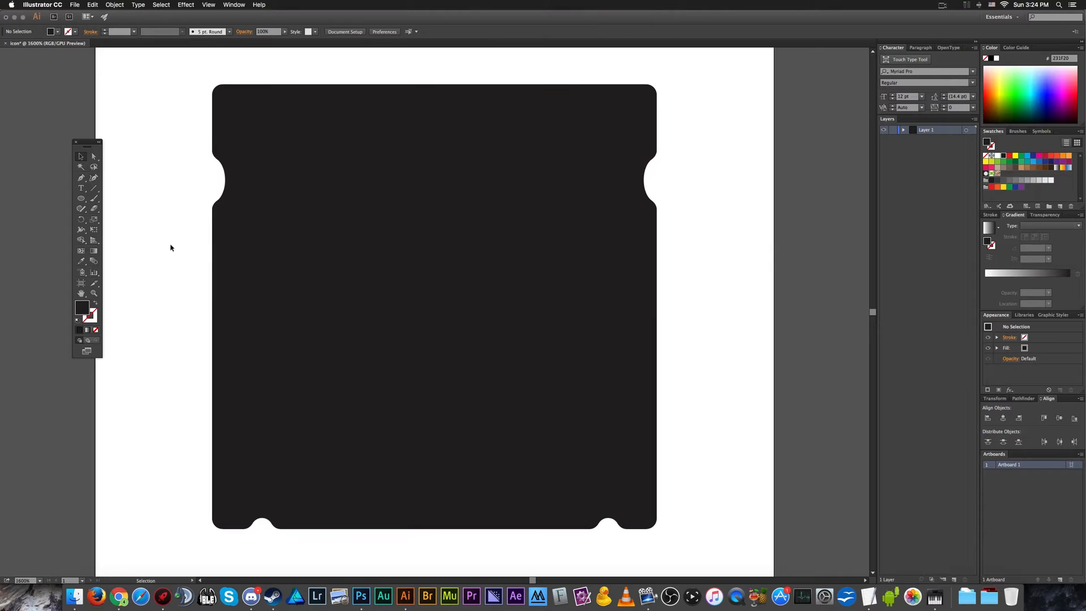
{"action": "key", "text": "ctrl+z"}
Try rounding only the two corner points of the left notch by about 1.5 px, and undo the rounding.
{"action": "left_click", "coordinate": [189, 149]}
{"action": "key", "text": "a"}
{"action": "left_click_drag", "start_coordinate": [181, 134], "coordinate": [260, 237]}
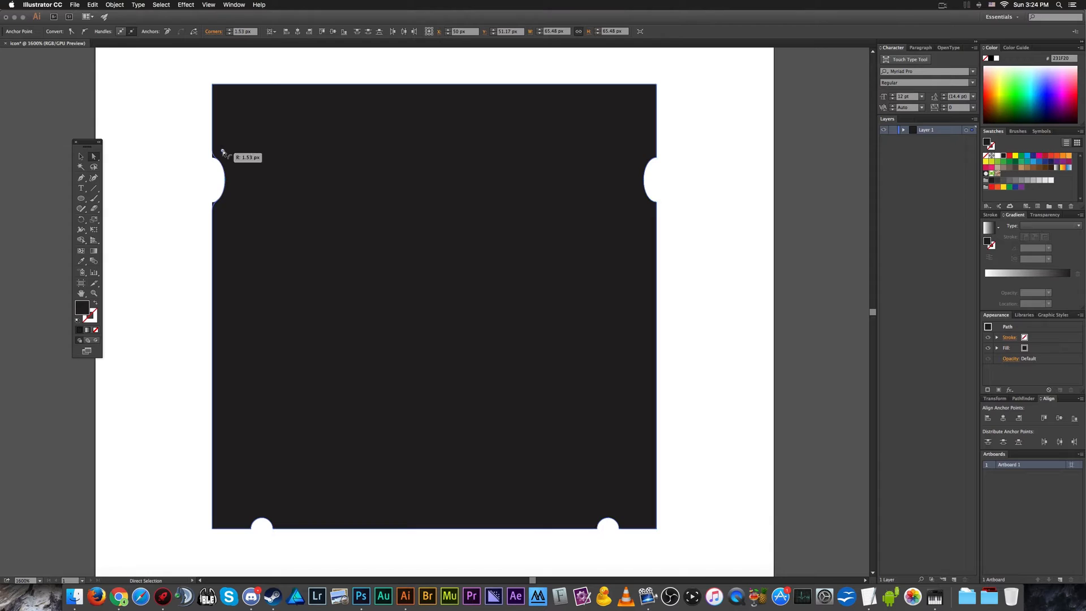
{"action": "left_click", "coordinate": [175, 177]}
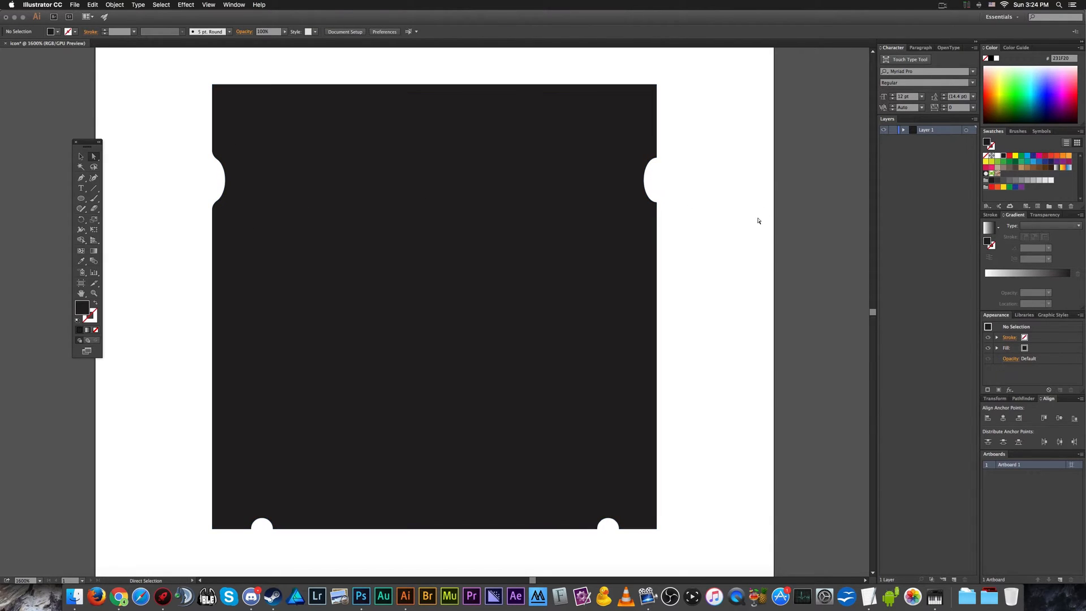
{"action": "key", "text": "super+z"}
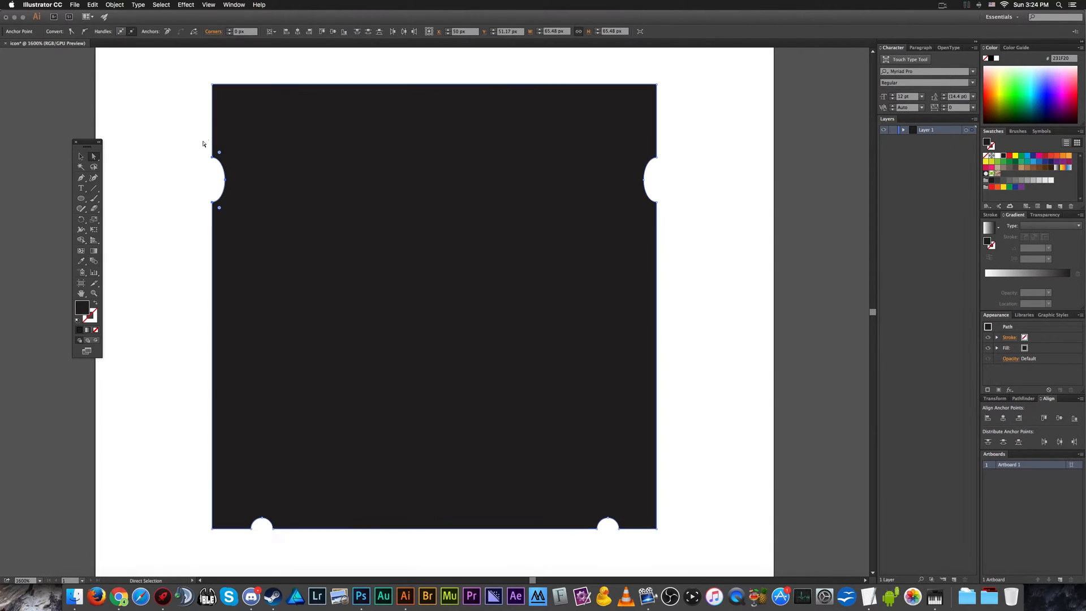
Try selecting the corner points of the side and bottom notches and rounding them together, and undo the change.
{"action": "left_click_drag", "start_coordinate": [185, 137], "coordinate": [234, 220]}
{"action": "left_click_drag", "start_coordinate": [703, 224], "coordinate": [650, 148]}
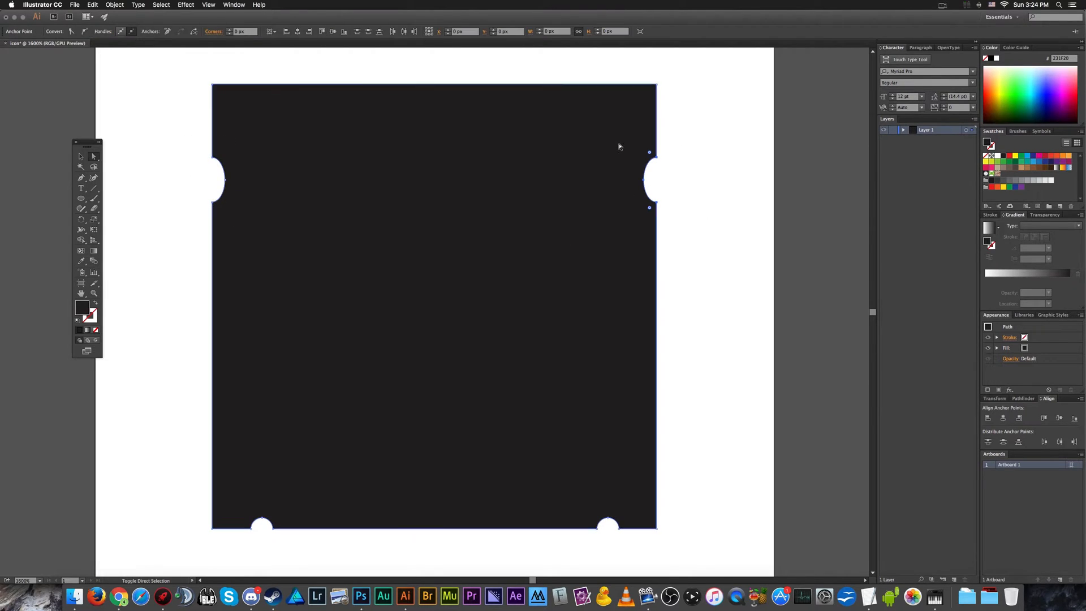
{"action": "left_click_drag", "start_coordinate": [279, 542], "coordinate": [243, 509]}
{"action": "left_click_drag", "start_coordinate": [609, 530], "coordinate": [589, 502]}
{"action": "left_click_drag", "start_coordinate": [278, 526], "coordinate": [281, 514]}
{"action": "key", "text": "super+z"}
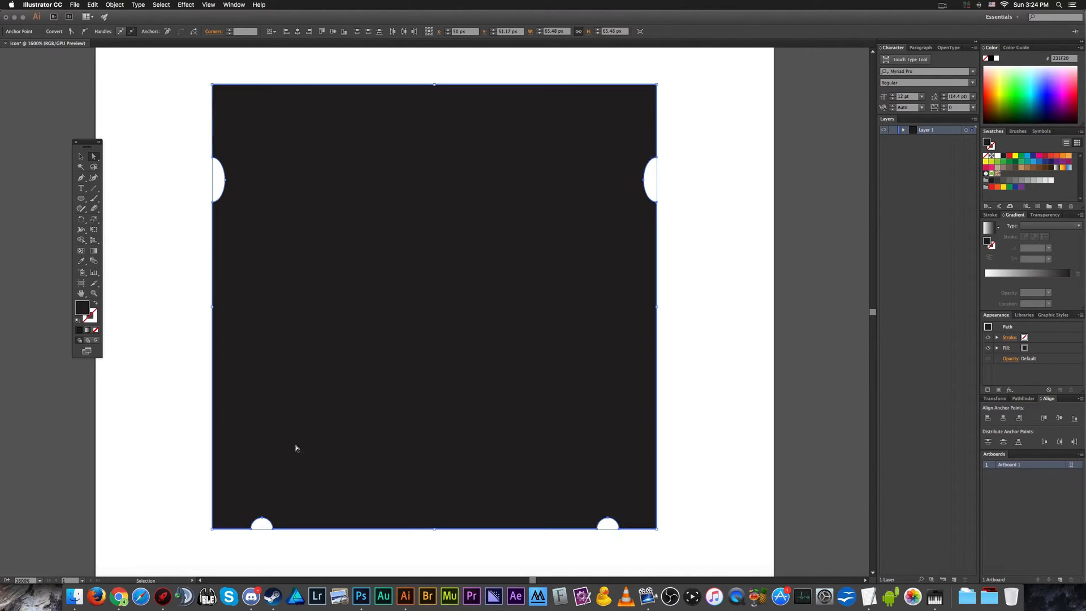
Select the corner points of the left, right and both bottom notches of the square together.
{"action": "left_click", "coordinate": [139, 243]}
{"action": "left_click_drag", "start_coordinate": [172, 134], "coordinate": [226, 217]}
{"action": "left_click_drag", "start_coordinate": [753, 267], "coordinate": [632, 145]}
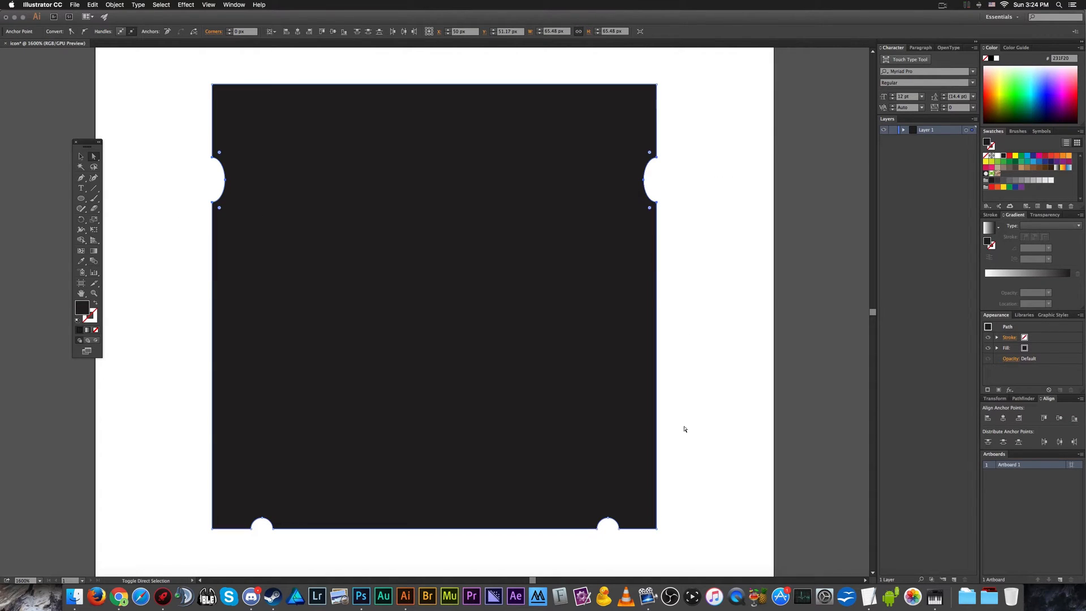
{"action": "left_click_drag", "start_coordinate": [630, 548], "coordinate": [591, 509]}
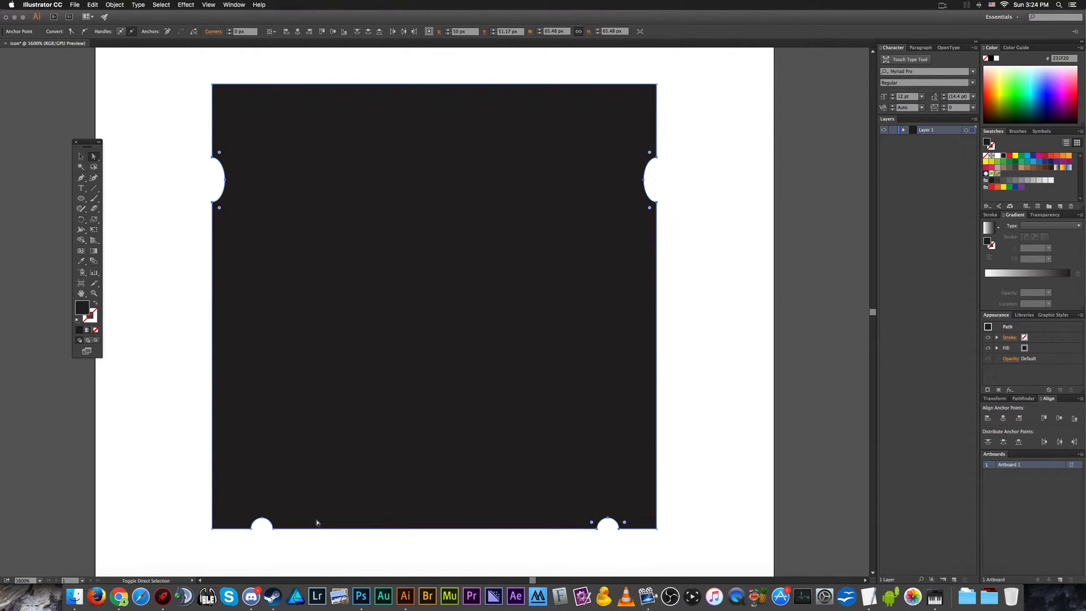
{"action": "left_click_drag", "start_coordinate": [240, 500], "coordinate": [292, 531]}
Try rounding all the selected notch corners slightly and deselect the shape, and undo the rounding.
{"action": "scroll", "coordinate": [221, 213], "scroll_direction": "up", "scroll_amount": 2}
{"action": "mouse_move", "coordinate": [216, 201]}
{"action": "left_mouse_down"}
{"action": "mouse_move", "coordinate": [249, 230]}
{"action": "mouse_move", "coordinate": [219, 202]}
{"action": "left_mouse_up"}
{"action": "left_click", "coordinate": [176, 196]}
{"action": "scroll", "coordinate": [176, 197], "scroll_direction": "down", "scroll_amount": 2}
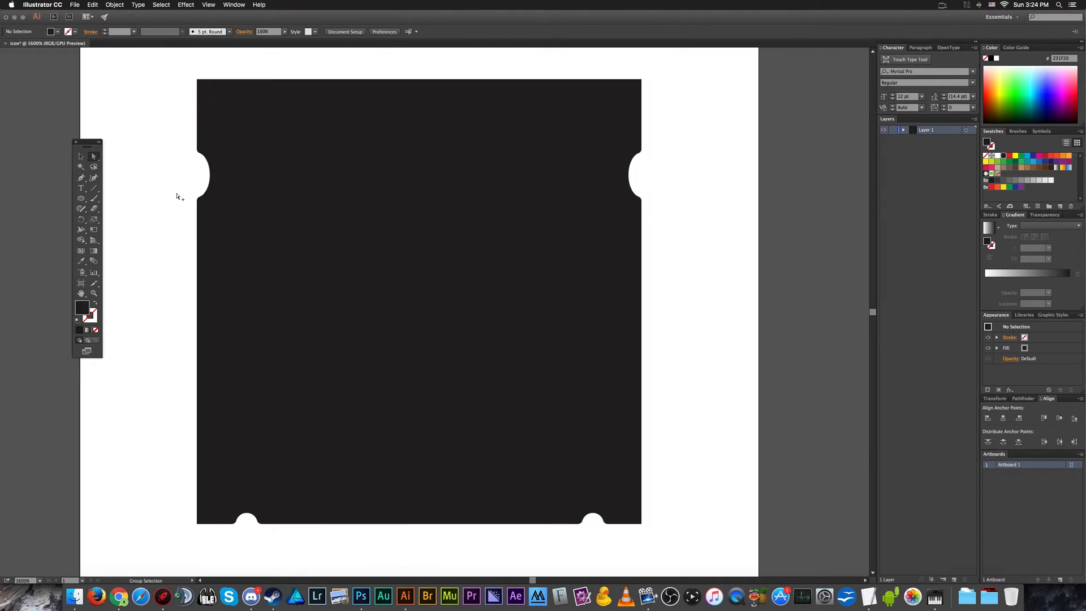
Try rounding all the selected notch corners by about 1.4 px, and undo the rounding.
{"action": "scroll", "coordinate": [177, 196], "scroll_direction": "up", "scroll_amount": 3}
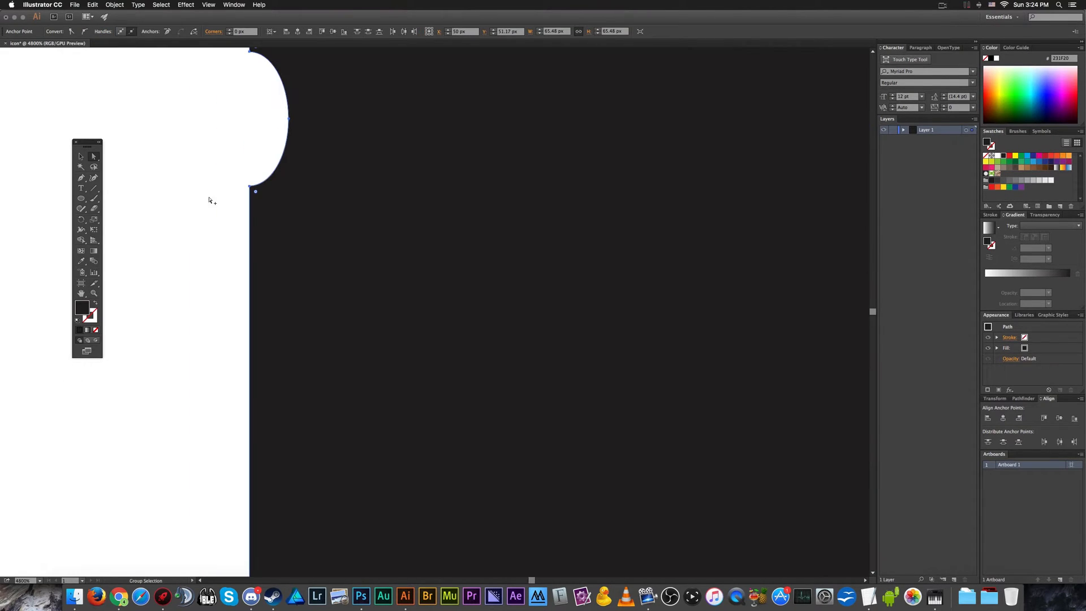
{"action": "left_click_drag", "start_coordinate": [256, 193], "coordinate": [273, 210]}
{"action": "scroll", "coordinate": [231, 213], "scroll_direction": "down", "scroll_amount": 2}
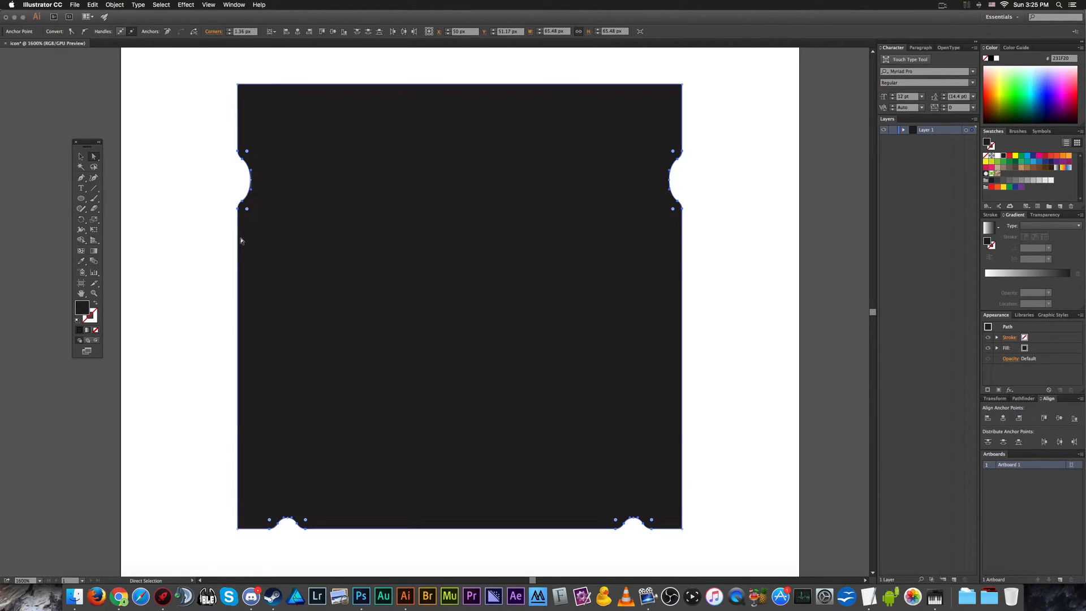
{"action": "key", "text": "v"}
{"action": "key", "text": "a"}
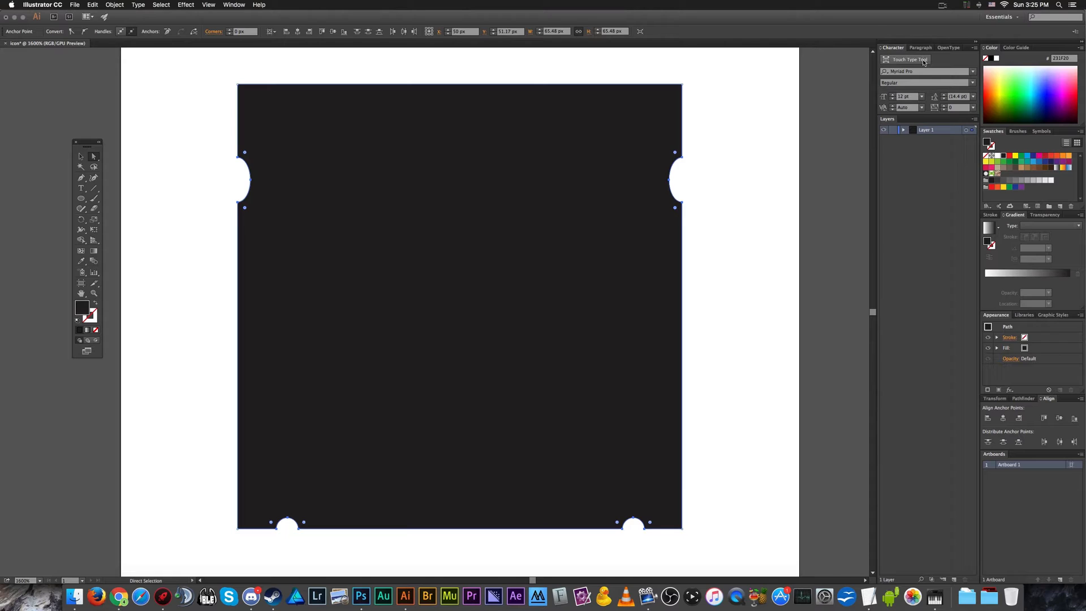
Look for a history panel among the available windows and search the help for "history".
{"action": "left_click", "coordinate": [234, 4]}
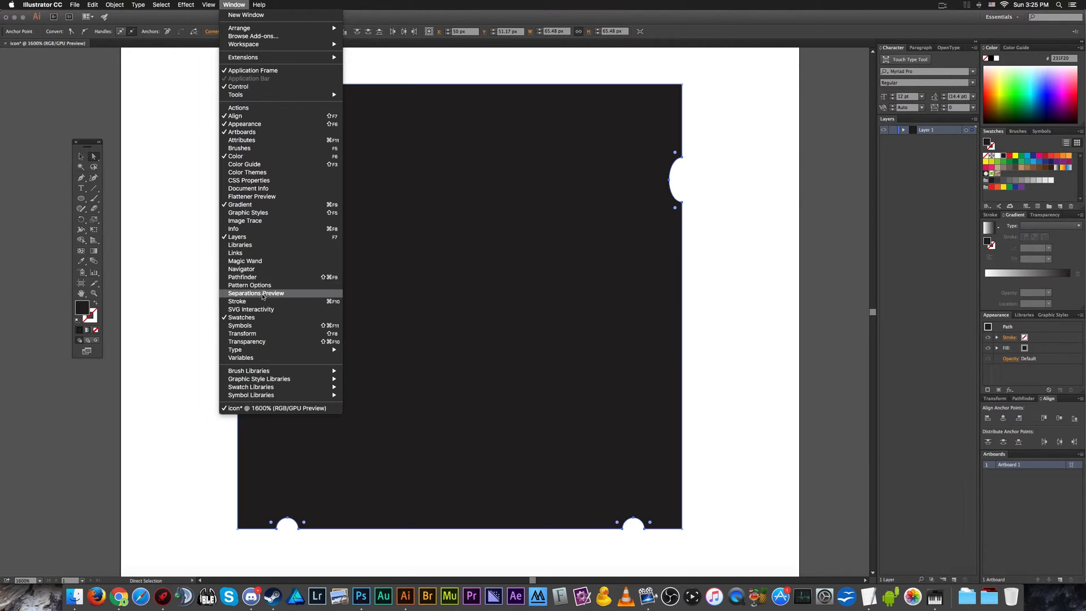
{"action": "key", "text": "Escape"}
{"action": "left_click", "coordinate": [260, 5]}
{"action": "left_click", "coordinate": [259, 5]}
{"action": "left_click", "coordinate": [259, 4]}
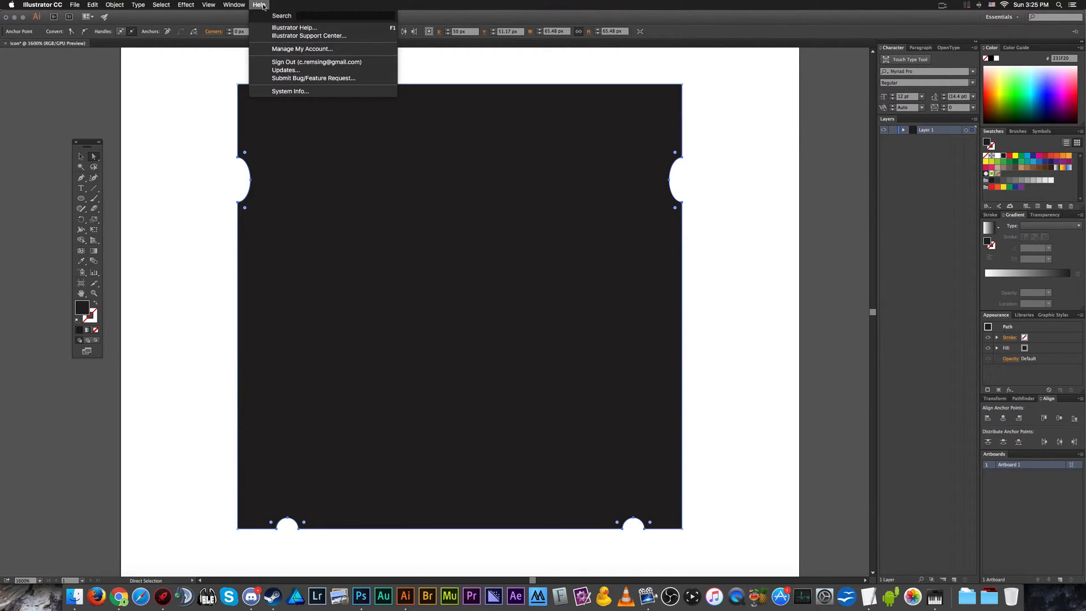
{"action": "type", "text": "history"}
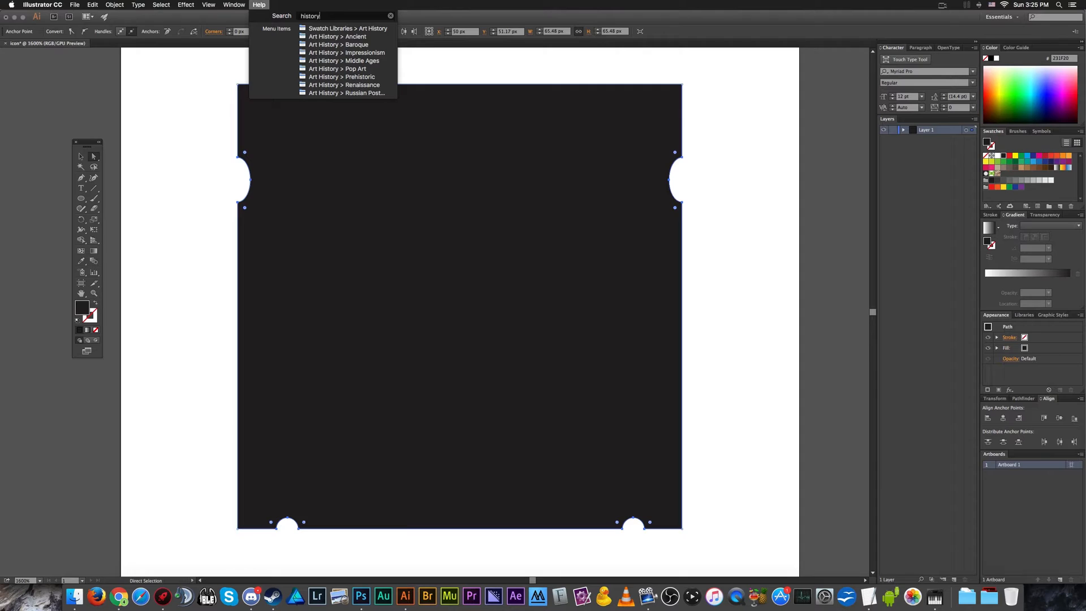
{"action": "mouse_move", "coordinate": [343, 32]}
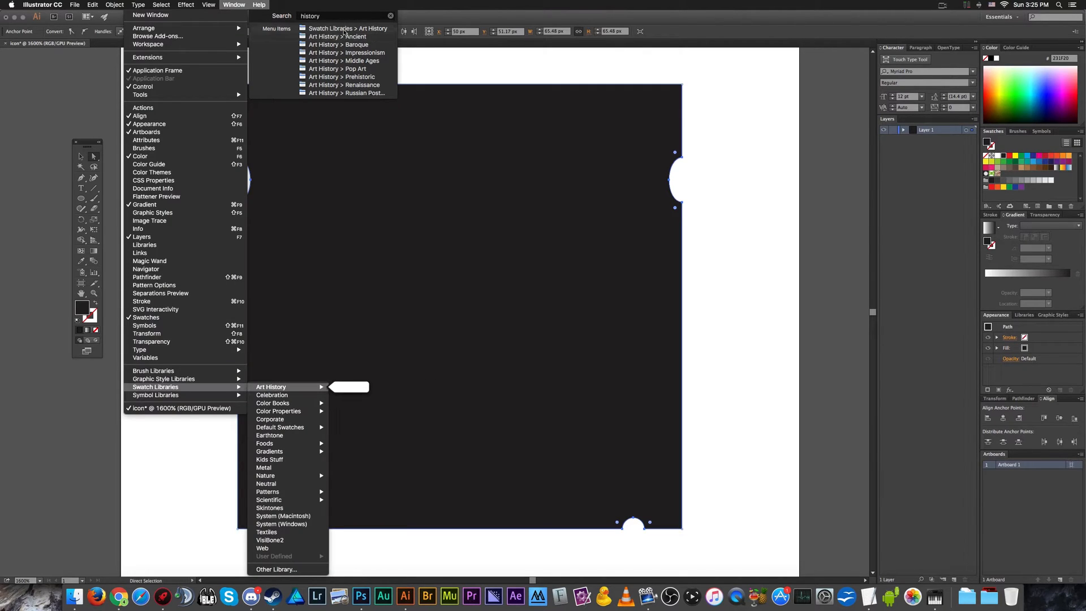
{"action": "mouse_move", "coordinate": [344, 86]}
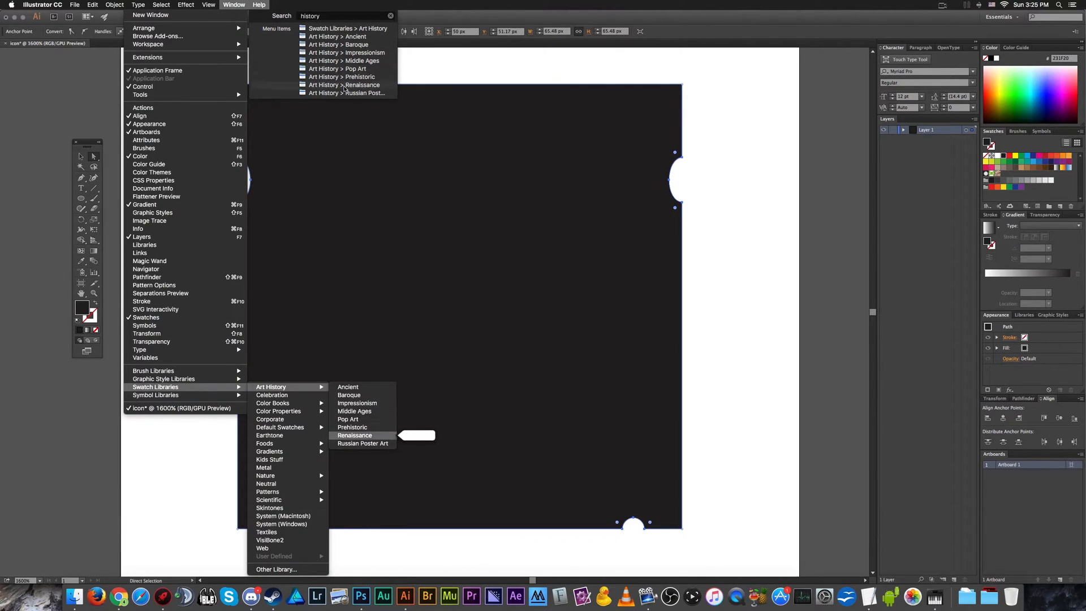
{"action": "left_click", "coordinate": [509, 66]}
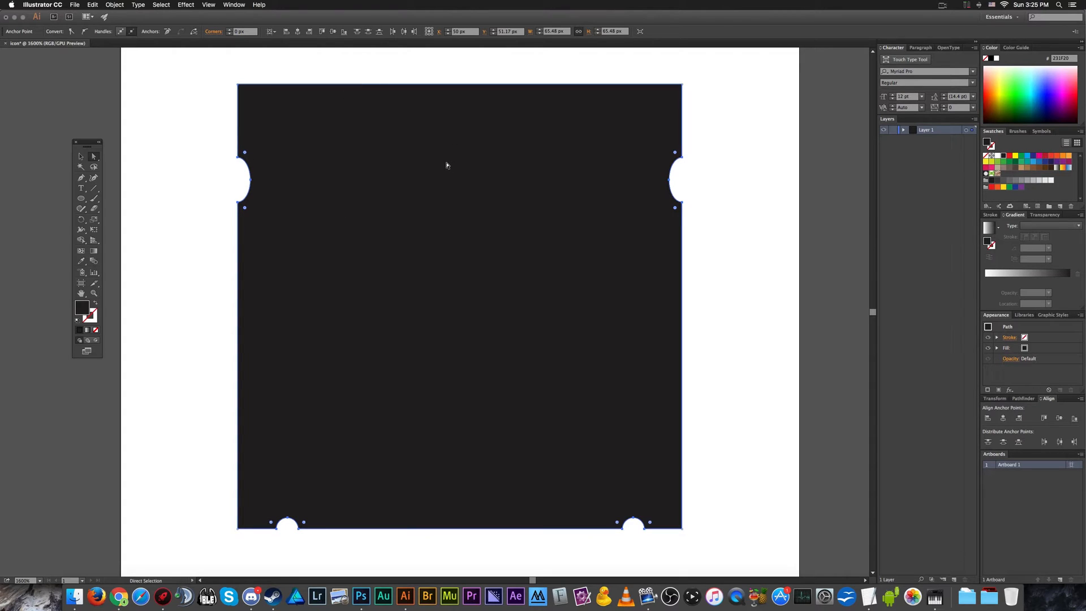
Round all the selected notch corners slightly and deselect the shape.
{"action": "scroll", "coordinate": [241, 219], "scroll_direction": "up", "scroll_amount": 4}
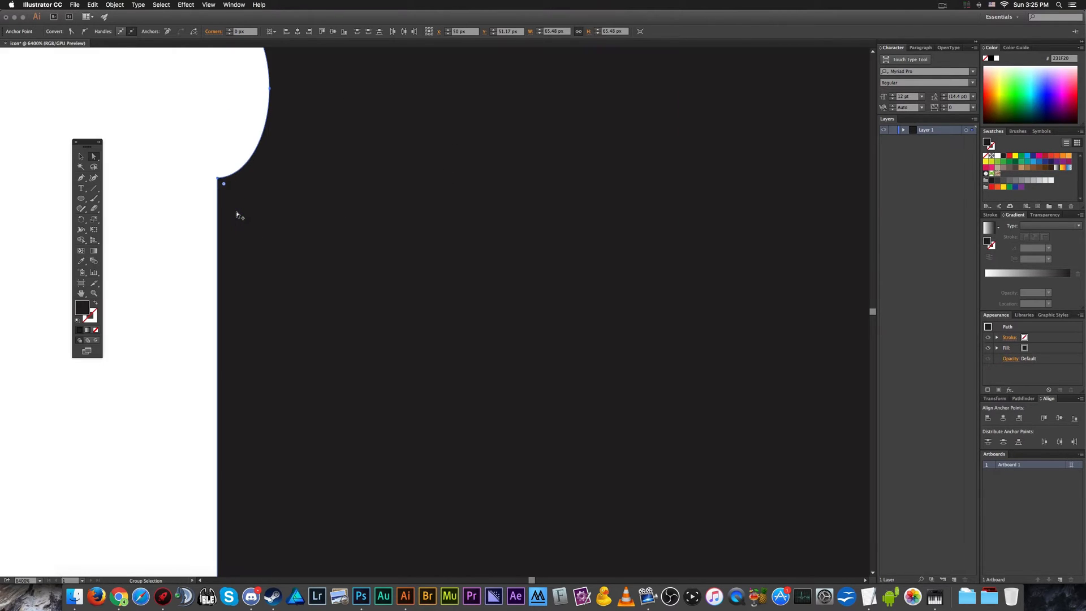
{"action": "left_click_drag", "start_coordinate": [224, 184], "coordinate": [234, 195]}
{"action": "scroll", "coordinate": [236, 214], "scroll_direction": "down", "scroll_amount": 1}
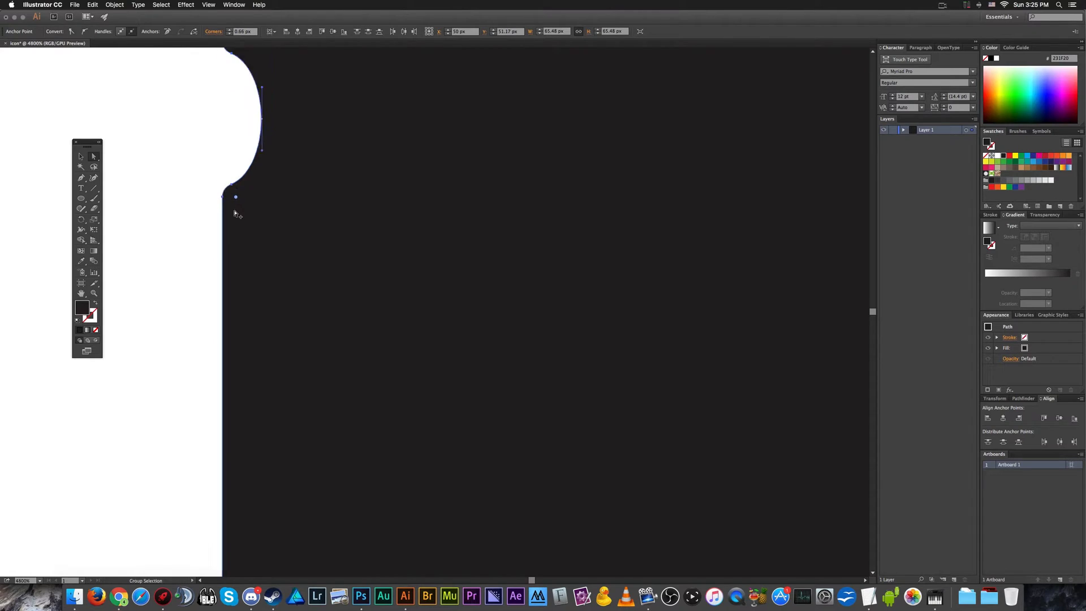
{"action": "scroll", "coordinate": [236, 214], "scroll_direction": "down", "scroll_amount": 6}
{"action": "scroll", "coordinate": [218, 205], "scroll_direction": "up", "scroll_amount": 5}
{"action": "scroll", "coordinate": [215, 205], "scroll_direction": "up", "scroll_amount": 1}
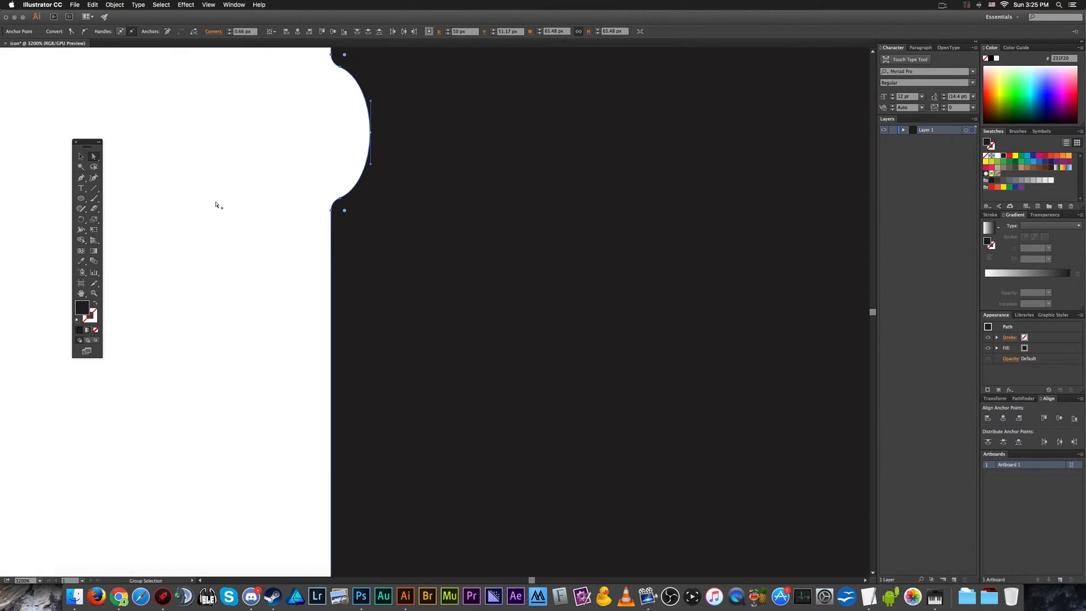
{"action": "left_click_drag", "start_coordinate": [347, 213], "coordinate": [345, 221]}
{"action": "scroll", "coordinate": [304, 202], "scroll_direction": "down", "scroll_amount": 4}
{"action": "scroll", "coordinate": [497, 231], "scroll_direction": "up", "scroll_amount": 1}
{"action": "left_click", "coordinate": [624, 221]}
{"action": "left_click", "coordinate": [766, 226]}
{"action": "scroll", "coordinate": [742, 226], "scroll_direction": "down", "scroll_amount": 1}
{"action": "key", "text": "v"}
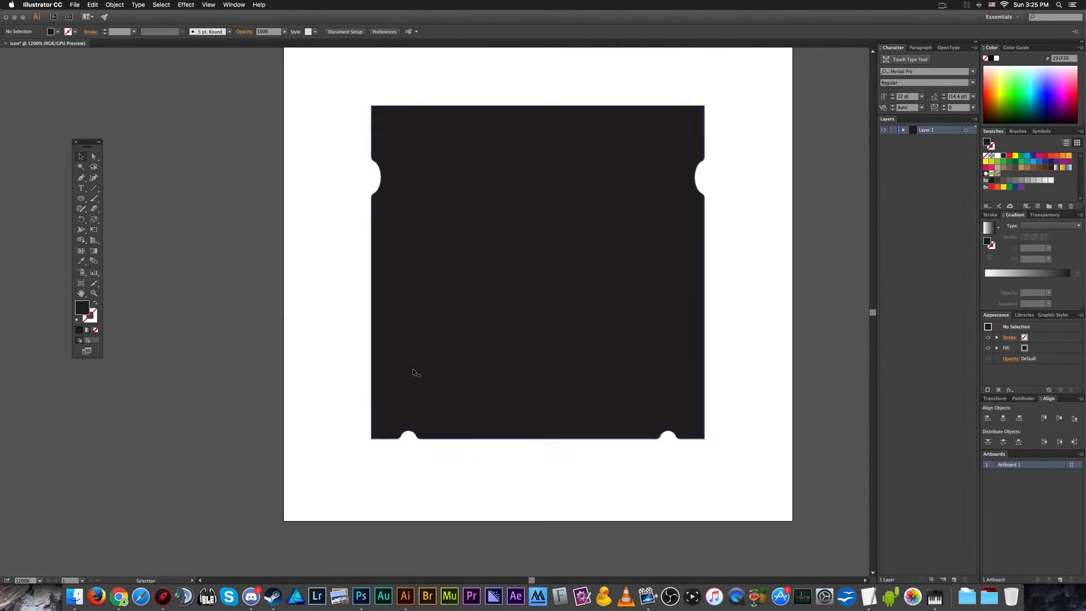
Switch to Chrome to examine the GPU and CPU image results for processor details, and return to Illustrator.
{"action": "left_click", "coordinate": [119, 596]}
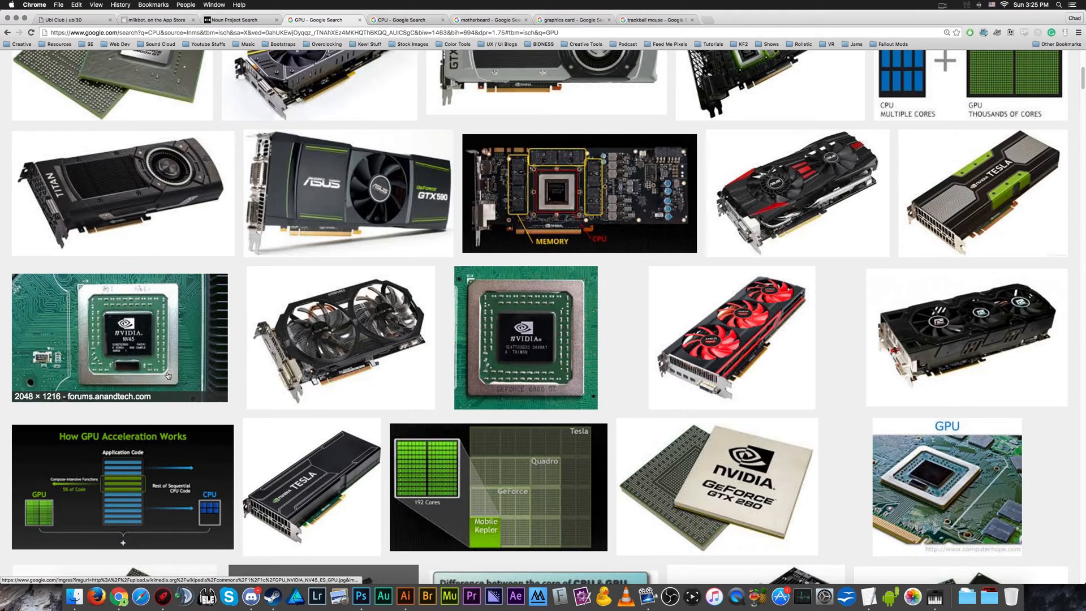
{"action": "scroll", "coordinate": [339, 351], "scroll_direction": "up", "scroll_amount": 1}
{"action": "left_click", "coordinate": [404, 20]}
{"action": "scroll", "coordinate": [528, 177], "scroll_direction": "down", "scroll_amount": 3}
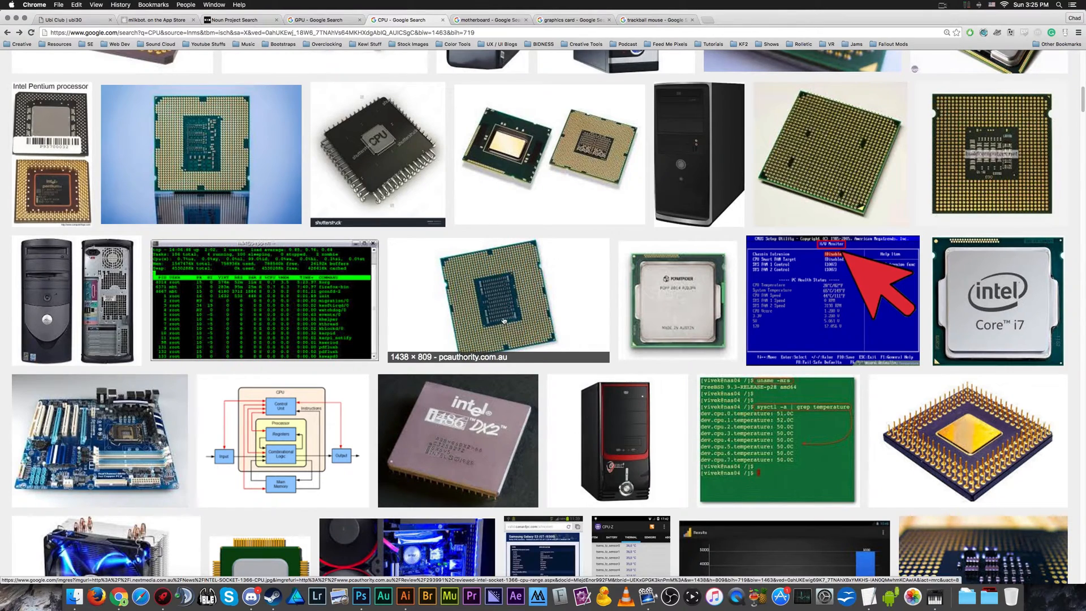
{"action": "scroll", "coordinate": [503, 320], "scroll_direction": "up", "scroll_amount": 5}
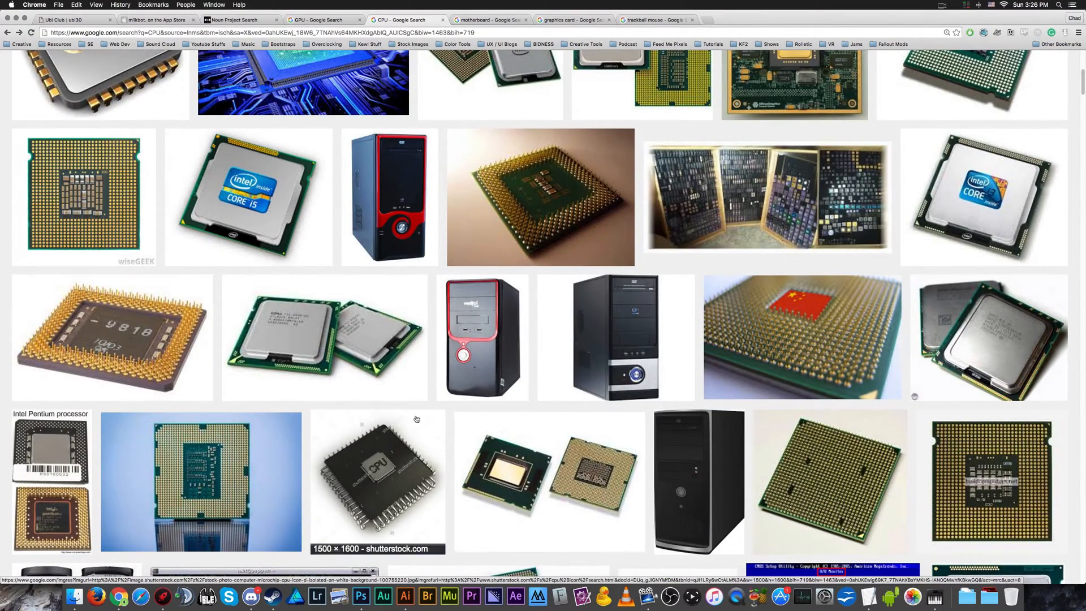
{"action": "scroll", "coordinate": [432, 339], "scroll_direction": "up", "scroll_amount": 1}
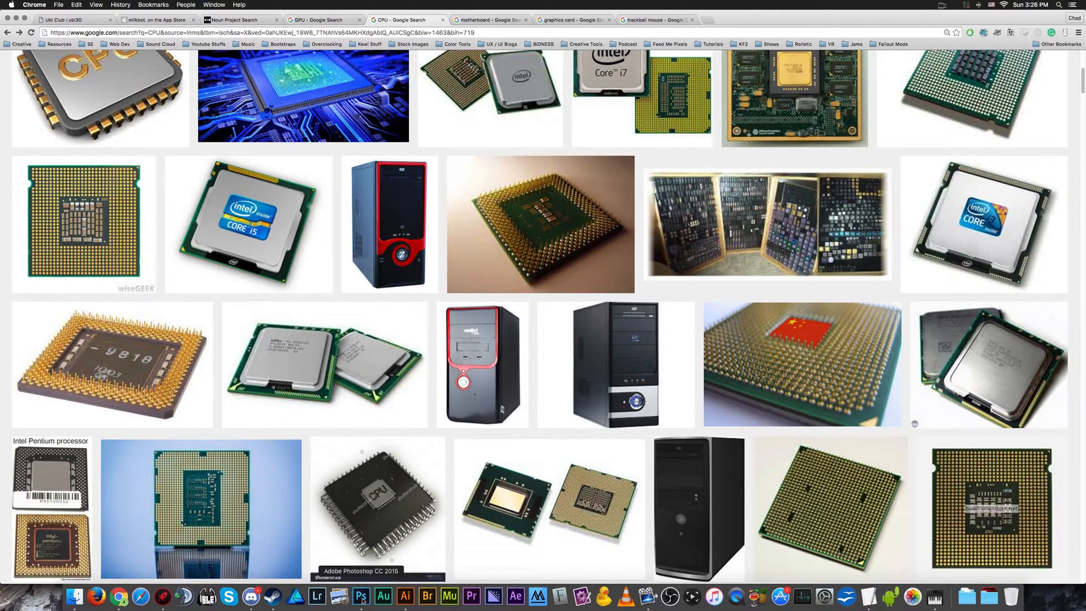
{"action": "left_click", "coordinate": [412, 601]}
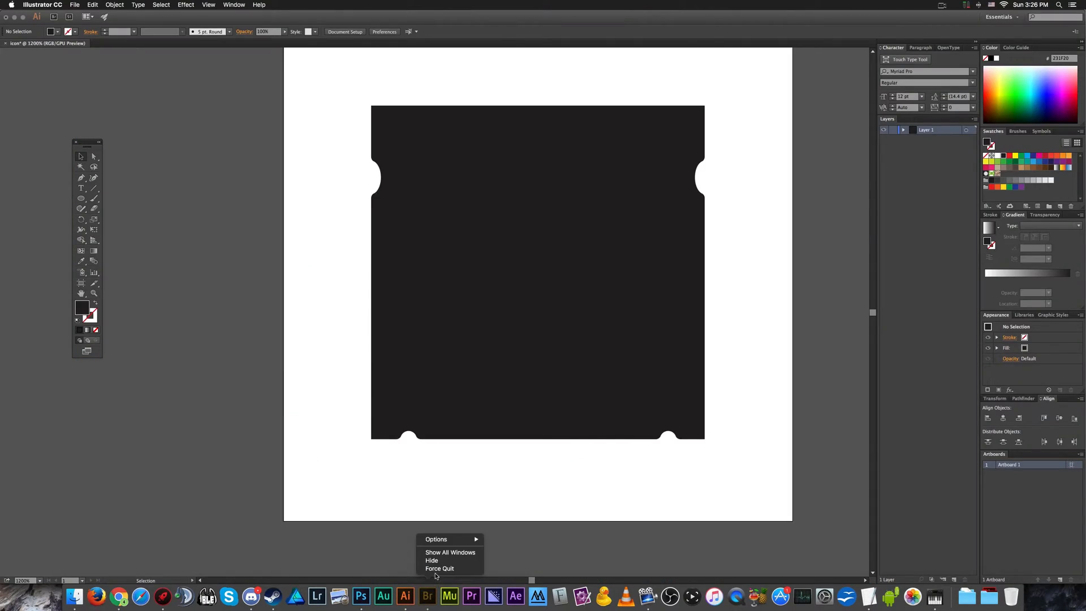
{"action": "left_click", "coordinate": [311, 502]}
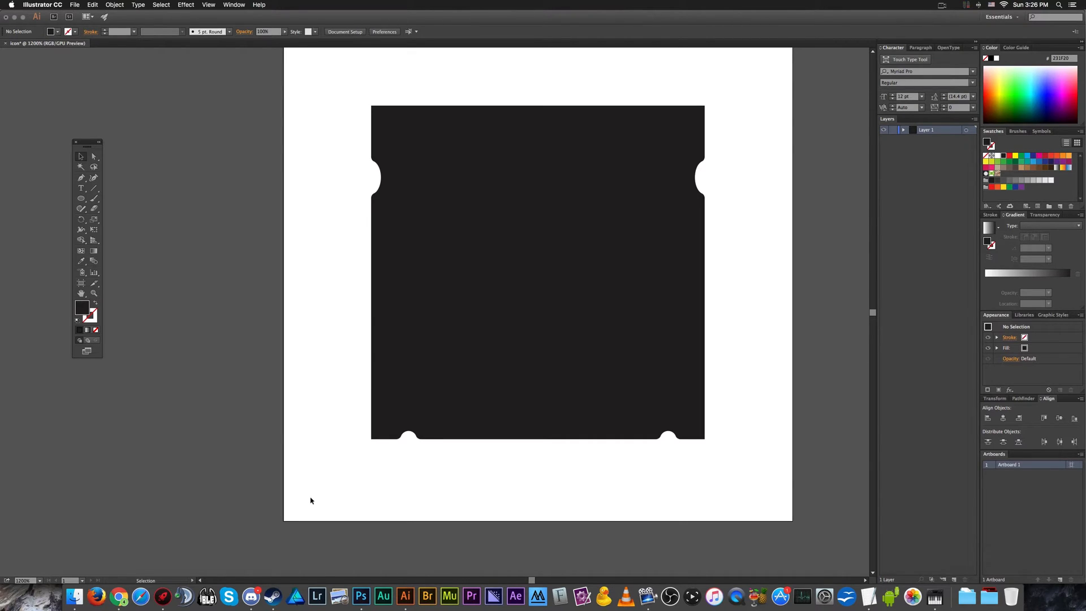
Draw a square about 50.75 px wide inside the notched square with the Rectangle tool.
{"action": "left_click_drag", "start_coordinate": [81, 198], "coordinate": [125, 197]}
{"action": "left_click_drag", "start_coordinate": [404, 129], "coordinate": [664, 397]}
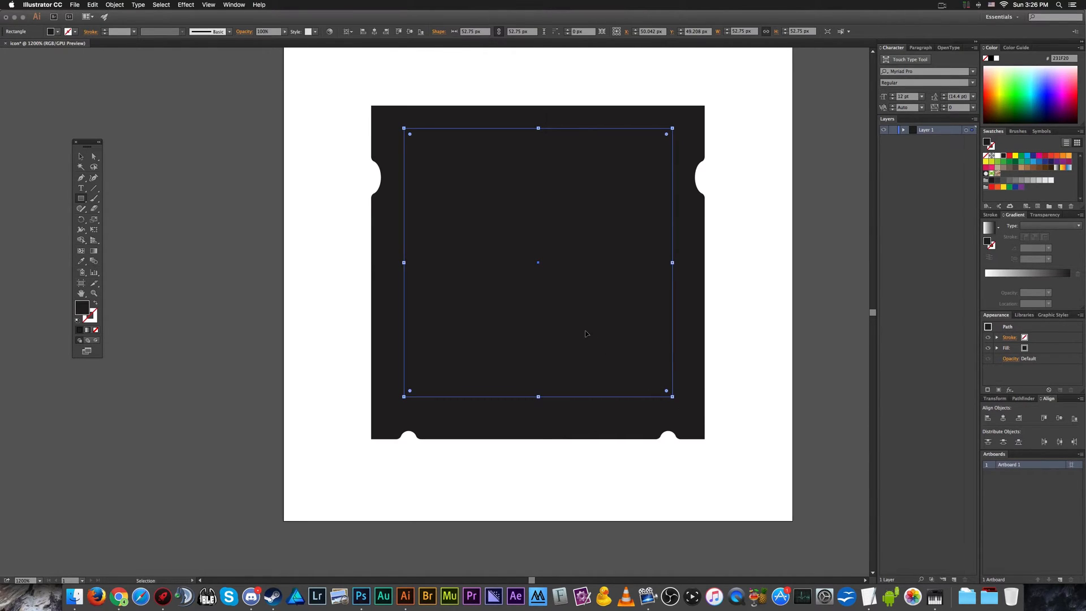
{"action": "key", "text": "super+shift+a"}
{"action": "left_click_drag", "start_coordinate": [410, 136], "coordinate": [669, 391]}
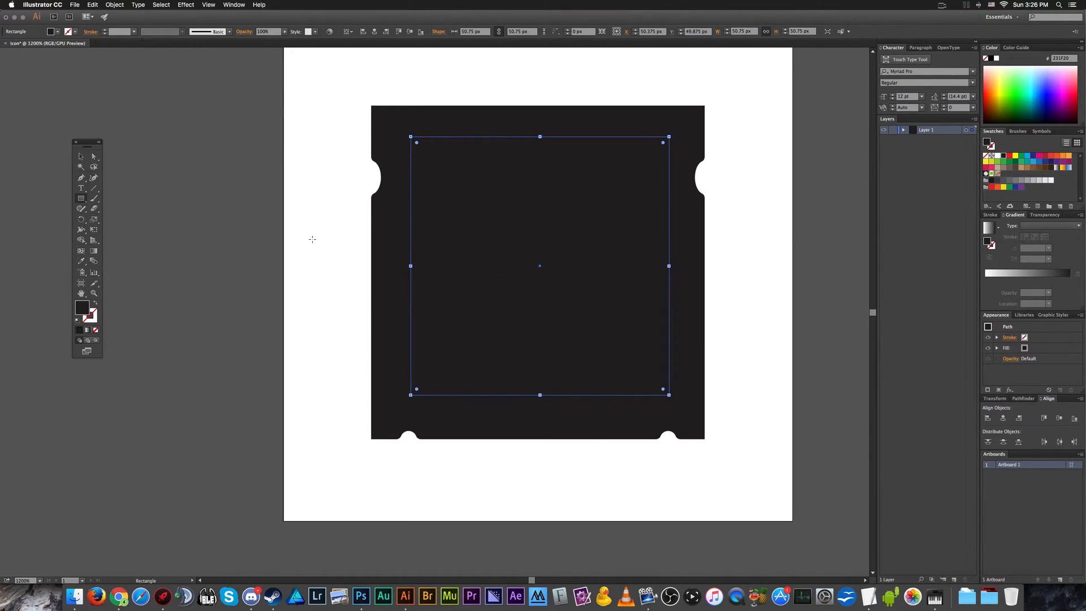
Give the inner square a white 1 pt stroke.
{"action": "left_click", "coordinate": [75, 31]}
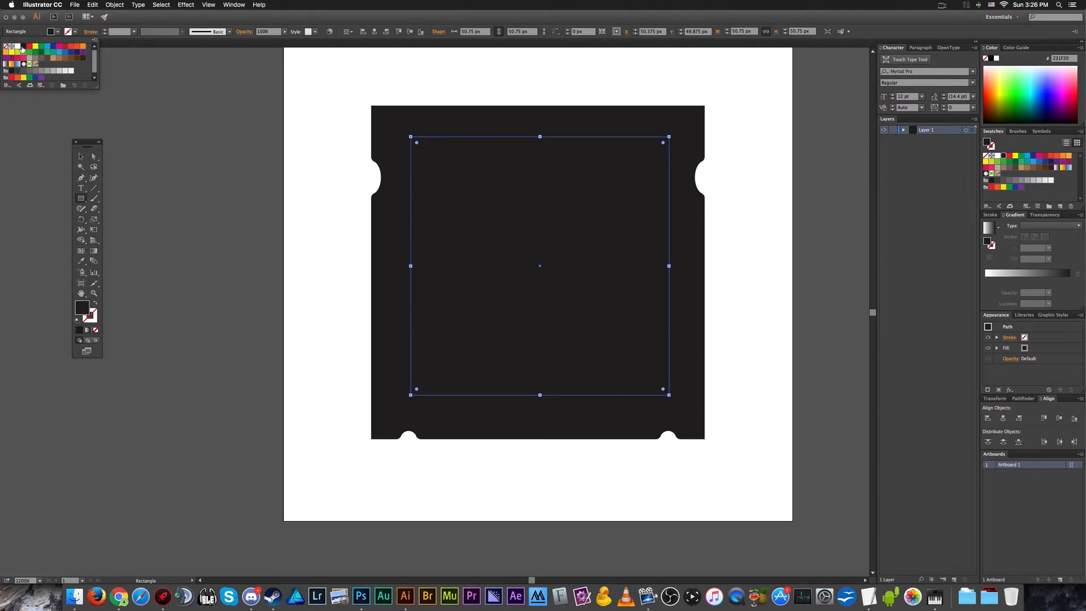
{"action": "left_click", "coordinate": [18, 47]}
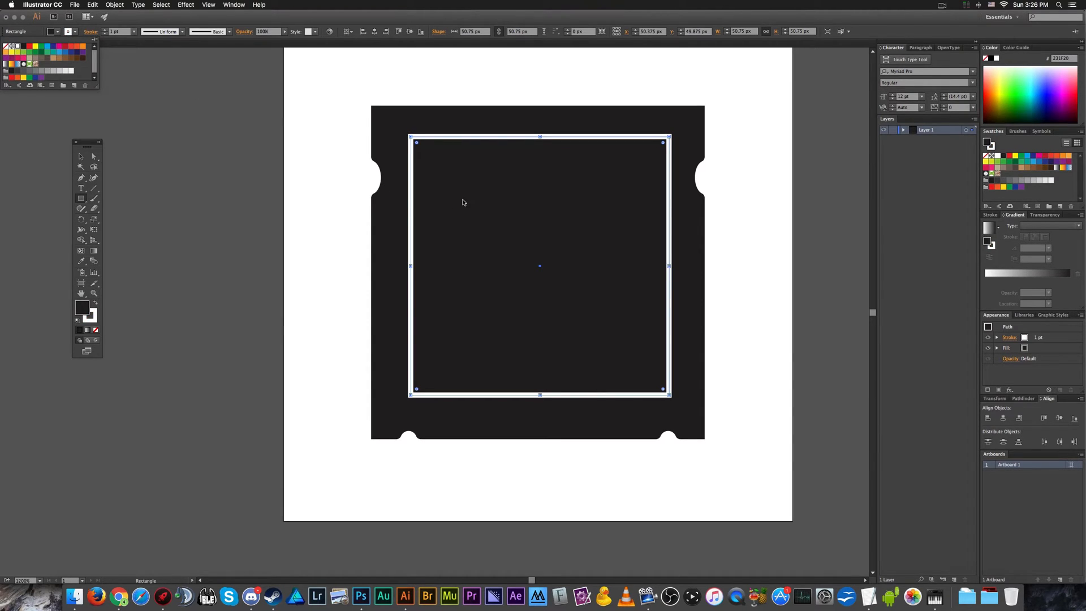
{"action": "left_click", "coordinate": [76, 32]}
{"action": "left_click", "coordinate": [76, 32]}
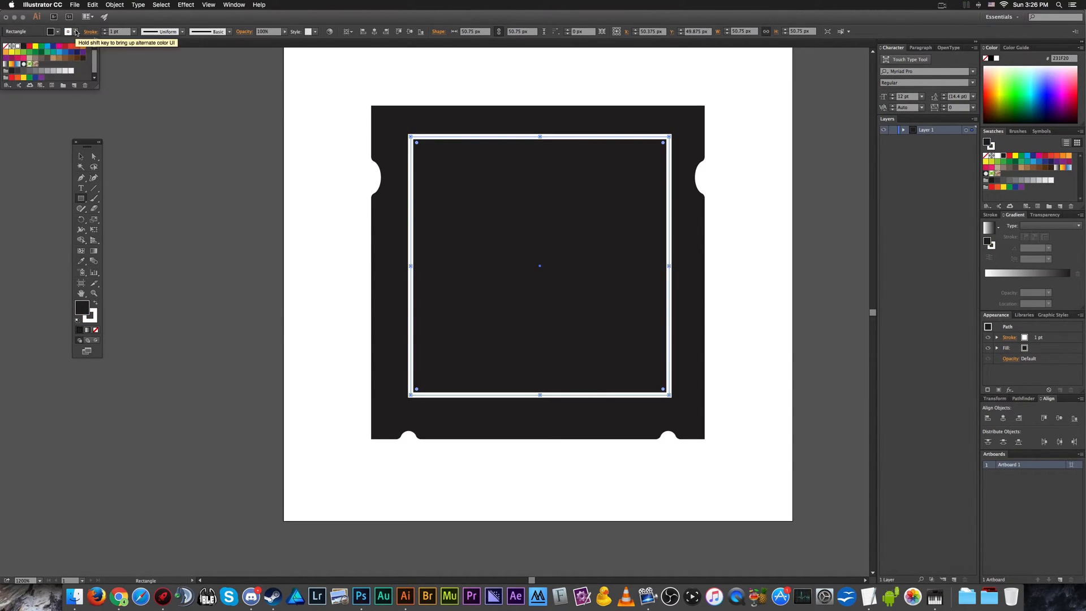
{"action": "left_click", "coordinate": [379, 129]}
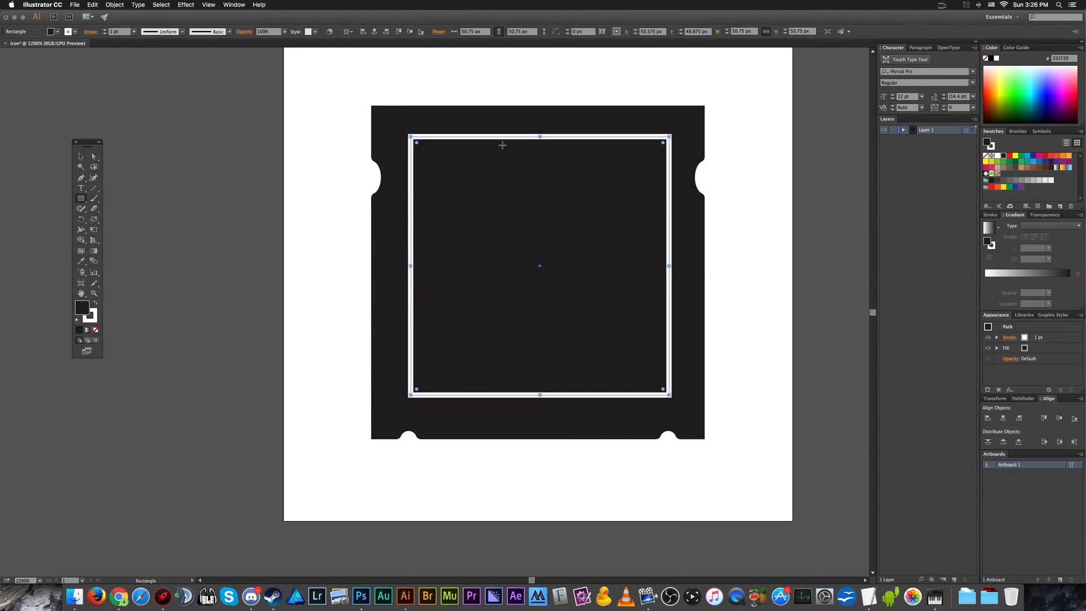
Align the inner square's white stroke to the inside and deselect the square.
{"action": "left_click", "coordinate": [92, 33]}
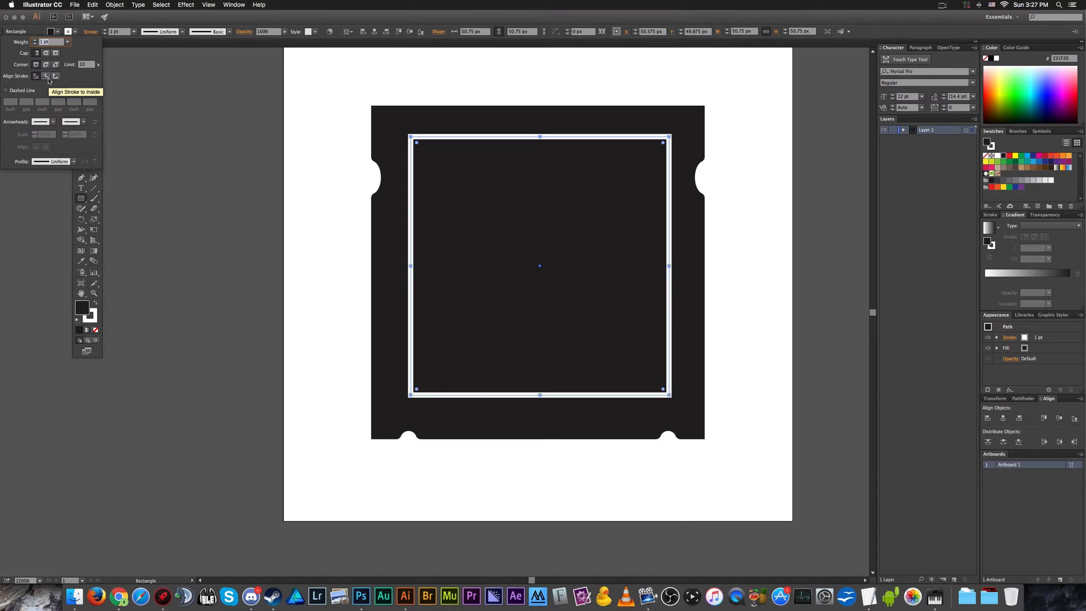
{"action": "left_click", "coordinate": [48, 78]}
{"action": "left_click", "coordinate": [205, 70]}
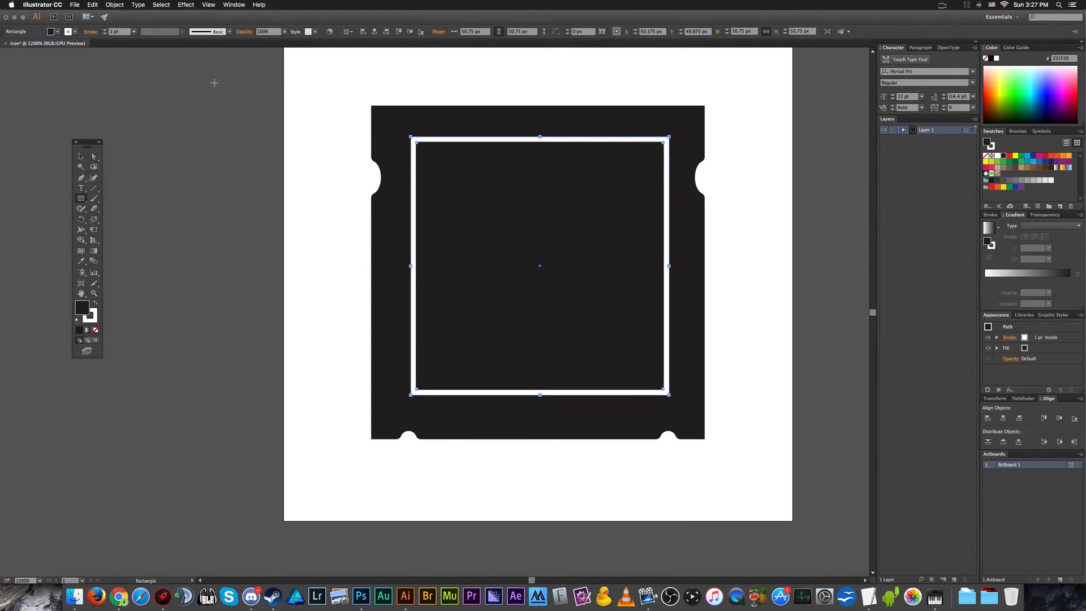
{"action": "left_click", "coordinate": [220, 91]}
{"action": "left_click", "coordinate": [524, 325]}
{"action": "key", "text": "v"}
{"action": "left_click", "coordinate": [203, 259]}
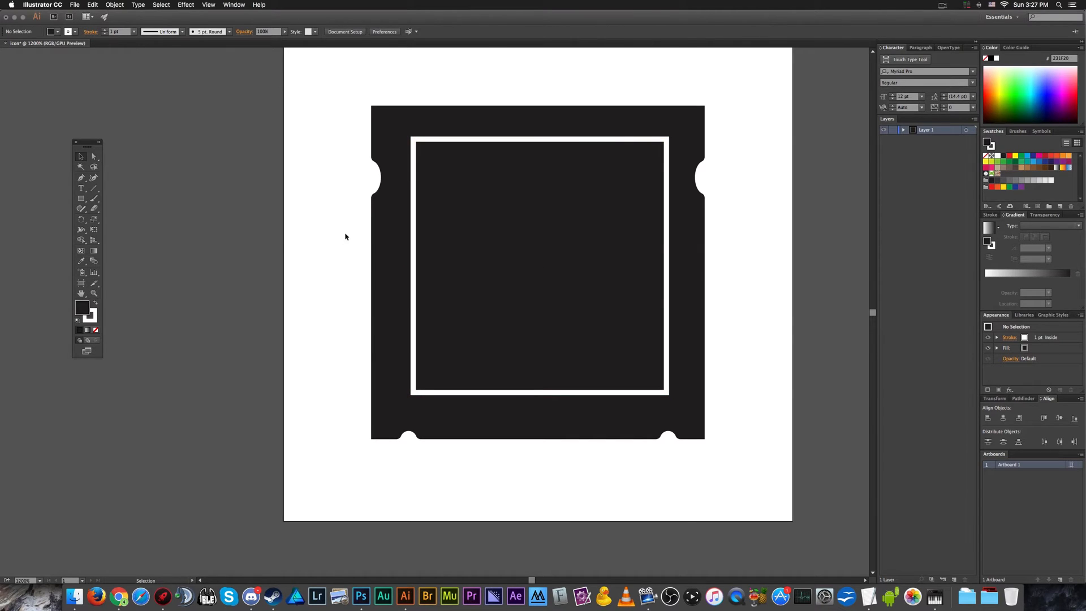
Switch to Chrome to examine the corner shapes in the CPU image results, and return to Illustrator.
{"action": "left_click", "coordinate": [492, 263]}
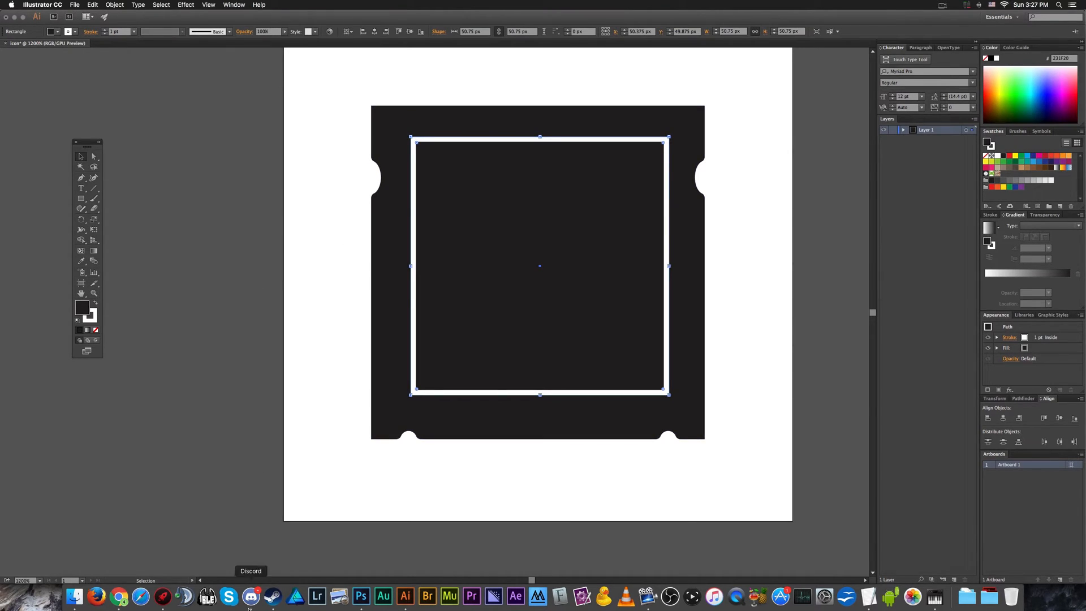
{"action": "left_click", "coordinate": [120, 596]}
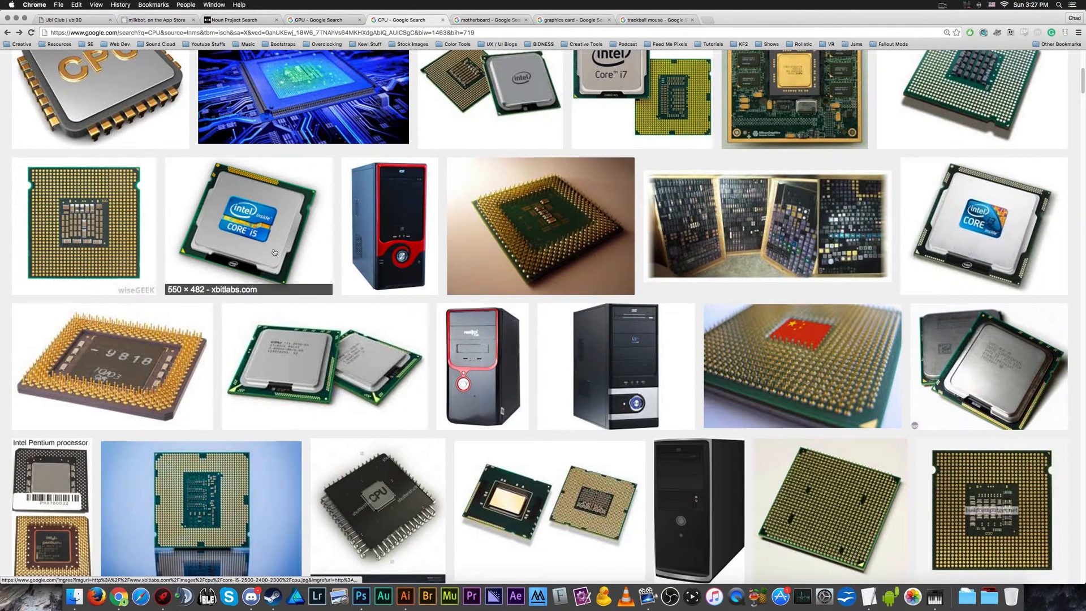
{"action": "scroll", "coordinate": [276, 252], "scroll_direction": "up", "scroll_amount": 3}
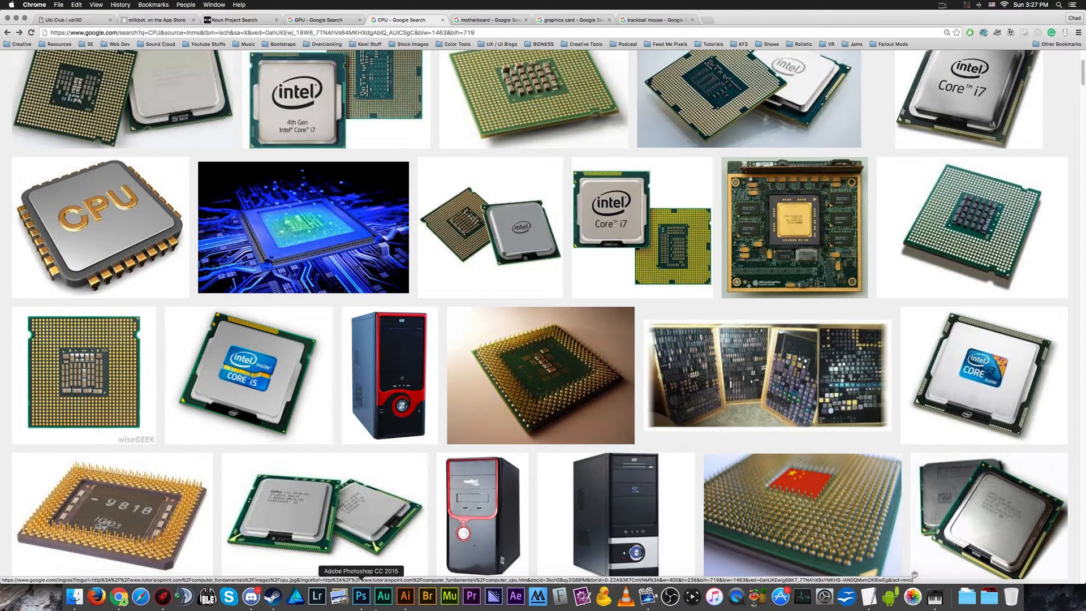
{"action": "left_click", "coordinate": [405, 598]}
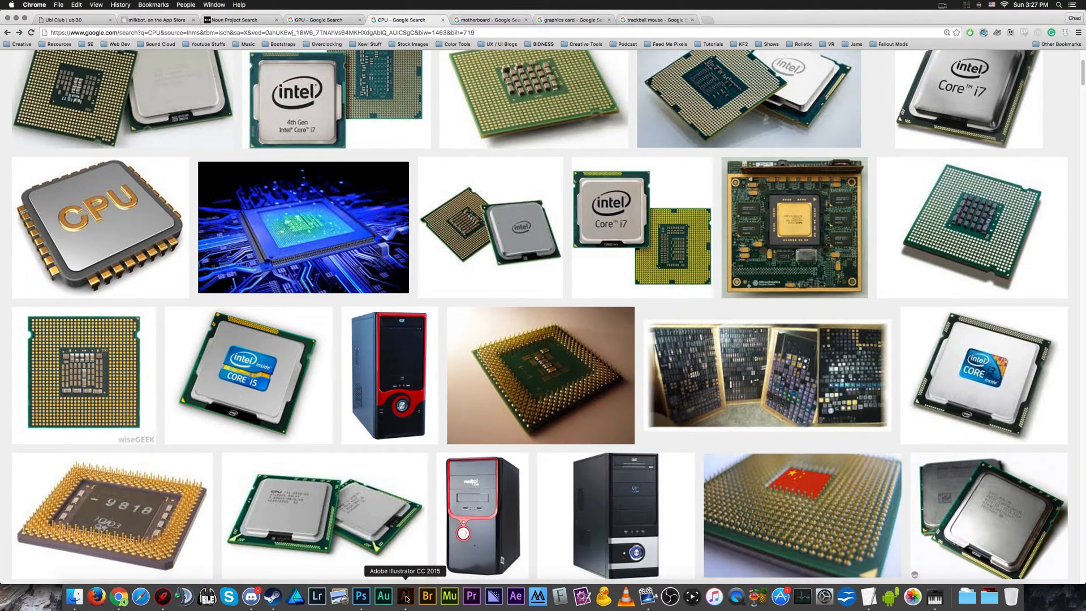
Round all four corners of the white-outlined inner square to a radius of about 8.36 px.
{"action": "mouse_move", "coordinate": [418, 144]}
{"action": "left_mouse_down"}
{"action": "mouse_move", "coordinate": [437, 167]}
{"action": "mouse_move", "coordinate": [431, 160]}
{"action": "left_mouse_up"}
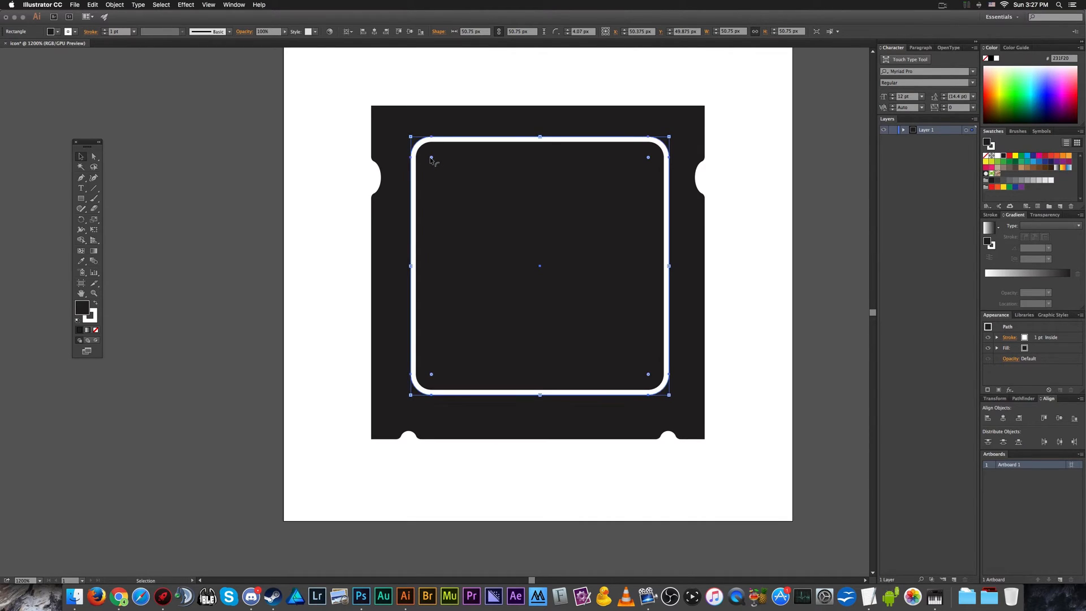
{"action": "left_click", "coordinate": [260, 153]}
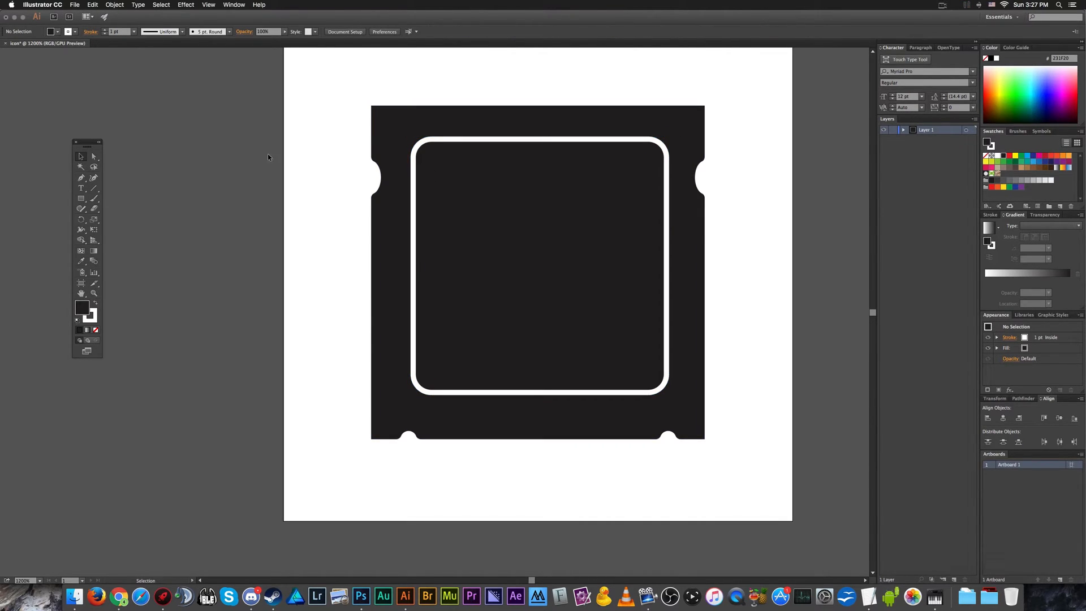
{"action": "left_click", "coordinate": [461, 179]}
{"action": "left_click_drag", "start_coordinate": [430, 157], "coordinate": [453, 181]}
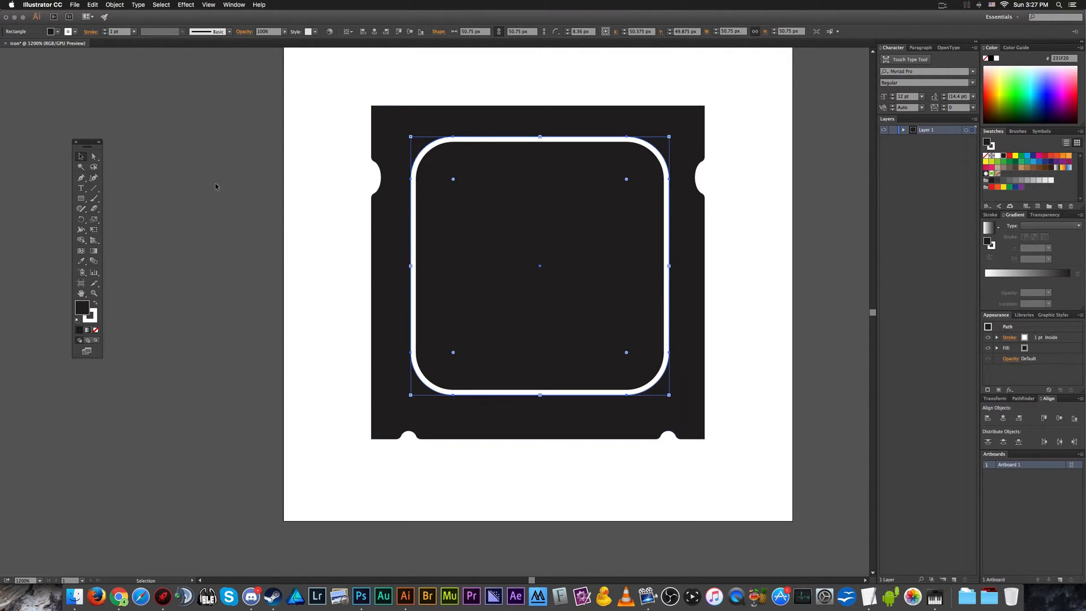
{"action": "left_click", "coordinate": [256, 193]}
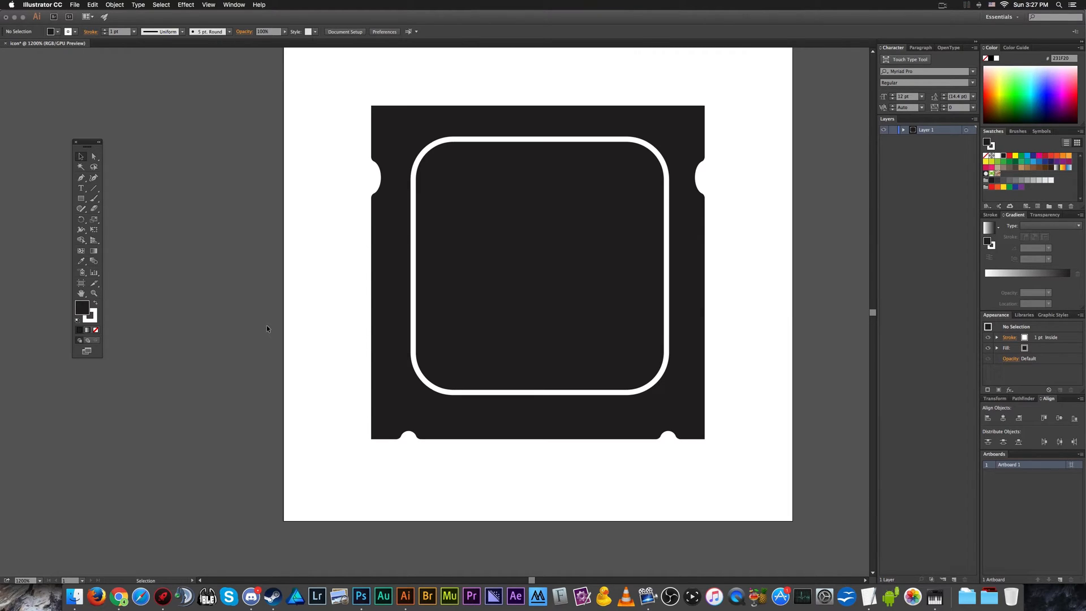
Try thicker stroke weights of 2 pt and 3 pt on the rounded inner square.
{"action": "left_click", "coordinate": [417, 362]}
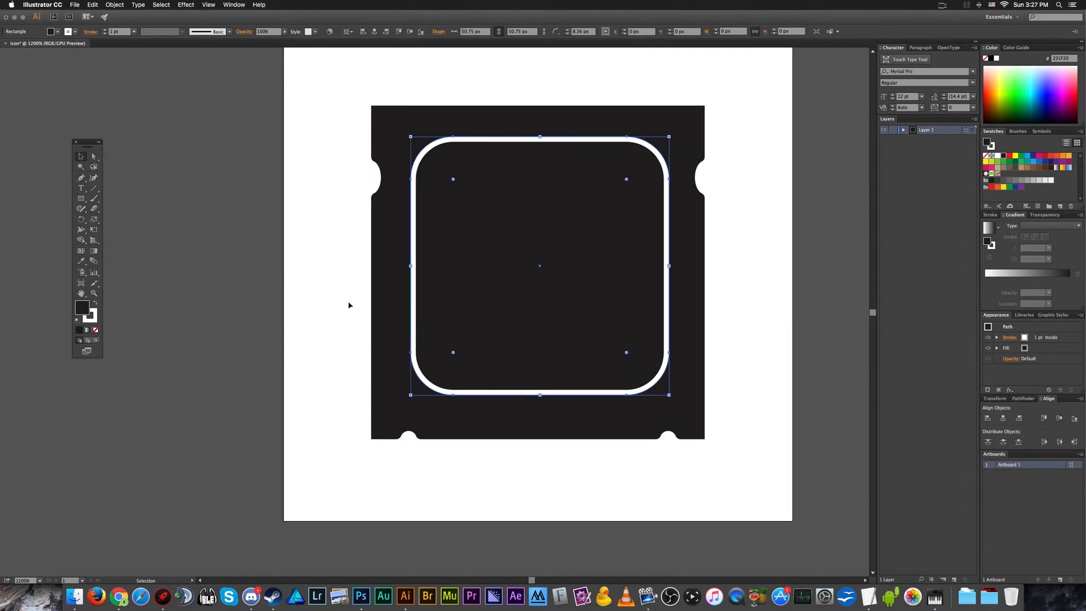
{"action": "left_click", "coordinate": [134, 31]}
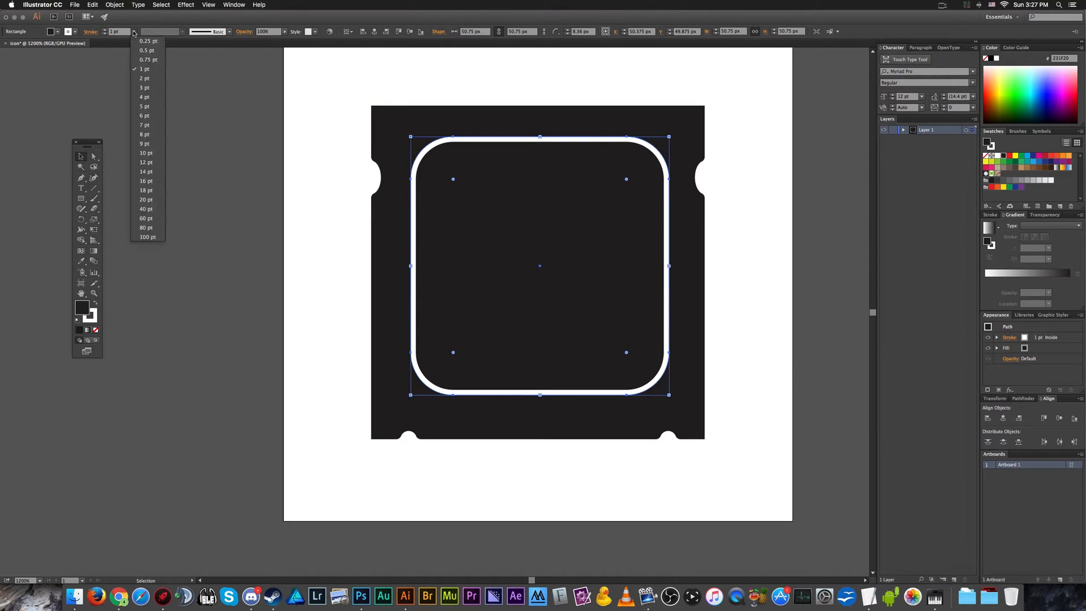
{"action": "left_click", "coordinate": [145, 79]}
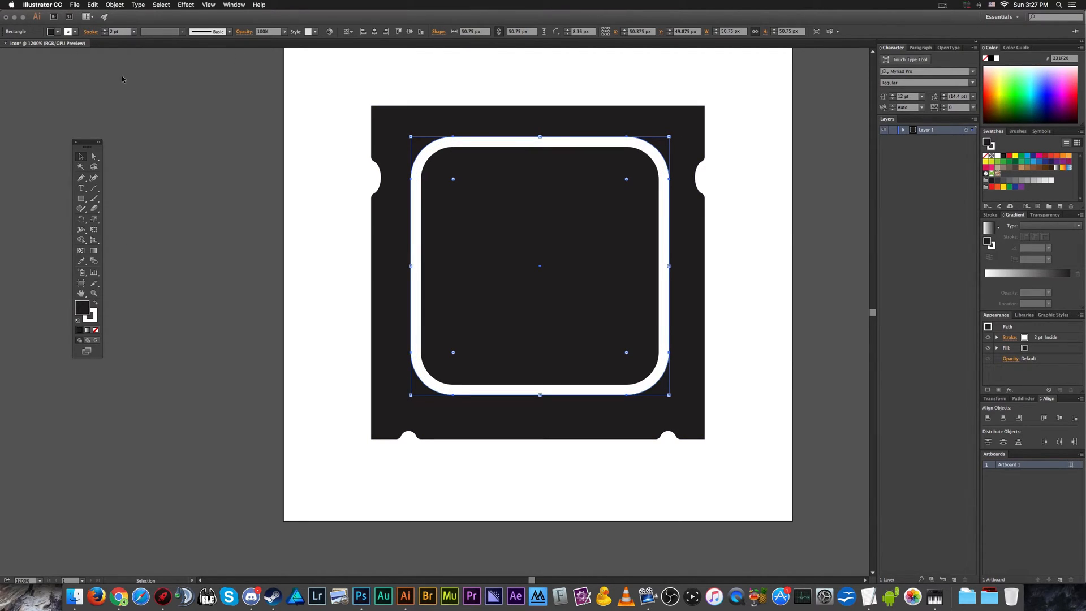
{"action": "left_click", "coordinate": [136, 35]}
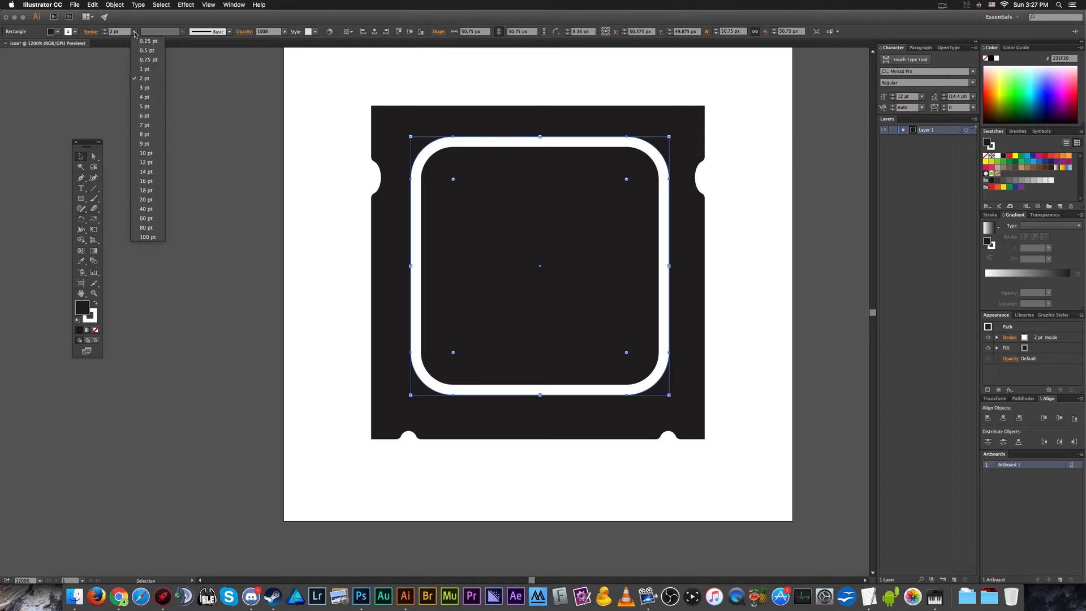
{"action": "left_click", "coordinate": [141, 88]}
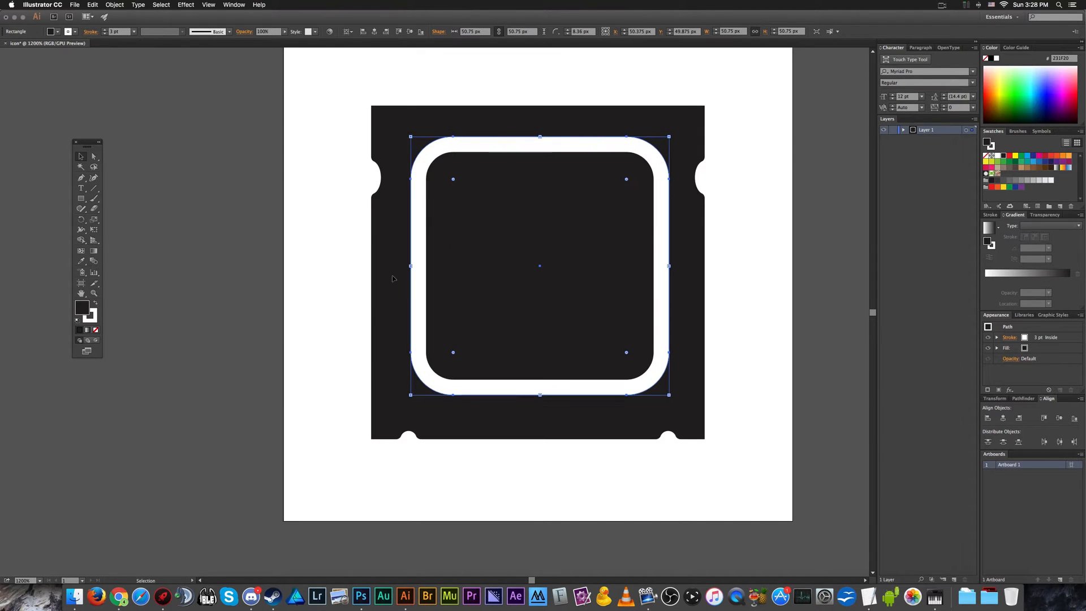
{"action": "left_click", "coordinate": [301, 242]}
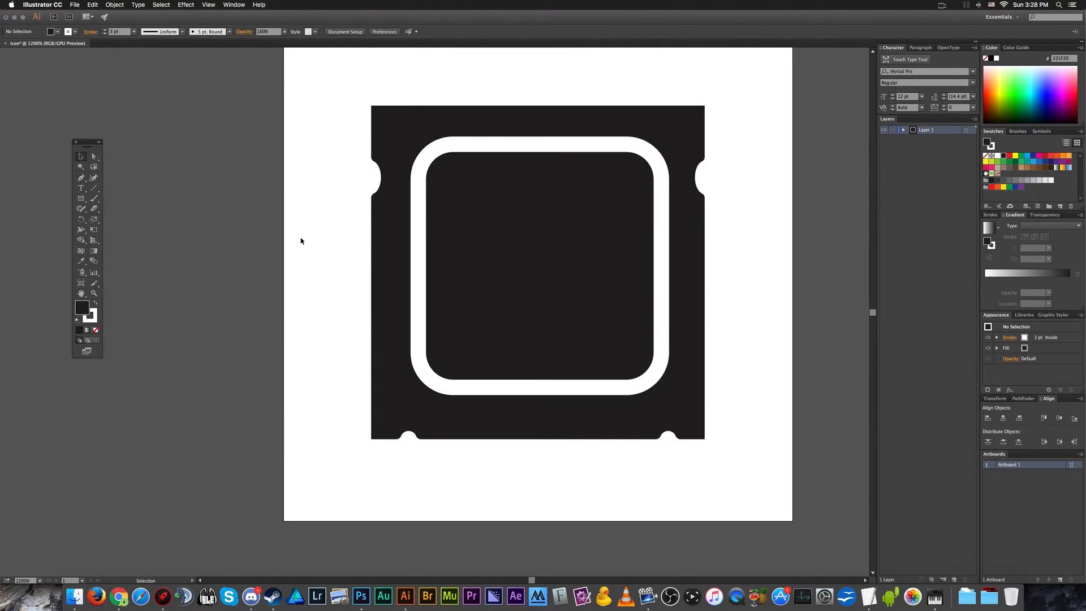
Set the rounded inner square's white stroke to 2 pt and deselect it.
{"action": "left_click", "coordinate": [537, 239]}
{"action": "left_click", "coordinate": [136, 36]}
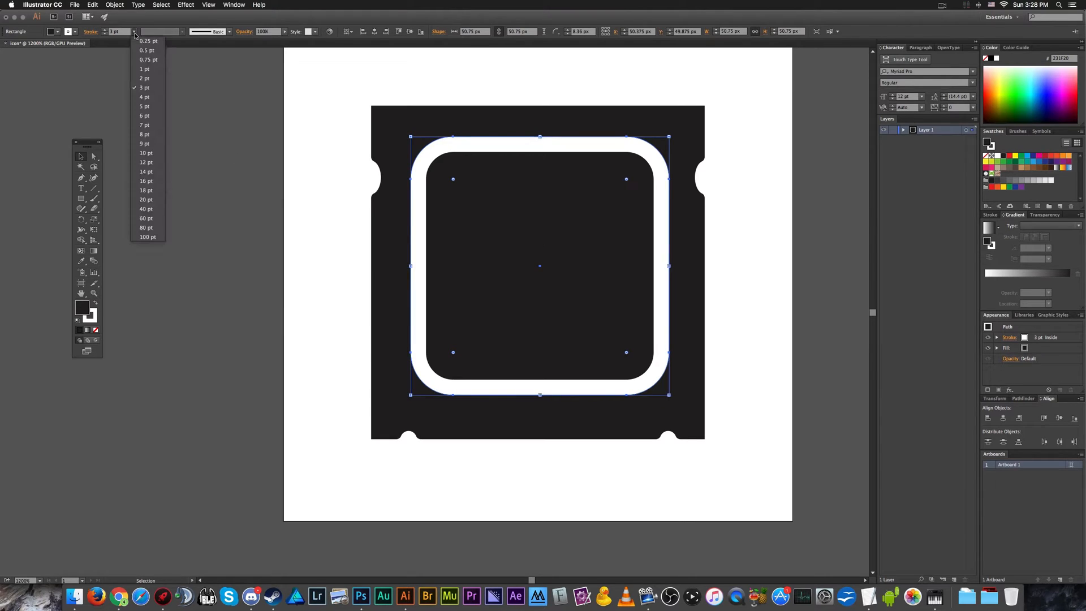
{"action": "left_click", "coordinate": [142, 79]}
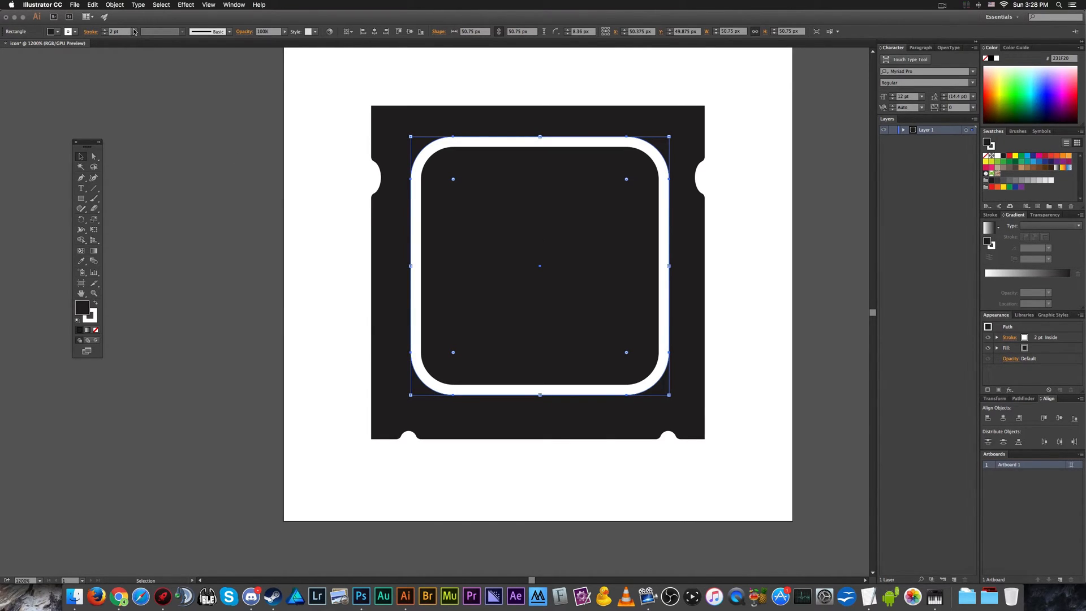
{"action": "left_click", "coordinate": [255, 184]}
Examine how the icon and its white outline read at small and large zoom levels.
{"action": "scroll", "coordinate": [257, 187], "scroll_direction": "down", "scroll_amount": 2}
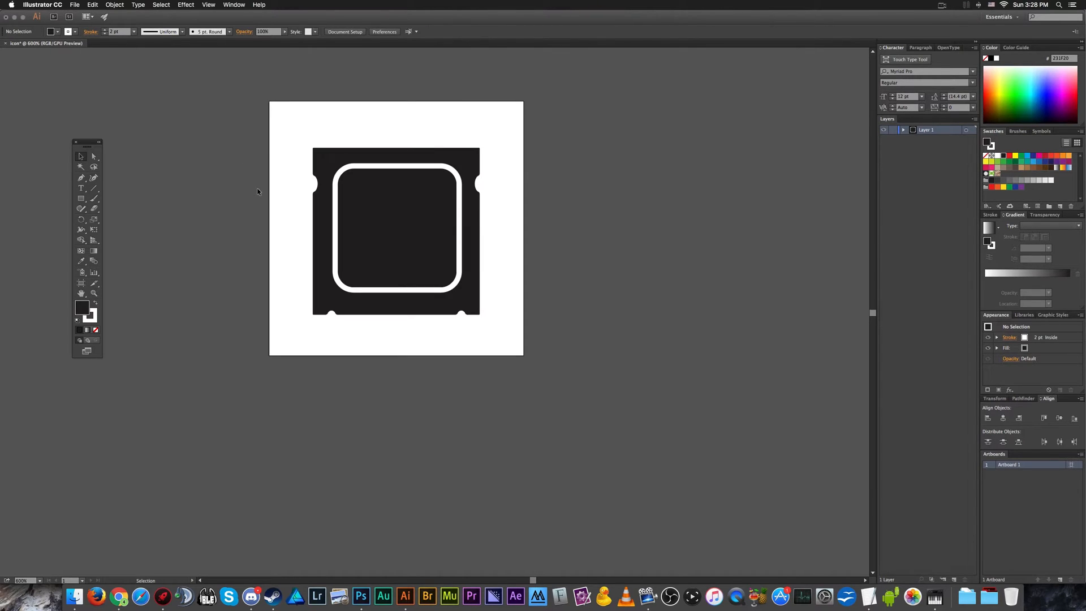
{"action": "scroll", "coordinate": [257, 188], "scroll_direction": "down", "scroll_amount": 2}
{"action": "scroll", "coordinate": [257, 188], "scroll_direction": "up", "scroll_amount": 4}
{"action": "scroll", "coordinate": [257, 191], "scroll_direction": "up", "scroll_amount": 2}
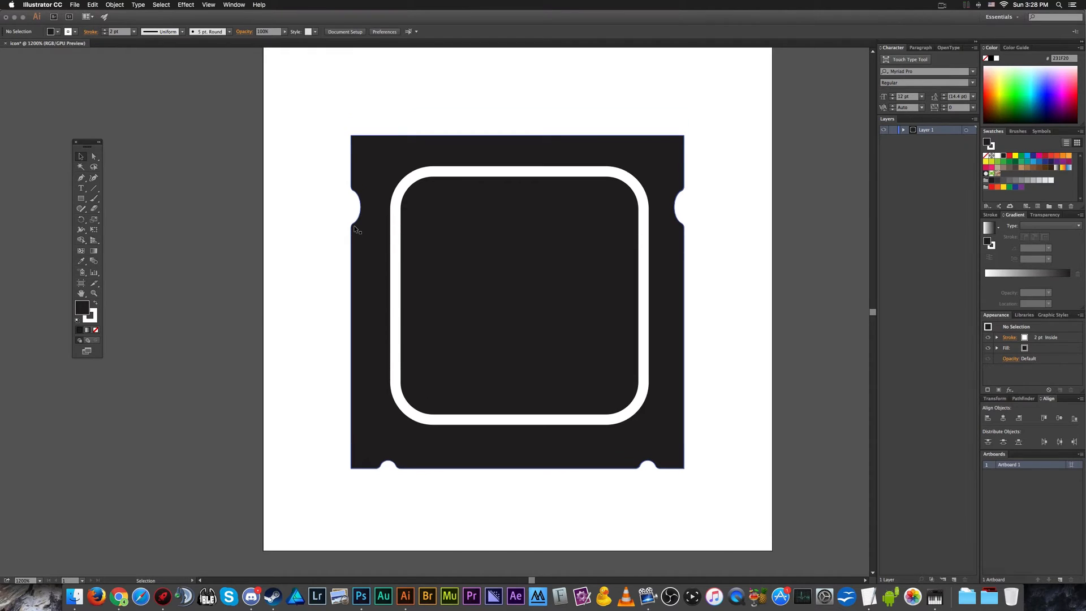
{"action": "scroll", "coordinate": [353, 272], "scroll_direction": "down", "scroll_amount": 9}
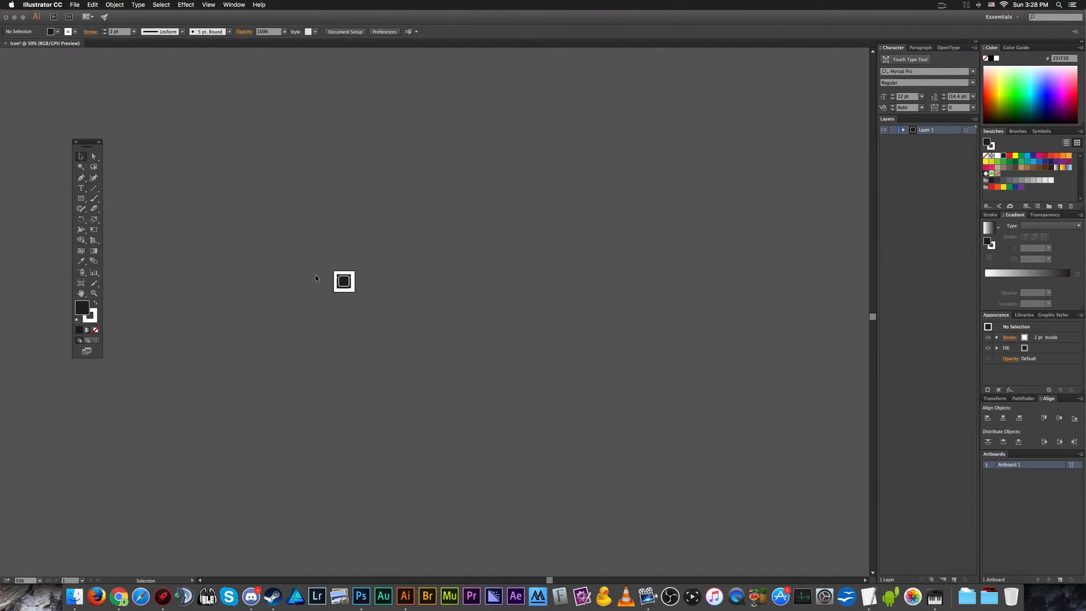
{"action": "scroll", "coordinate": [316, 278], "scroll_direction": "up", "scroll_amount": 8}
{"action": "scroll", "coordinate": [402, 300], "scroll_direction": "up", "scroll_amount": 1}
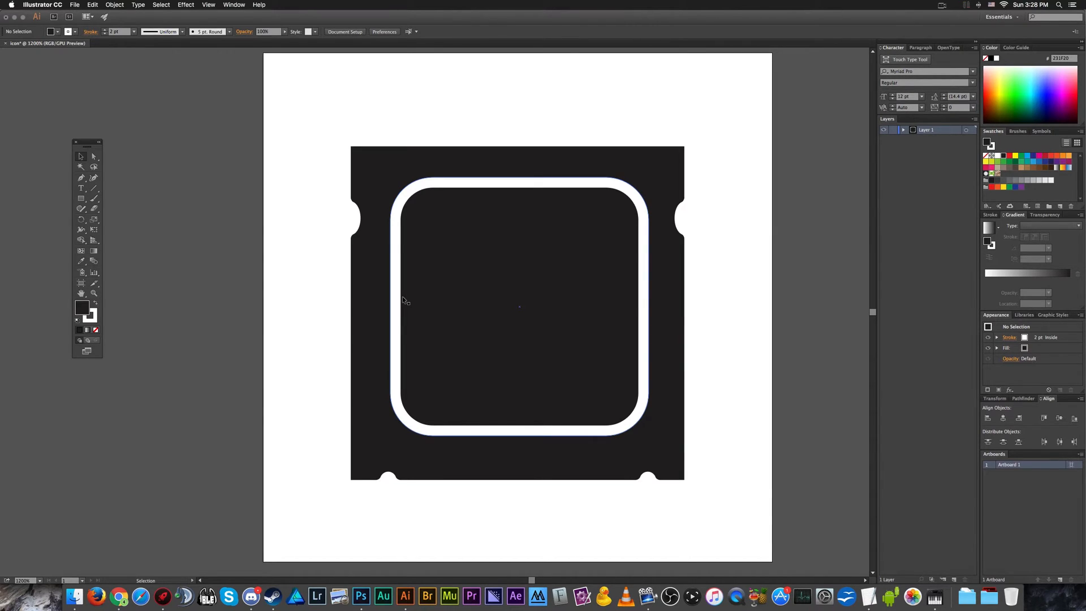
{"action": "scroll", "coordinate": [402, 299], "scroll_direction": "down", "scroll_amount": 6}
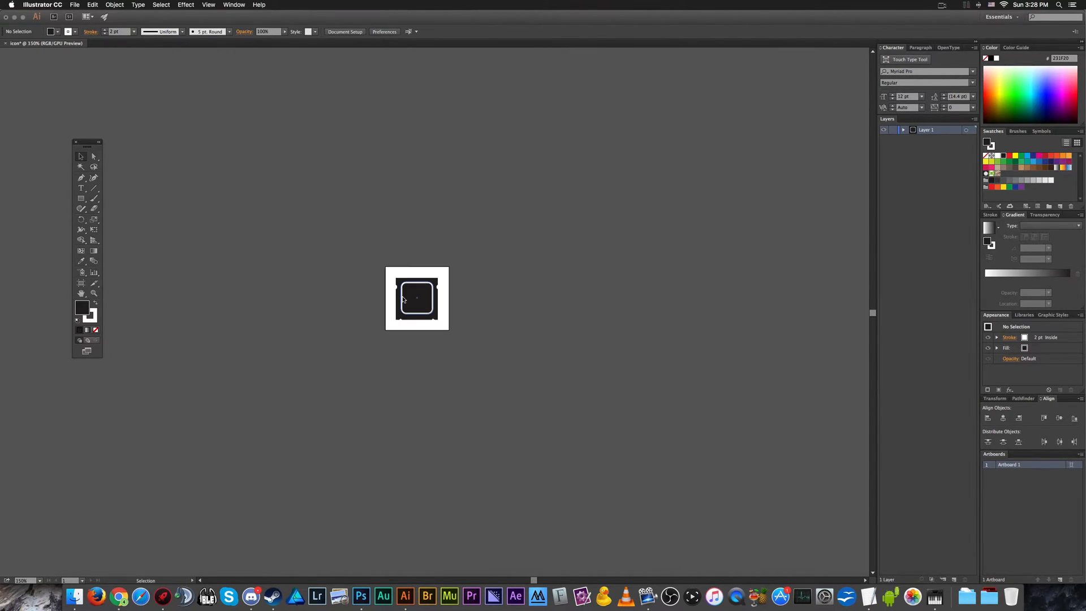
{"action": "scroll", "coordinate": [399, 306], "scroll_direction": "up", "scroll_amount": 6}
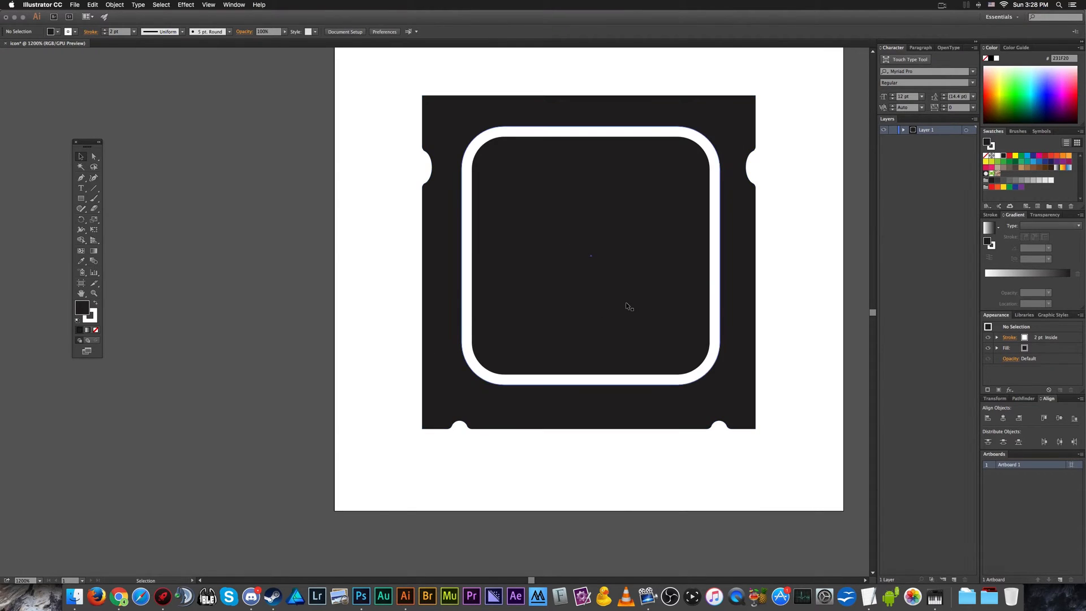
{"action": "key", "text": "super+0"}
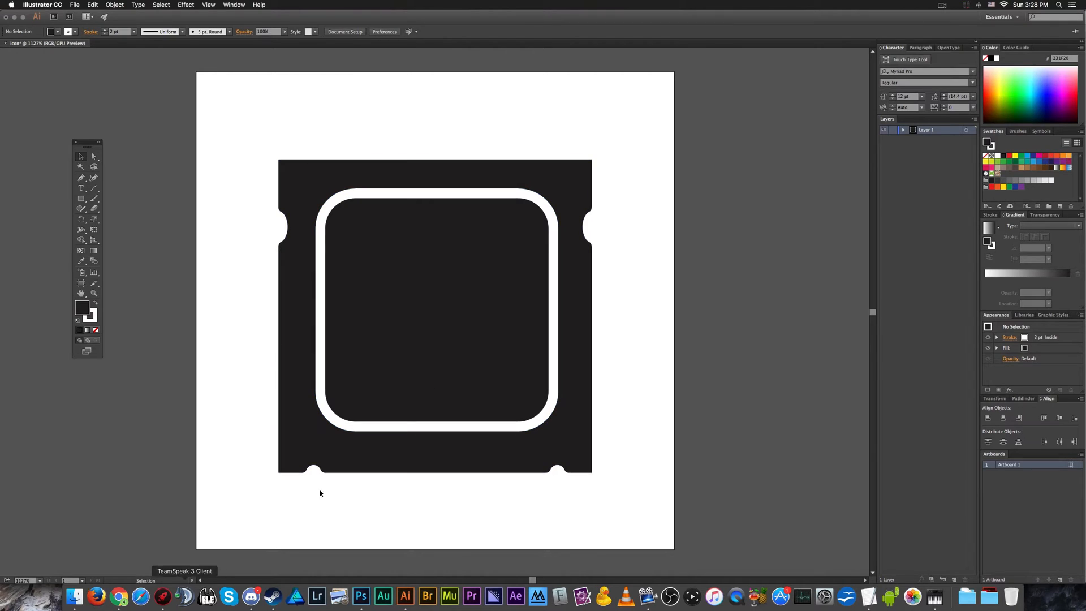
Duplicate the rounded square inside itself and scale the copy to about 36.84 px wide.
{"action": "left_click", "coordinate": [423, 327]}
{"action": "left_click_drag", "start_coordinate": [423, 327], "coordinate": [445, 317]}
{"action": "left_click_drag", "start_coordinate": [440, 181], "coordinate": [440, 283]}
{"action": "left_click_drag", "start_coordinate": [454, 334], "coordinate": [451, 288]}
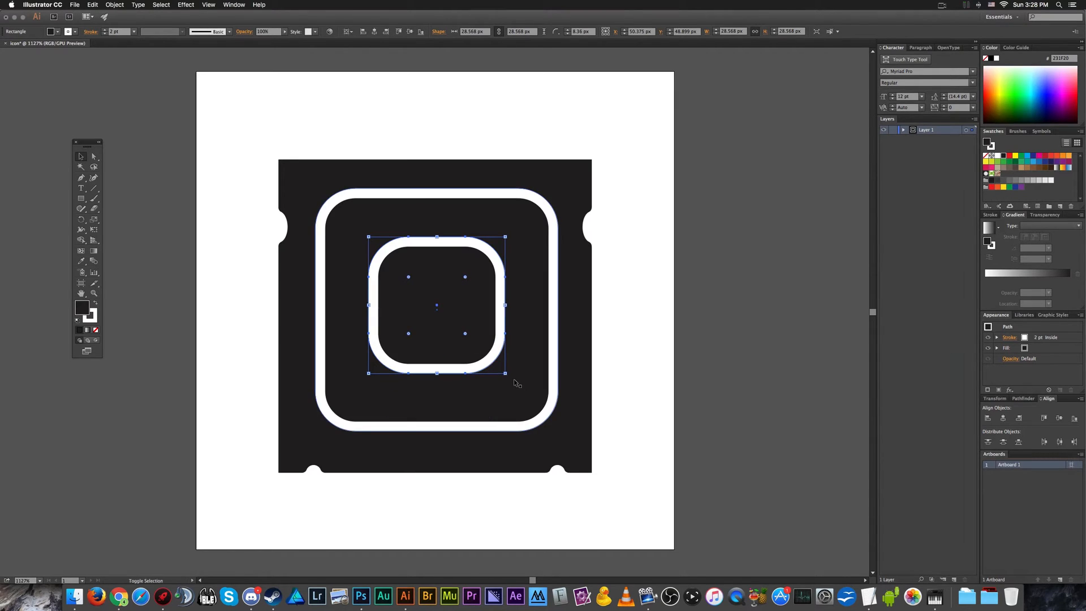
{"action": "left_click_drag", "start_coordinate": [505, 374], "coordinate": [545, 413]}
Align the horizontal and vertical centers of the two rounded squares and deselect them.
{"action": "left_click", "coordinate": [412, 208]}
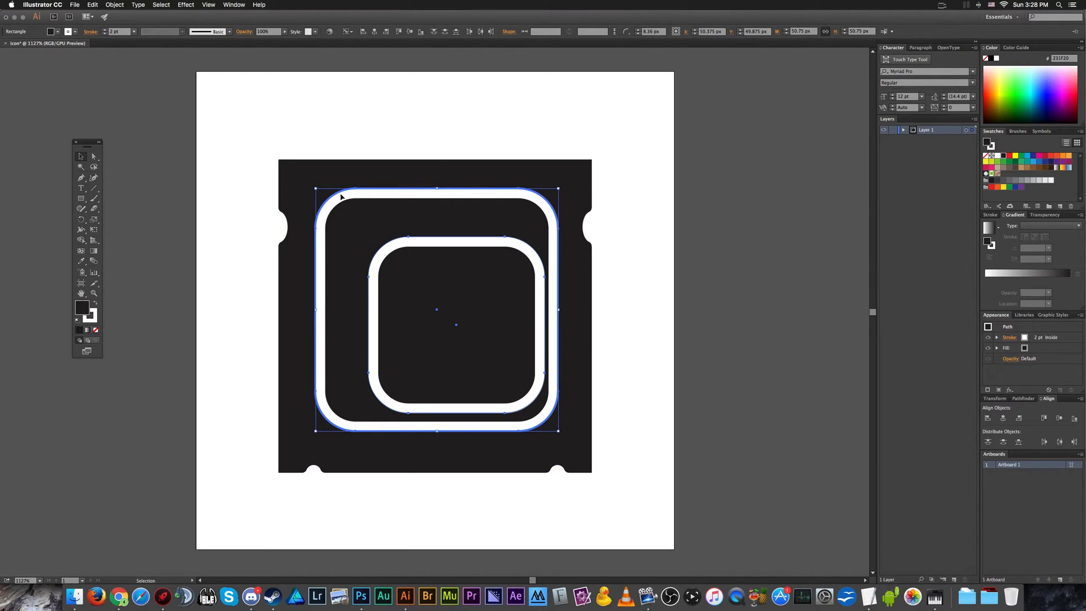
{"action": "left_click", "coordinate": [1003, 418]}
{"action": "left_click", "coordinate": [1060, 418]}
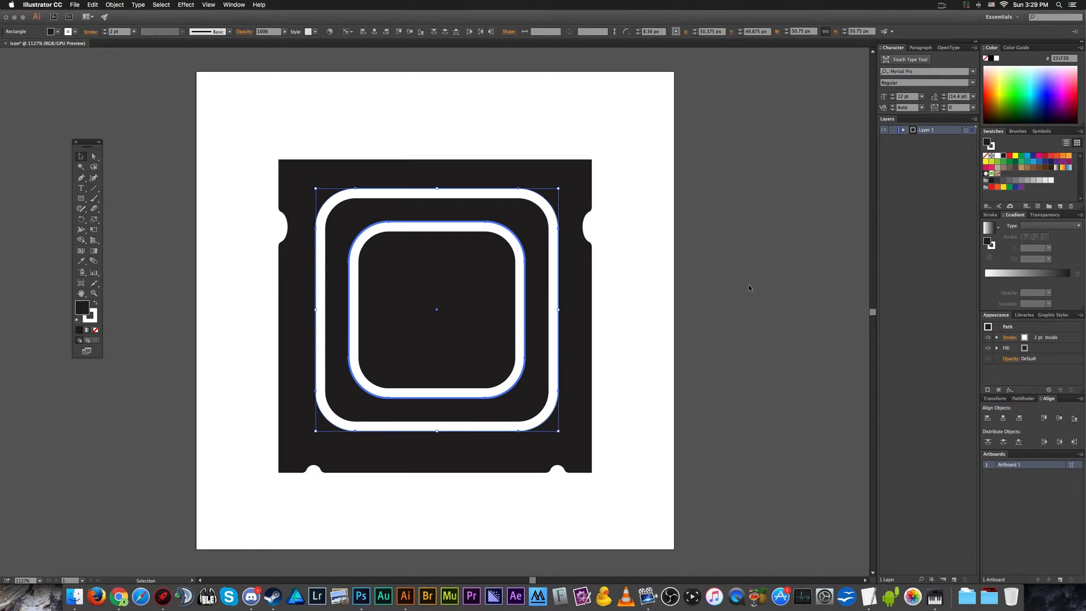
{"action": "left_click", "coordinate": [735, 286]}
Fill the smaller rounded square with white and deselect it.
{"action": "scroll", "coordinate": [719, 290], "scroll_direction": "down", "scroll_amount": 2}
{"action": "scroll", "coordinate": [717, 291], "scroll_direction": "down", "scroll_amount": 1}
{"action": "key", "text": "super+0"}
{"action": "left_click", "coordinate": [580, 305]}
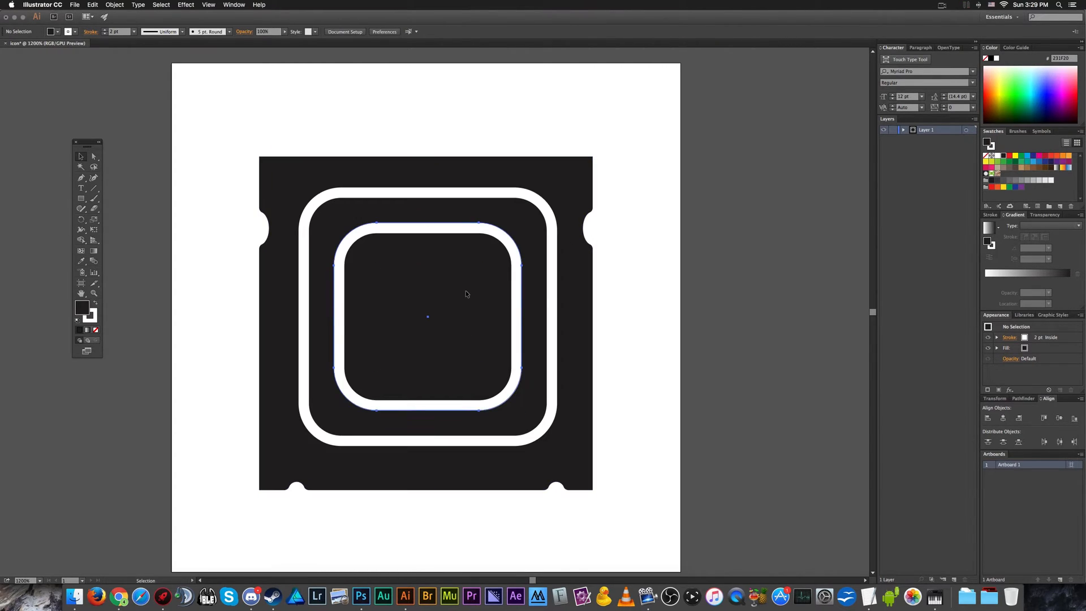
{"action": "left_click", "coordinate": [50, 32]}
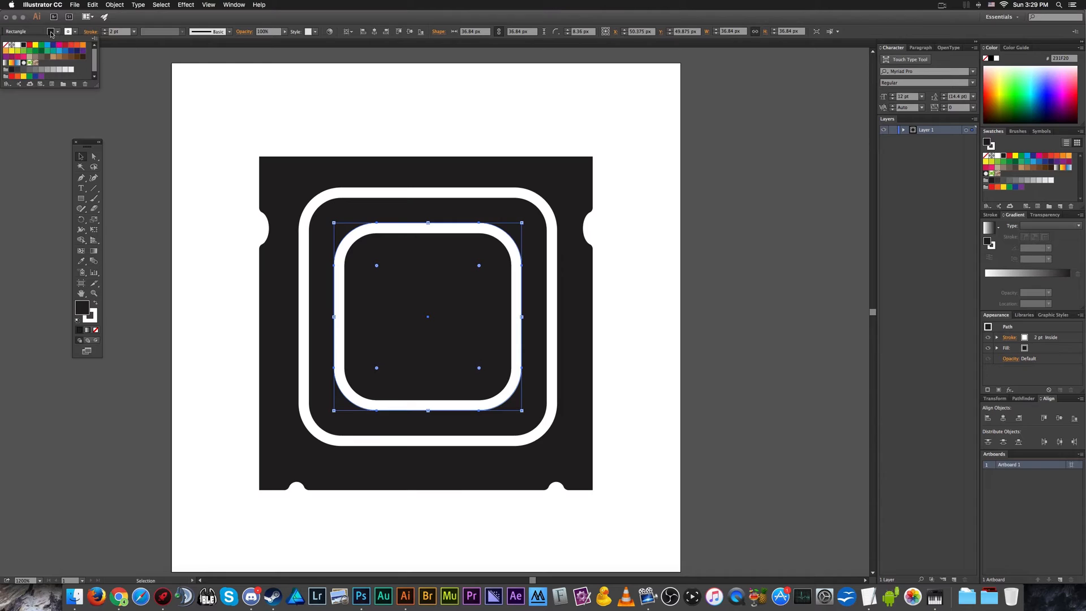
{"action": "left_click", "coordinate": [17, 45]}
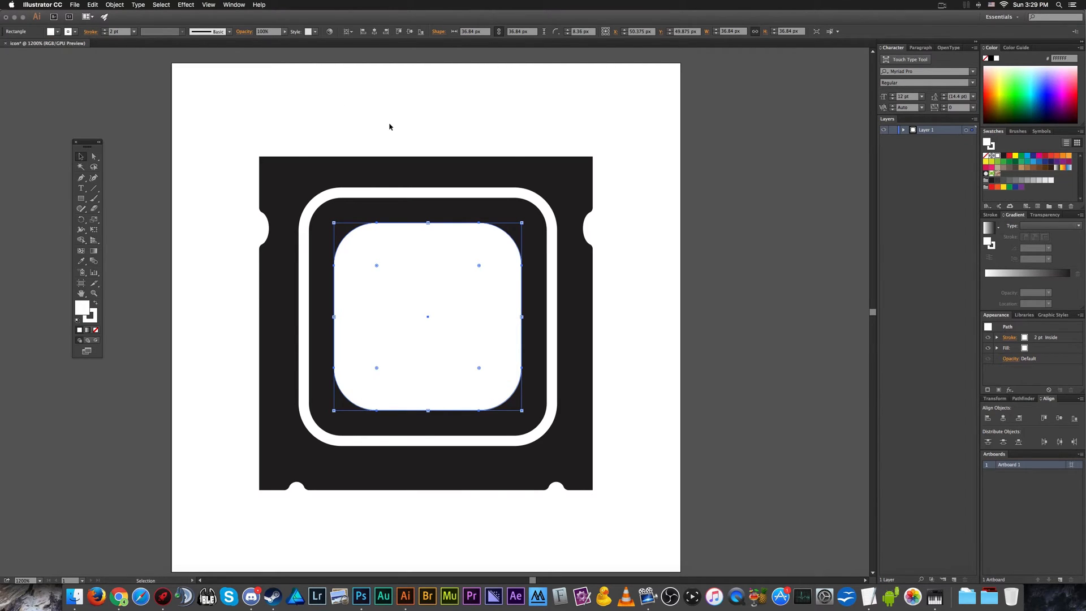
{"action": "left_click", "coordinate": [390, 126]}
{"action": "scroll", "coordinate": [390, 126], "scroll_direction": "down", "scroll_amount": 2}
{"action": "scroll", "coordinate": [389, 127], "scroll_direction": "up", "scroll_amount": 2}
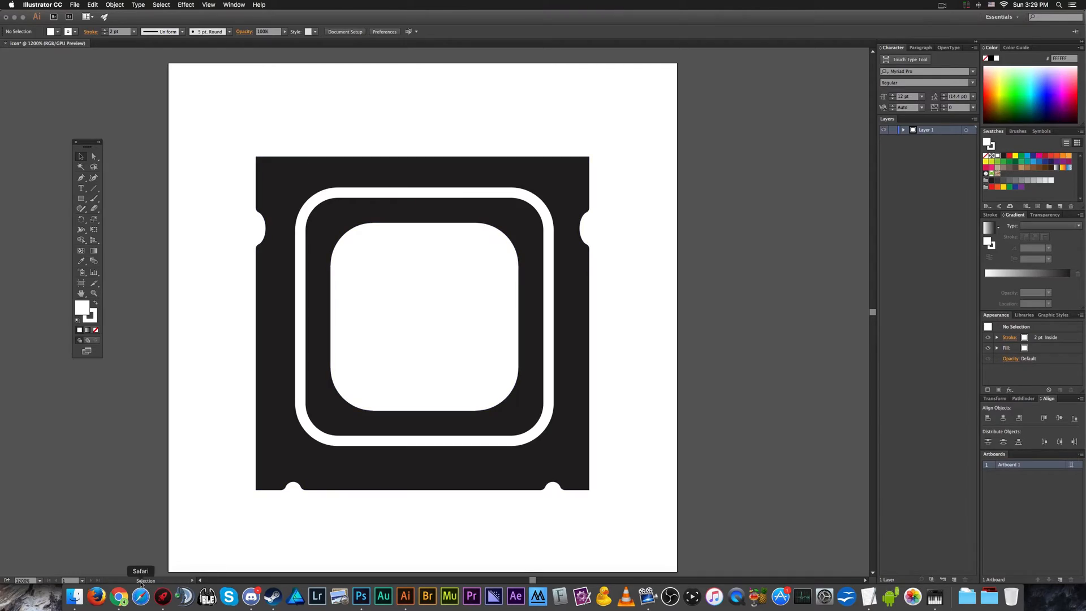
Switch to Chrome to examine more CPU image results for processor details, and return to Illustrator.
{"action": "left_click", "coordinate": [119, 596]}
{"action": "scroll", "coordinate": [339, 351], "scroll_direction": "up", "scroll_amount": 3}
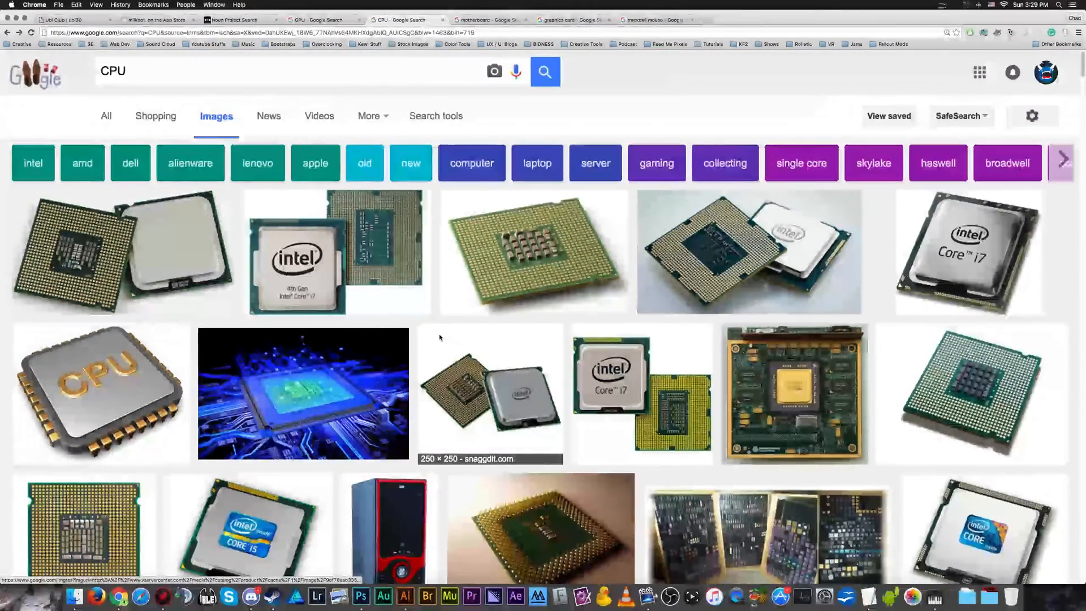
{"action": "scroll", "coordinate": [400, 317], "scroll_direction": "down", "scroll_amount": 5}
{"action": "scroll", "coordinate": [400, 316], "scroll_direction": "down", "scroll_amount": 4}
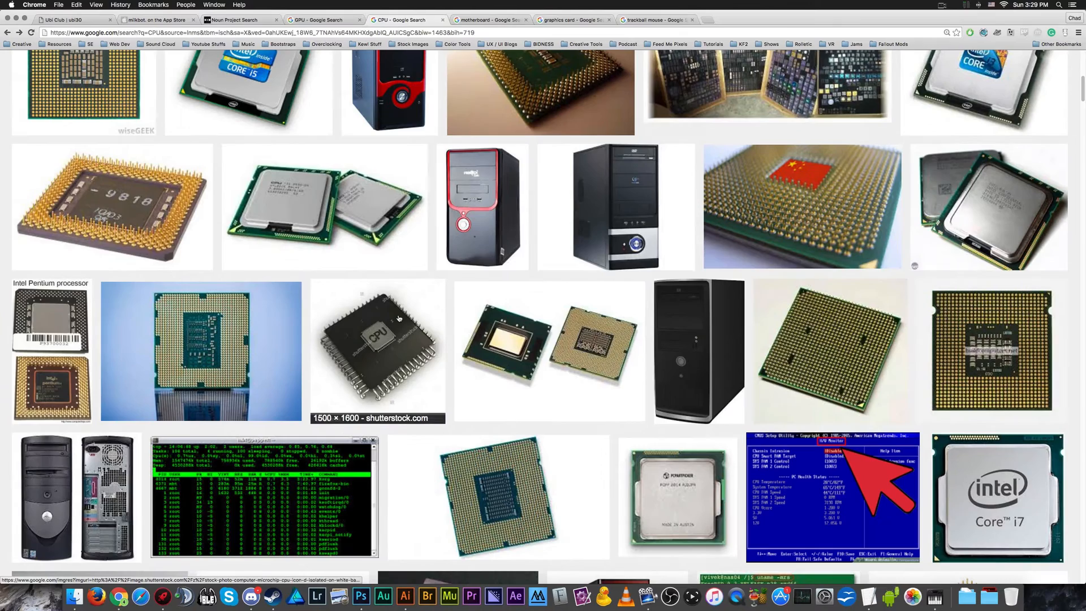
{"action": "scroll", "coordinate": [400, 318], "scroll_direction": "down", "scroll_amount": 5}
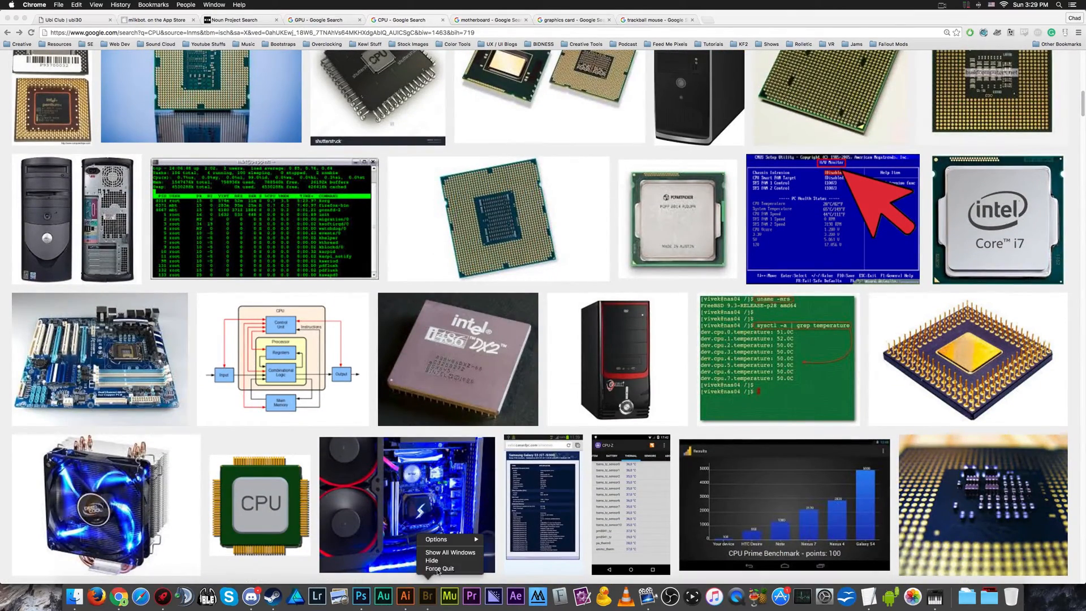
{"action": "left_click", "coordinate": [403, 598]}
Enlarge the white-filled rounded square proportionally to narrow the dark gap inside the white outline.
{"action": "left_click", "coordinate": [412, 321]}
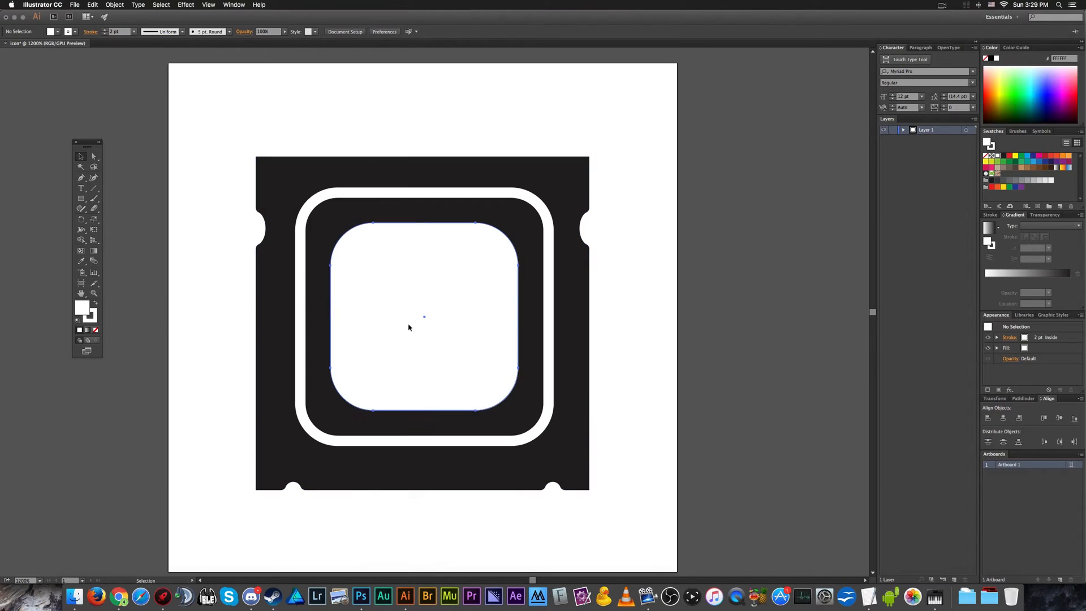
{"action": "left_click_drag", "start_coordinate": [425, 223], "coordinate": [425, 211]}
{"action": "left_click_drag", "start_coordinate": [425, 411], "coordinate": [425, 422]}
Reduce the inner white rounded square's corner radius to 5.5 px and deselect it.
{"action": "left_click", "coordinate": [440, 444], "text": "shift"}
{"action": "left_click", "coordinate": [548, 395]}
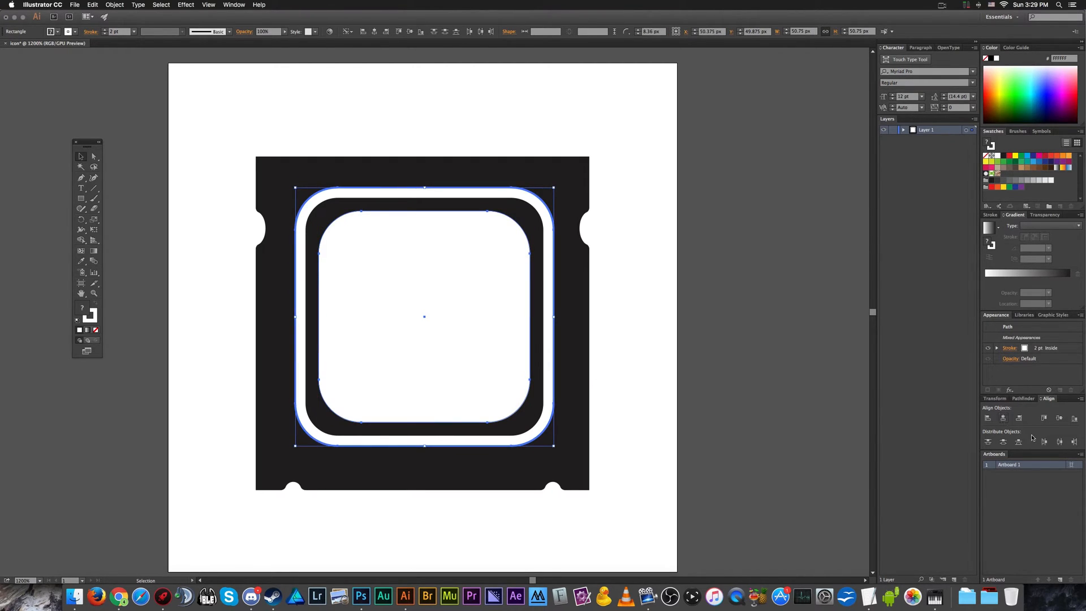
{"action": "left_click", "coordinate": [633, 330]}
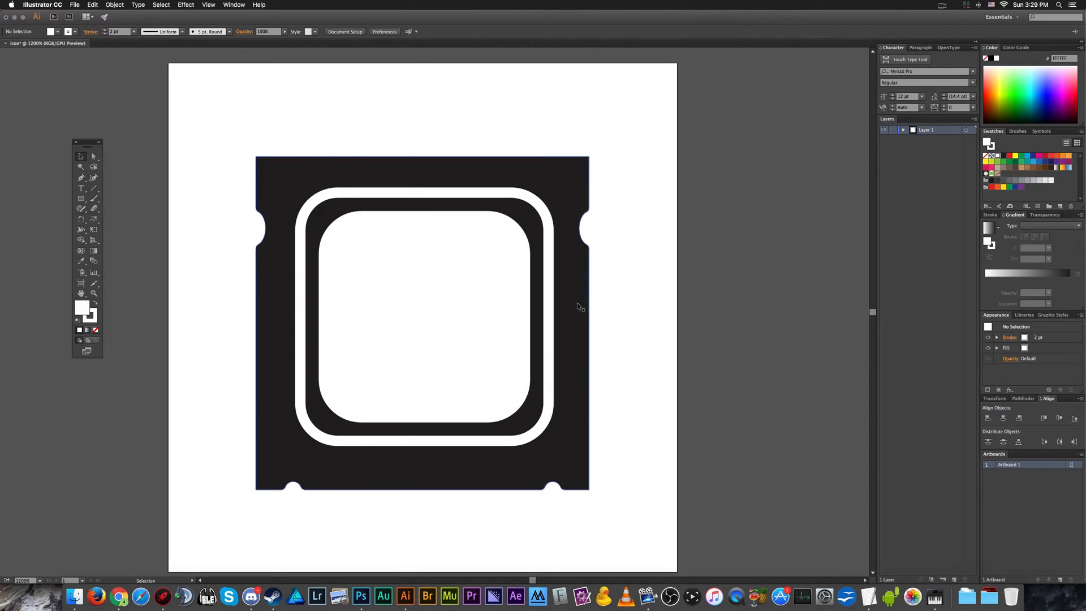
{"action": "left_click", "coordinate": [492, 345]}
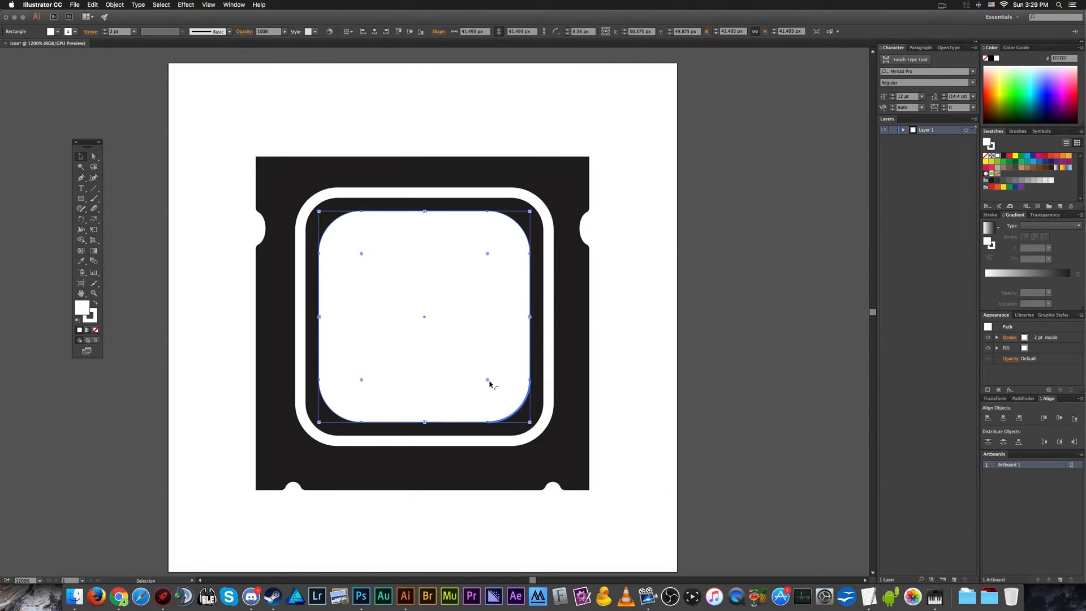
{"action": "left_click_drag", "start_coordinate": [488, 382], "coordinate": [502, 393]}
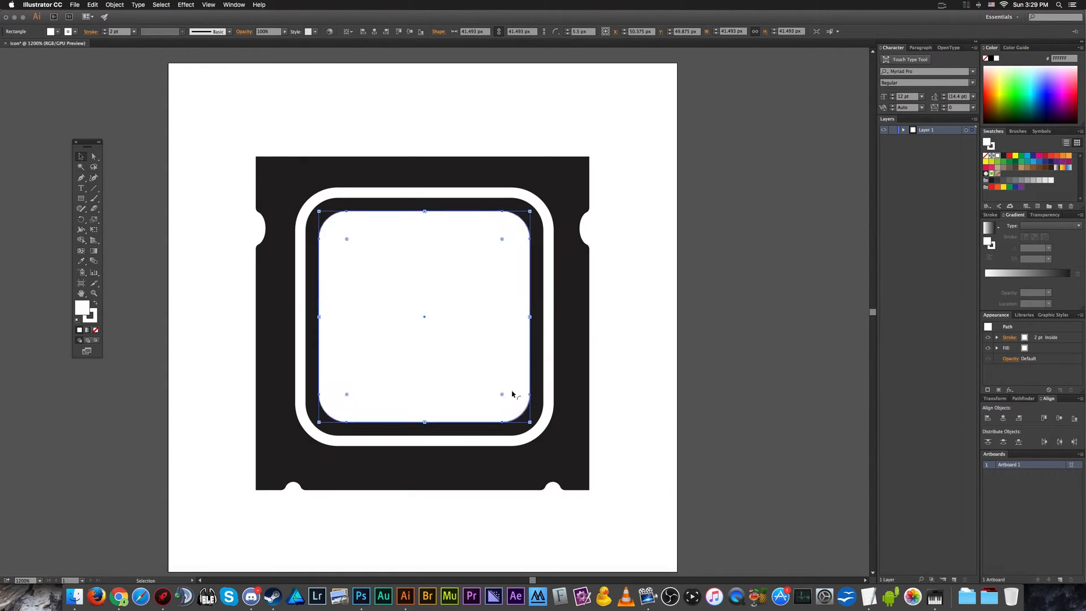
{"action": "left_click", "coordinate": [659, 364]}
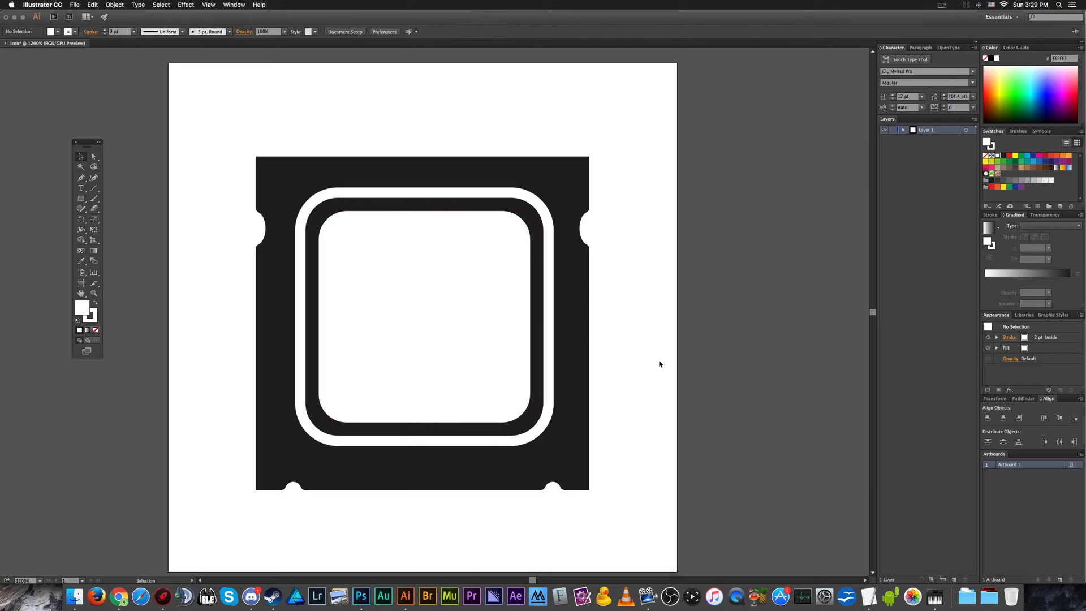
Try rounding the inner white square's corners fully into a circle, undo it, and clear the selection.
{"action": "left_click", "coordinate": [503, 331]}
{"action": "left_click_drag", "start_coordinate": [347, 240], "coordinate": [416, 337]}
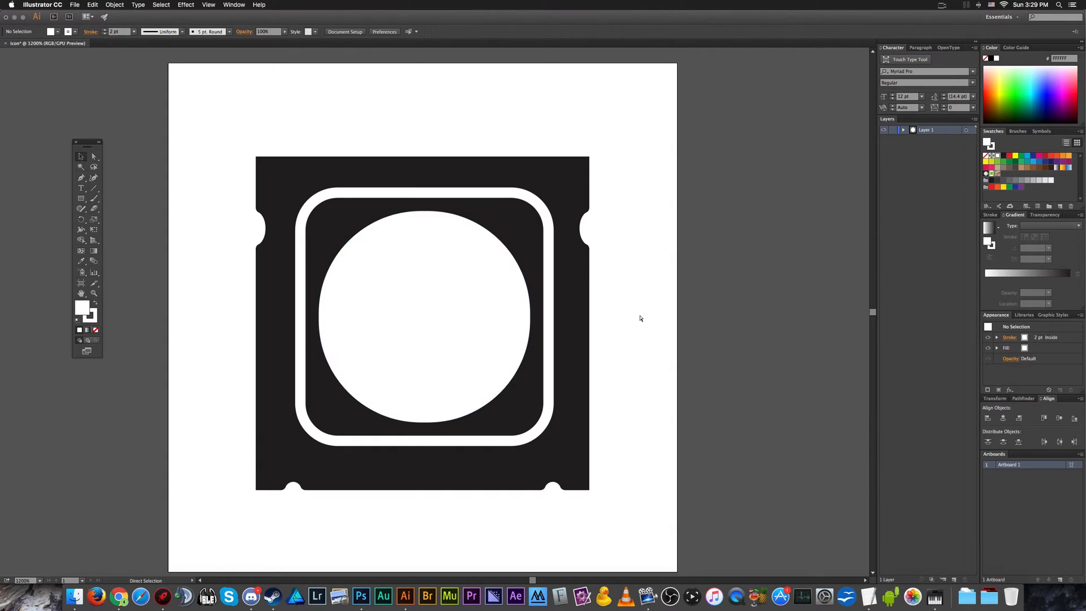
{"action": "key", "text": "super+z"}
{"action": "left_click", "coordinate": [368, 192], "text": "shift"}
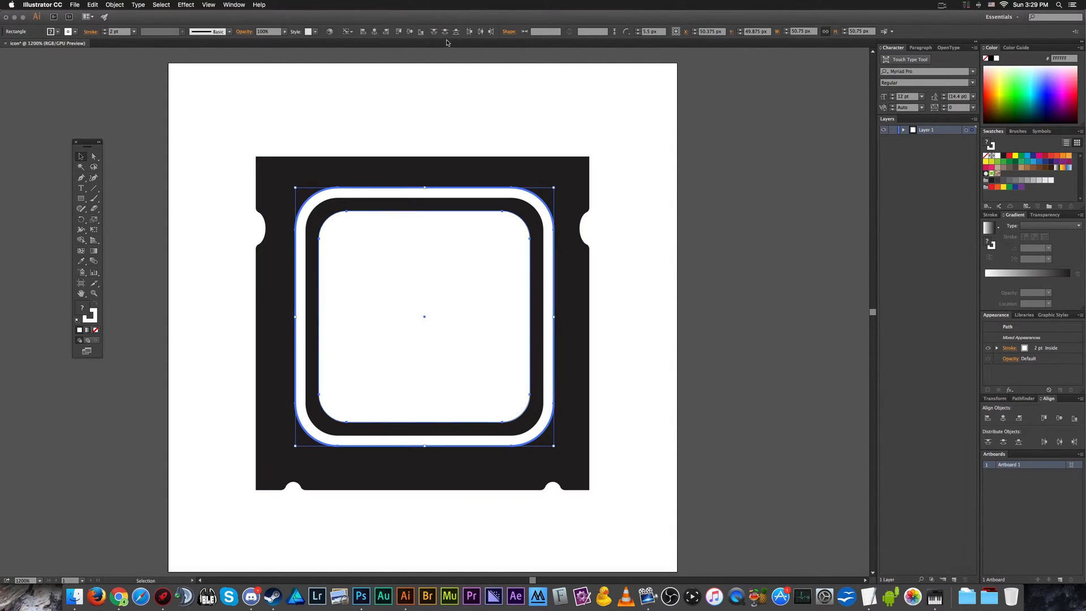
{"action": "left_click", "coordinate": [436, 104]}
Switch to Chrome, search the Noun Project for "CPU", and examine how other designers draw processor icons.
{"action": "left_click", "coordinate": [119, 597]}
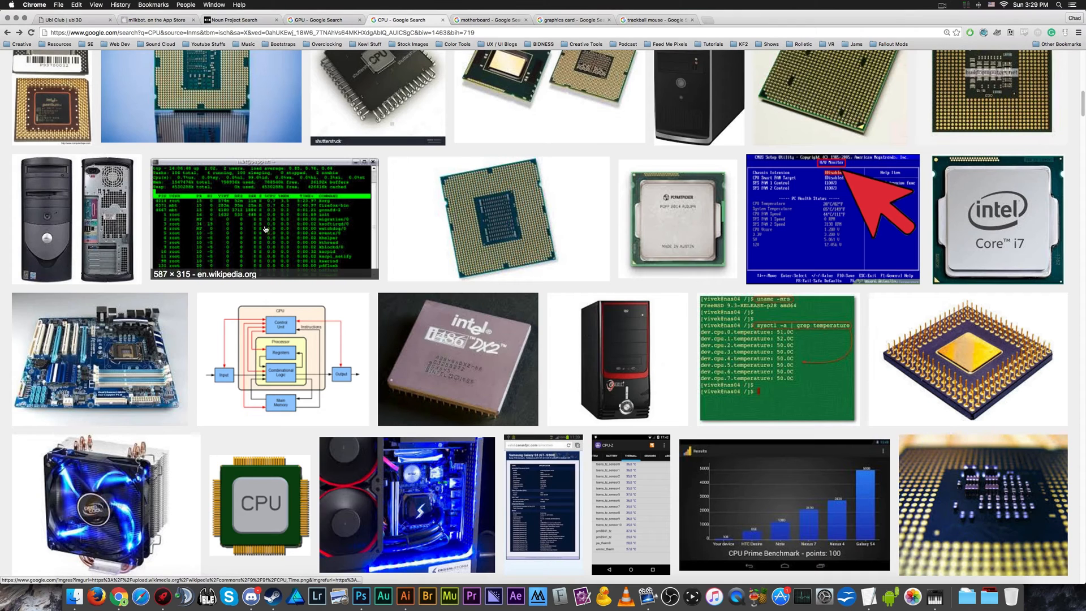
{"action": "left_click", "coordinate": [238, 20]}
{"action": "double_click", "coordinate": [393, 77]}
{"action": "type", "text": "CPU"}
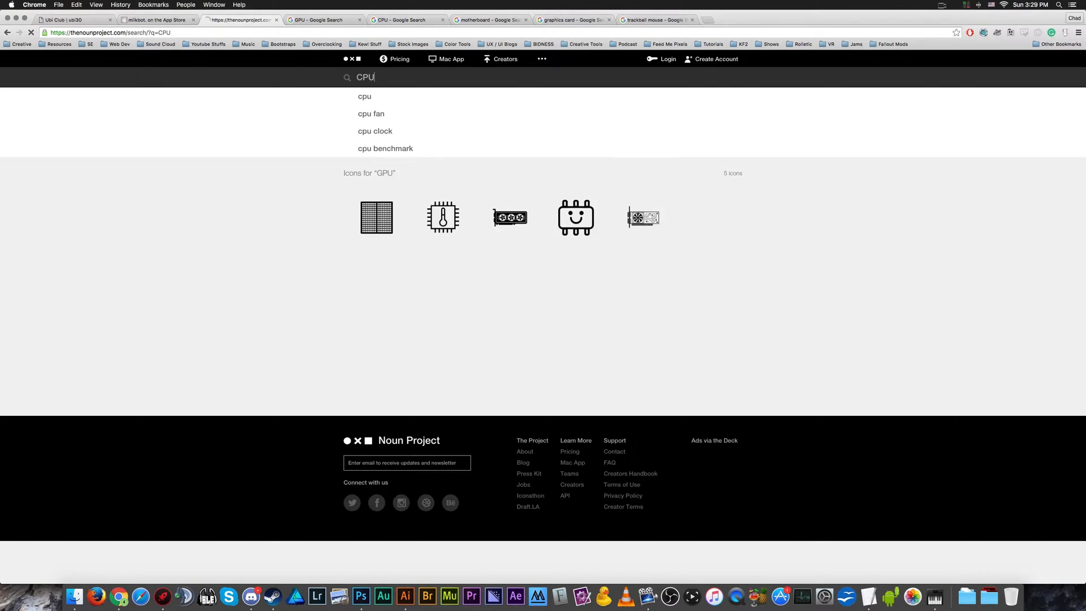
{"action": "key", "text": "Return"}
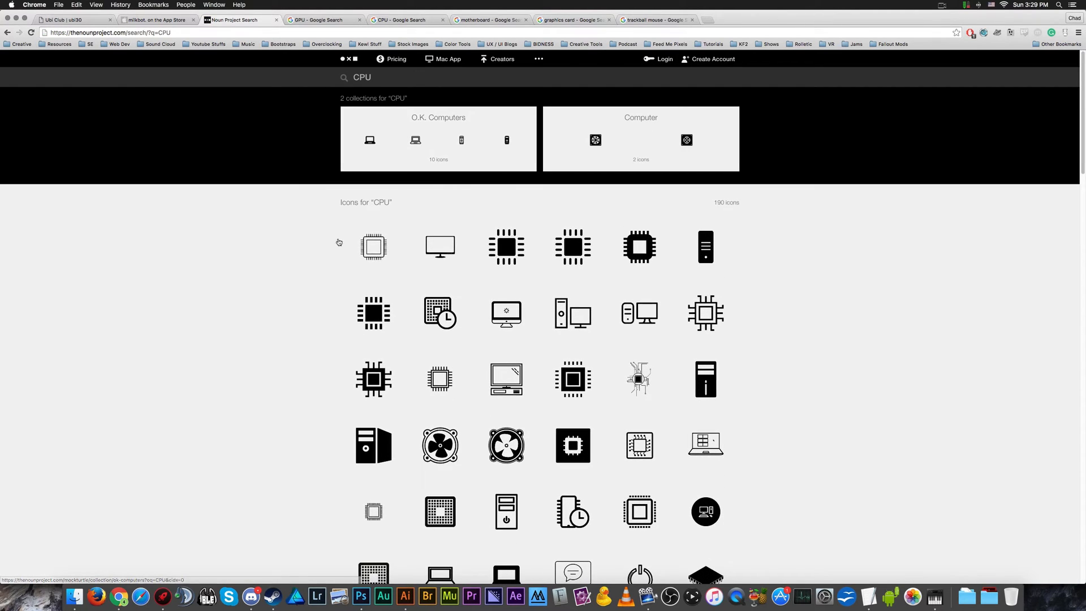
{"action": "scroll", "coordinate": [551, 376], "scroll_direction": "down", "scroll_amount": 3}
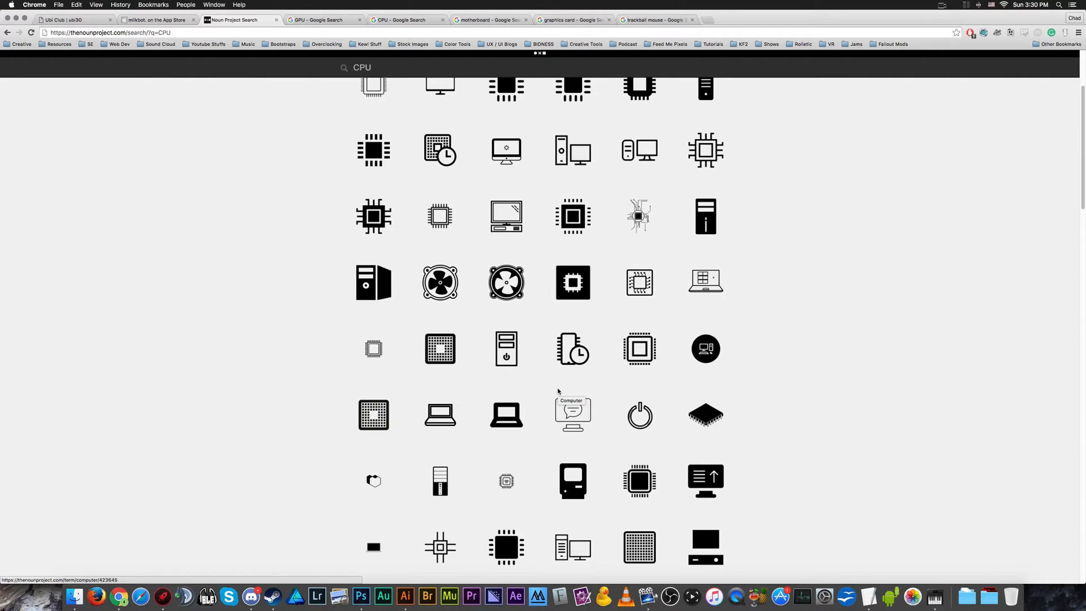
{"action": "scroll", "coordinate": [558, 391], "scroll_direction": "up", "scroll_amount": 3}
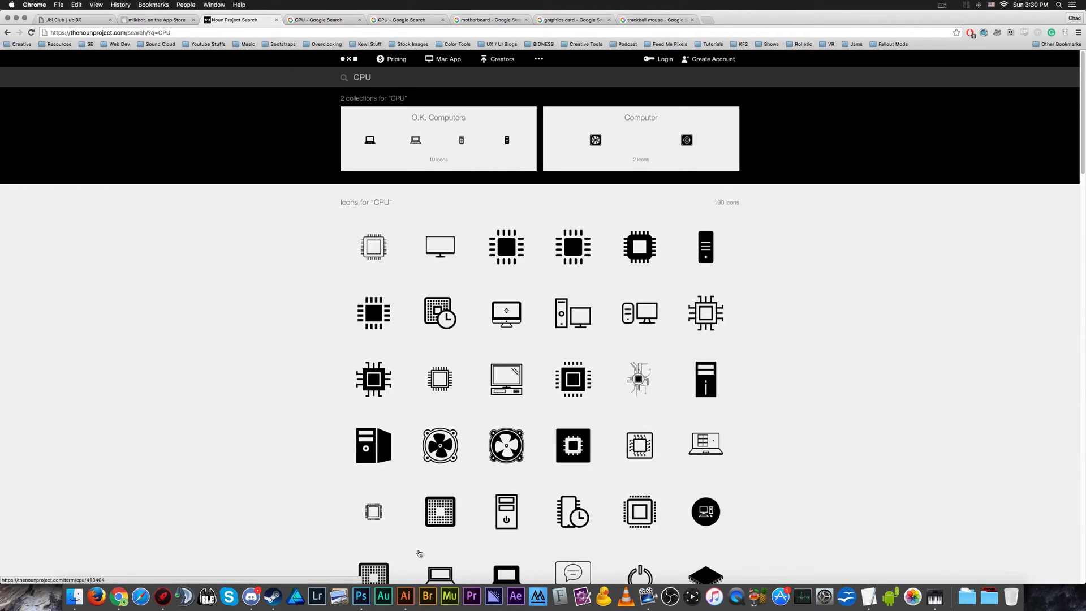
Look again at the processor photos in the CPU image results and return to Illustrator.
{"action": "left_click", "coordinate": [383, 20]}
{"action": "scroll", "coordinate": [385, 340], "scroll_direction": "up", "scroll_amount": 8}
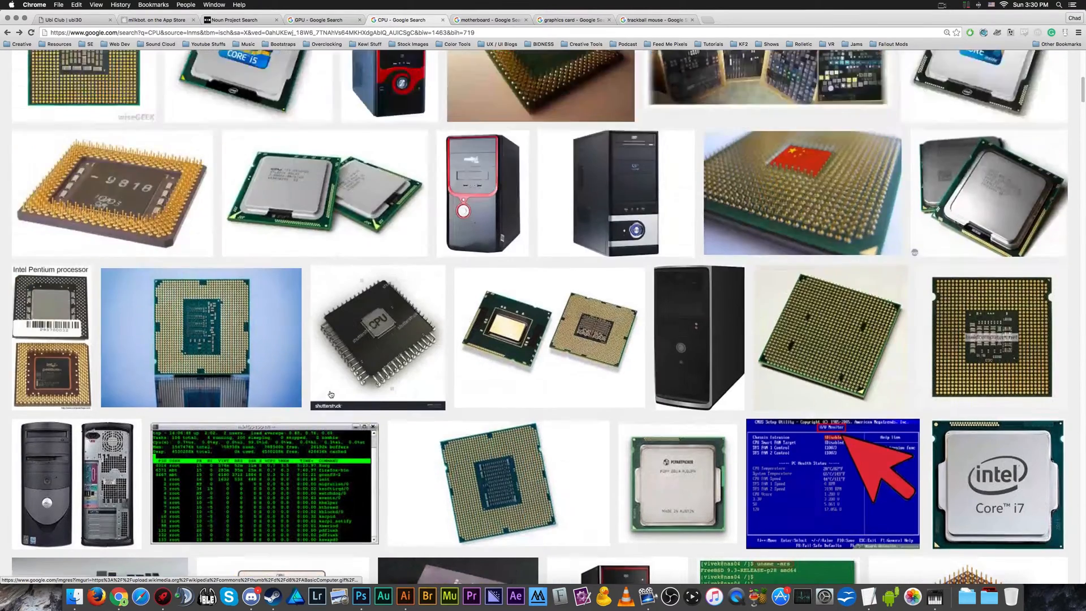
{"action": "left_click", "coordinate": [405, 598]}
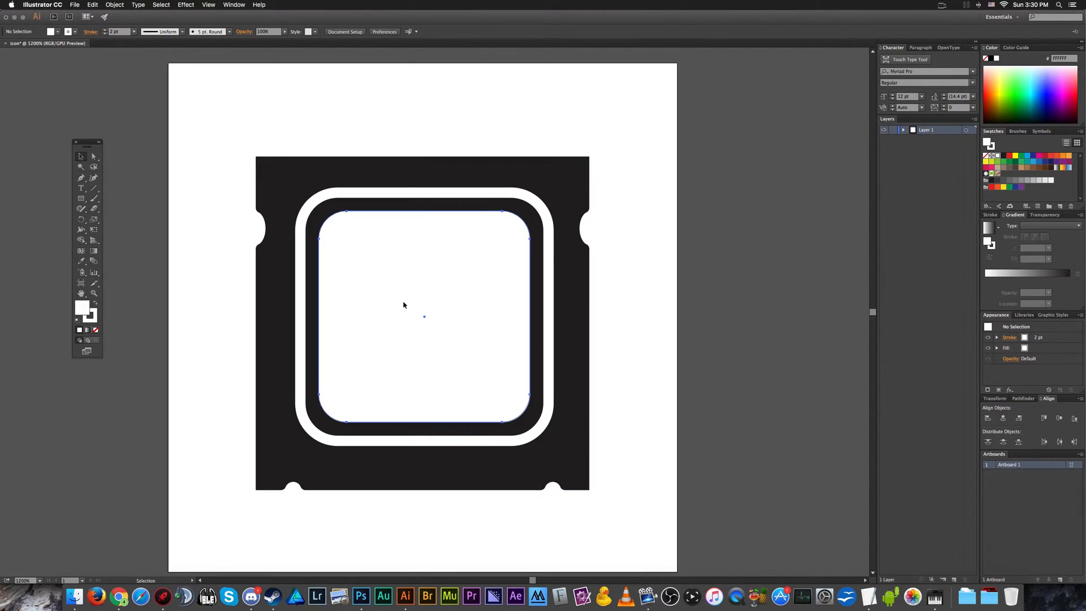
Nudge the white outline and the inner white rounded square down together by 1 px.
{"action": "left_click", "coordinate": [427, 446]}
{"action": "key", "text": "Down"}
{"action": "key", "text": "Down"}
{"action": "key", "text": "Up"}
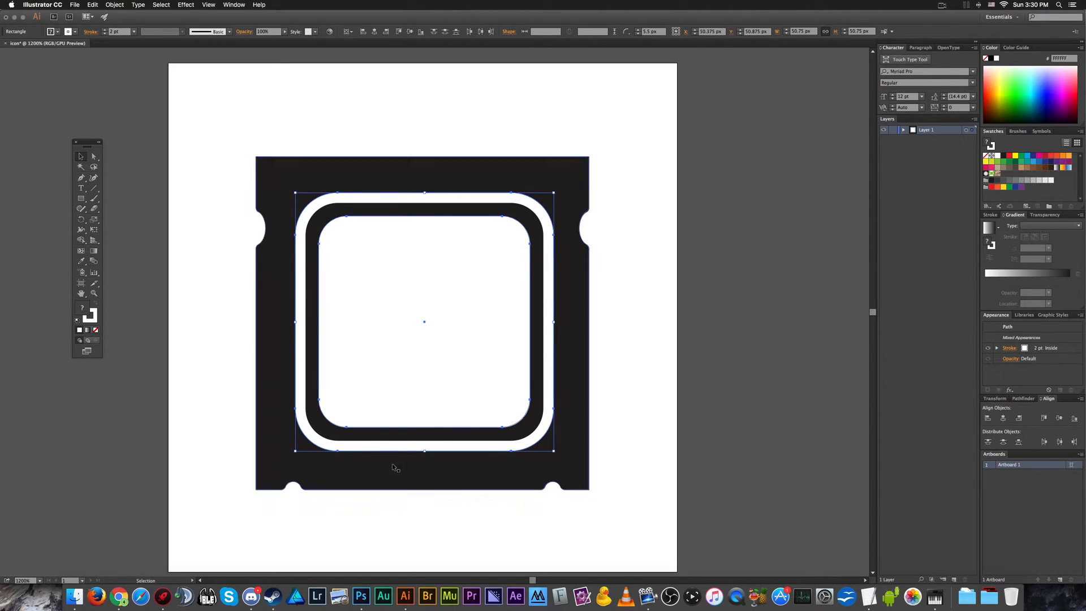
Convert the strokes of both white rounded squares to filled shapes with Outline Stroke.
{"action": "left_click", "coordinate": [556, 451], "text": "shift"}
{"action": "left_click", "coordinate": [162, 4]}
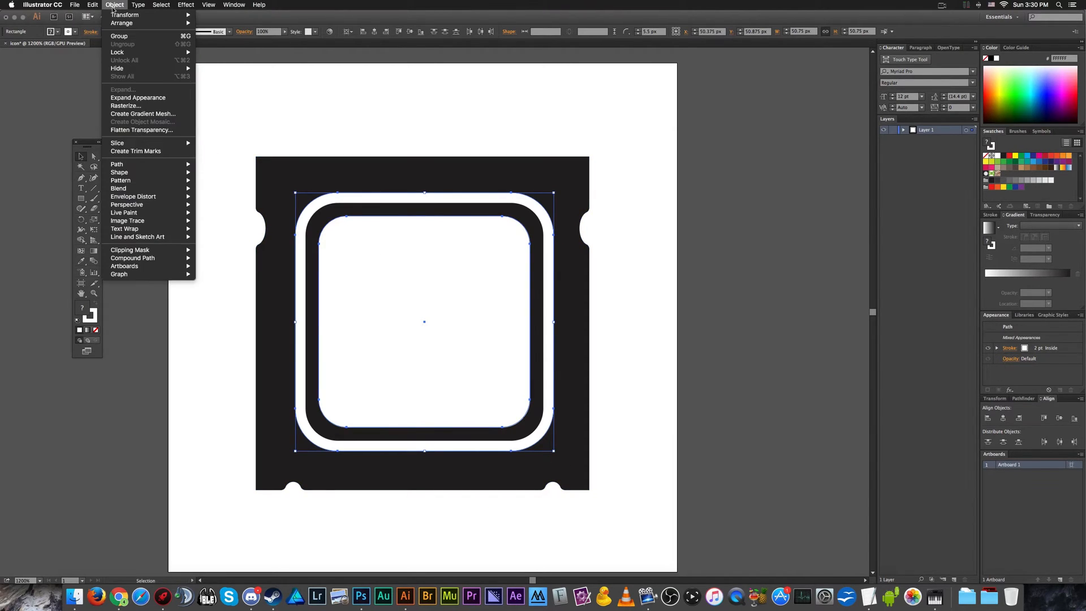
{"action": "mouse_move", "coordinate": [153, 164]}
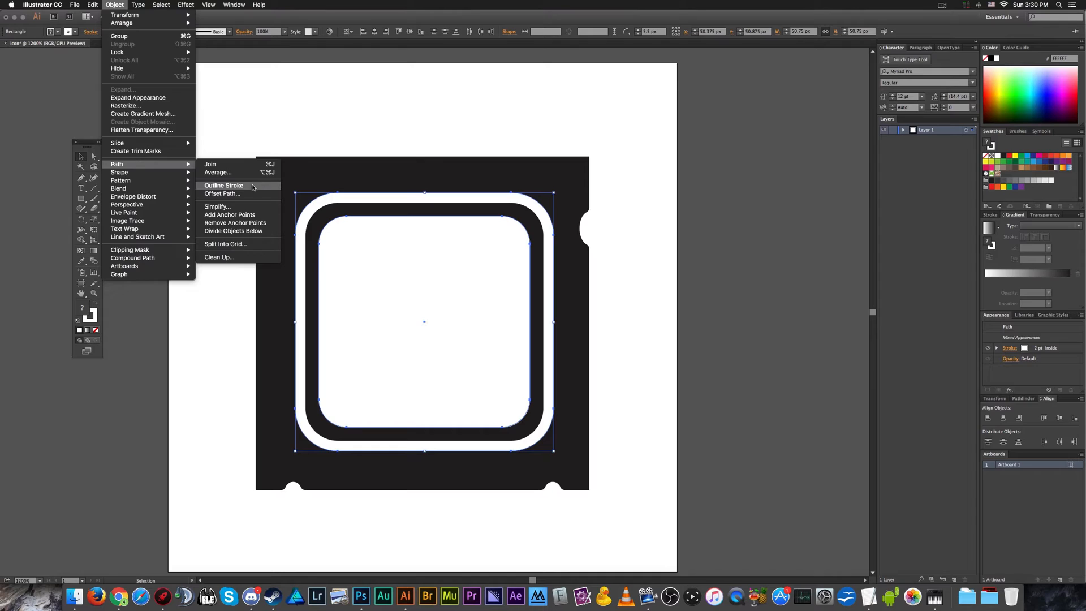
{"action": "left_click", "coordinate": [224, 185]}
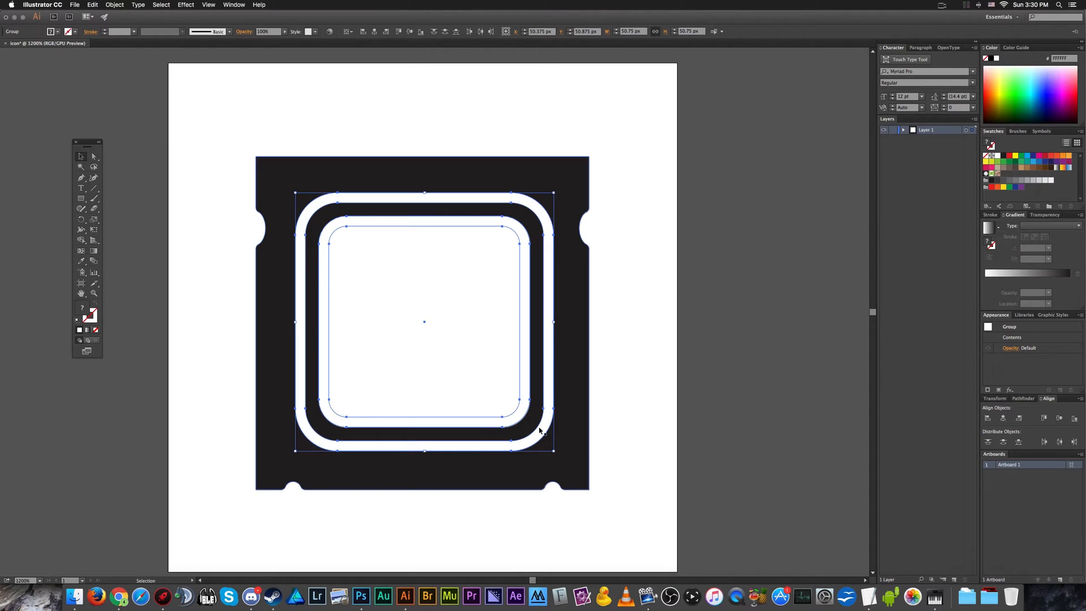
Scale both white rounded squares down proportionally together to an overall size of 47.25 px.
{"action": "left_click_drag", "start_coordinate": [554, 450], "coordinate": [533, 476]}
{"action": "key", "text": "super+z"}
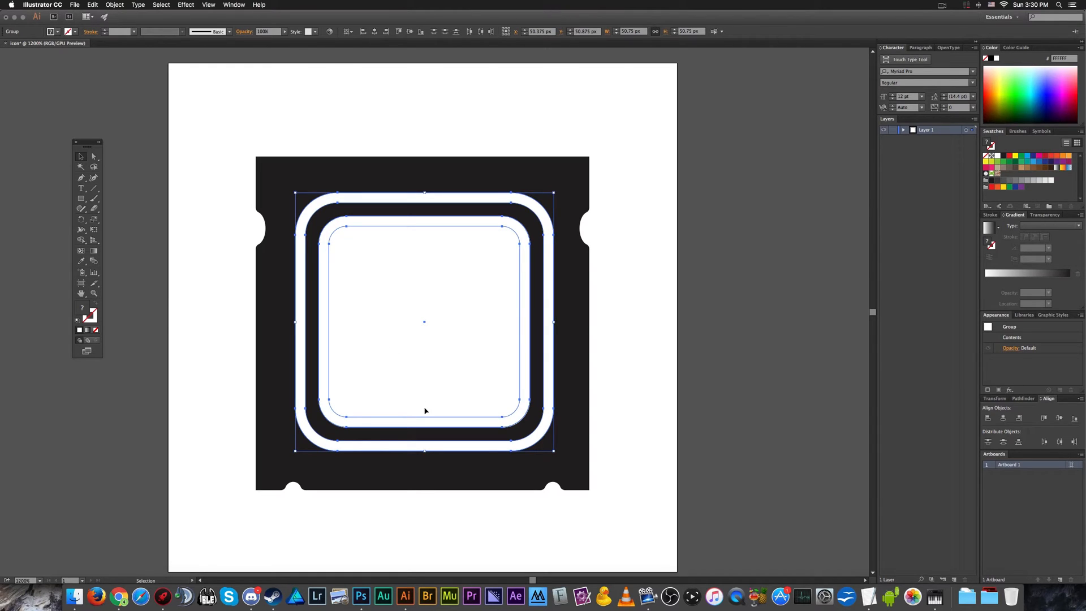
{"action": "left_click_drag", "start_coordinate": [553, 450], "coordinate": [536, 433]}
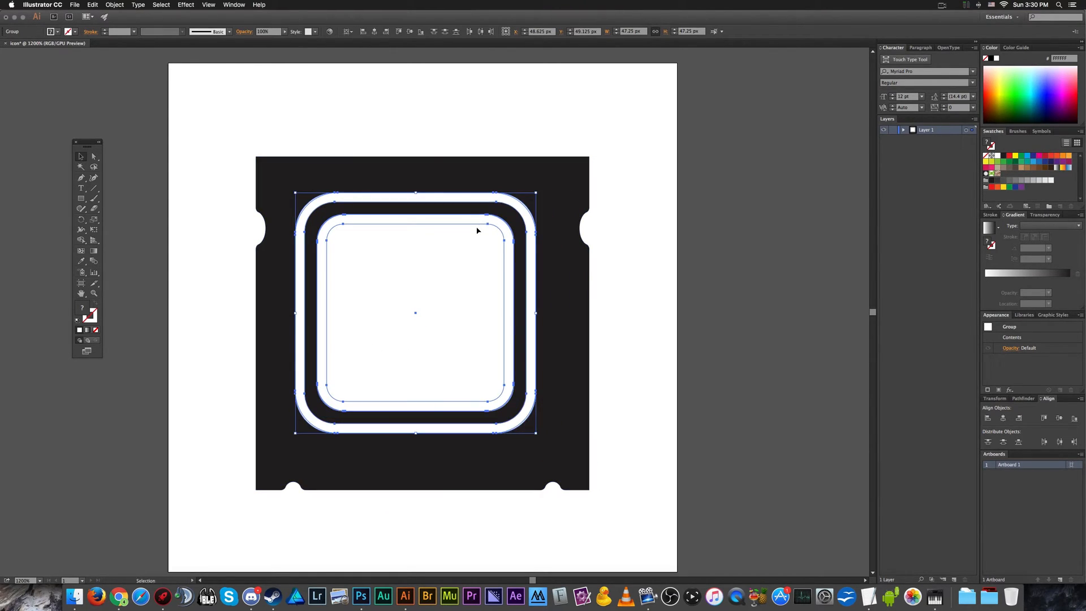
Center both white rounded squares horizontally and vertically on the notched black square.
{"action": "left_click", "coordinate": [430, 164], "text": "shift"}
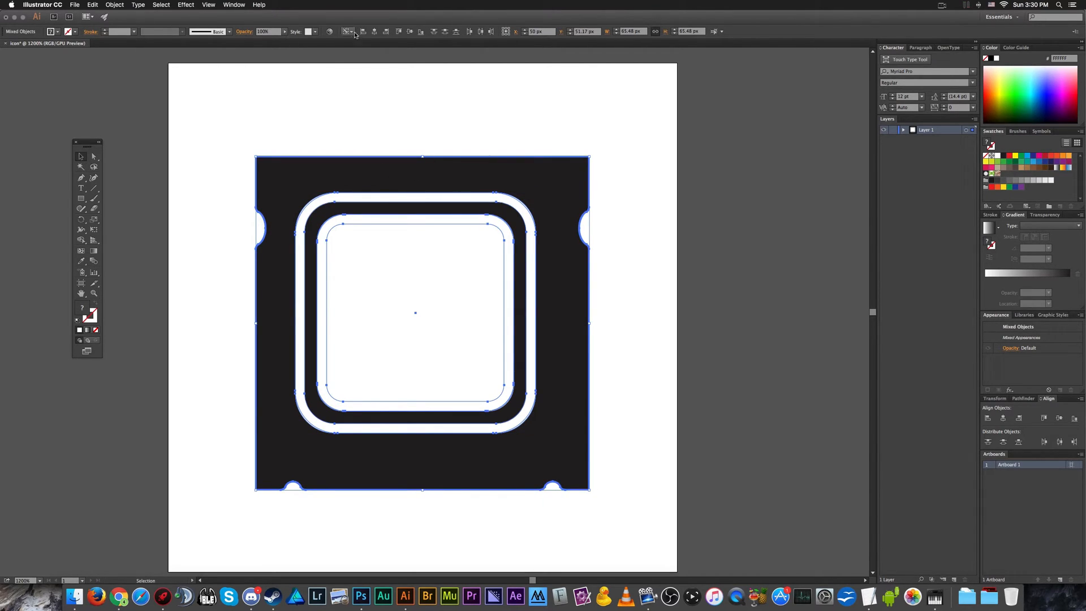
{"action": "left_click", "coordinate": [374, 31]}
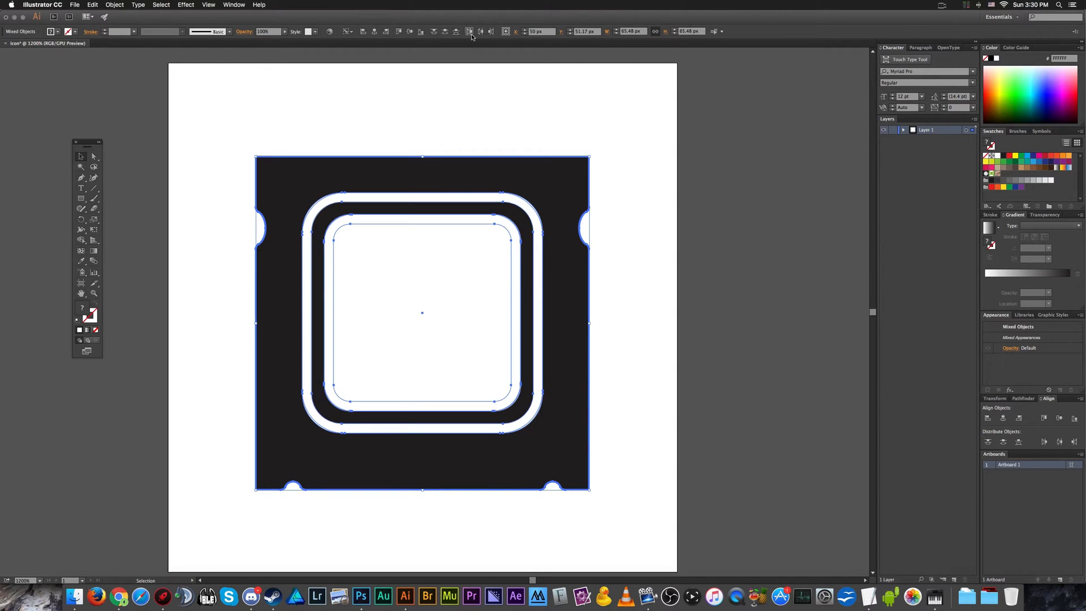
{"action": "left_click", "coordinate": [410, 31]}
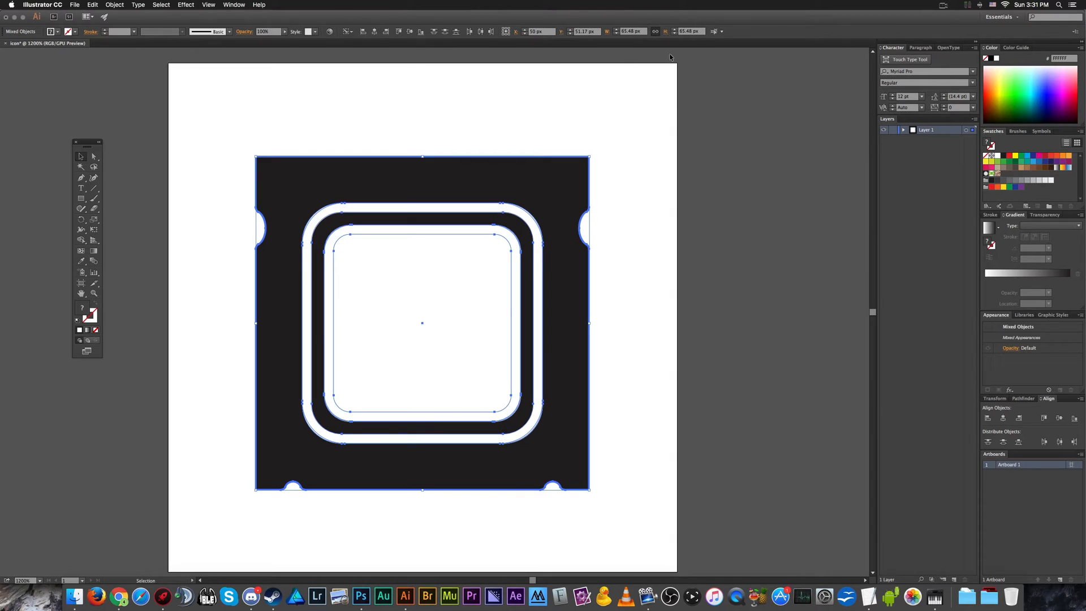
Set the alignment reference to Key Object and deselect the shapes.
{"action": "right_click", "coordinate": [292, 189]}
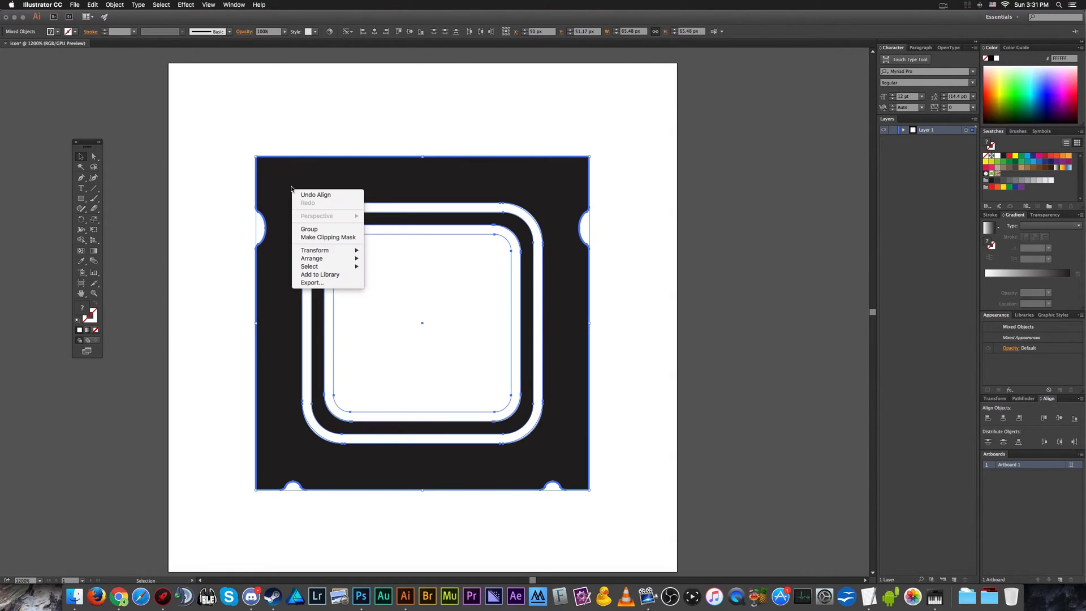
{"action": "left_click", "coordinate": [304, 195]}
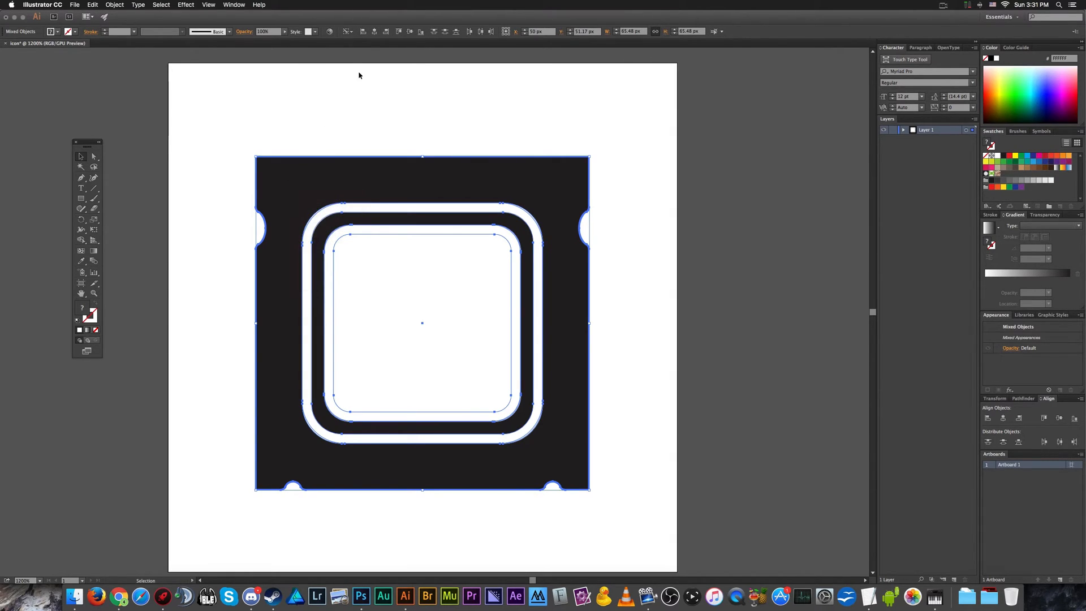
{"action": "left_click", "coordinate": [350, 33]}
{"action": "left_click", "coordinate": [346, 32]}
{"action": "left_click", "coordinate": [349, 32]}
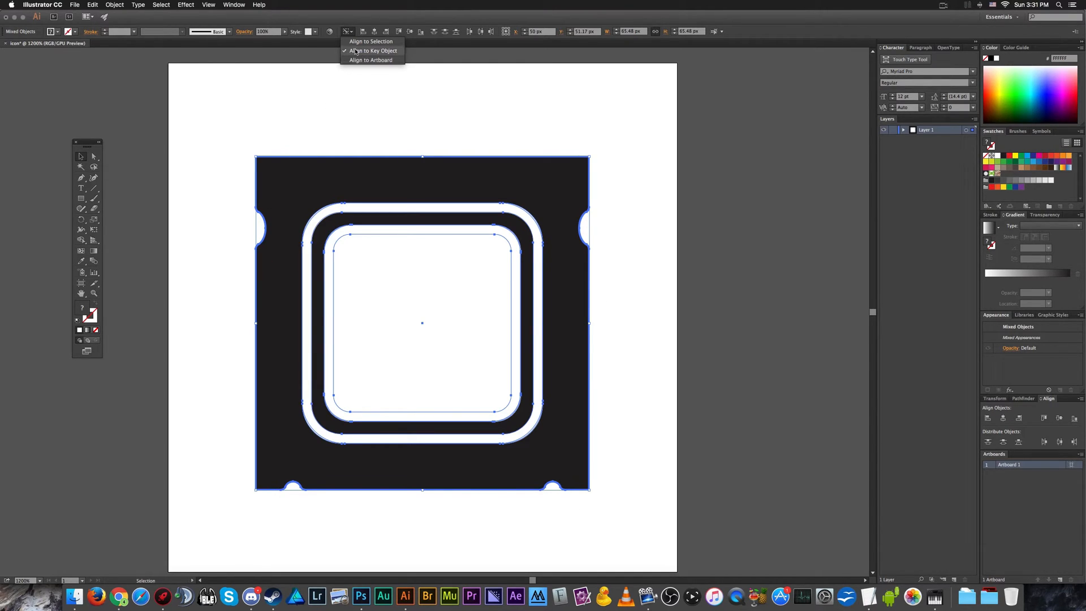
{"action": "left_click", "coordinate": [386, 51]}
{"action": "left_click", "coordinate": [446, 101]}
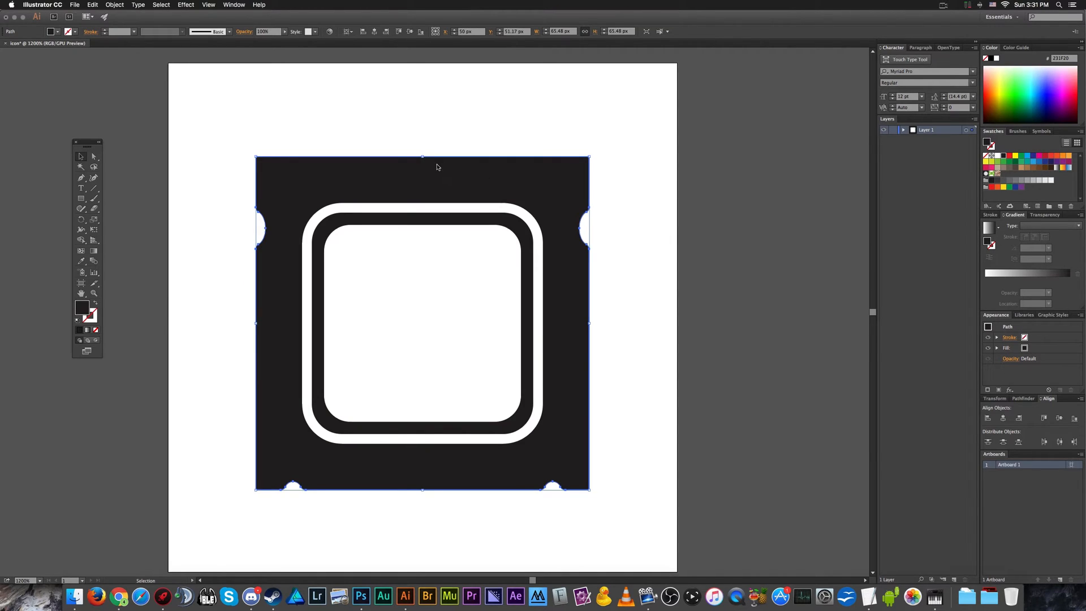
Select the notched black square with the inner white square, examine their edges and spacing up close, and deselect them.
{"action": "left_click", "coordinate": [448, 260], "text": "shift"}
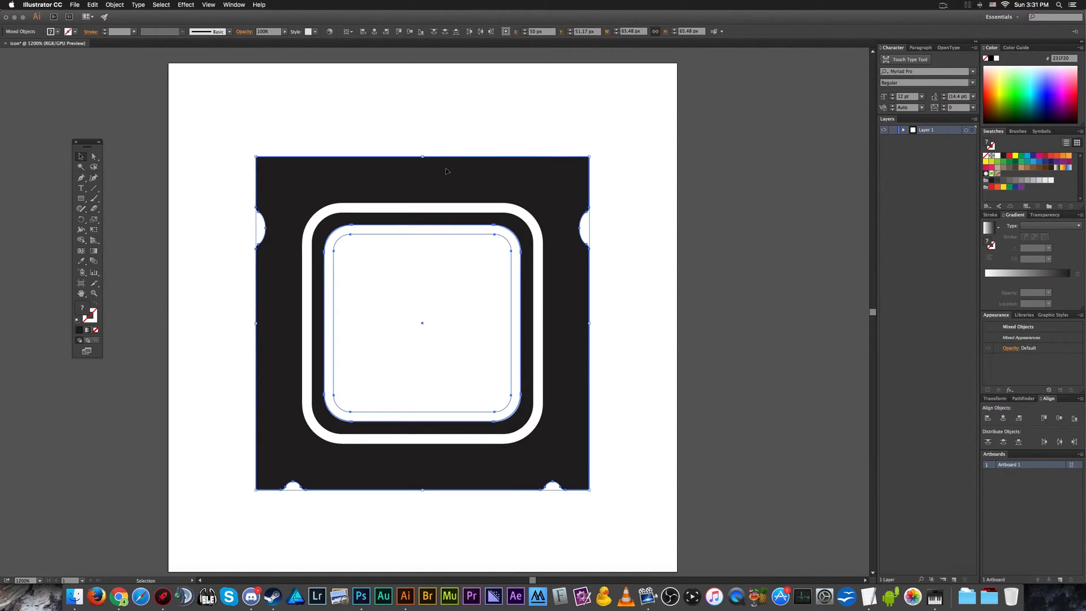
{"action": "scroll", "coordinate": [442, 152], "scroll_direction": "up", "scroll_amount": 5}
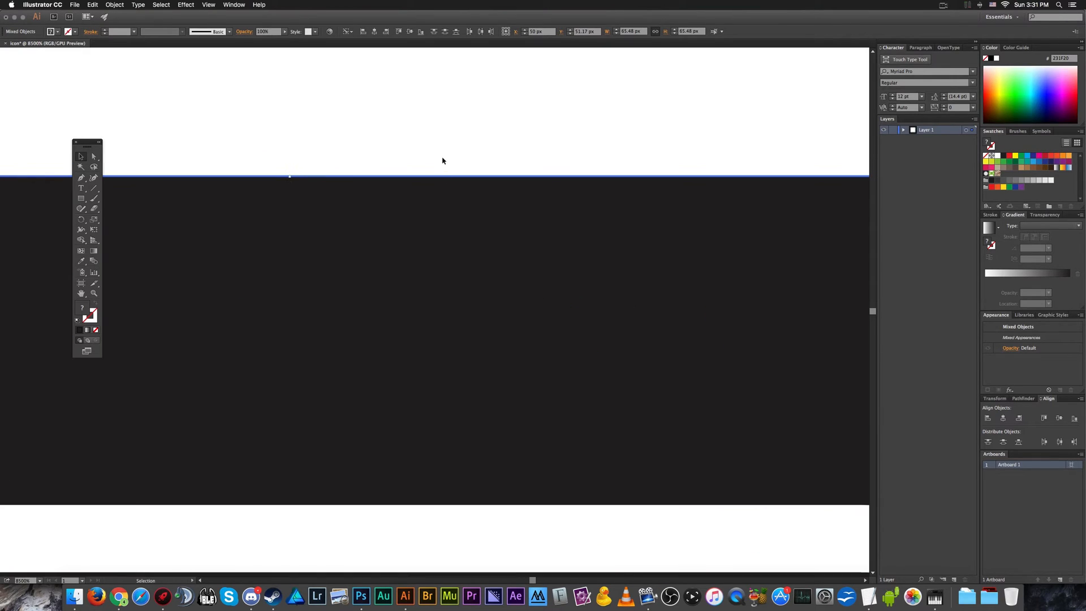
{"action": "scroll", "coordinate": [501, 192], "scroll_direction": "down", "scroll_amount": 5}
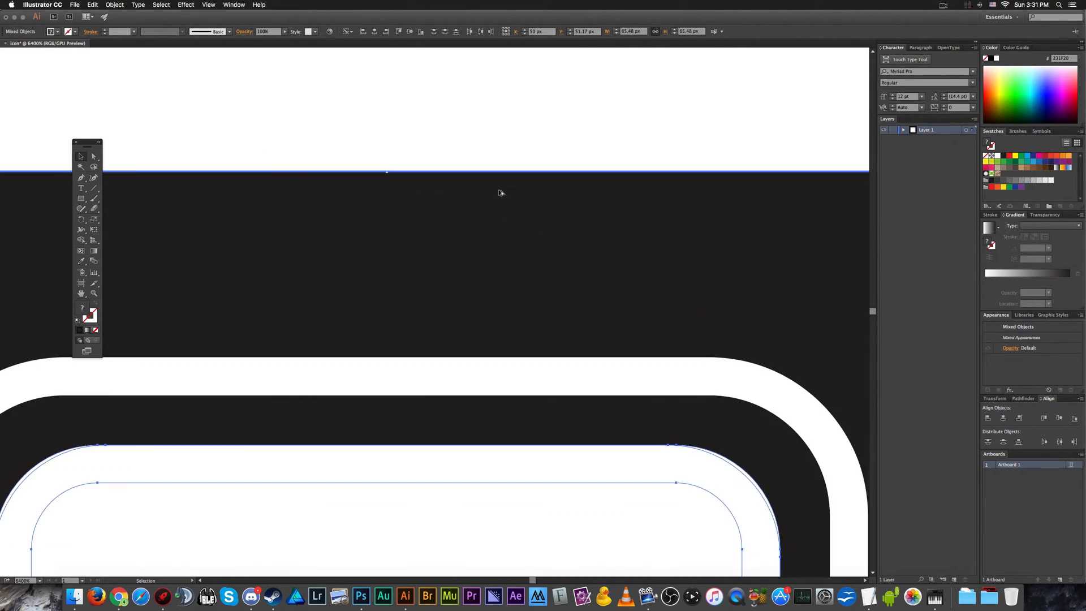
{"action": "scroll", "coordinate": [500, 192], "scroll_direction": "up", "scroll_amount": 1}
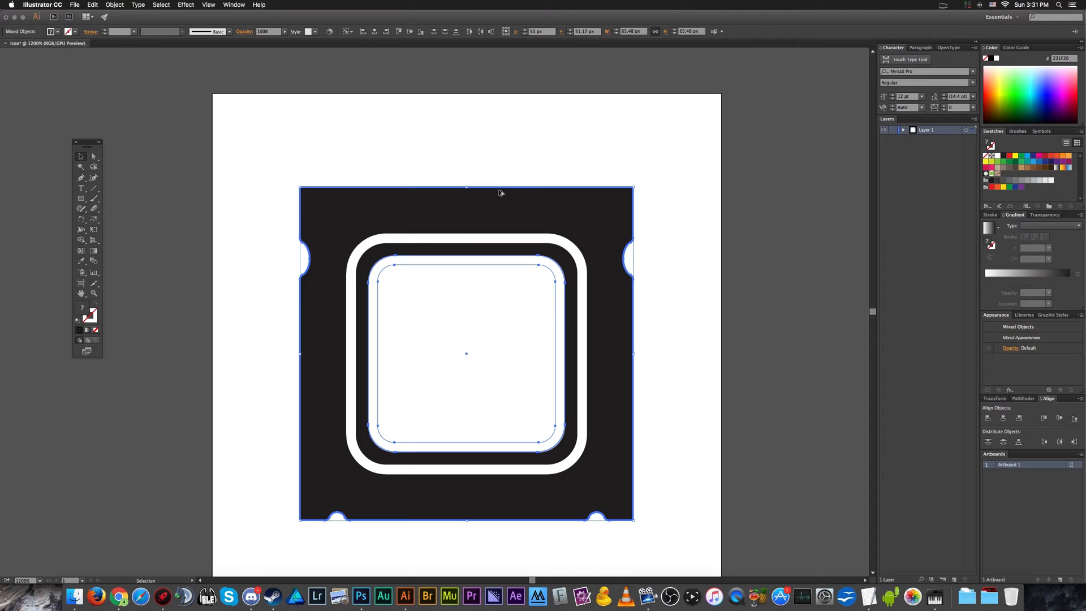
{"action": "left_click", "coordinate": [696, 199]}
Select the notched black square.
{"action": "key", "text": "a"}
{"action": "scroll", "coordinate": [696, 199], "scroll_direction": "down", "scroll_amount": 1}
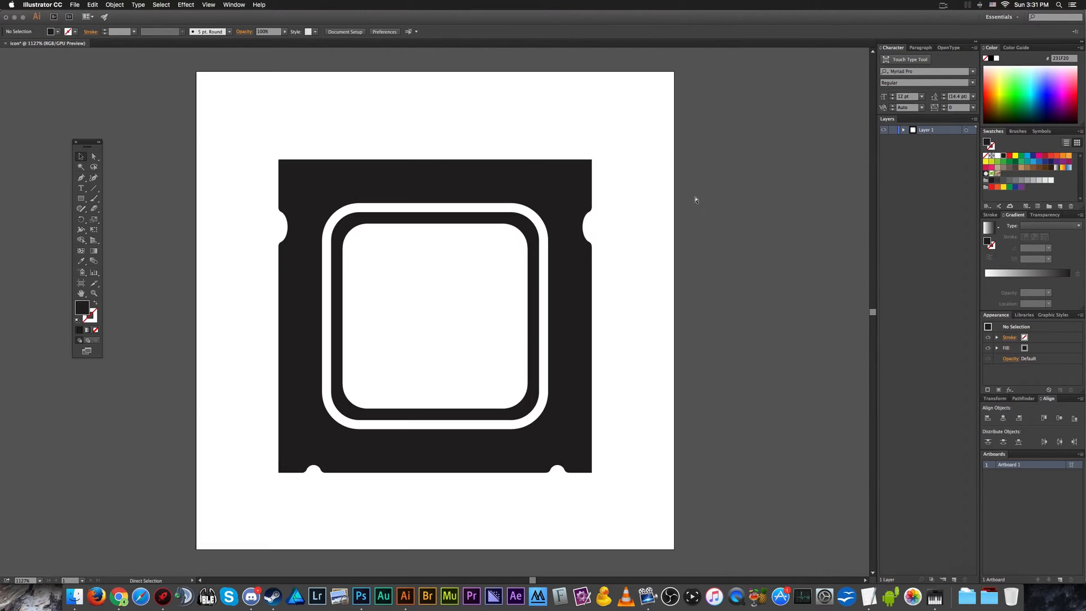
{"action": "left_click", "coordinate": [494, 165]}
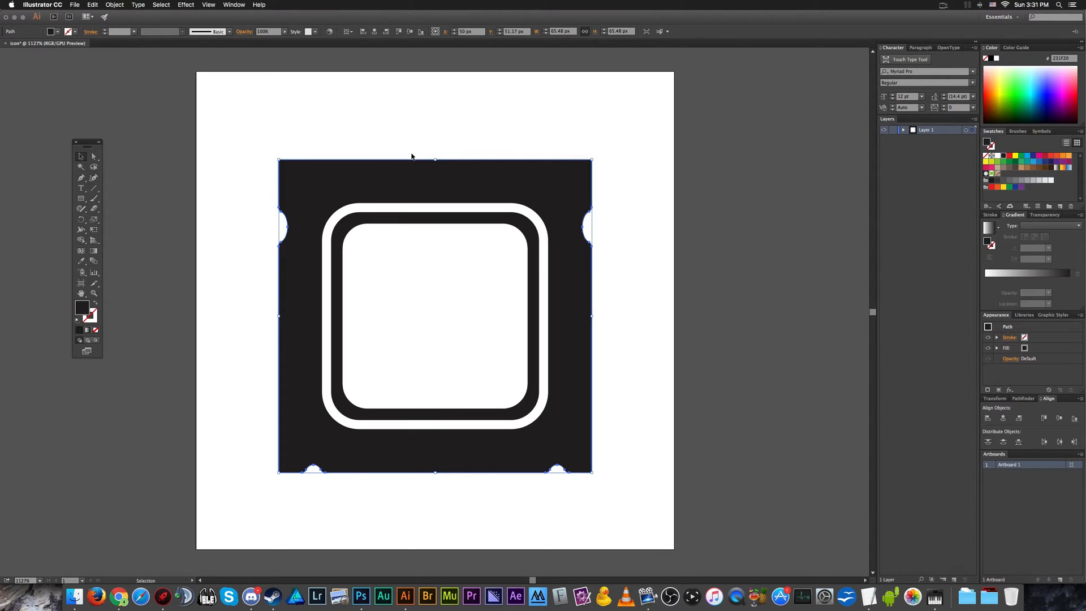
Switch to Chrome and examine the CPU image results for details of the chip's surface and contact layout.
{"action": "left_click", "coordinate": [396, 208]}
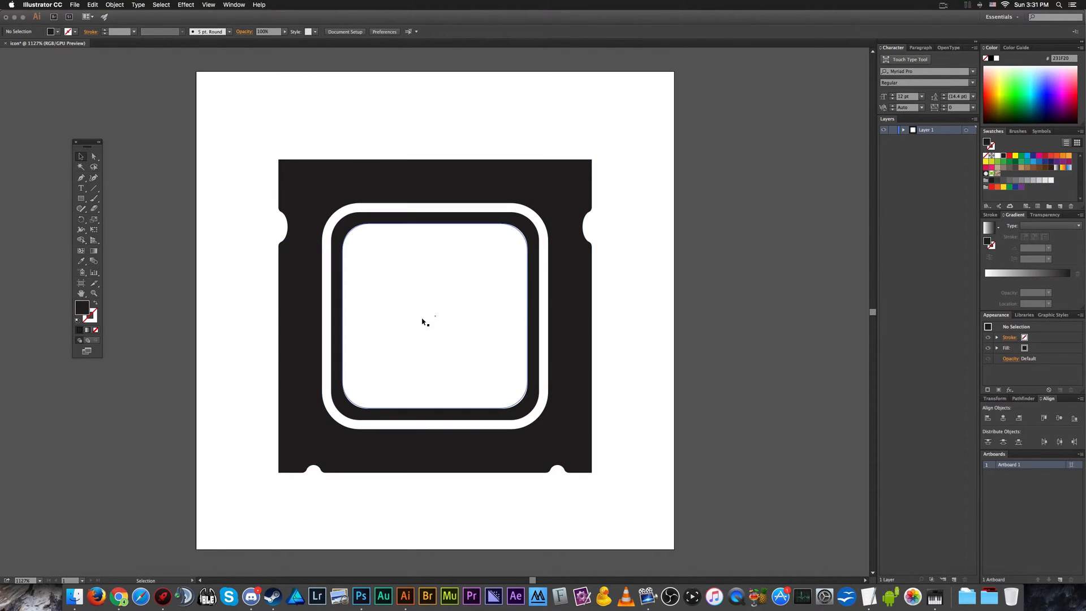
{"action": "left_click", "coordinate": [118, 597]}
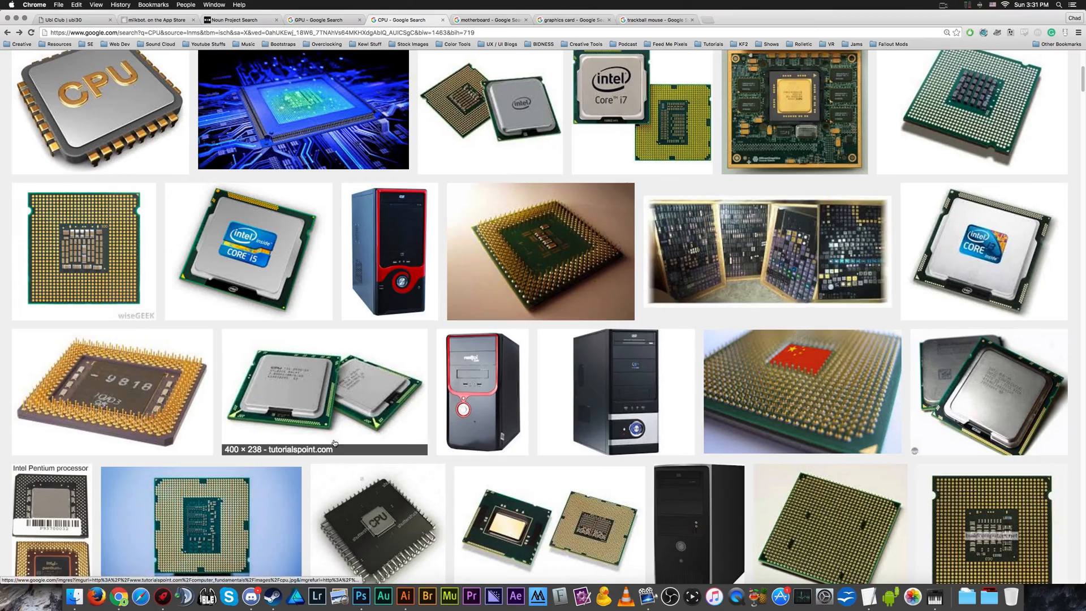
{"action": "scroll", "coordinate": [476, 301], "scroll_direction": "up", "scroll_amount": 5}
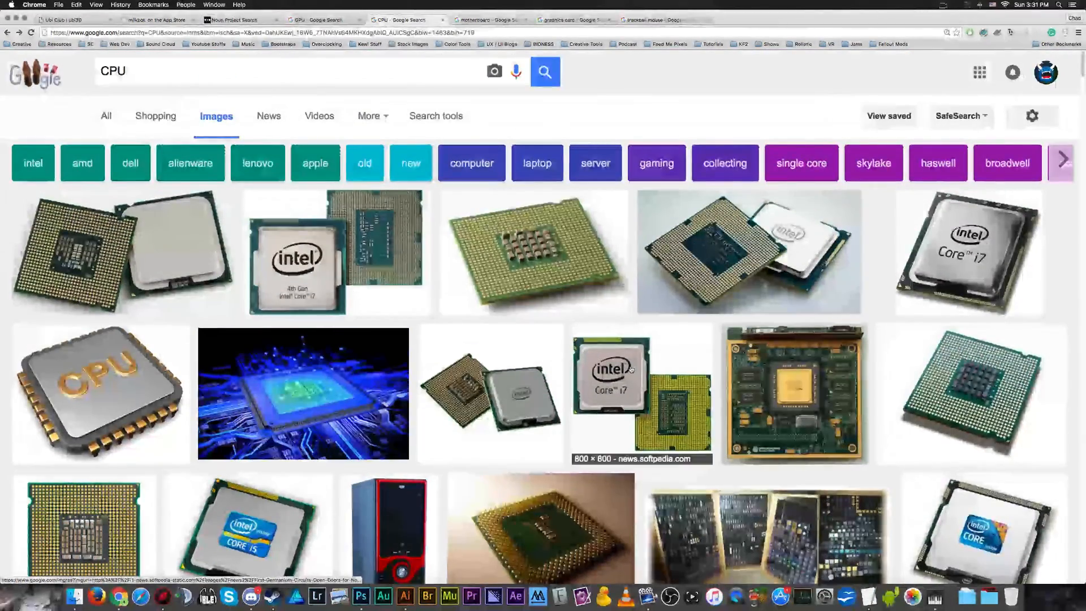
{"action": "left_click", "coordinate": [629, 386]}
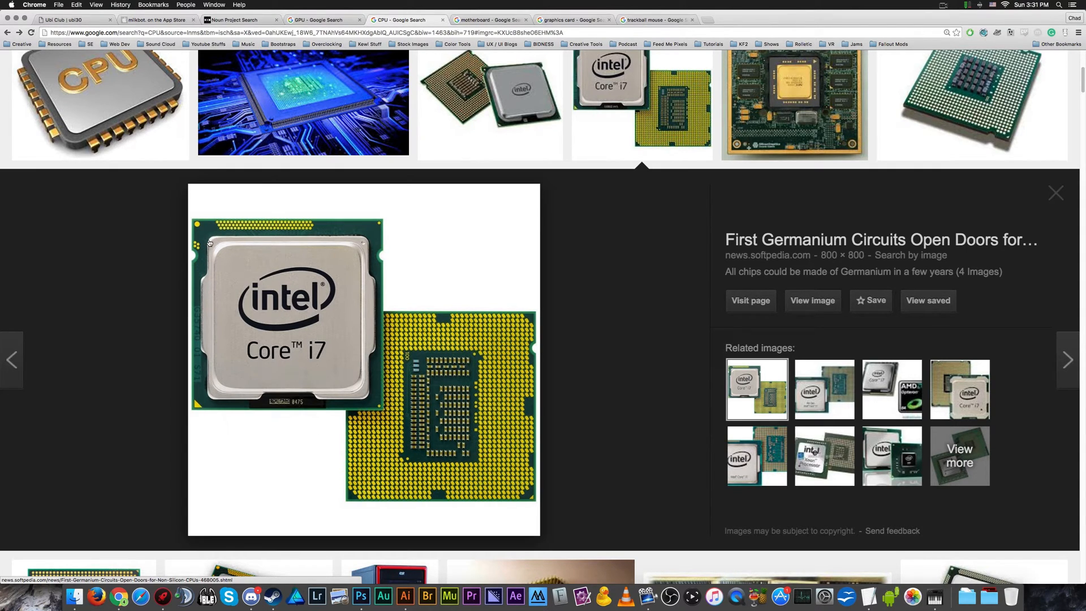
{"action": "scroll", "coordinate": [254, 332], "scroll_direction": "up", "scroll_amount": 5}
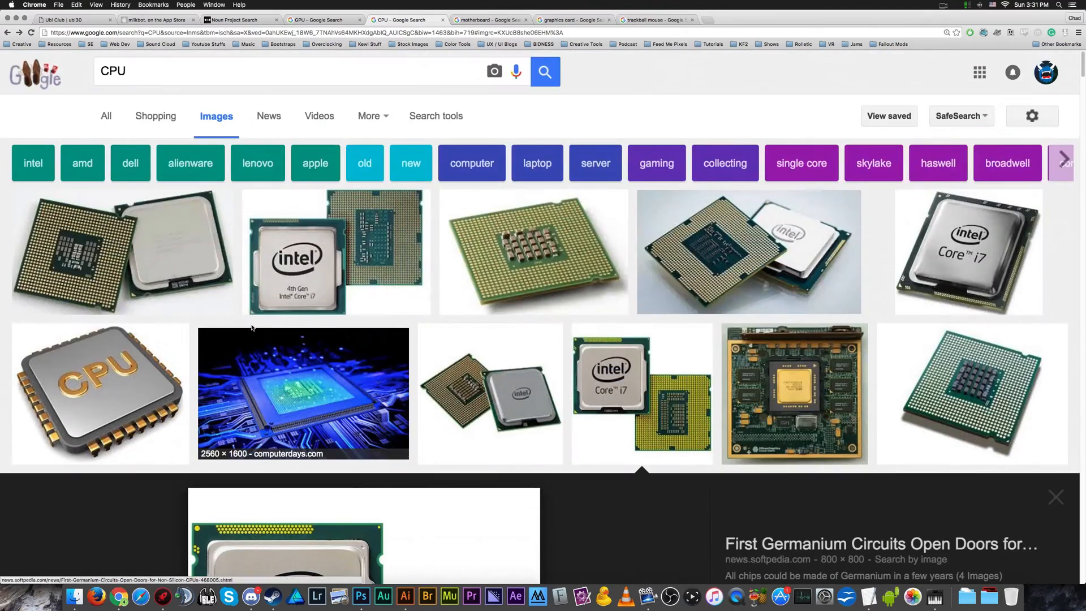
{"action": "left_click", "coordinate": [312, 294]}
{"action": "scroll", "coordinate": [313, 349], "scroll_direction": "down", "scroll_amount": 14}
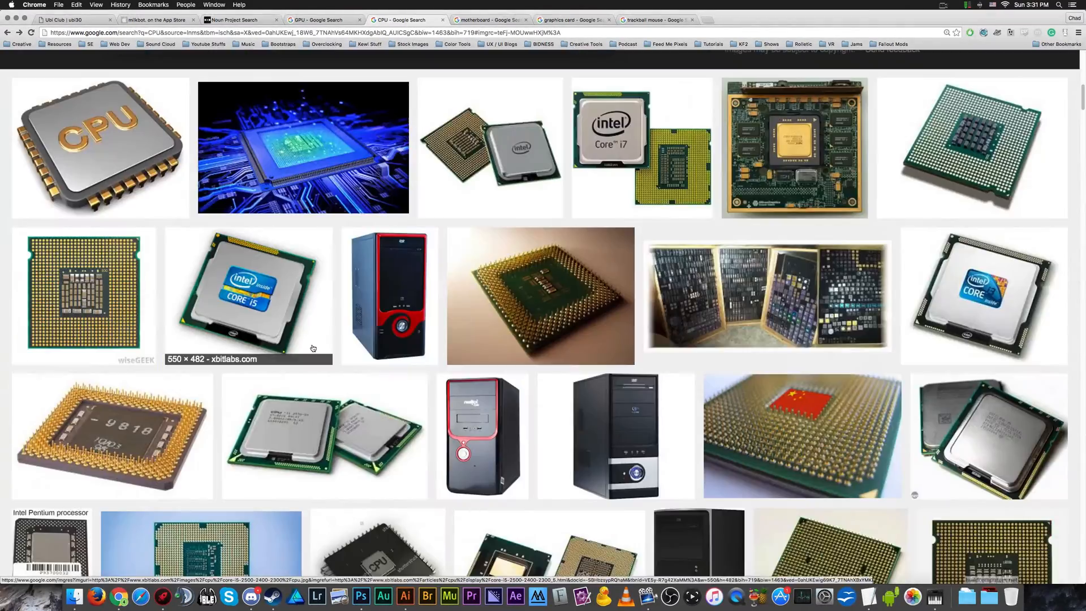
{"action": "scroll", "coordinate": [387, 306], "scroll_direction": "down", "scroll_amount": 6}
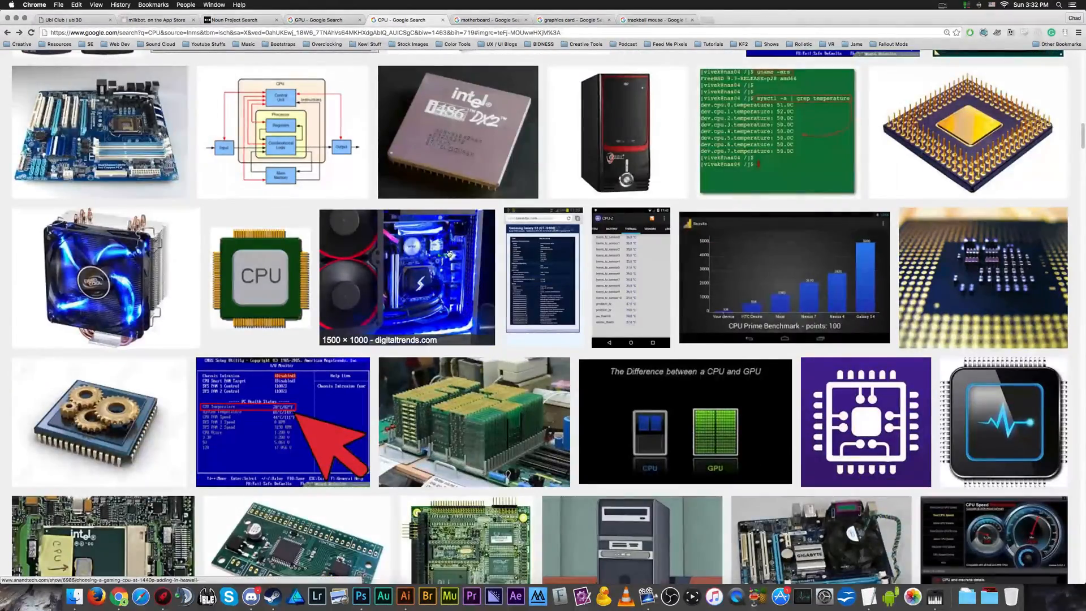
{"action": "scroll", "coordinate": [556, 151], "scroll_direction": "down", "scroll_amount": 6}
{"action": "scroll", "coordinate": [555, 151], "scroll_direction": "up", "scroll_amount": 6}
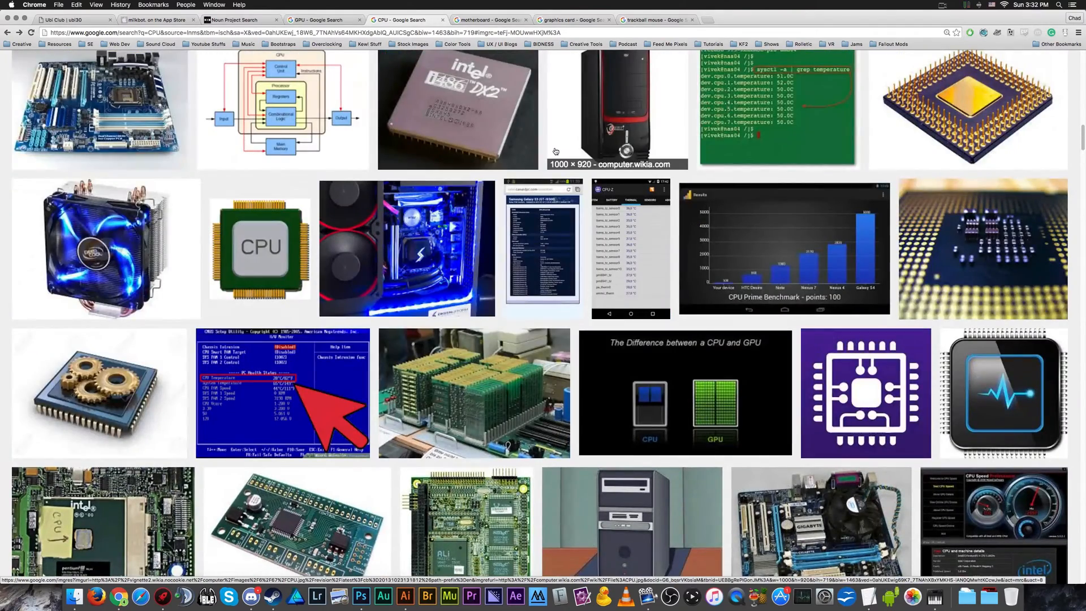
{"action": "scroll", "coordinate": [555, 151], "scroll_direction": "down", "scroll_amount": 3}
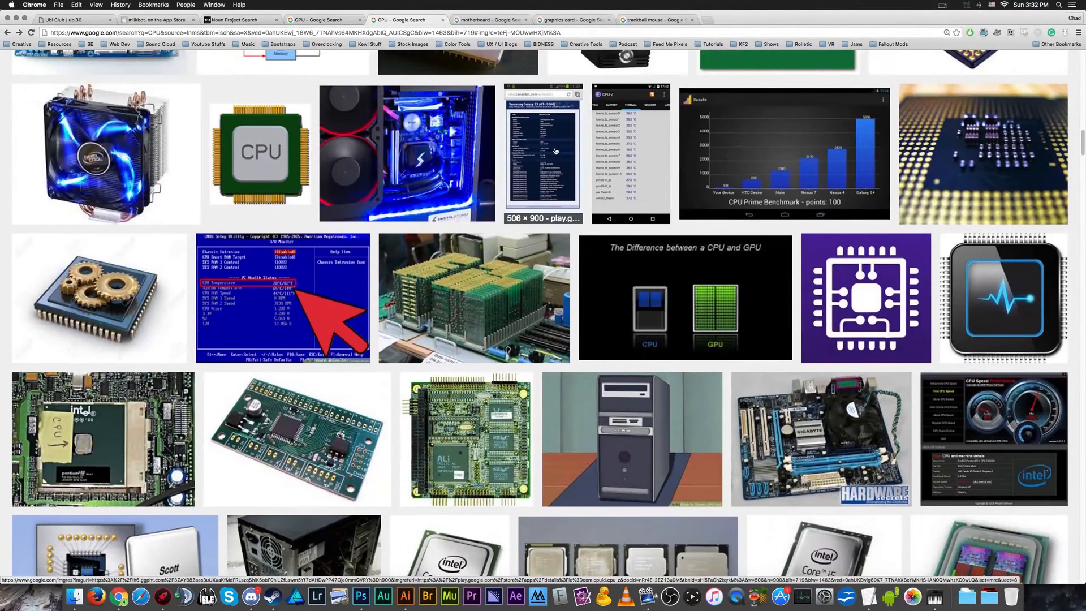
{"action": "scroll", "coordinate": [555, 151], "scroll_direction": "down", "scroll_amount": 3}
{"action": "scroll", "coordinate": [556, 151], "scroll_direction": "down", "scroll_amount": 3}
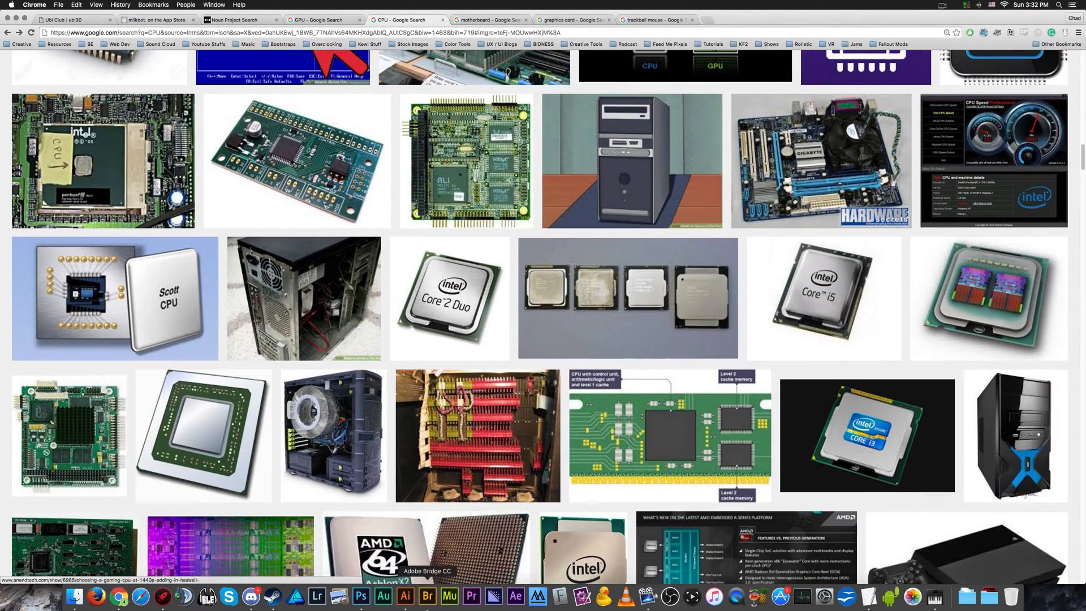
Switch back to Illustrator and draw a small vertical black rectangle about 1.86 × 4.17 px in the artboard's upper-left white margin.
{"action": "left_click", "coordinate": [405, 596]}
{"action": "left_click", "coordinate": [81, 199]}
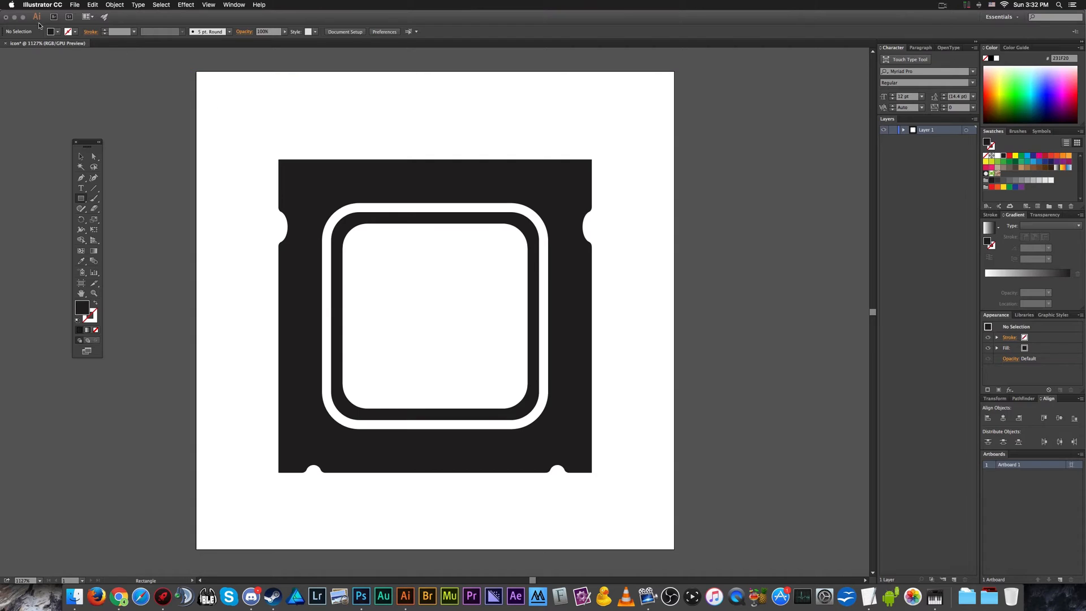
{"action": "left_click_drag", "start_coordinate": [216, 105], "coordinate": [225, 125]}
{"action": "scroll", "coordinate": [228, 126], "scroll_direction": "up", "scroll_amount": 2}
{"action": "scroll", "coordinate": [218, 110], "scroll_direction": "up", "scroll_amount": 3}
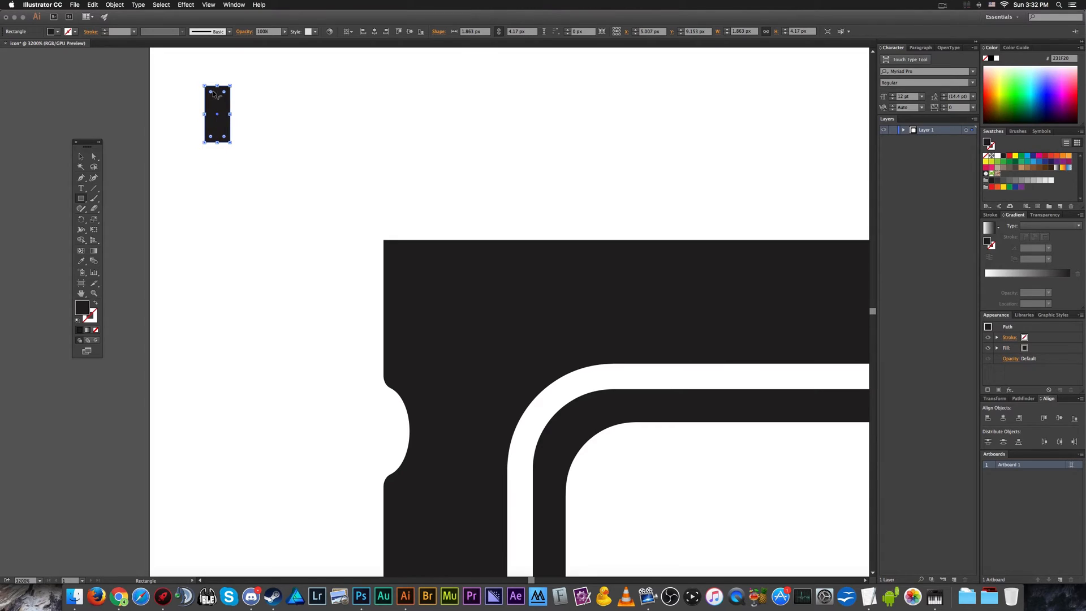
{"action": "scroll", "coordinate": [217, 96], "scroll_direction": "up", "scroll_amount": 2}
{"action": "left_click_drag", "start_coordinate": [215, 118], "coordinate": [314, 235]}
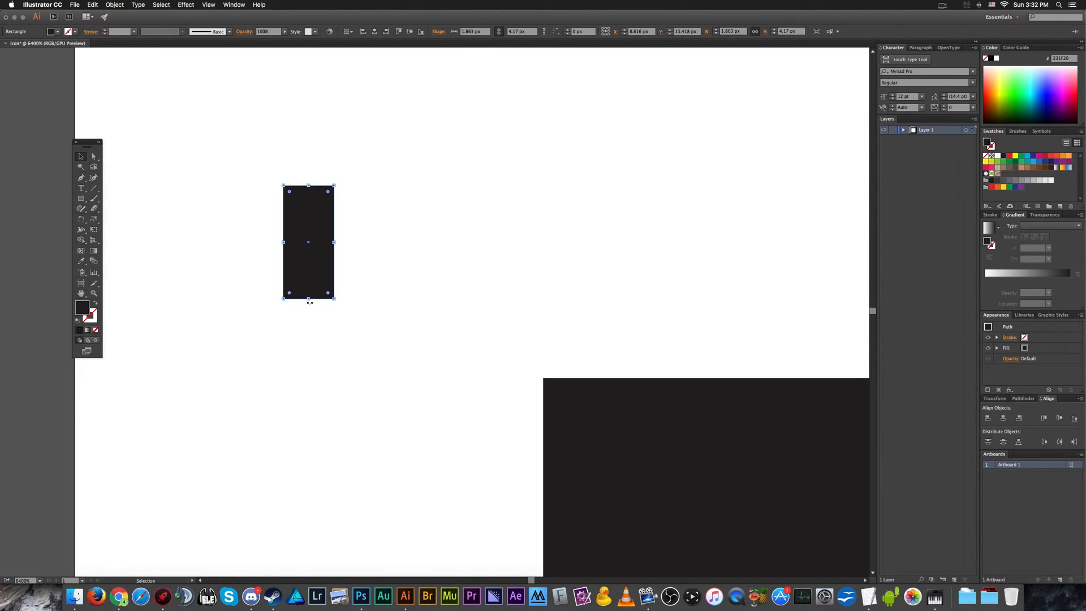
Rotate the small rectangle 45° and round its corners to a 0.93 px radius so it forms a diagonal pill.
{"action": "left_click_drag", "start_coordinate": [310, 302], "coordinate": [352, 304]}
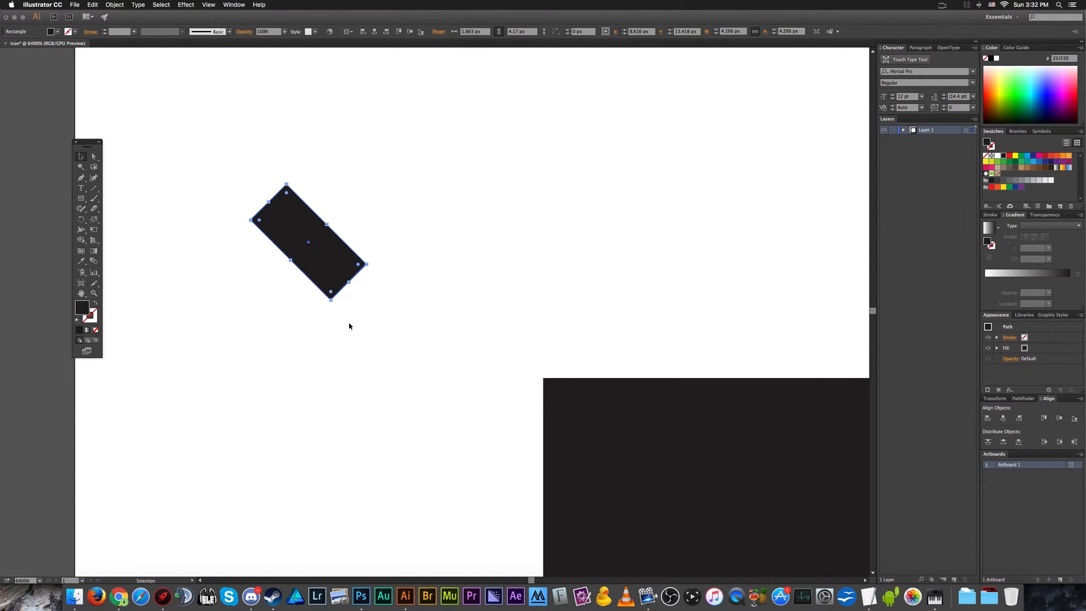
{"action": "left_click_drag", "start_coordinate": [352, 289], "coordinate": [323, 261]}
{"action": "left_click", "coordinate": [400, 223]}
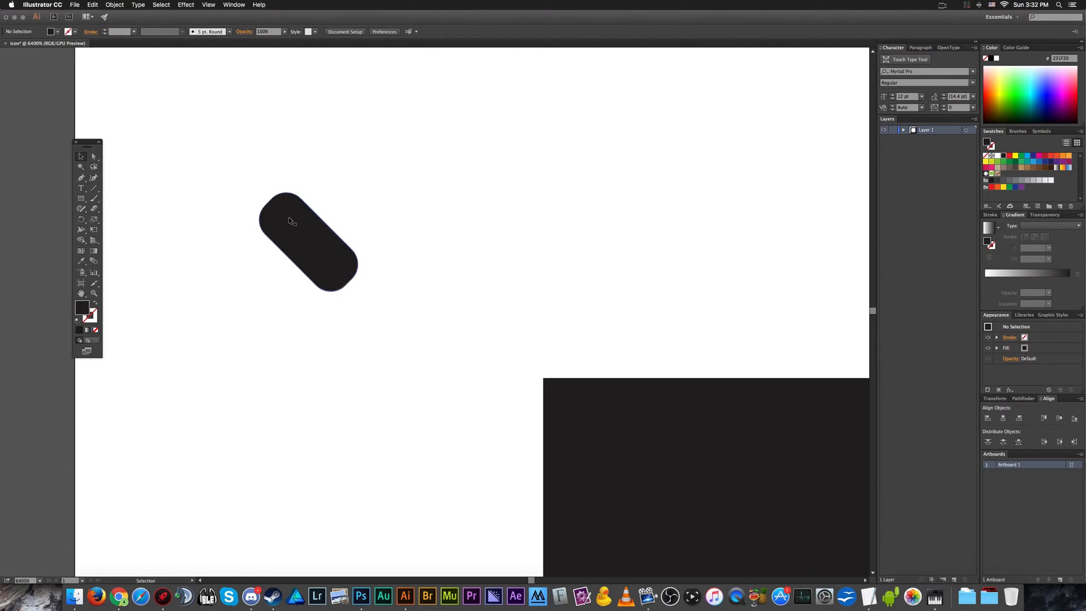
{"action": "left_click", "coordinate": [326, 257]}
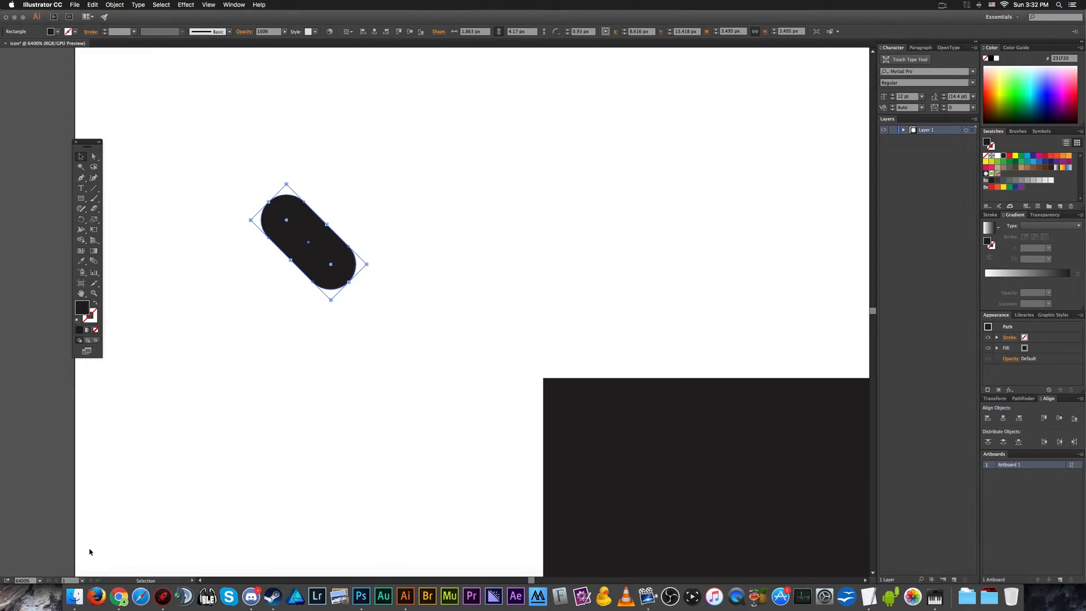
Switch to Chrome and examine the enlarged 4th Gen Intel Core i7 photo for its small corner contacts.
{"action": "left_click", "coordinate": [119, 596]}
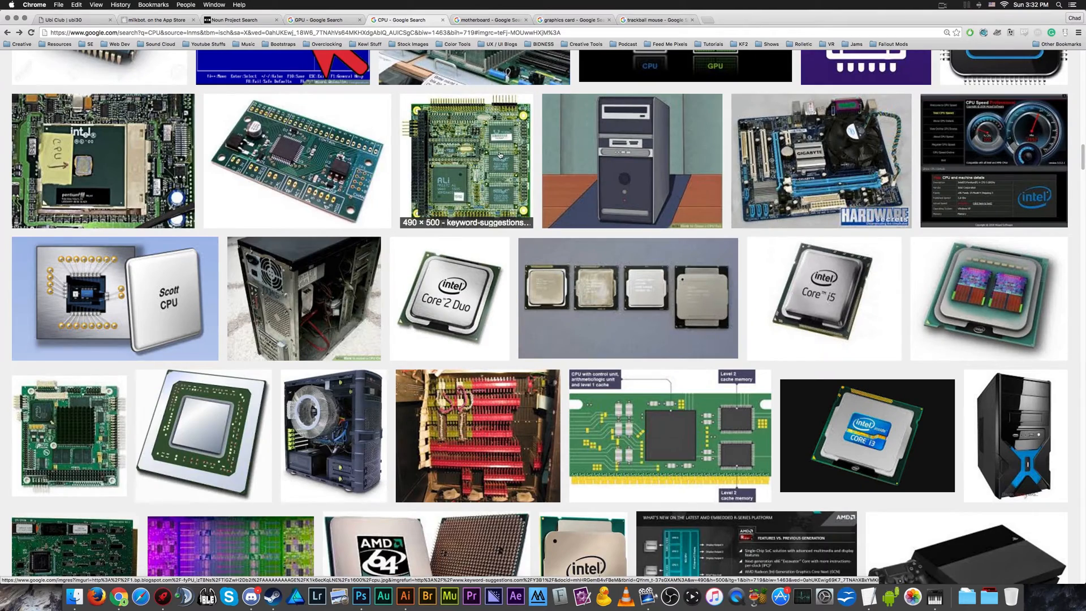
{"action": "scroll", "coordinate": [500, 155], "scroll_direction": "up", "scroll_amount": 10}
{"action": "left_click", "coordinate": [477, 174]}
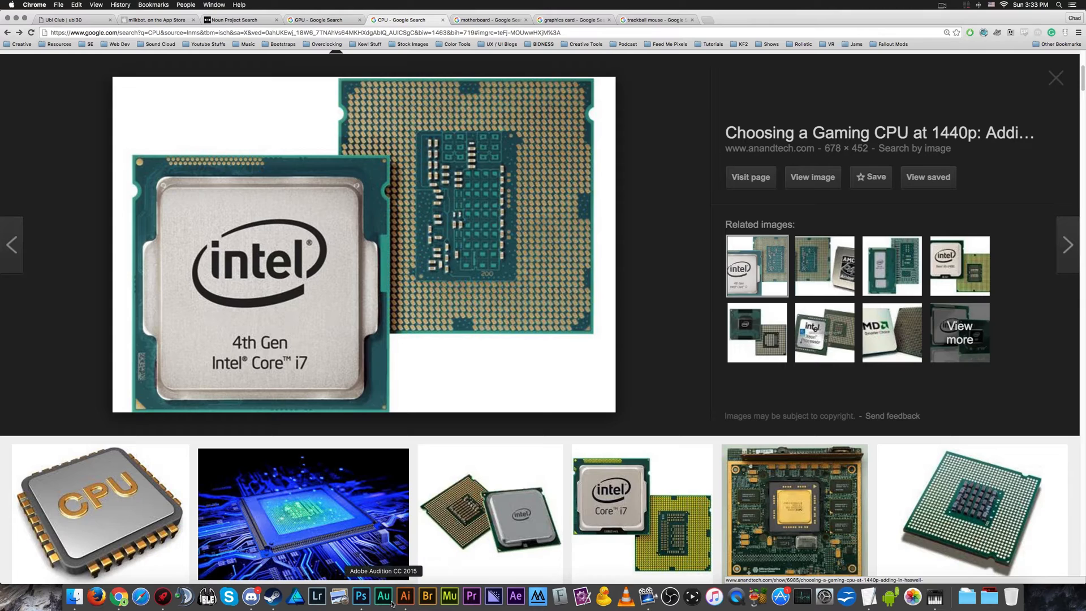
Switch back to Illustrator and duplicate the diagonal pill directly below the original.
{"action": "left_click", "coordinate": [411, 600]}
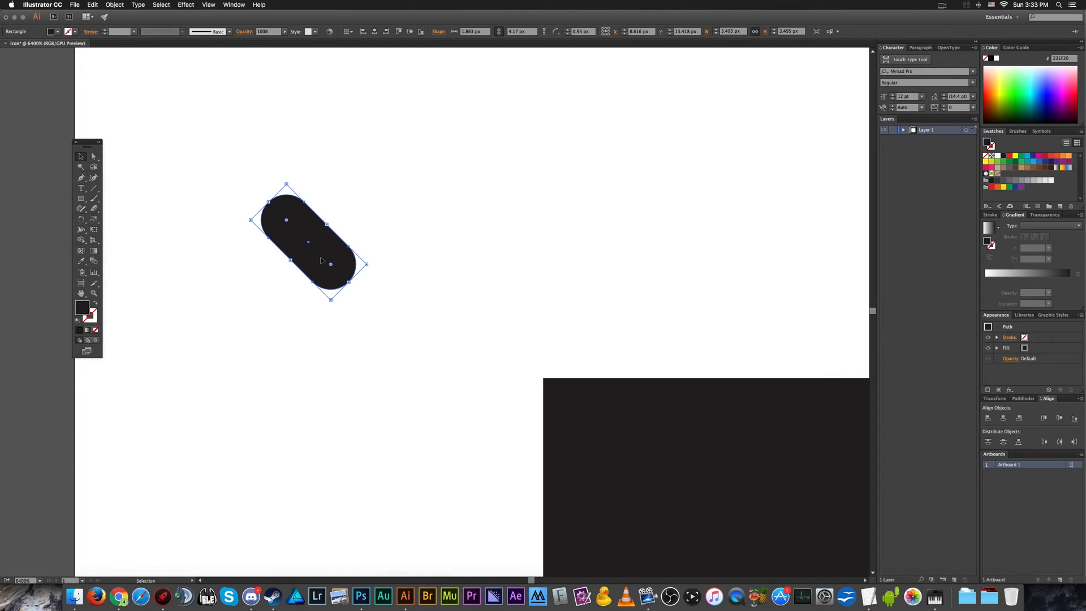
{"action": "left_click_drag", "start_coordinate": [321, 263], "coordinate": [320, 337]}
{"action": "left_click", "coordinate": [314, 403]}
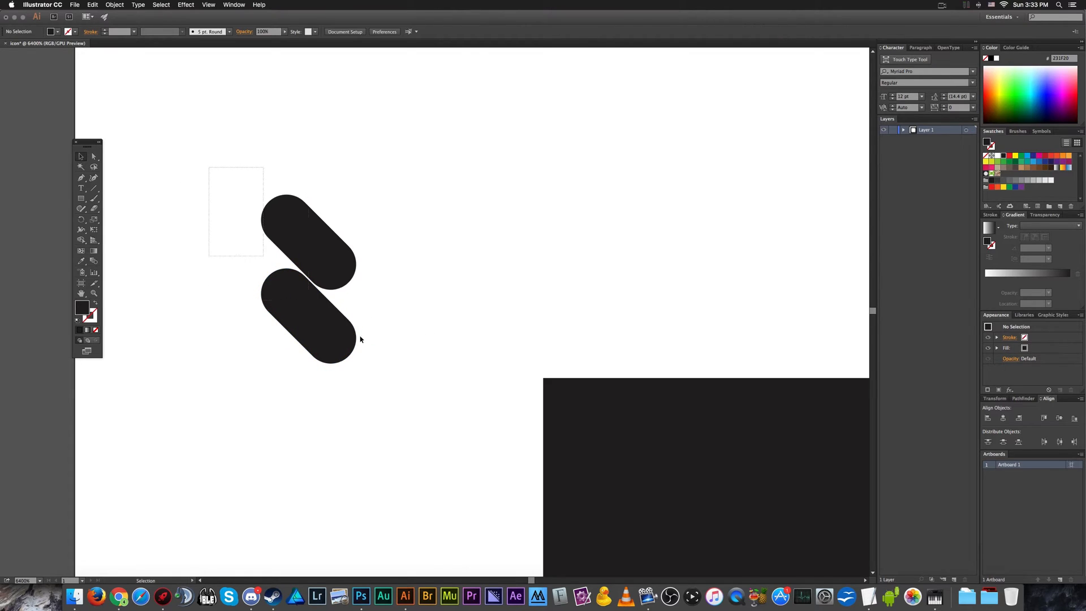
Fill both pills with white and move them onto the upper-left corner of the black square.
{"action": "key", "text": "super+a"}
{"action": "left_click", "coordinate": [59, 32]}
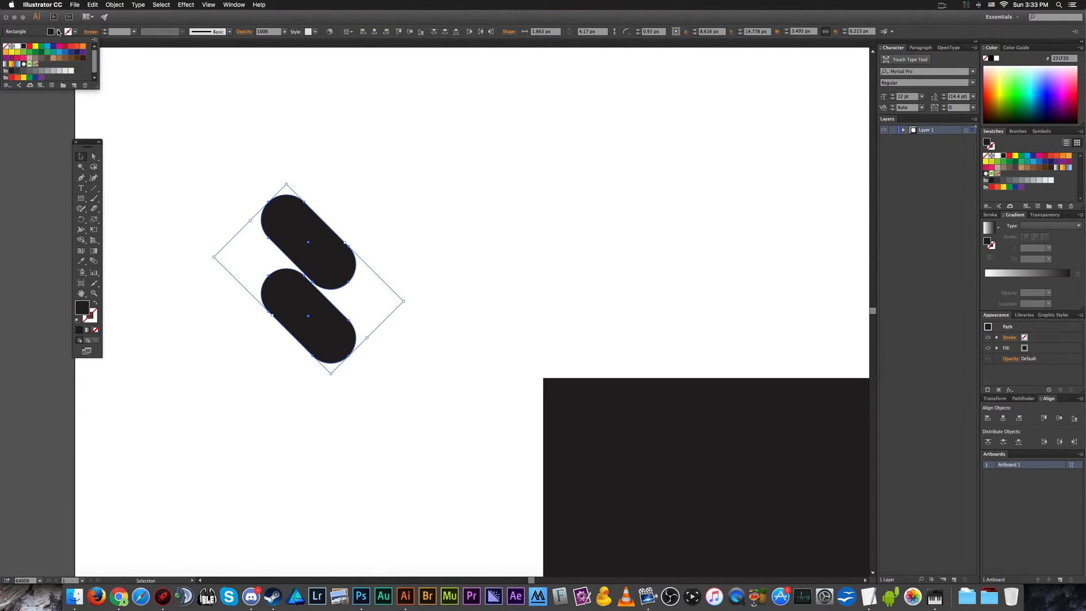
{"action": "left_click", "coordinate": [18, 46]}
{"action": "left_click_drag", "start_coordinate": [285, 210], "coordinate": [600, 414]}
{"action": "scroll", "coordinate": [609, 424], "scroll_direction": "down", "scroll_amount": 8}
{"action": "scroll", "coordinate": [609, 424], "scroll_direction": "up", "scroll_amount": 8}
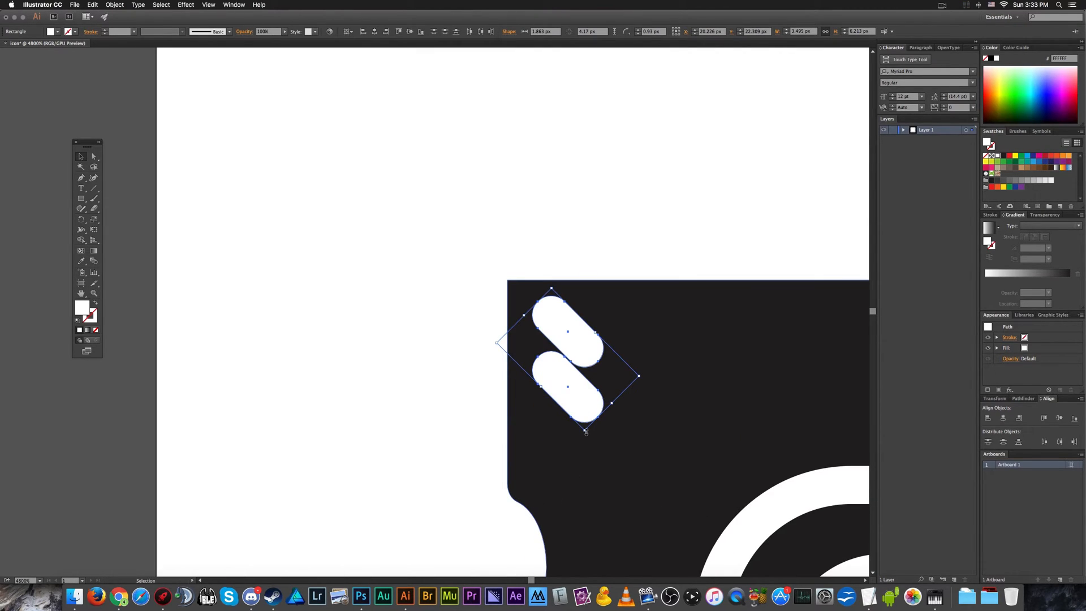
Reposition the lower white pill slightly farther below the upper one to widen the gap between them.
{"action": "left_click", "coordinate": [582, 388]}
{"action": "key", "text": "Delete"}
{"action": "key", "text": "super+z"}
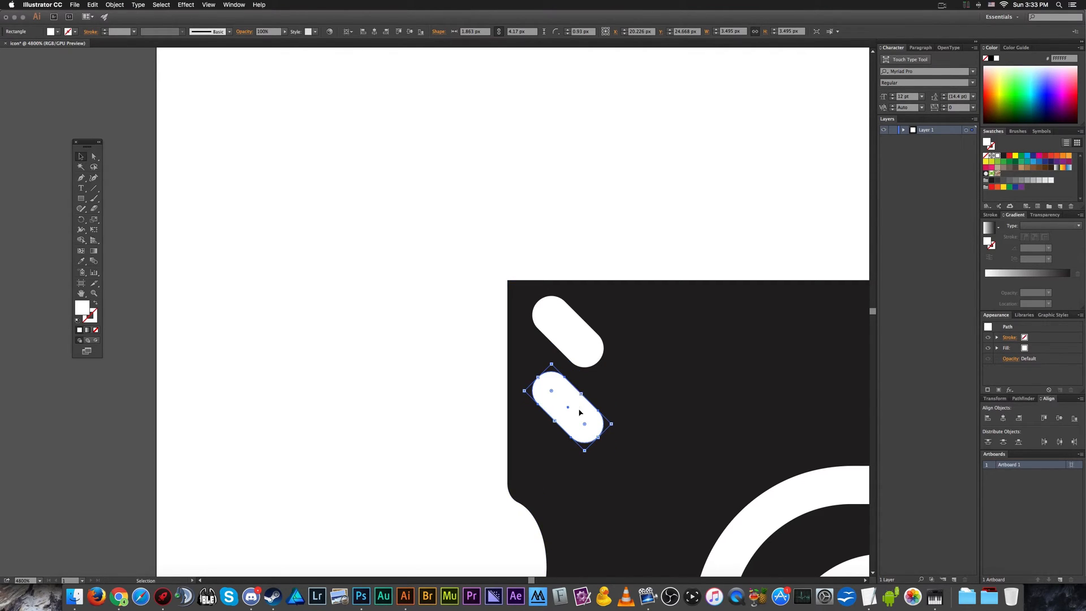
{"action": "left_click", "coordinate": [580, 410], "text": "shift"}
{"action": "mouse_move", "coordinate": [582, 401]}
{"action": "left_mouse_down"}
{"action": "mouse_move", "coordinate": [573, 406]}
{"action": "mouse_move", "coordinate": [574, 384]}
{"action": "mouse_move", "coordinate": [581, 430]}
{"action": "mouse_move", "coordinate": [575, 346]}
{"action": "mouse_move", "coordinate": [580, 440]}
{"action": "mouse_move", "coordinate": [681, 409]}
{"action": "mouse_move", "coordinate": [549, 412]}
{"action": "mouse_move", "coordinate": [616, 417]}
{"action": "mouse_move", "coordinate": [565, 421]}
{"action": "mouse_move", "coordinate": [579, 411]}
{"action": "left_mouse_up"}
{"action": "left_click", "coordinate": [437, 363]}
{"action": "scroll", "coordinate": [437, 363], "scroll_direction": "down", "scroll_amount": 6}
{"action": "scroll", "coordinate": [432, 364], "scroll_direction": "up", "scroll_amount": 4}
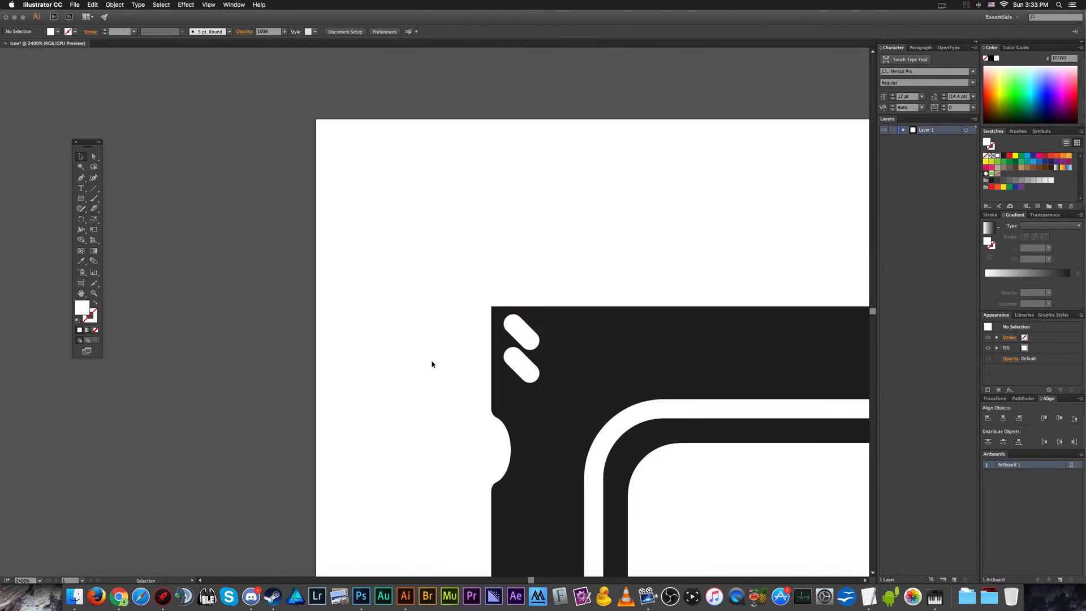
Scale both white pills down together to about 0.87 × 1.94 px each, keeping them in the black square's upper-left corner.
{"action": "scroll", "coordinate": [571, 374], "scroll_direction": "up", "scroll_amount": 2}
{"action": "left_click", "coordinate": [450, 348]}
{"action": "left_click_drag", "start_coordinate": [488, 372], "coordinate": [488, 377]}
{"action": "left_click", "coordinate": [486, 317]}
{"action": "left_click", "coordinate": [485, 355], "text": "shift"}
{"action": "left_click_drag", "start_coordinate": [490, 404], "coordinate": [487, 317]}
{"action": "left_click", "coordinate": [317, 311]}
Duplicate the vertical pair of pills horizontally to form three evenly spaced columns.
{"action": "left_click", "coordinate": [465, 270]}
{"action": "left_click", "coordinate": [465, 300], "text": "shift"}
{"action": "left_click_drag", "start_coordinate": [467, 306], "coordinate": [517, 311]}
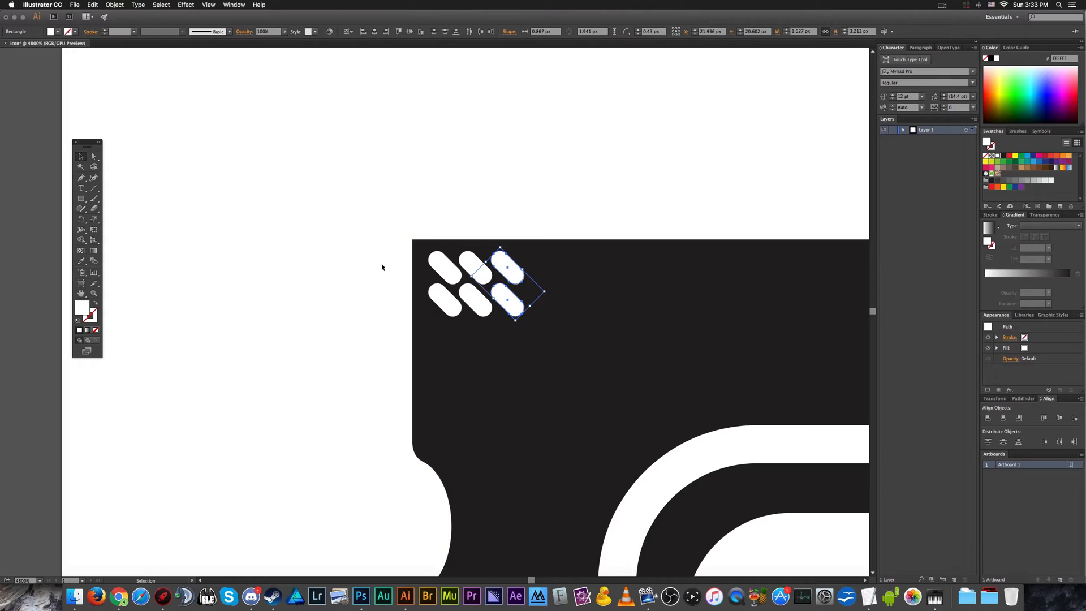
{"action": "left_click", "coordinate": [404, 377]}
Select all six white pills and duplicate them horizontally to extend the pattern to six columns.
{"action": "left_click", "coordinate": [503, 300]}
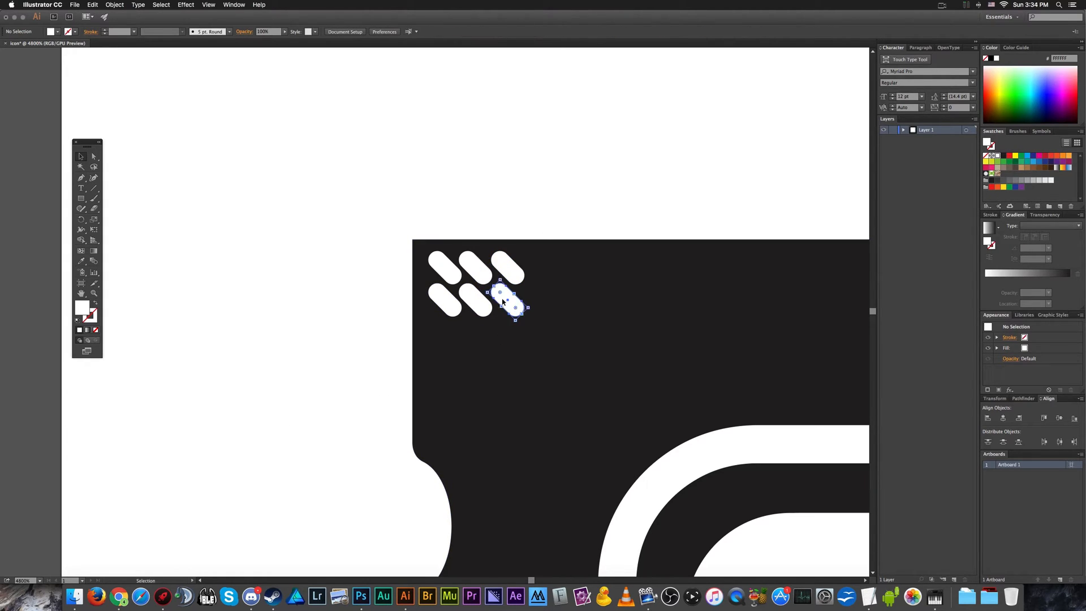
{"action": "left_click", "coordinate": [478, 302], "text": "shift"}
{"action": "left_click", "coordinate": [473, 263], "text": "shift"}
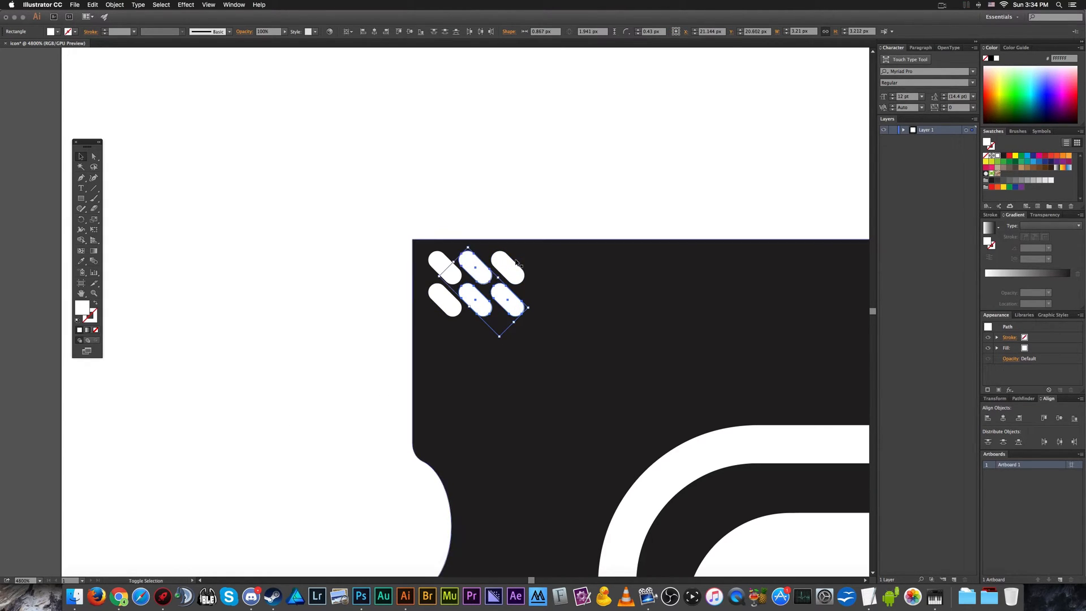
{"action": "left_click", "coordinate": [508, 268], "text": "shift"}
{"action": "left_click", "coordinate": [447, 298], "text": "shift"}
{"action": "left_click", "coordinate": [446, 265], "text": "shift"}
{"action": "left_click_drag", "start_coordinate": [507, 308], "coordinate": [603, 308]}
{"action": "left_click", "coordinate": [597, 180]}
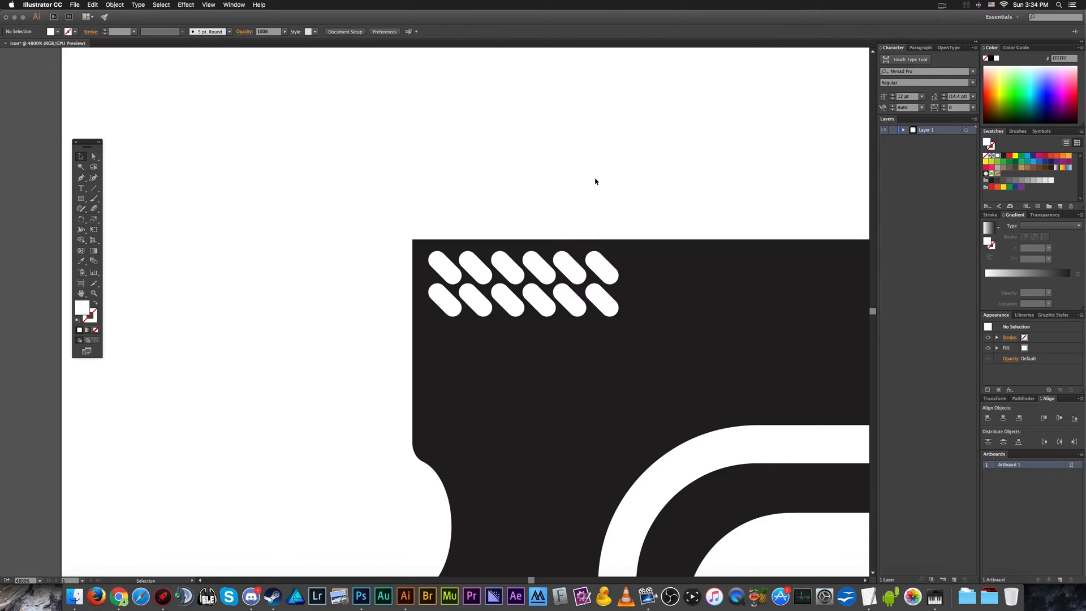
Expand Layer 1 and lock the black square's path so it cannot be selected.
{"action": "scroll", "coordinate": [596, 179], "scroll_direction": "down", "scroll_amount": 3}
{"action": "scroll", "coordinate": [595, 181], "scroll_direction": "down", "scroll_amount": 2}
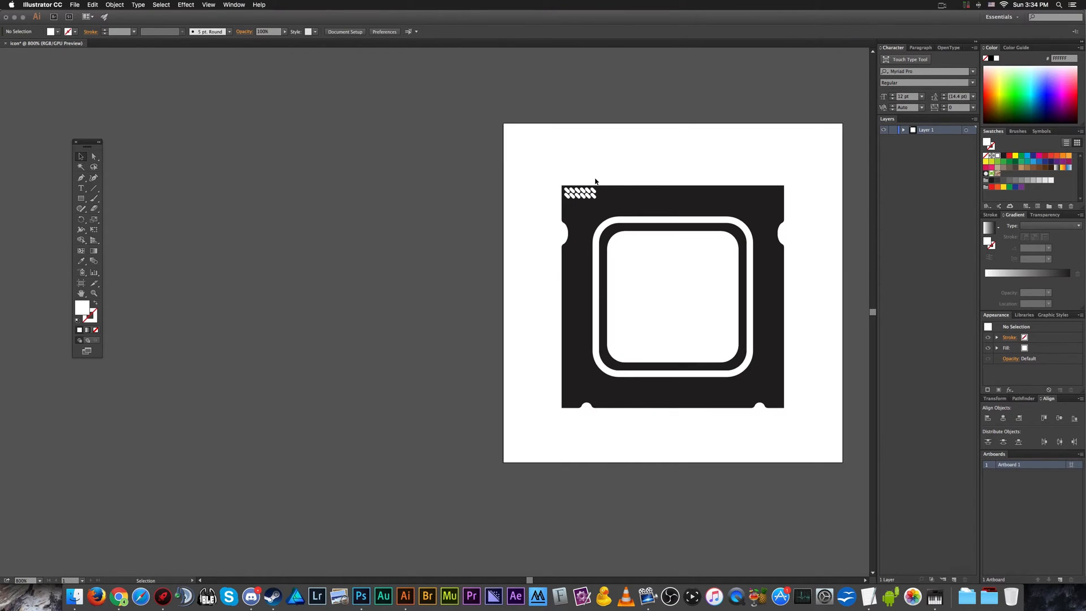
{"action": "scroll", "coordinate": [605, 181], "scroll_direction": "up", "scroll_amount": 6}
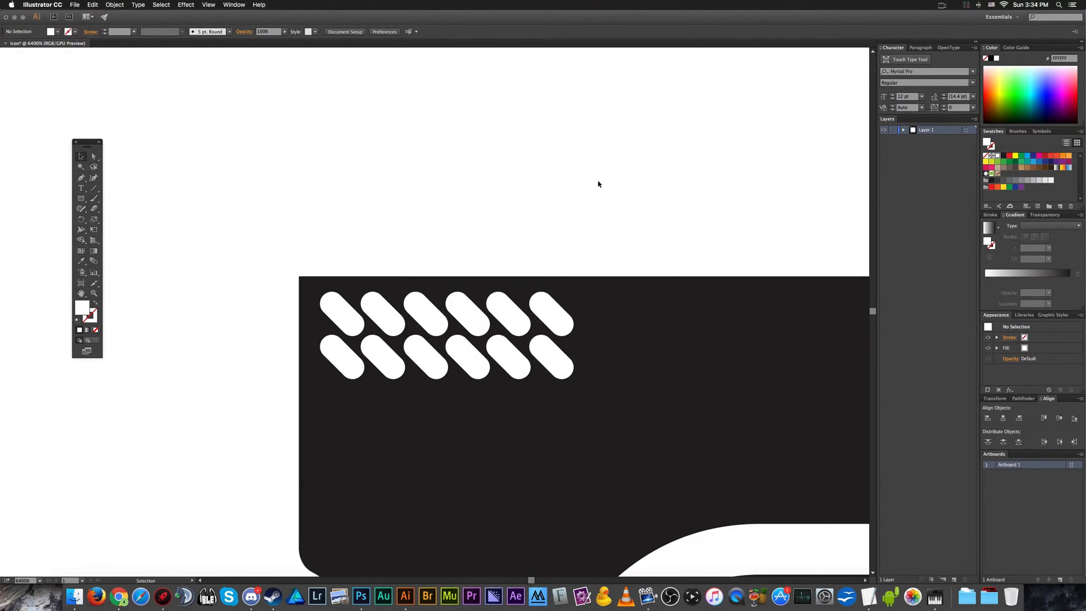
{"action": "left_click", "coordinate": [728, 331]}
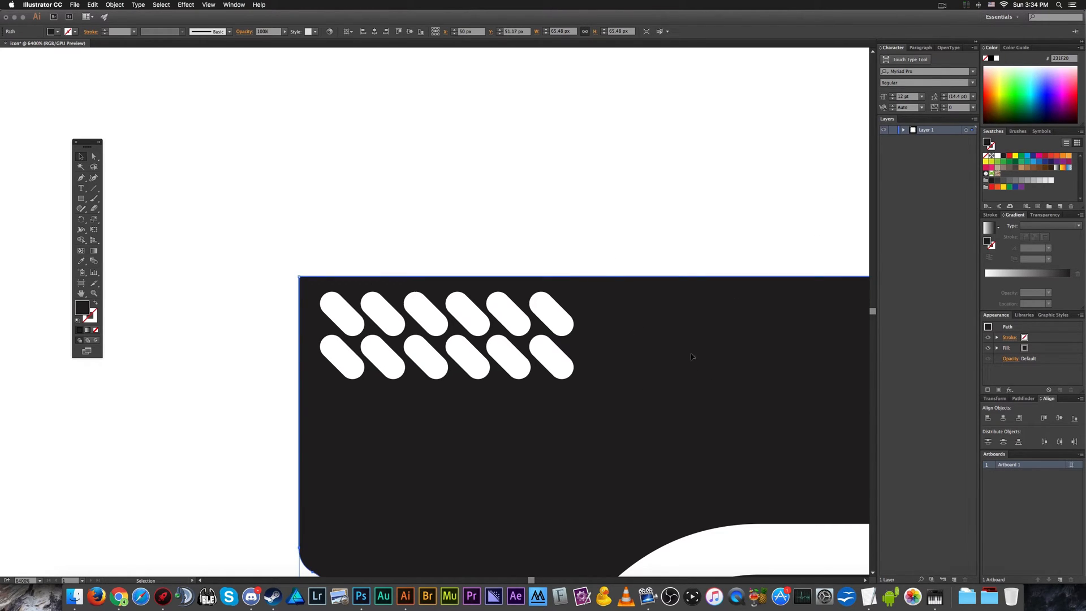
{"action": "left_click", "coordinate": [902, 130]}
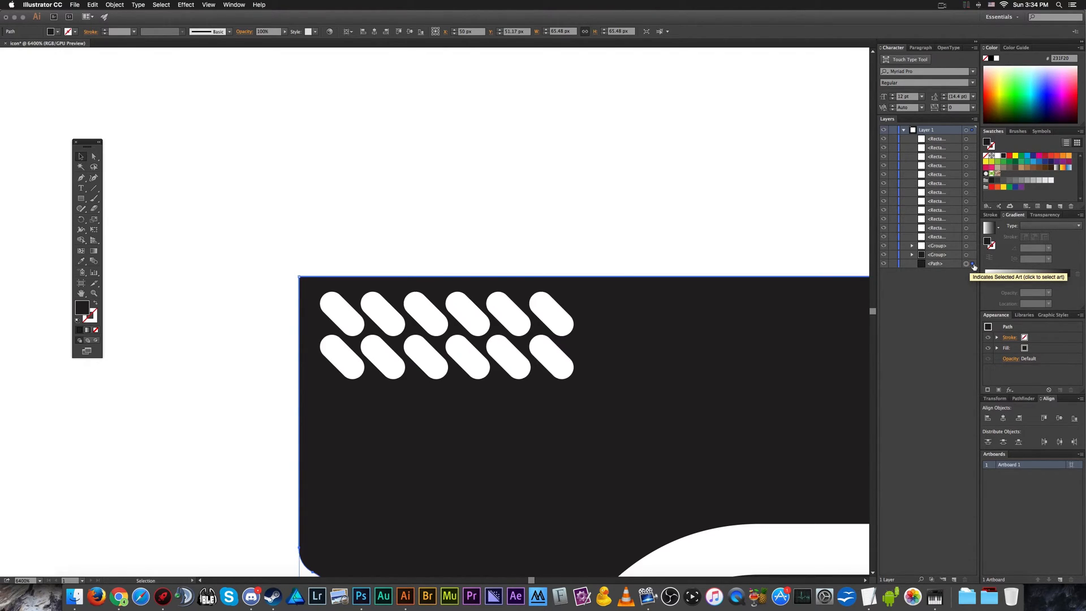
{"action": "left_click", "coordinate": [893, 264]}
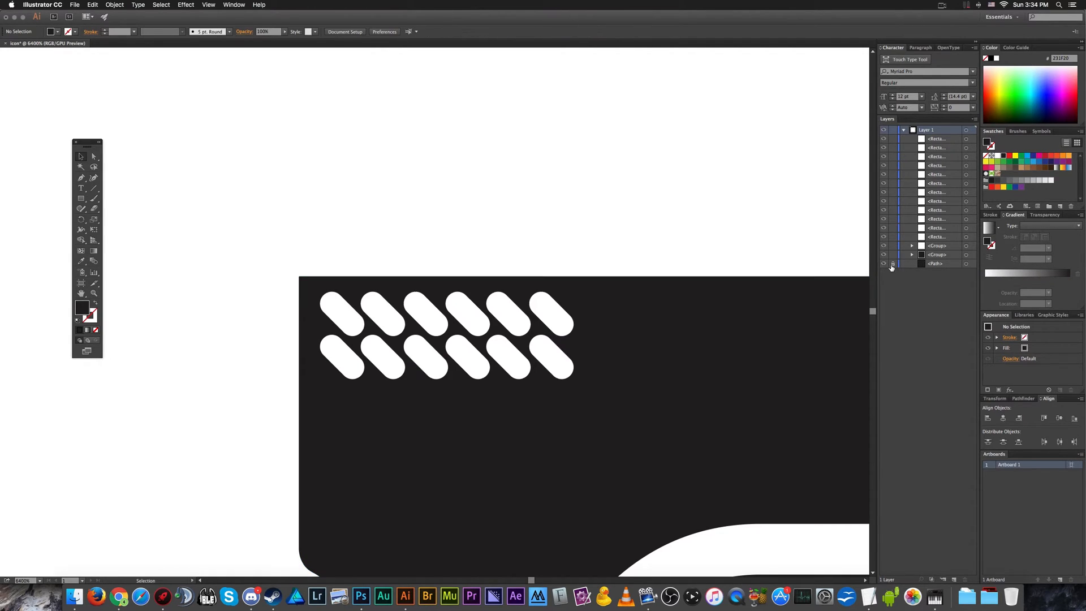
{"action": "scroll", "coordinate": [614, 321], "scroll_direction": "down", "scroll_amount": 7}
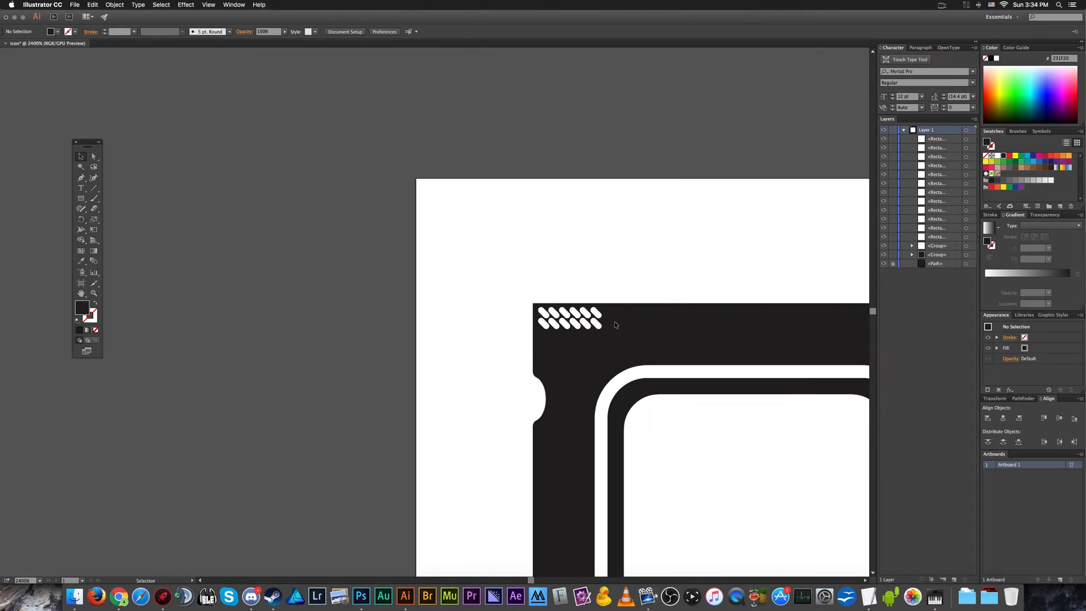
{"action": "scroll", "coordinate": [614, 321], "scroll_direction": "up", "scroll_amount": 5}
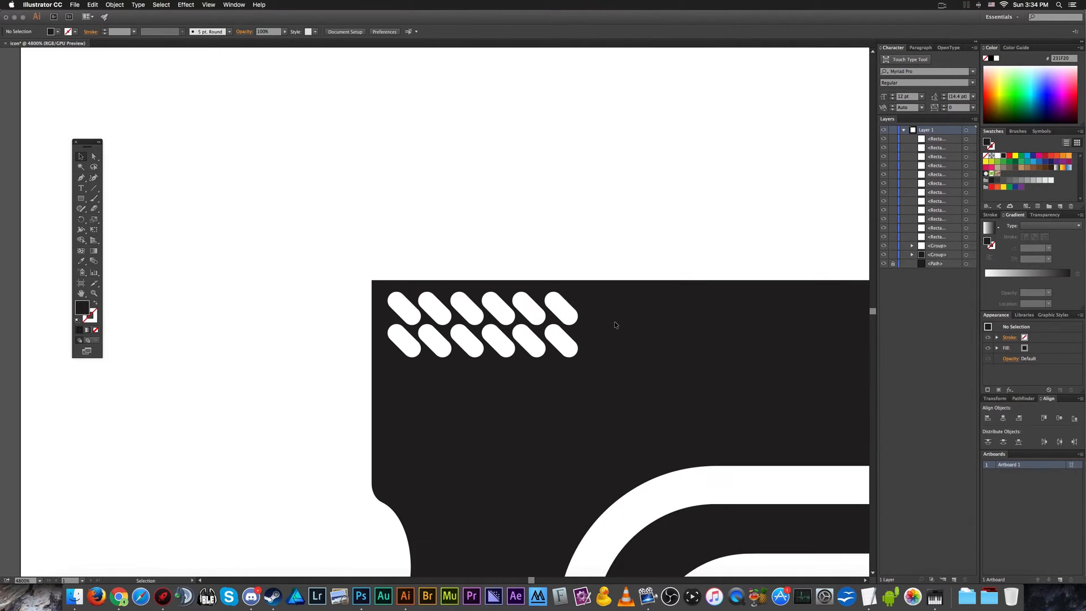
Select all twelve white pills and duplicate them horizontally to extend the pattern to twelve columns.
{"action": "left_click_drag", "start_coordinate": [373, 263], "coordinate": [638, 373]}
{"action": "left_click_drag", "start_coordinate": [562, 342], "coordinate": [753, 354]}
{"action": "left_click", "coordinate": [608, 248]}
{"action": "scroll", "coordinate": [608, 249], "scroll_direction": "down", "scroll_amount": 5}
{"action": "scroll", "coordinate": [608, 247], "scroll_direction": "up", "scroll_amount": 3}
Select all 24 white pills and scale them up together to about 0.92 × 2.06 px each.
{"action": "left_click_drag", "start_coordinate": [443, 220], "coordinate": [738, 299]}
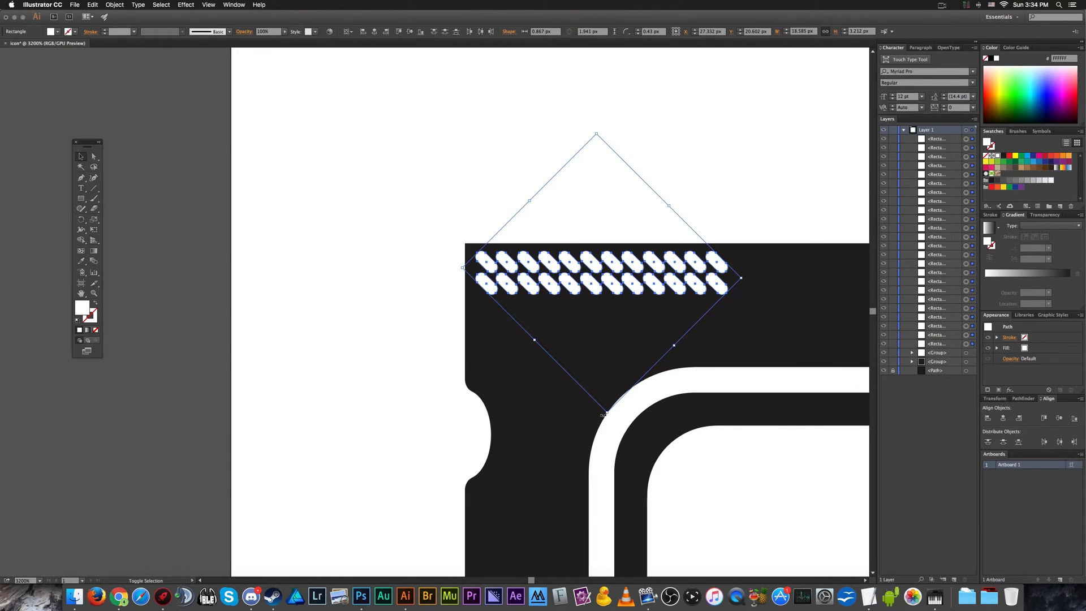
{"action": "left_click_drag", "start_coordinate": [603, 414], "coordinate": [607, 423]}
{"action": "left_click_drag", "start_coordinate": [608, 432], "coordinate": [607, 430]}
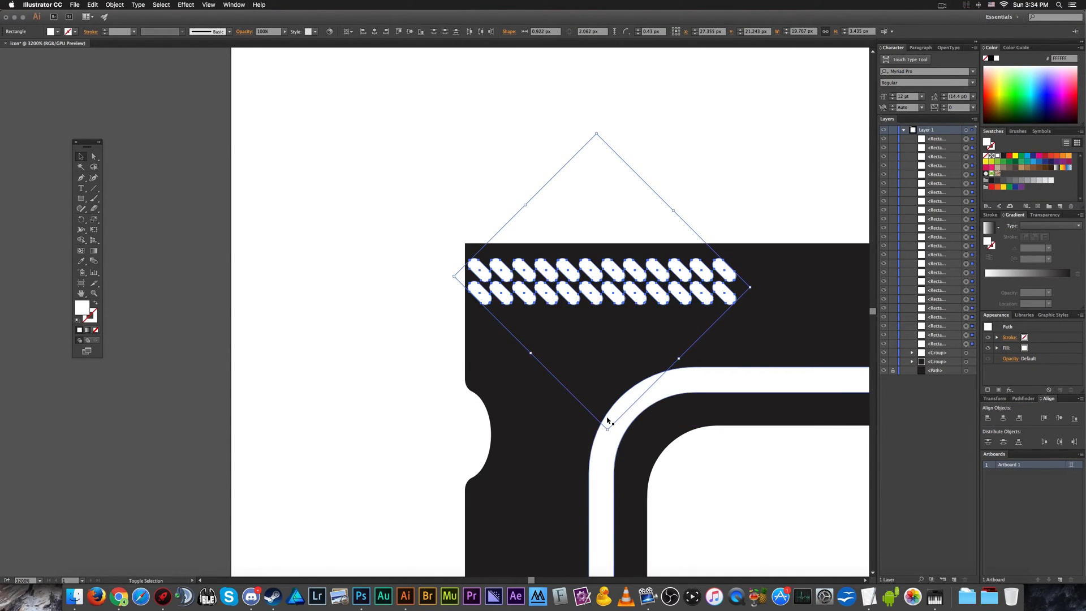
{"action": "key", "text": "super+equal"}
{"action": "key", "text": "super+minus"}
{"action": "key", "text": "super+minus"}
{"action": "key", "text": "super+minus"}
{"action": "key", "text": "super+minus"}
{"action": "key", "text": "super+minus"}
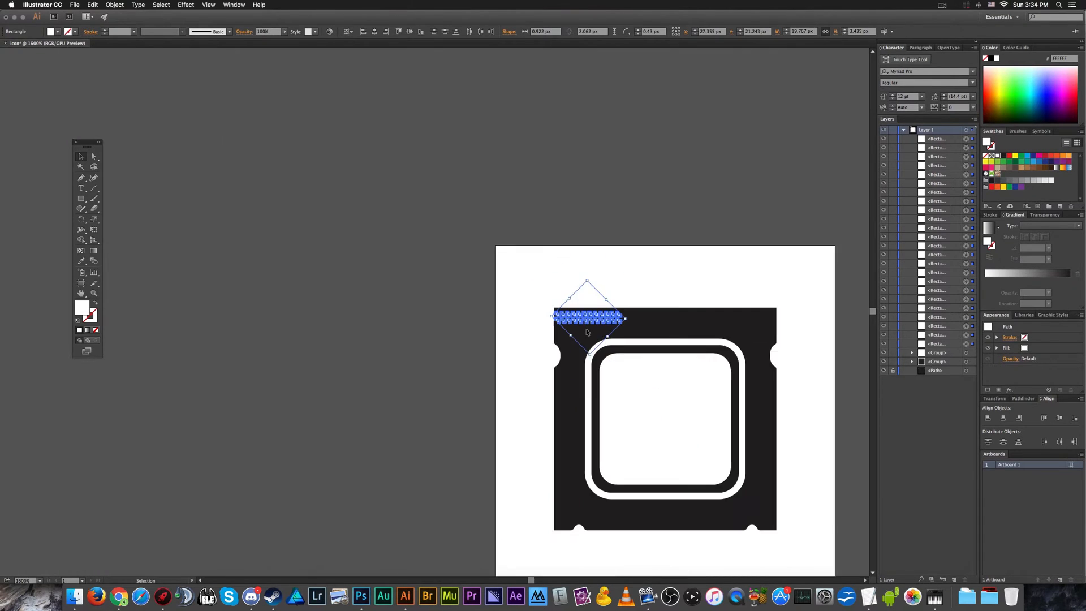
Enlarge the pill pattern to about 1.12 × 2.51 px per pill and position it in the black square's upper-left corner.
{"action": "key", "text": "super+equal"}
{"action": "key", "text": "super+equal"}
{"action": "key", "text": "super+equal"}
{"action": "key", "text": "super+equal"}
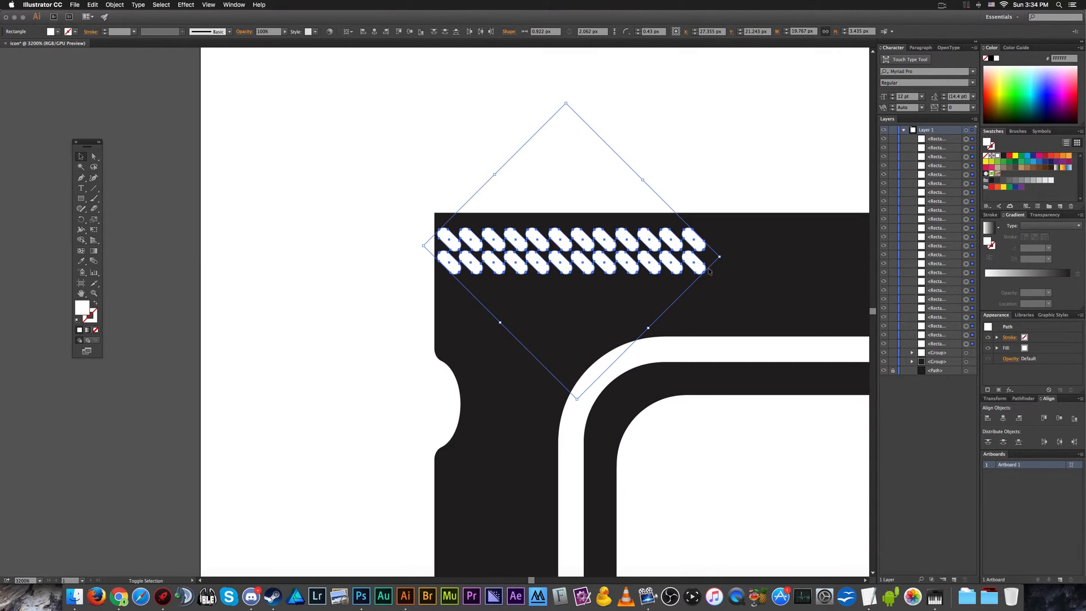
{"action": "left_click_drag", "start_coordinate": [722, 258], "coordinate": [773, 274]}
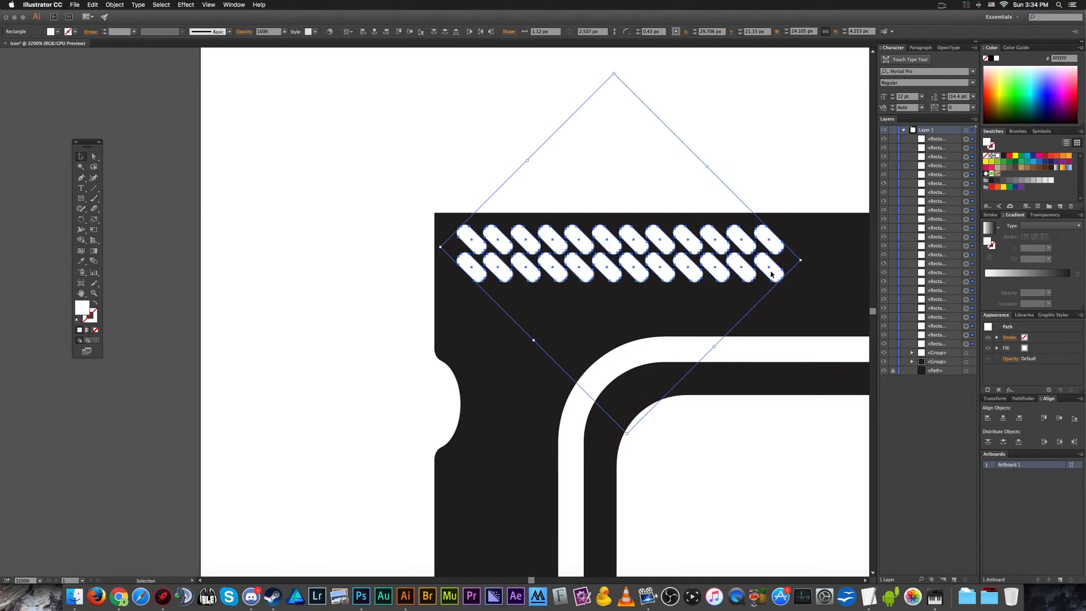
{"action": "key", "text": "Down"}
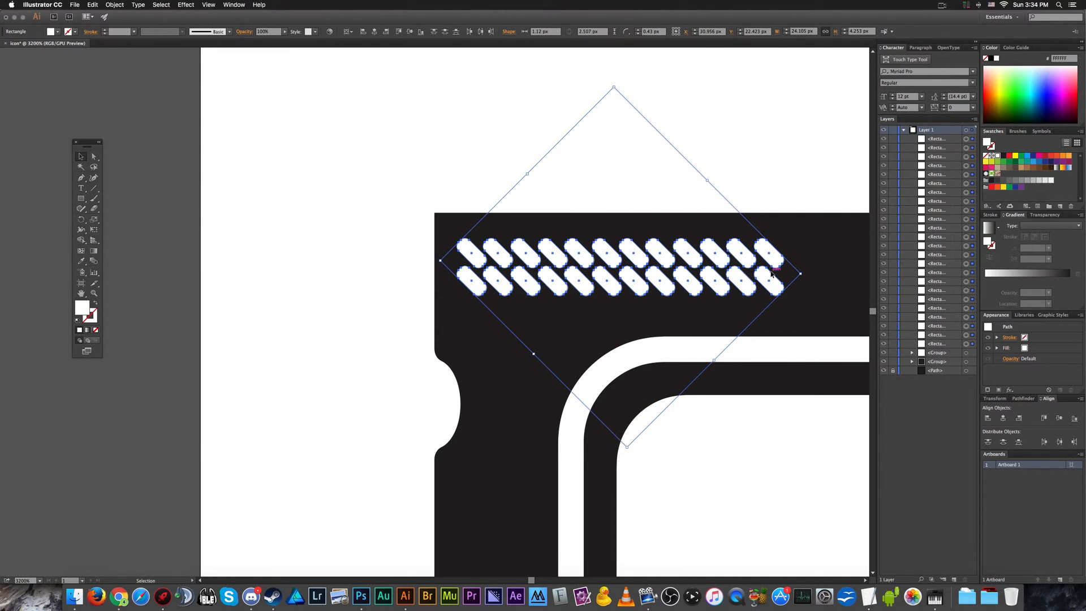
{"action": "left_click_drag", "start_coordinate": [674, 288], "coordinate": [673, 267]}
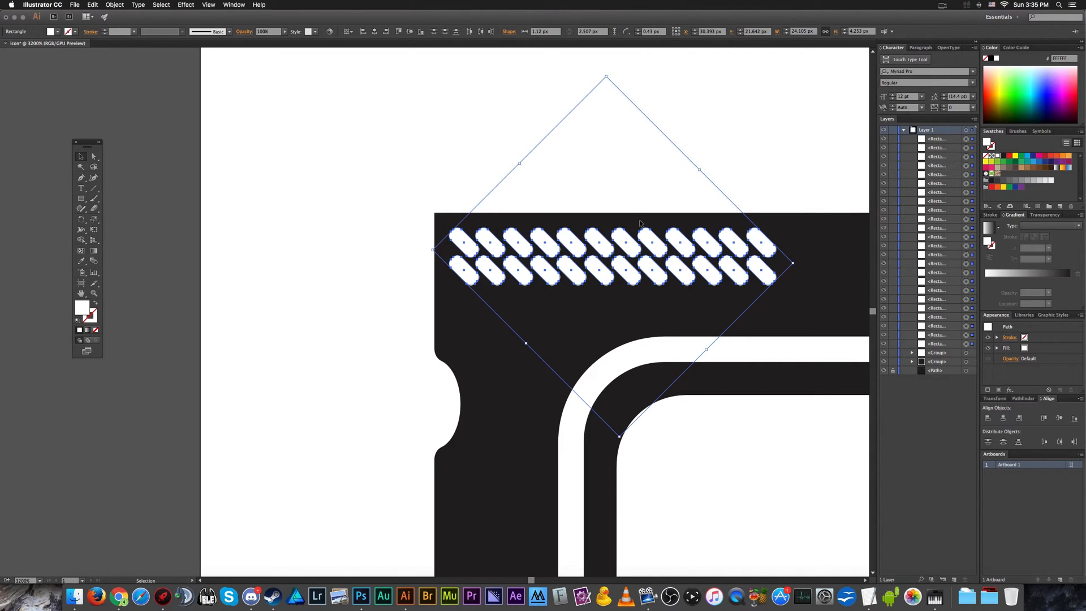
{"action": "scroll", "coordinate": [638, 241], "scroll_direction": "up", "scroll_amount": 2}
{"action": "left_click_drag", "start_coordinate": [614, 247], "coordinate": [612, 245]}
{"action": "scroll", "coordinate": [510, 152], "scroll_direction": "down", "scroll_amount": 2}
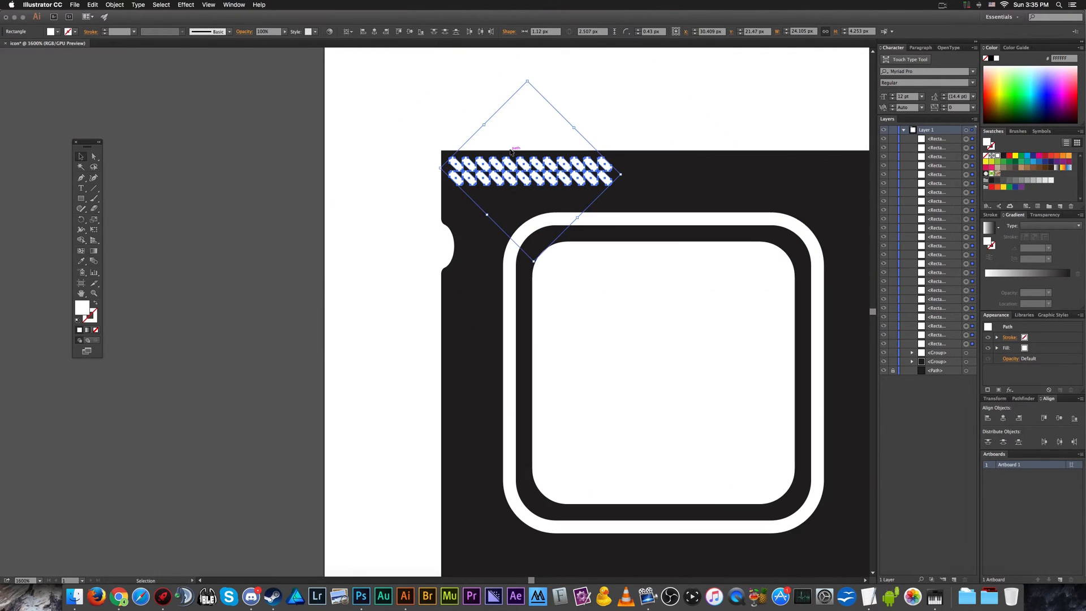
{"action": "left_click", "coordinate": [641, 120]}
Duplicate seven columns of the pill pattern to the black square's bottom edge, just left of the lower-right notch.
{"action": "scroll", "coordinate": [641, 120], "scroll_direction": "down", "scroll_amount": 3}
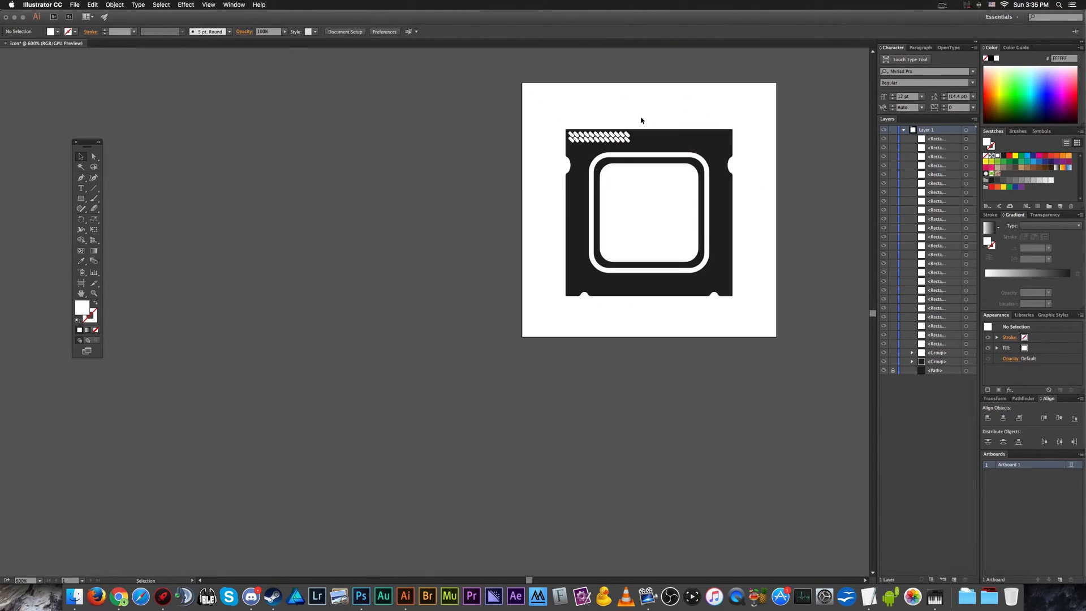
{"action": "scroll", "coordinate": [641, 120], "scroll_direction": "up", "scroll_amount": 3}
{"action": "scroll", "coordinate": [641, 120], "scroll_direction": "down", "scroll_amount": 3}
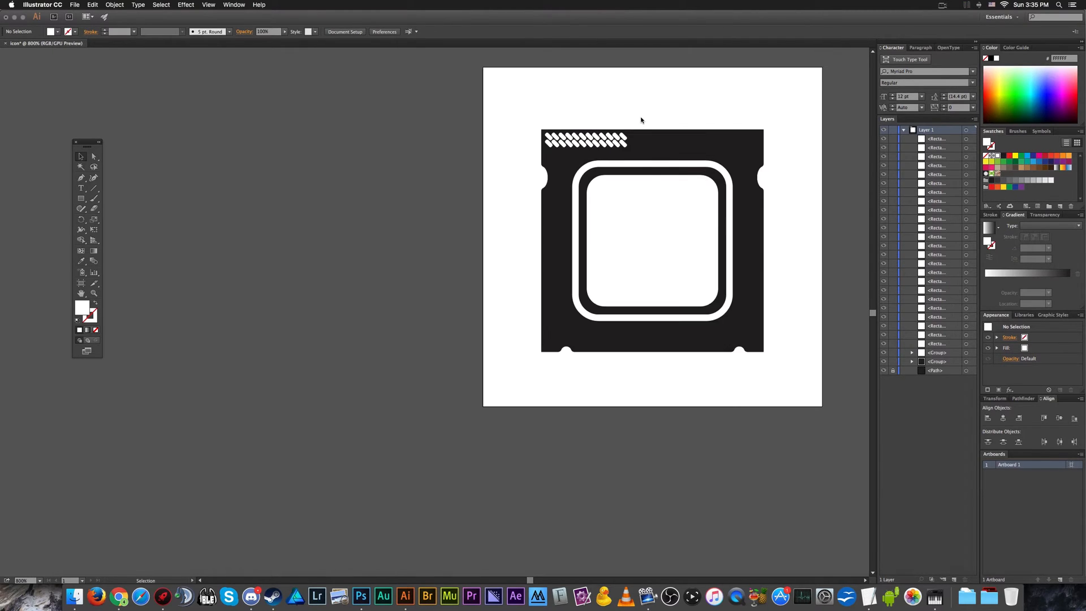
{"action": "scroll", "coordinate": [641, 120], "scroll_direction": "up", "scroll_amount": 1}
{"action": "scroll", "coordinate": [605, 119], "scroll_direction": "up", "scroll_amount": 1}
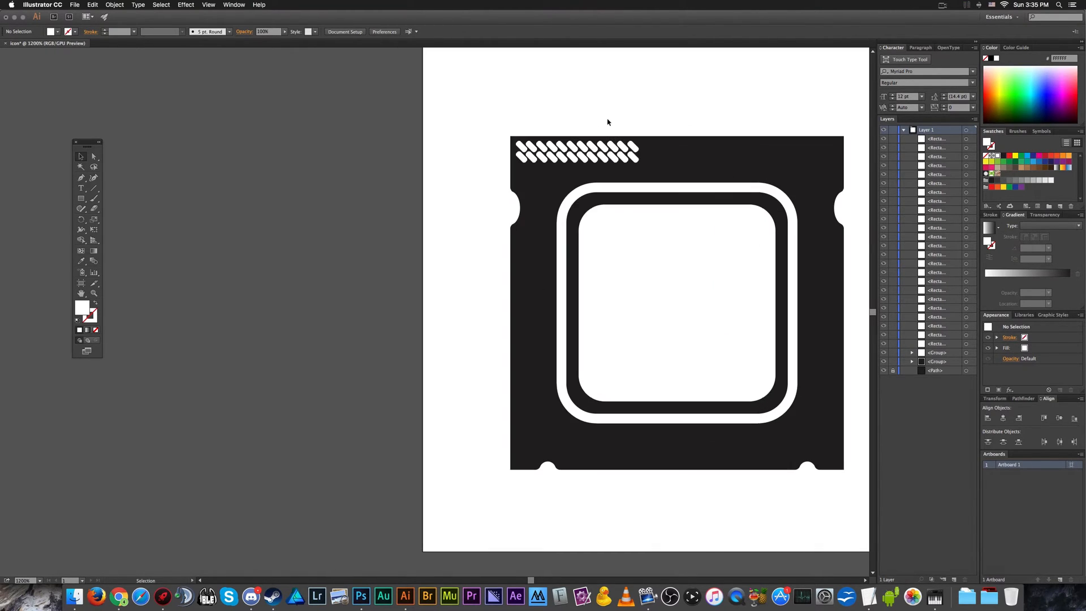
{"action": "left_click_drag", "start_coordinate": [503, 122], "coordinate": [764, 465]}
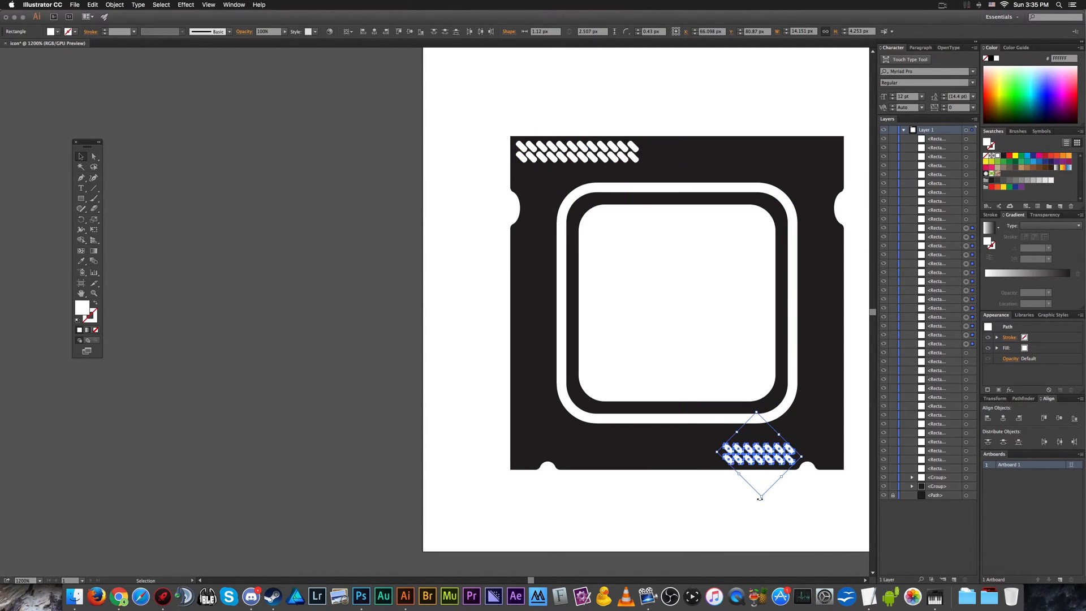
{"action": "left_click", "coordinate": [667, 503]}
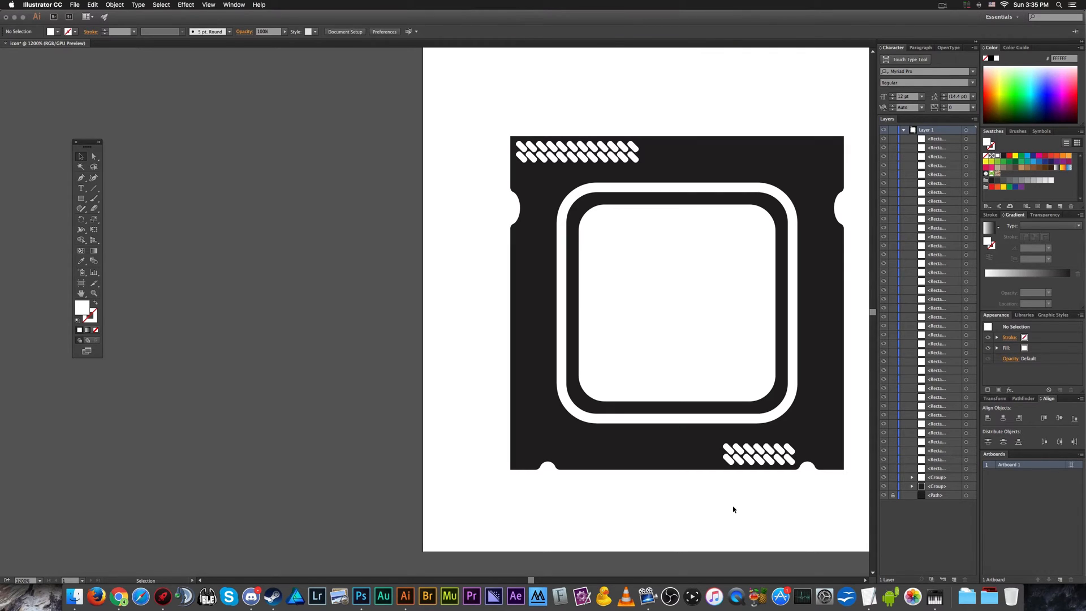
Copy a two-by-two block of the bottom pills along the bottom edge to just right of the lower-left notch.
{"action": "left_click_drag", "start_coordinate": [744, 516], "coordinate": [721, 446]}
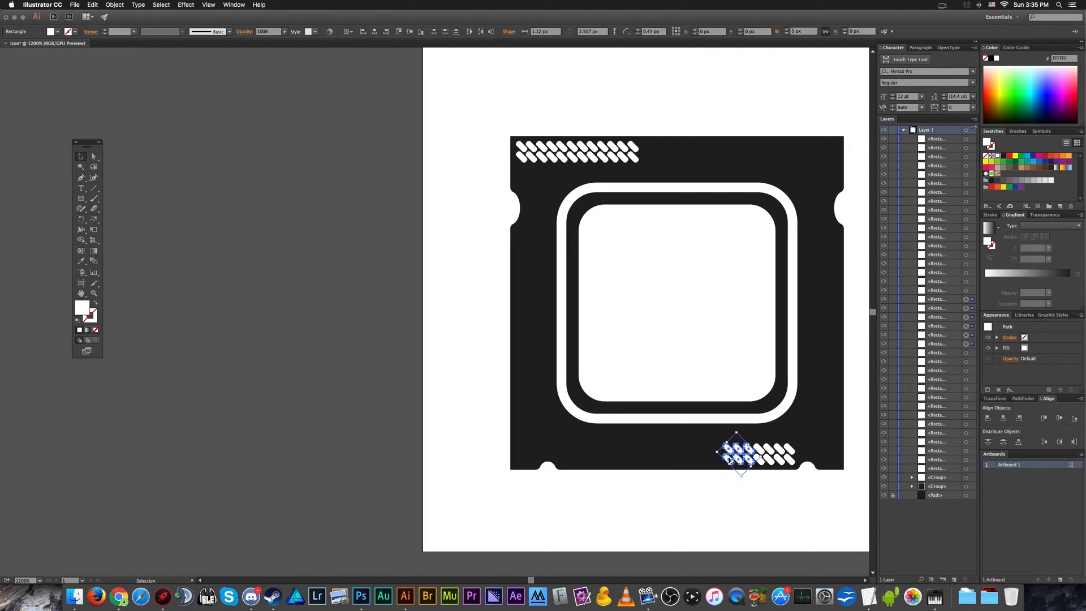
{"action": "scroll", "coordinate": [754, 504], "scroll_direction": "up", "scroll_amount": 2}
{"action": "scroll", "coordinate": [753, 507], "scroll_direction": "up", "scroll_amount": 2}
{"action": "left_click", "coordinate": [688, 451]}
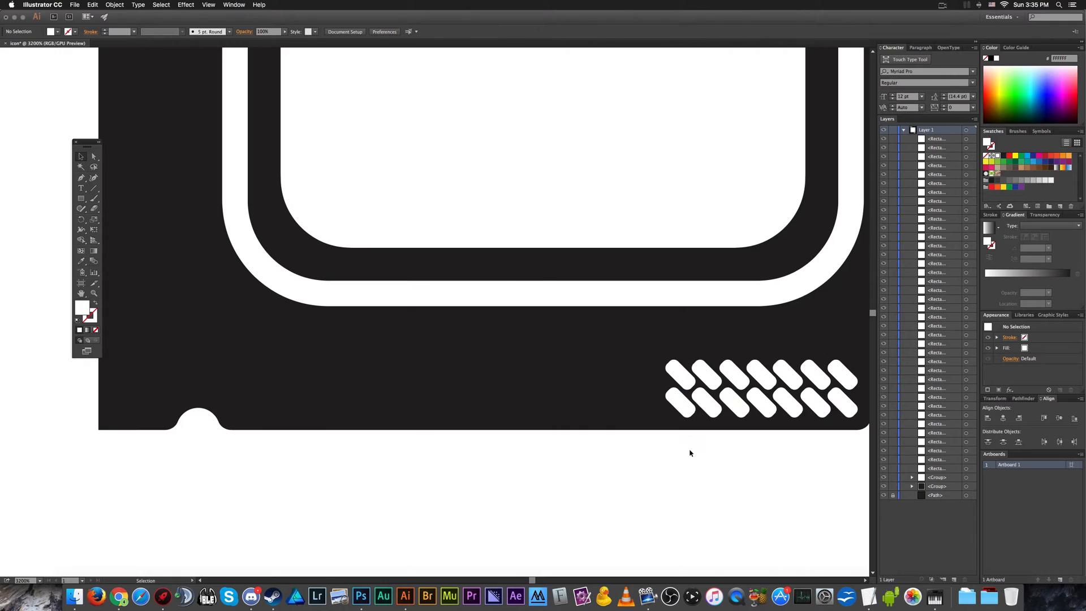
{"action": "left_click_drag", "start_coordinate": [696, 455], "coordinate": [242, 379]}
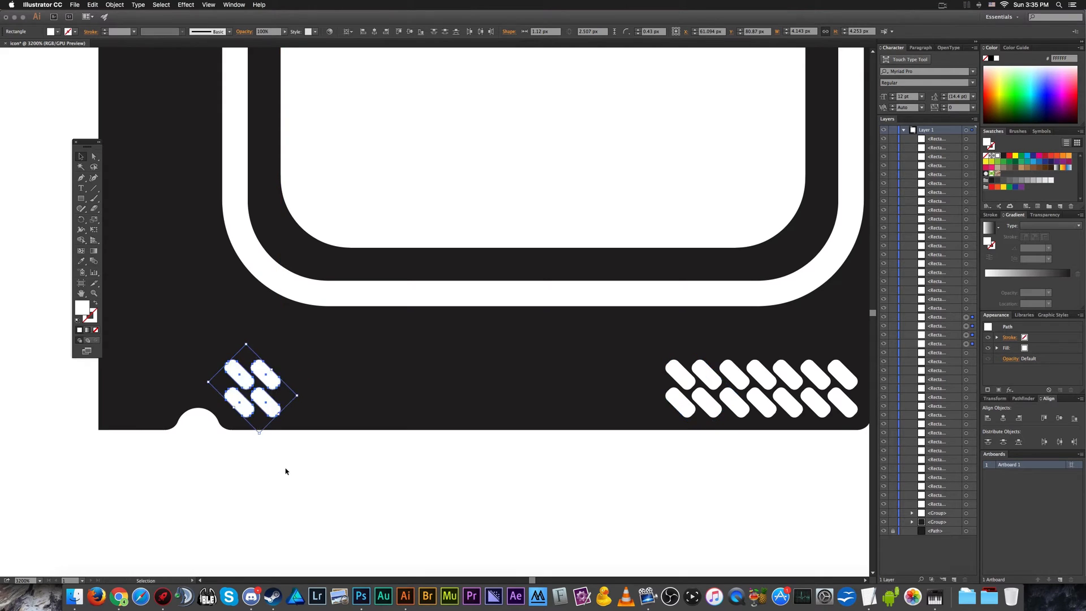
{"action": "left_click", "coordinate": [286, 467]}
{"action": "scroll", "coordinate": [288, 471], "scroll_direction": "down", "scroll_amount": 1}
{"action": "scroll", "coordinate": [287, 471], "scroll_direction": "down", "scroll_amount": 3}
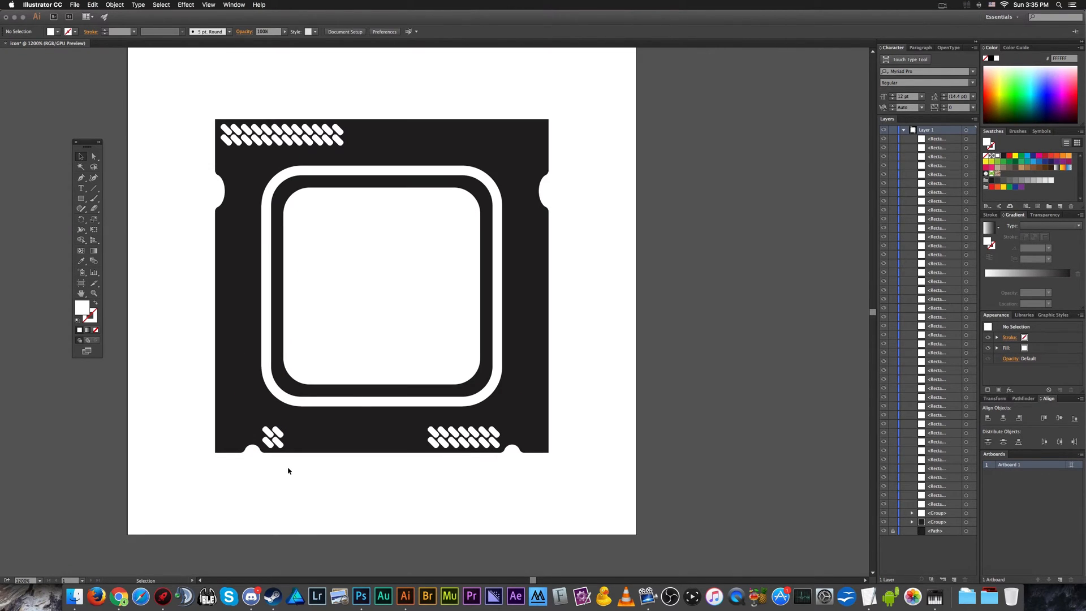
{"action": "scroll", "coordinate": [288, 471], "scroll_direction": "down", "scroll_amount": 1}
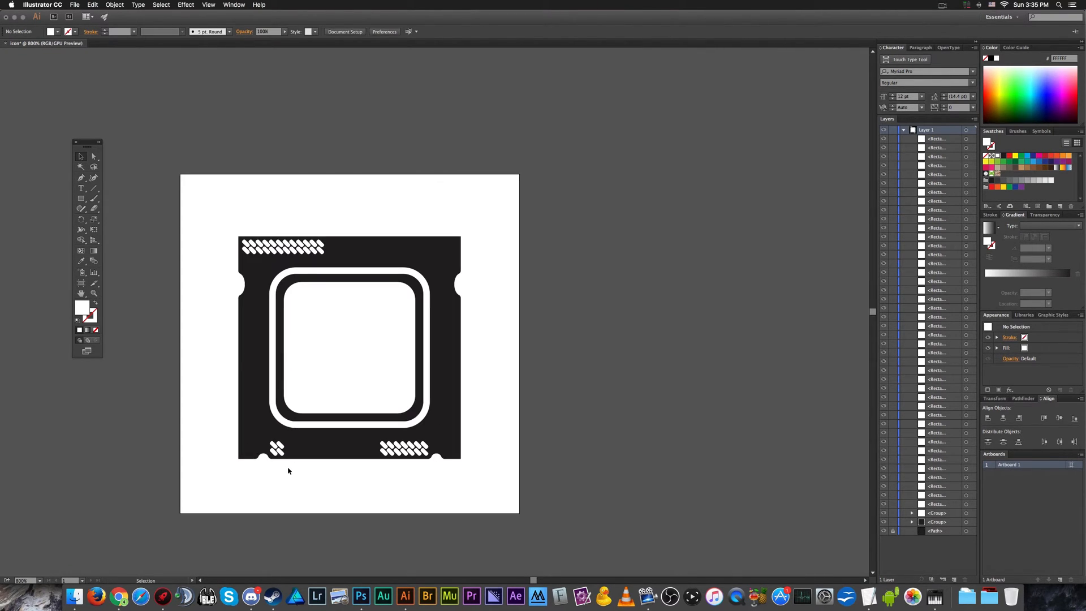
Switch to Chrome and examine the Intel CPU reference photo and the other CPU image results.
{"action": "left_click", "coordinate": [118, 596]}
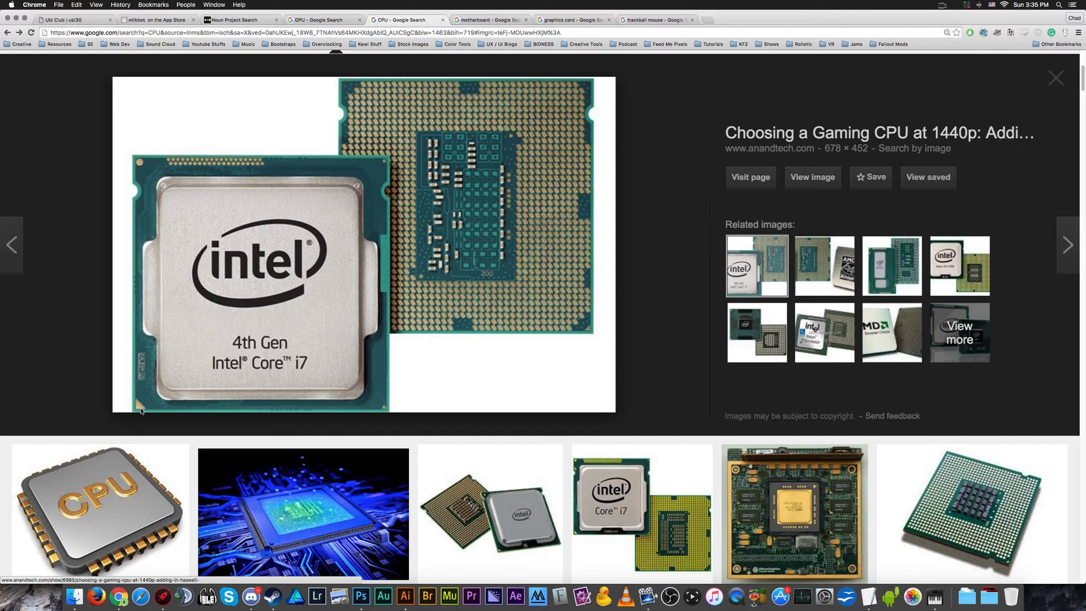
{"action": "scroll", "coordinate": [174, 303], "scroll_direction": "down", "scroll_amount": 3}
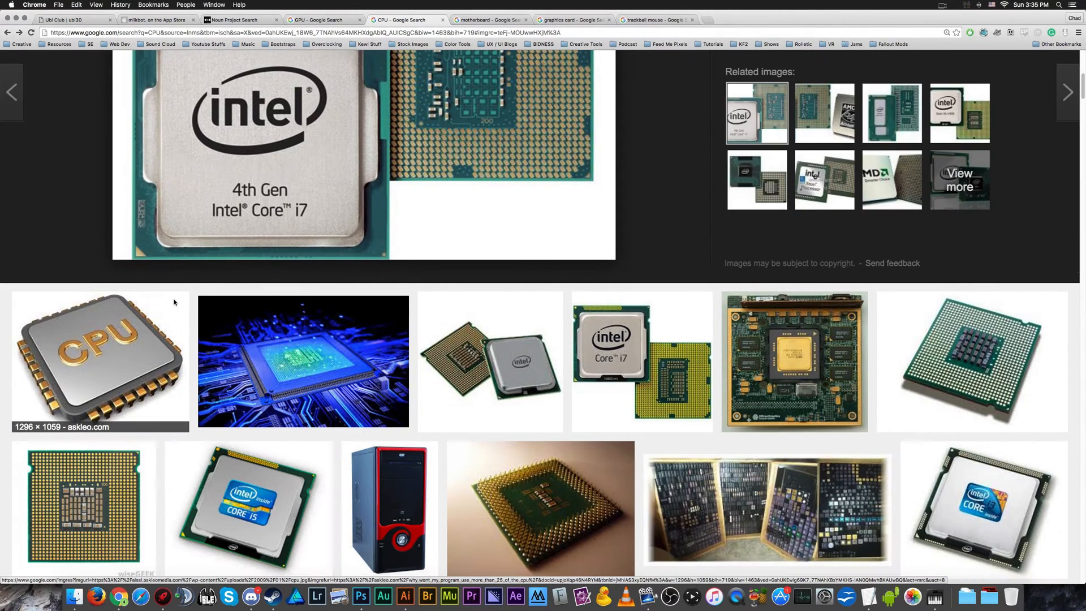
{"action": "scroll", "coordinate": [174, 302], "scroll_direction": "up", "scroll_amount": 5}
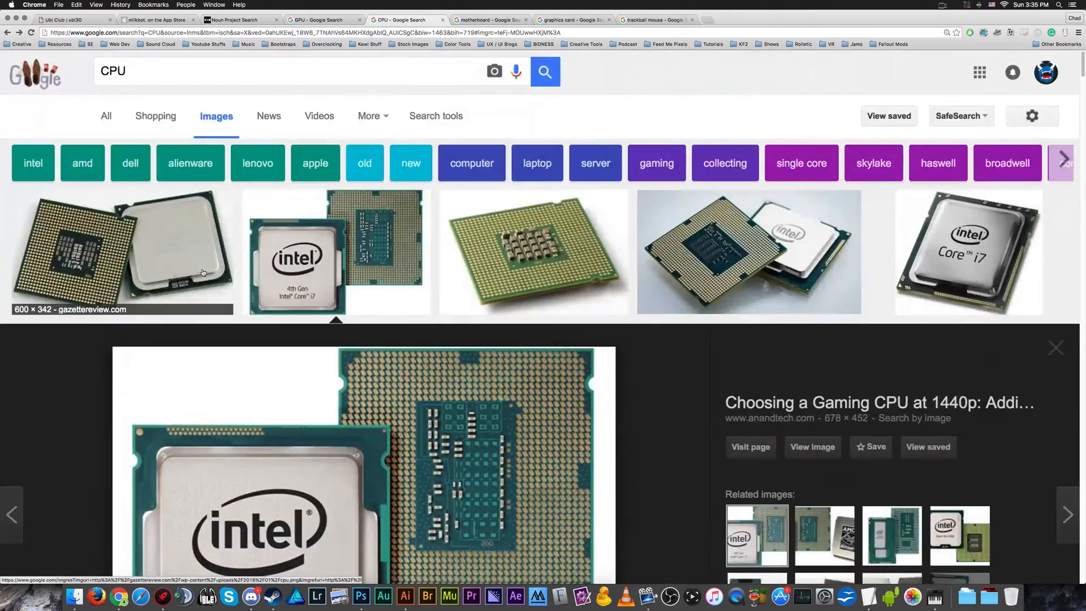
Search Google Images for AMD CPU in a new tab and look through the processor photos.
{"action": "key", "text": "super+t"}
{"action": "type", "text": "AMD"}
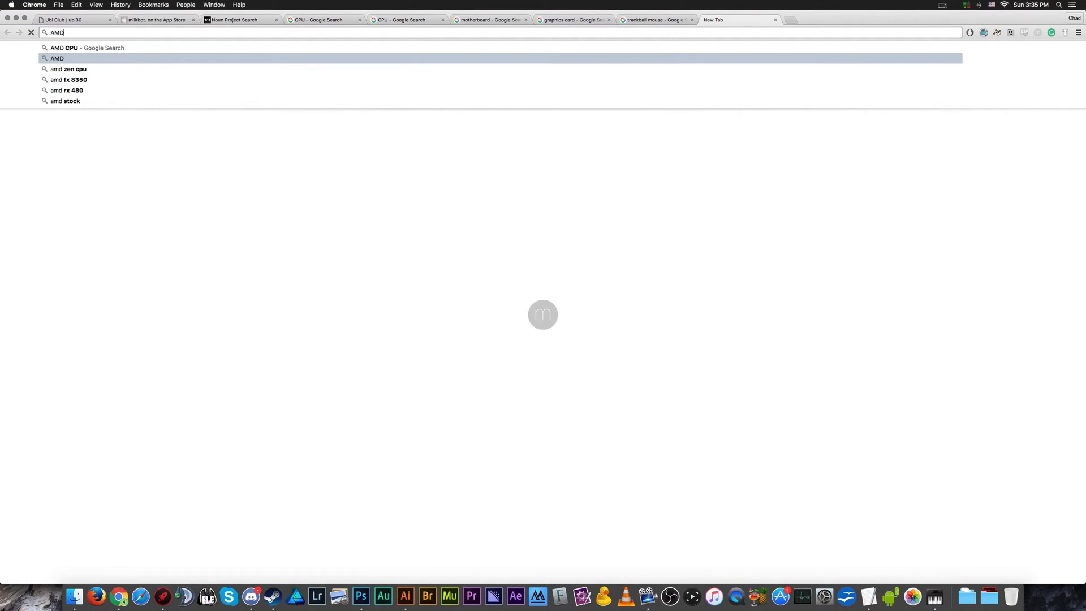
{"action": "key", "text": "Up"}
{"action": "key", "text": "Return"}
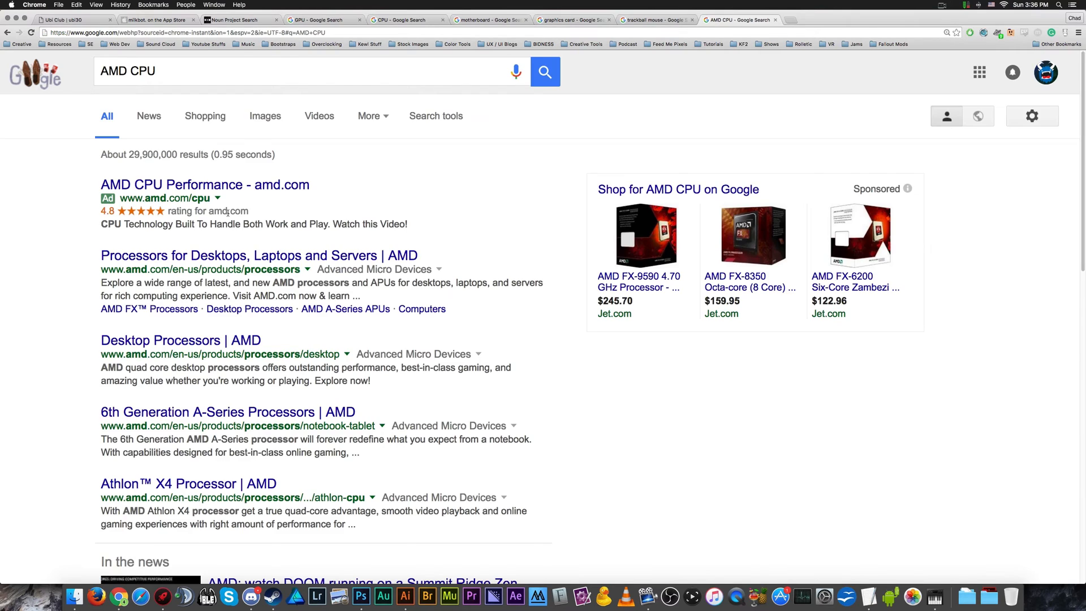
{"action": "left_click", "coordinate": [261, 116]}
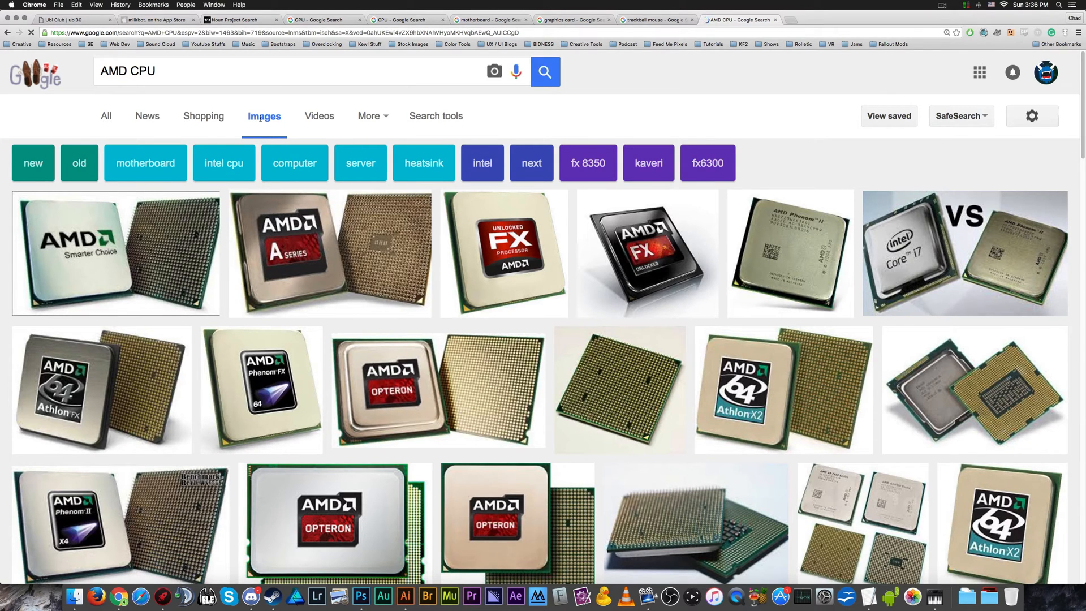
{"action": "scroll", "coordinate": [261, 139], "scroll_direction": "down", "scroll_amount": 3}
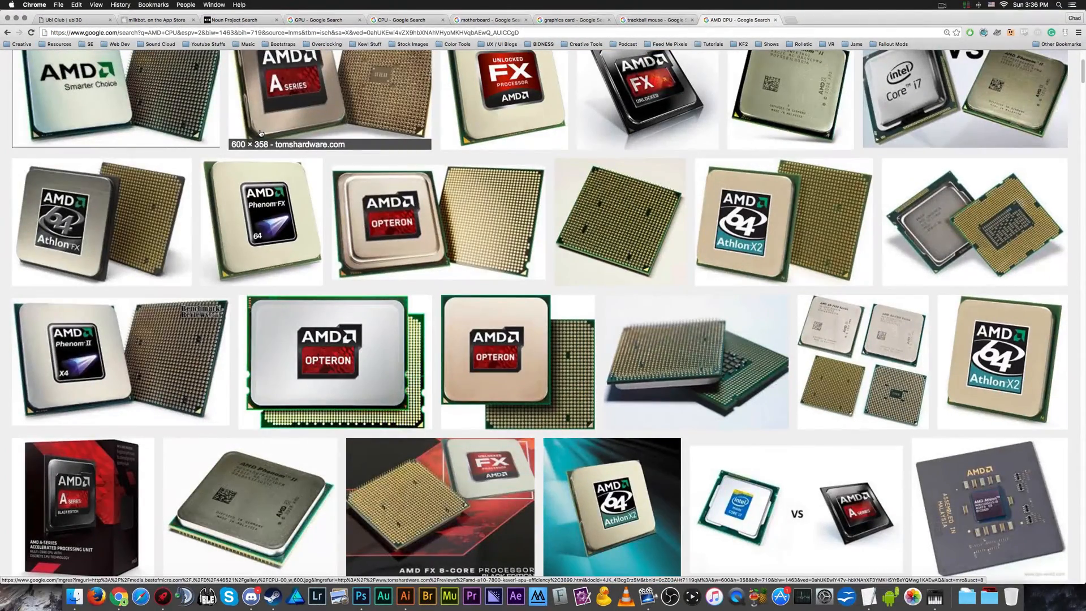
{"action": "scroll", "coordinate": [261, 133], "scroll_direction": "down", "scroll_amount": 2}
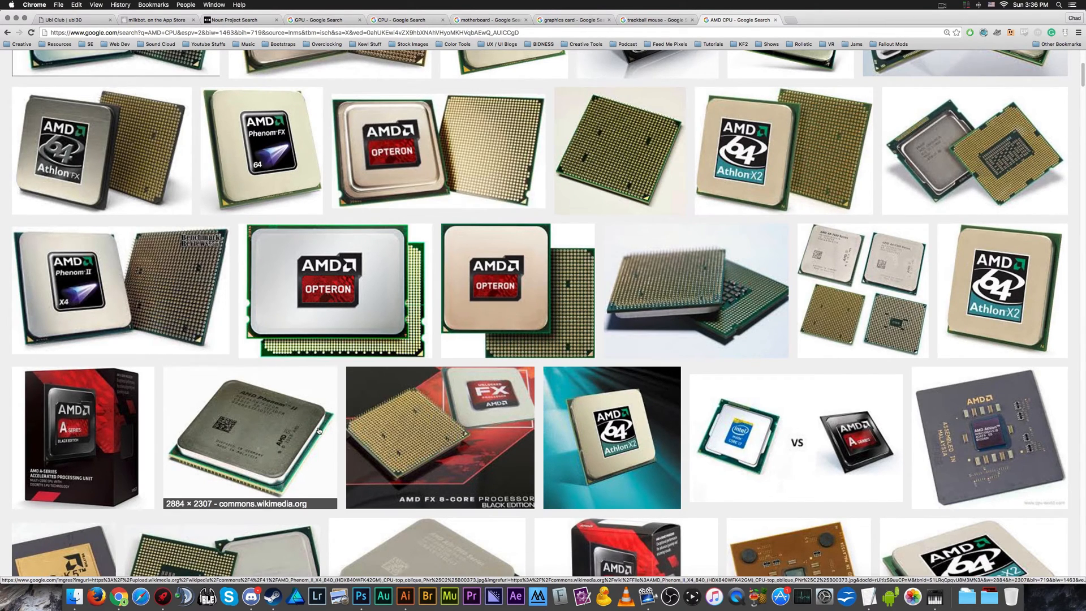
{"action": "scroll", "coordinate": [319, 431], "scroll_direction": "down", "scroll_amount": 2}
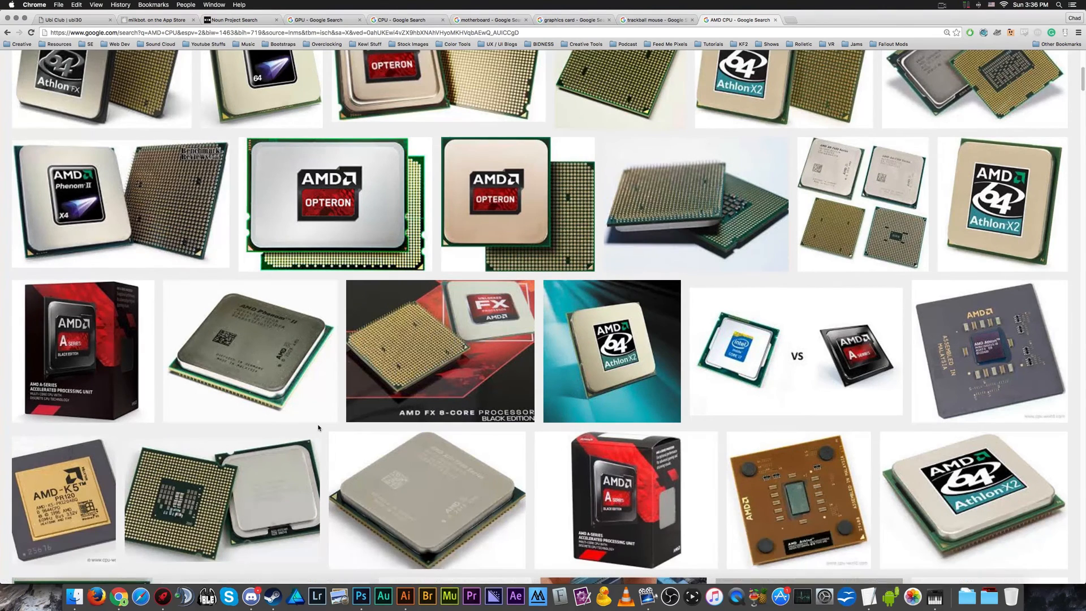
{"action": "scroll", "coordinate": [319, 432], "scroll_direction": "down", "scroll_amount": 5}
Switch back to Illustrator and draw a white square of about 3.83 px near the black square's upper-right corner.
{"action": "left_click", "coordinate": [405, 596]}
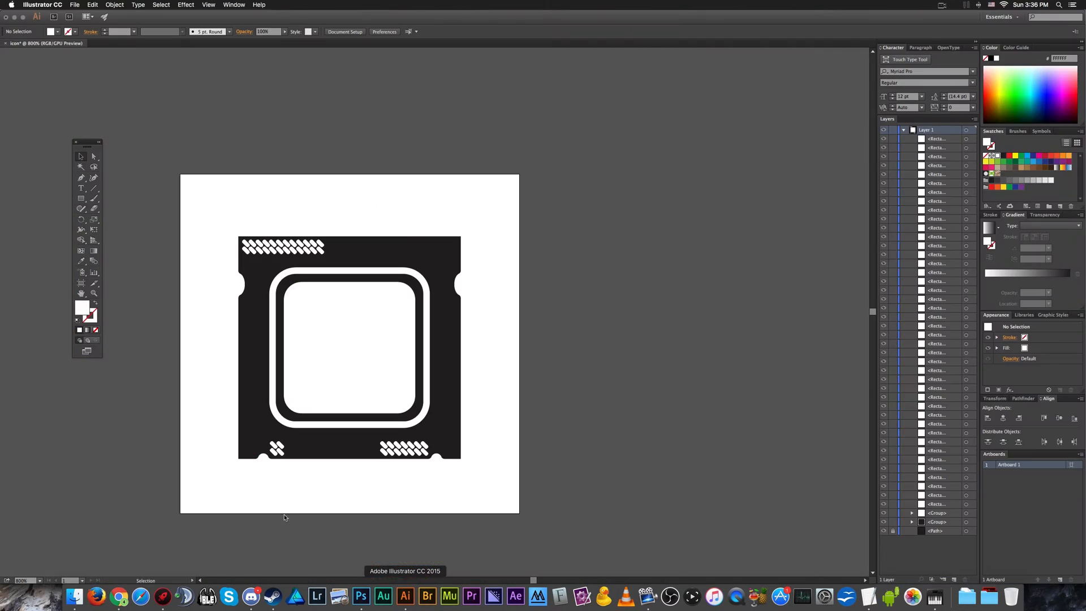
{"action": "scroll", "coordinate": [263, 454], "scroll_direction": "up", "scroll_amount": 1}
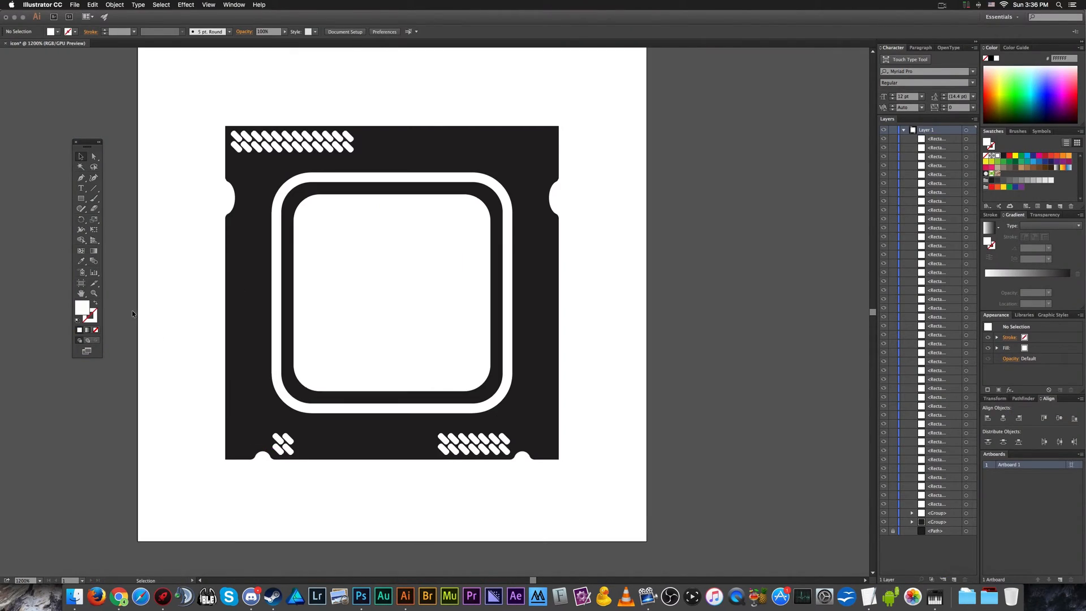
{"action": "left_click", "coordinate": [81, 198]}
{"action": "left_click_drag", "start_coordinate": [496, 143], "coordinate": [521, 168]}
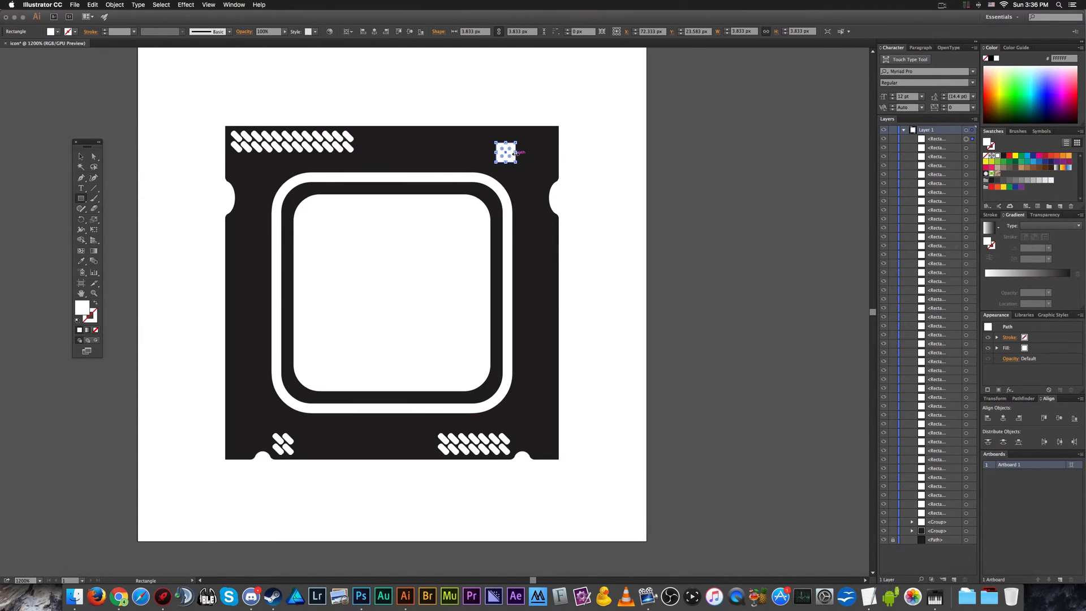
Try deleting the small white square's lower-left anchor point and undo the deletion.
{"action": "scroll", "coordinate": [515, 157], "scroll_direction": "up", "scroll_amount": 5}
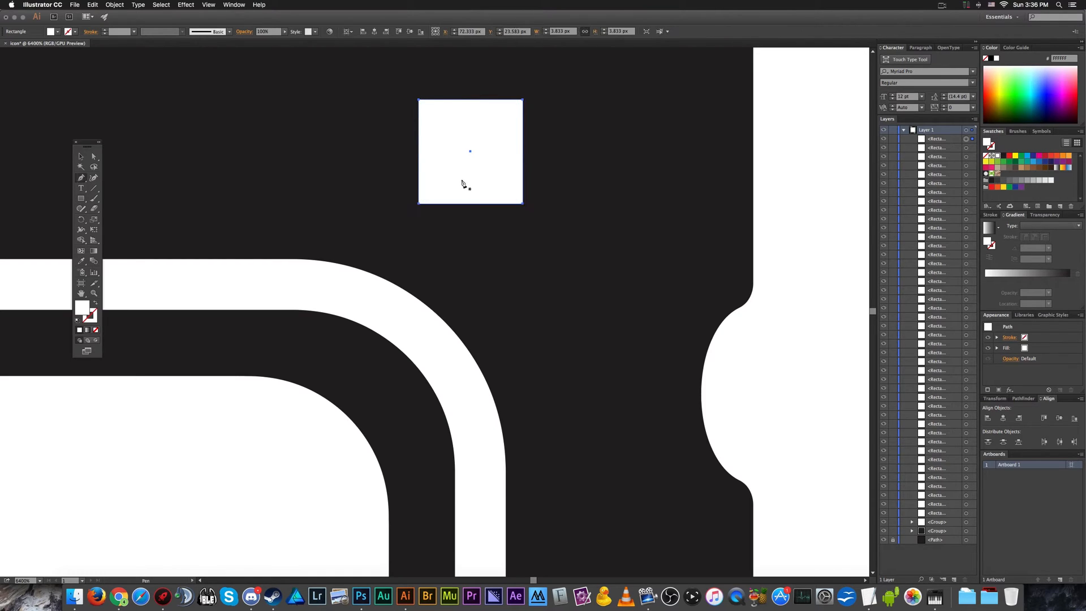
{"action": "scroll", "coordinate": [471, 174], "scroll_direction": "up", "scroll_amount": 1}
{"action": "key", "text": "p"}
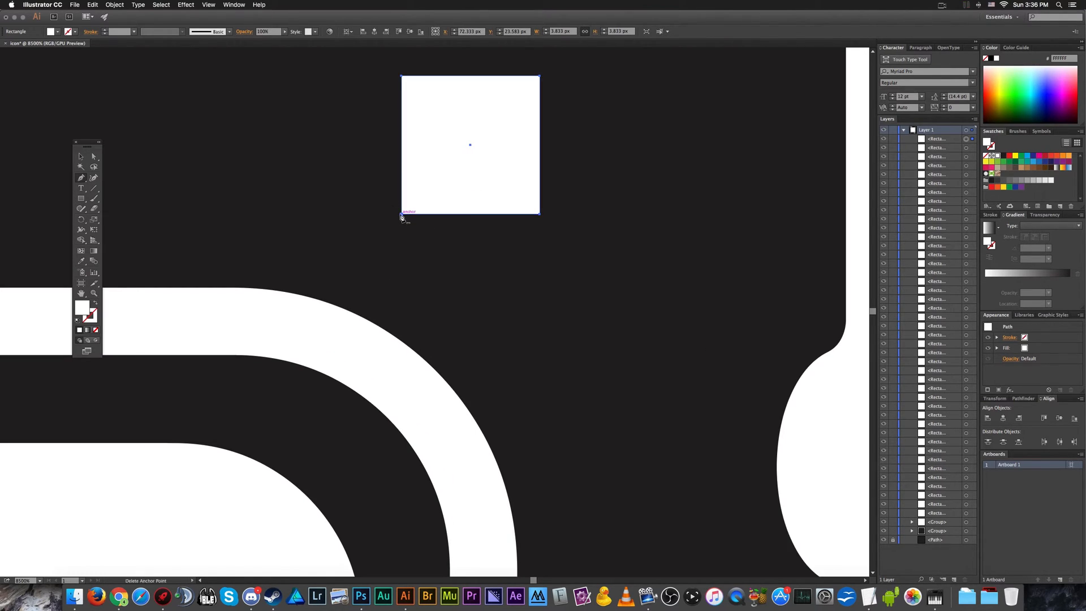
{"action": "left_click", "coordinate": [401, 213]}
{"action": "key", "text": "super+z"}
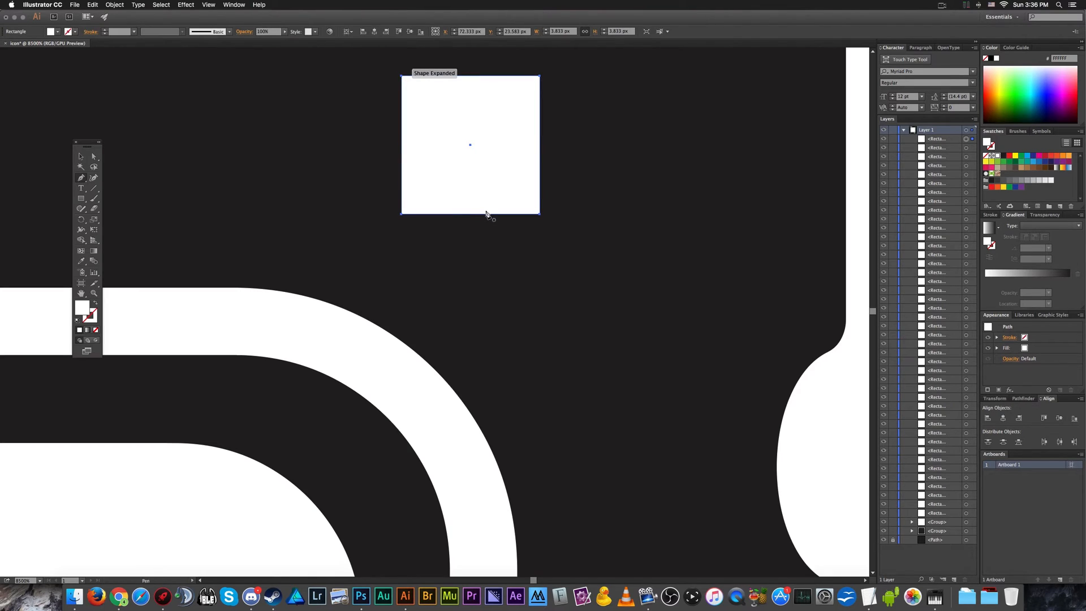
Try adding an anchor point to the small square's right edge and pulling it outward into a point, and undo both changes.
{"action": "left_click", "coordinate": [540, 141]}
{"action": "key", "text": "a"}
{"action": "left_click_drag", "start_coordinate": [541, 143], "coordinate": [619, 146]}
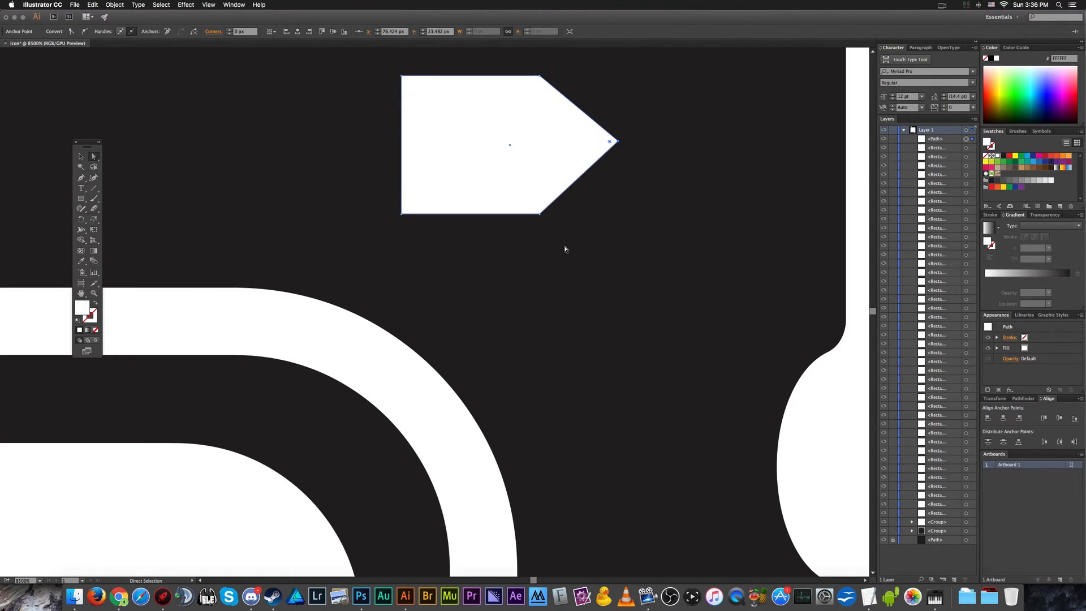
{"action": "key", "text": "super+z"}
{"action": "key", "text": "super+z"}
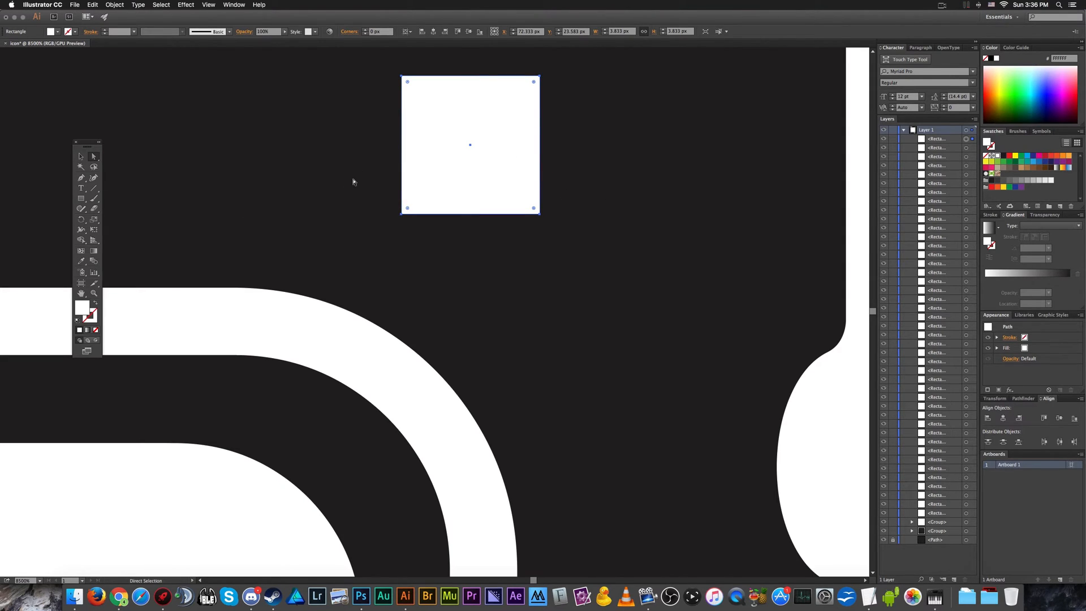
Turn the small white square into a right triangle by deleting its lower-left anchor point with the Pen tool.
{"action": "key", "text": "p"}
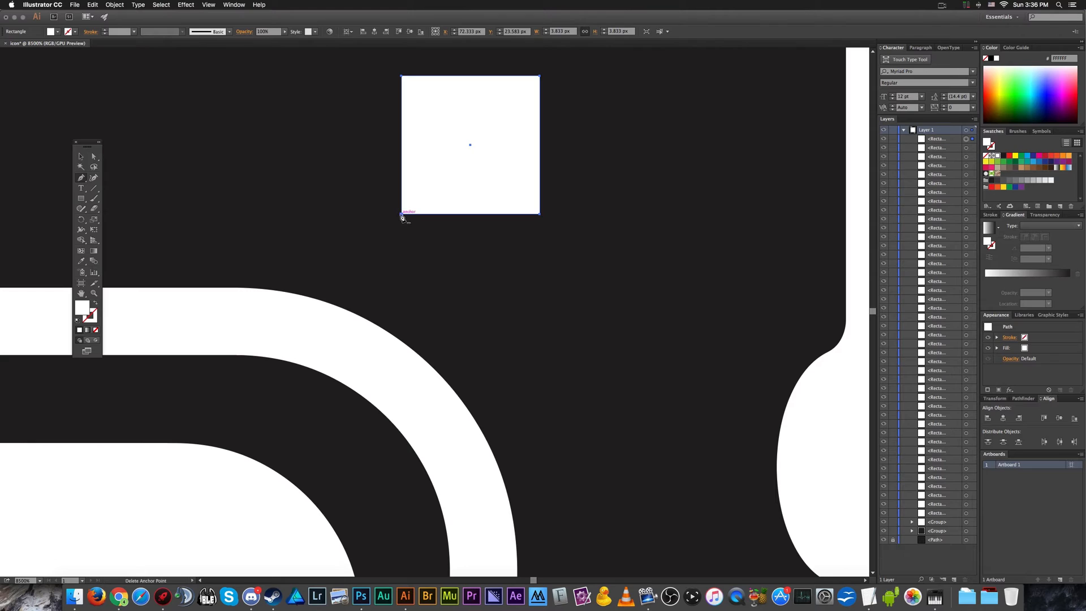
{"action": "left_click", "coordinate": [401, 214]}
{"action": "key", "text": "v"}
{"action": "scroll", "coordinate": [537, 141], "scroll_direction": "down", "scroll_amount": 4}
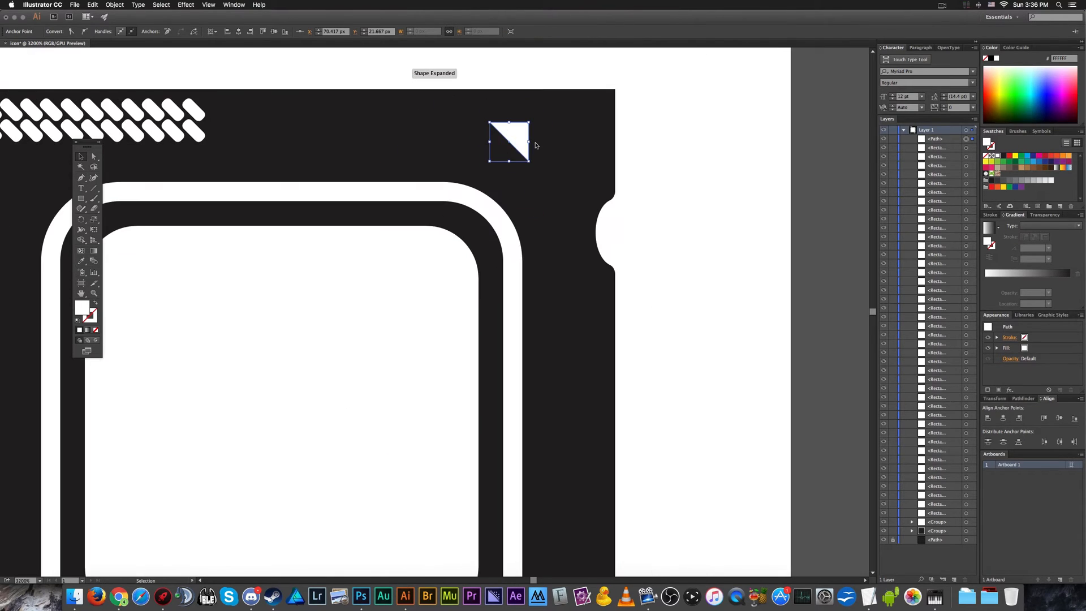
Move the white triangle into the black chip square's upper-right corner, leaving a thin black margin.
{"action": "scroll", "coordinate": [584, 183], "scroll_direction": "up", "scroll_amount": 2}
{"action": "left_click_drag", "start_coordinate": [519, 164], "coordinate": [602, 139]}
{"action": "left_click", "coordinate": [654, 145]}
{"action": "scroll", "coordinate": [655, 145], "scroll_direction": "down", "scroll_amount": 3}
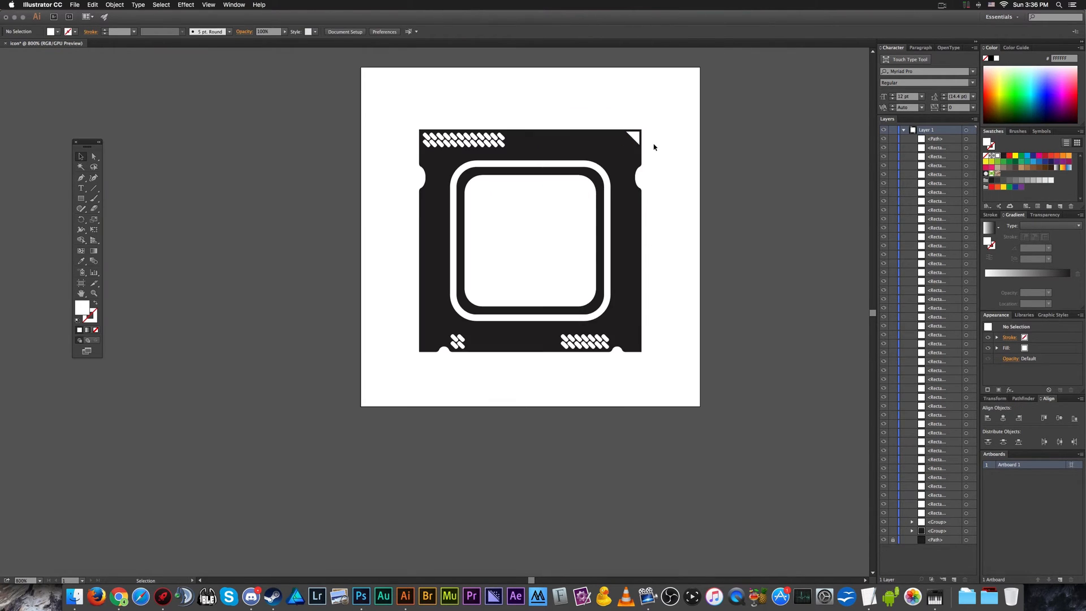
{"action": "scroll", "coordinate": [655, 147], "scroll_direction": "up", "scroll_amount": 1}
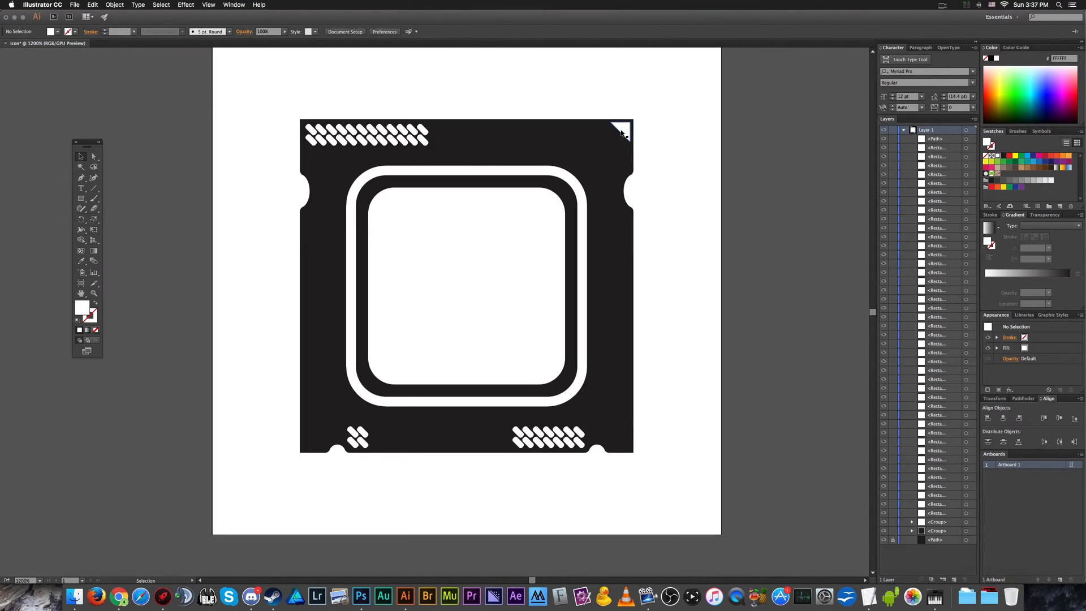
Place a copy of the corner triangle, turned to face the opposite way, in the chip's lower-left corner.
{"action": "left_click_drag", "start_coordinate": [632, 138], "coordinate": [300, 448]}
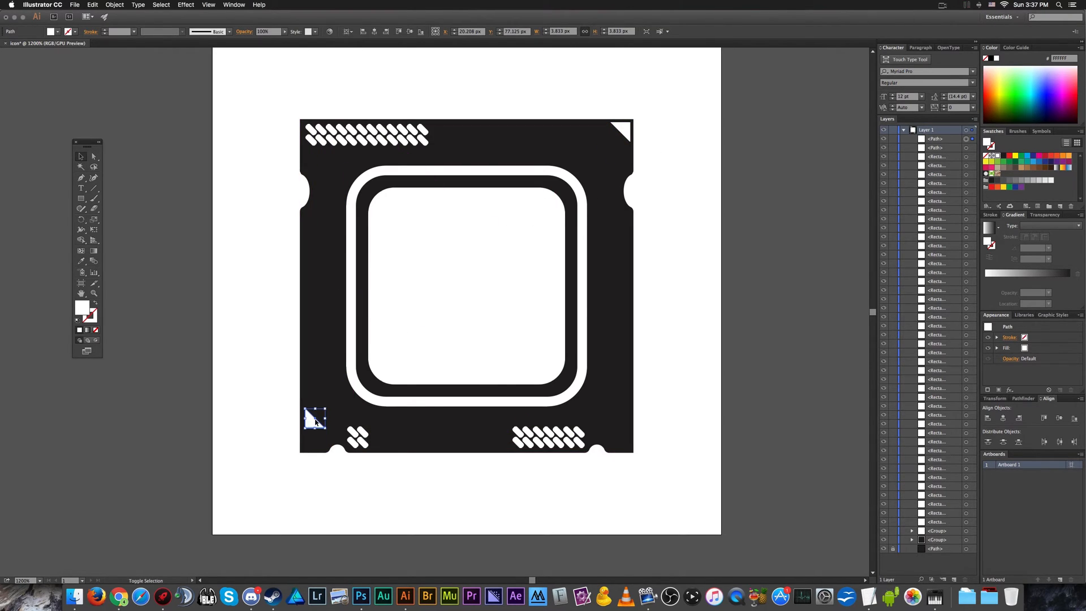
{"action": "scroll", "coordinate": [304, 463], "scroll_direction": "up", "scroll_amount": 2}
{"action": "scroll", "coordinate": [304, 464], "scroll_direction": "up", "scroll_amount": 3}
{"action": "left_click_drag", "start_coordinate": [336, 274], "coordinate": [326, 390]}
{"action": "scroll", "coordinate": [326, 390], "scroll_direction": "down", "scroll_amount": 6}
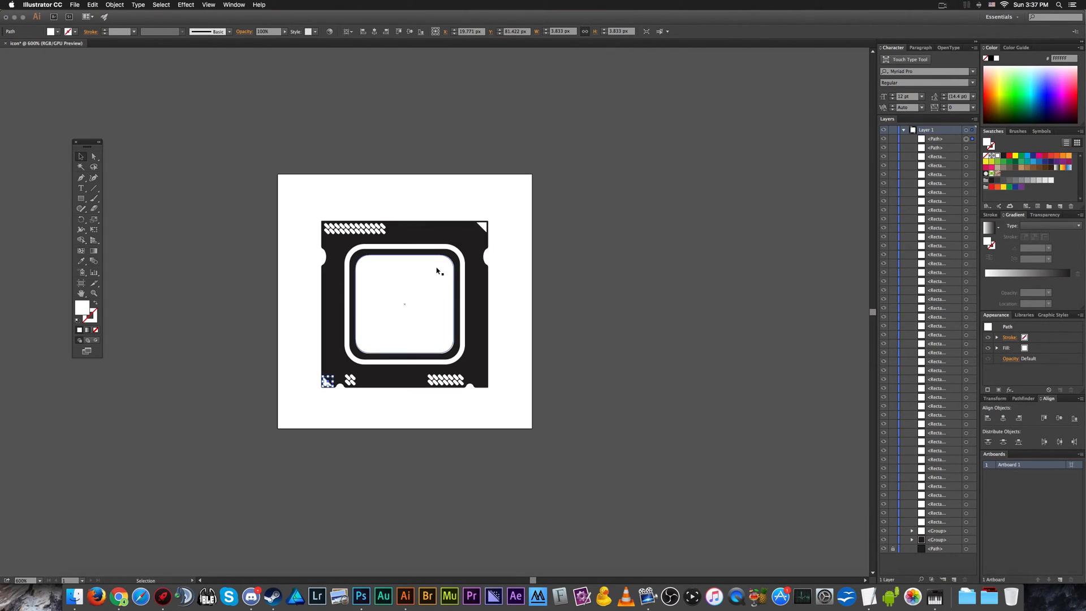
{"action": "left_click", "coordinate": [446, 194]}
Check both corner triangles up close and against the whole chip on the artboard.
{"action": "scroll", "coordinate": [475, 204], "scroll_direction": "up", "scroll_amount": 6}
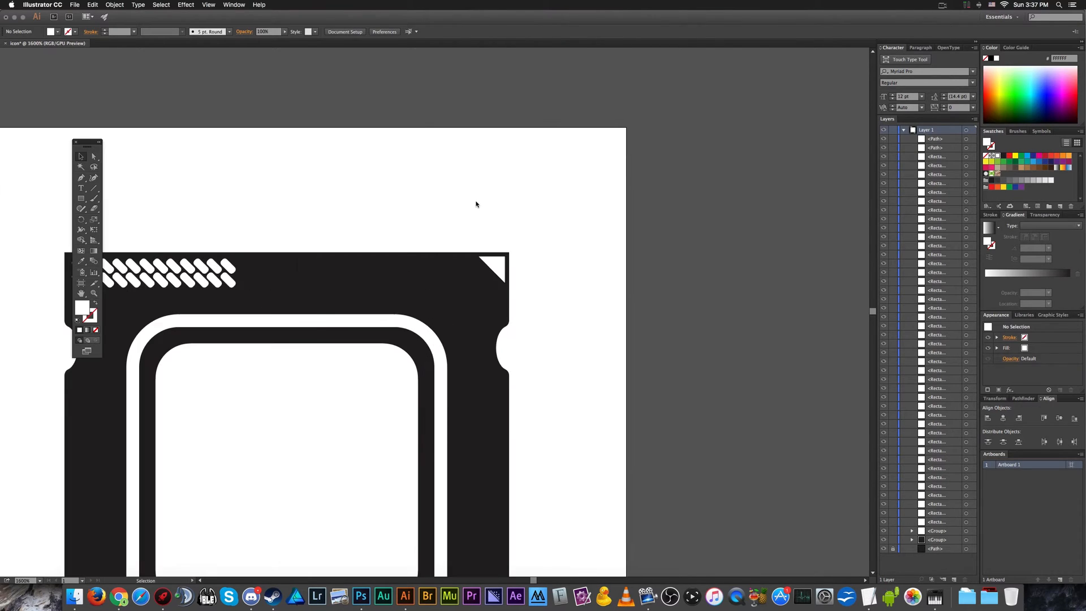
{"action": "left_click", "coordinate": [540, 354]}
{"action": "left_click", "coordinate": [637, 308]}
{"action": "scroll", "coordinate": [637, 310], "scroll_direction": "down", "scroll_amount": 2}
{"action": "scroll", "coordinate": [638, 311], "scroll_direction": "down", "scroll_amount": 2}
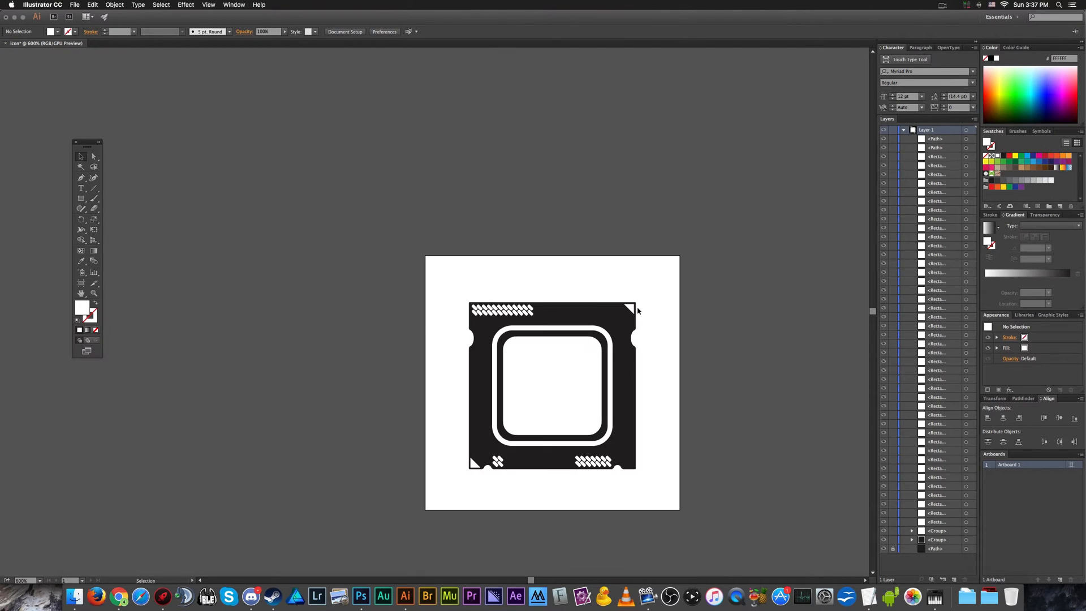
{"action": "scroll", "coordinate": [667, 359], "scroll_direction": "up", "scroll_amount": 1}
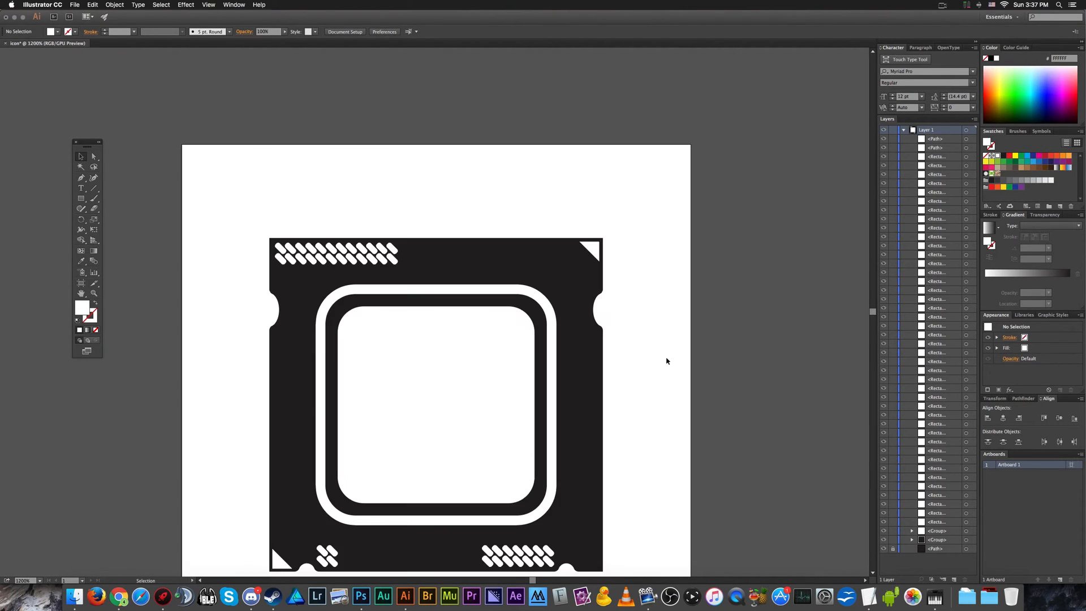
{"action": "key", "text": "a"}
{"action": "key", "text": "super+0"}
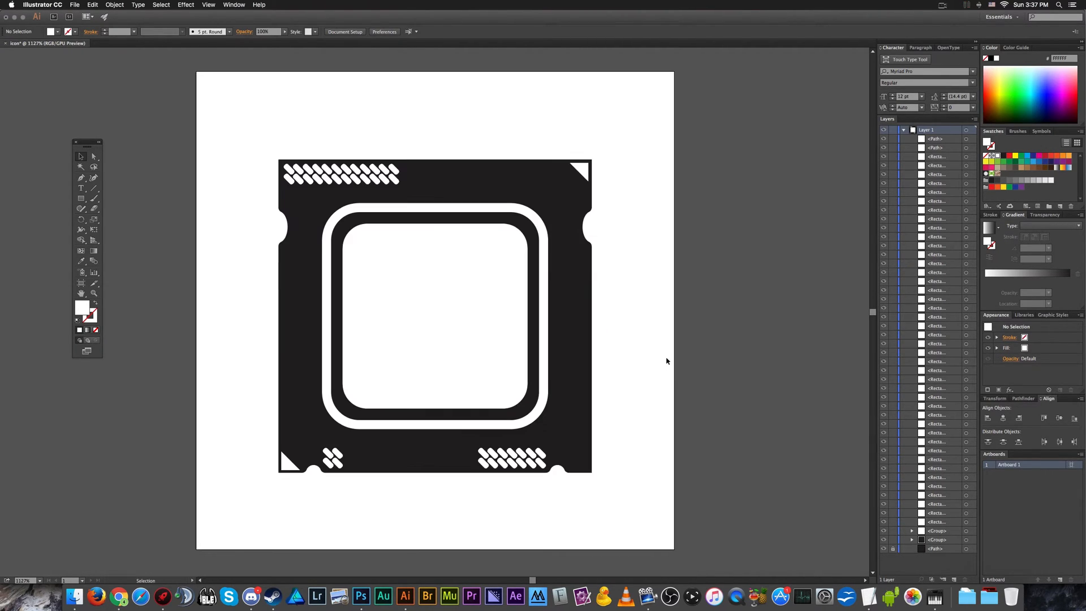
Switch to Chrome and look through the AMD CPU image results for more chip details.
{"action": "left_click", "coordinate": [119, 597]}
{"action": "scroll", "coordinate": [403, 383], "scroll_direction": "up", "scroll_amount": 8}
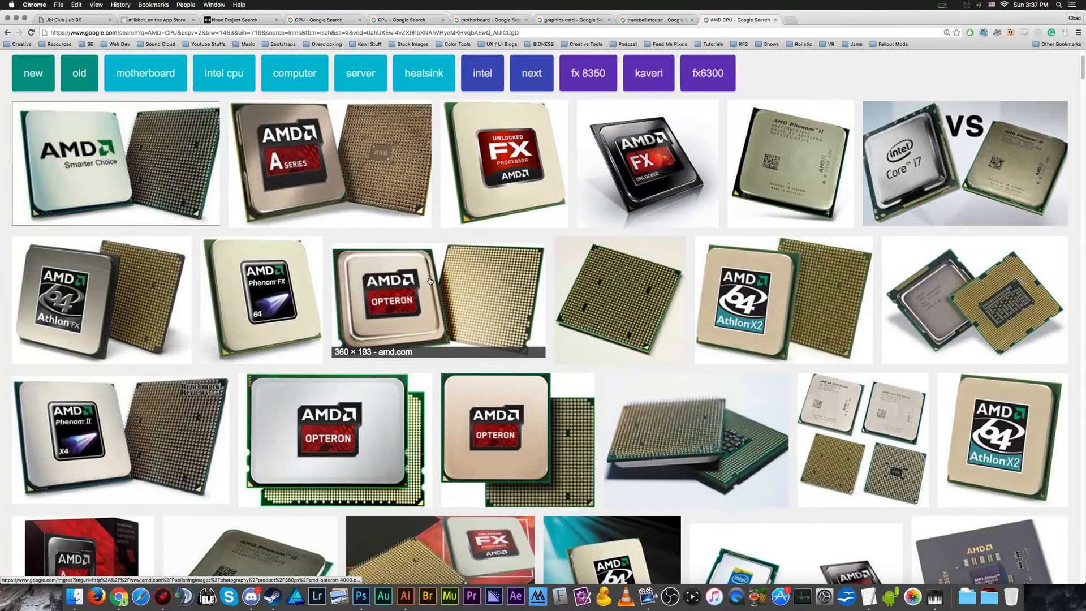
{"action": "scroll", "coordinate": [430, 281], "scroll_direction": "down", "scroll_amount": 3}
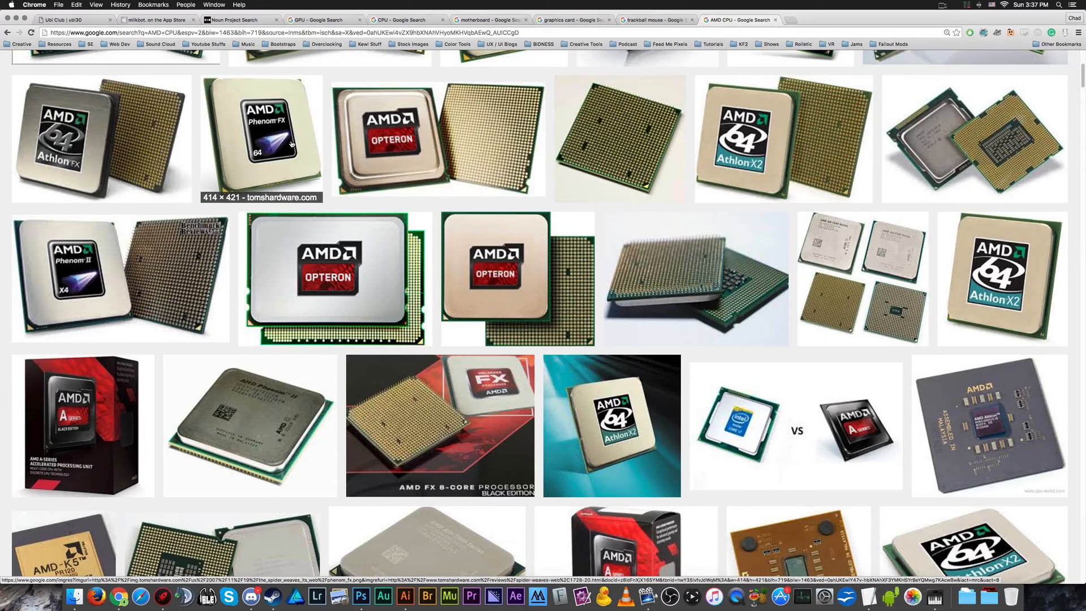
{"action": "scroll", "coordinate": [292, 144], "scroll_direction": "down", "scroll_amount": 3}
{"action": "scroll", "coordinate": [291, 144], "scroll_direction": "down", "scroll_amount": 4}
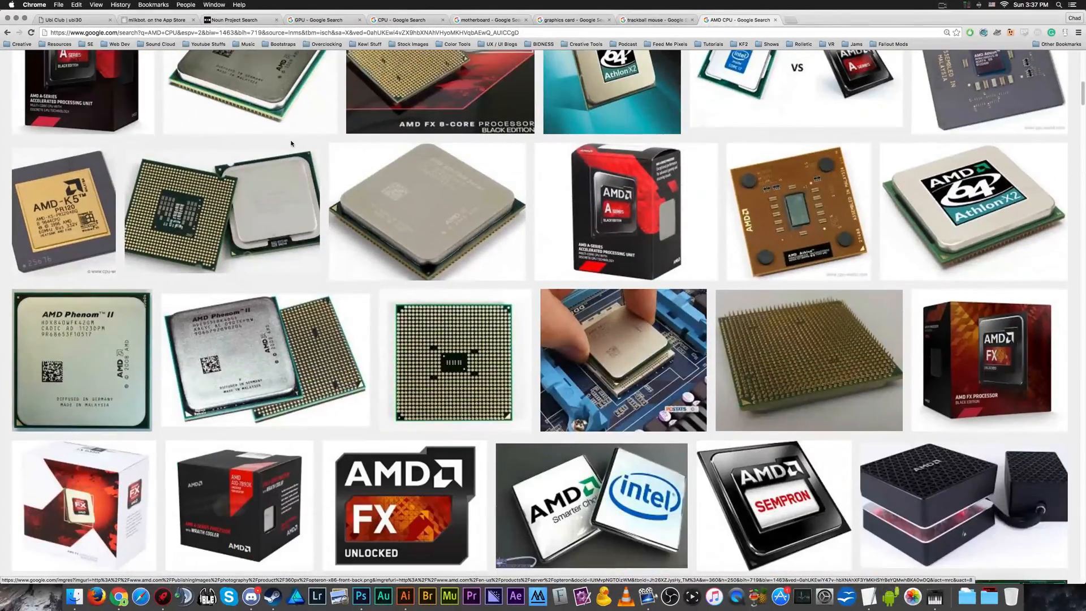
{"action": "scroll", "coordinate": [291, 143], "scroll_direction": "down", "scroll_amount": 4}
{"action": "scroll", "coordinate": [292, 143], "scroll_direction": "down", "scroll_amount": 6}
{"action": "scroll", "coordinate": [291, 145], "scroll_direction": "down", "scroll_amount": 3}
{"action": "scroll", "coordinate": [292, 144], "scroll_direction": "up", "scroll_amount": 12}
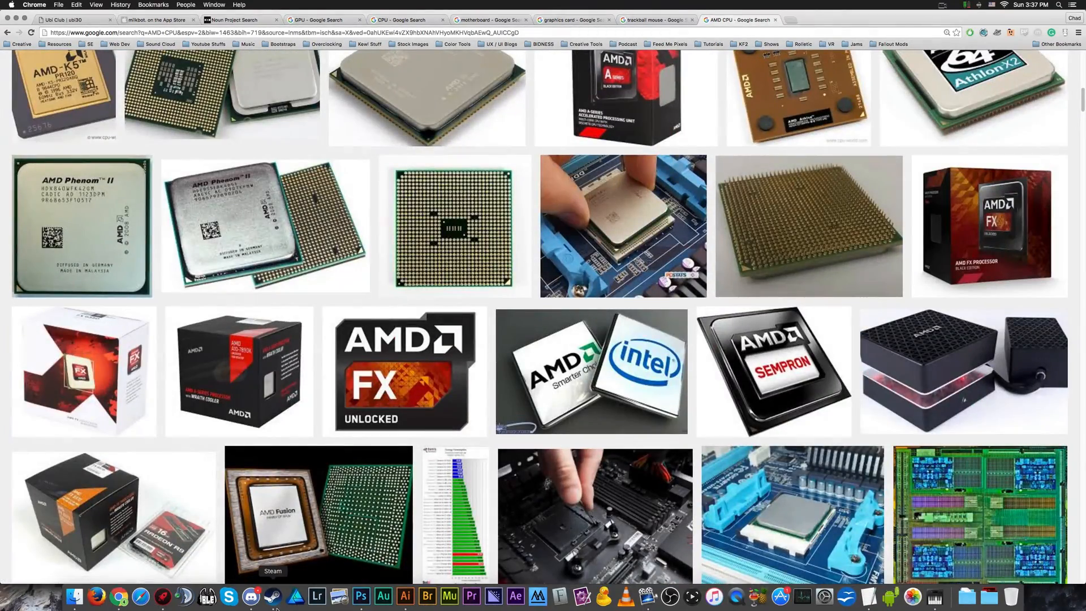
{"action": "scroll", "coordinate": [403, 459], "scroll_direction": "up", "scroll_amount": 10}
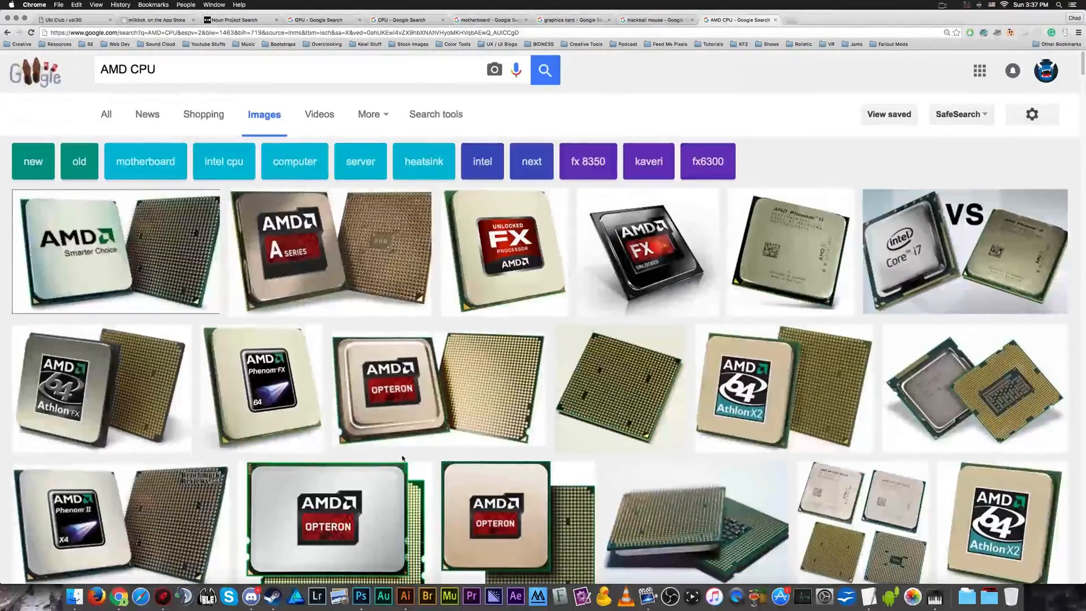
{"action": "scroll", "coordinate": [404, 459], "scroll_direction": "down", "scroll_amount": 3}
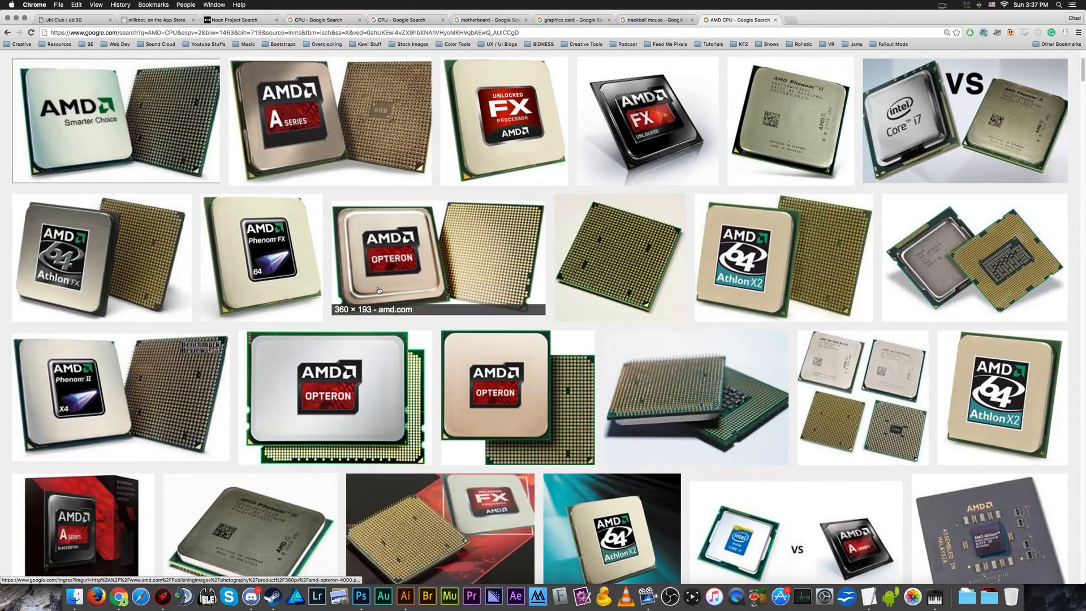
Return to the CPU image search tab and examine the enlarged 4th Gen Intel Core i7 photo.
{"action": "key", "text": "ctrl+shift+Tab"}
{"action": "key", "text": "ctrl+Tab"}
{"action": "key", "text": "ctrl+shift+Tab"}
{"action": "key", "text": "ctrl+shift+Tab"}
{"action": "key", "text": "ctrl+shift+Tab"}
{"action": "key", "text": "ctrl+shift+Tab"}
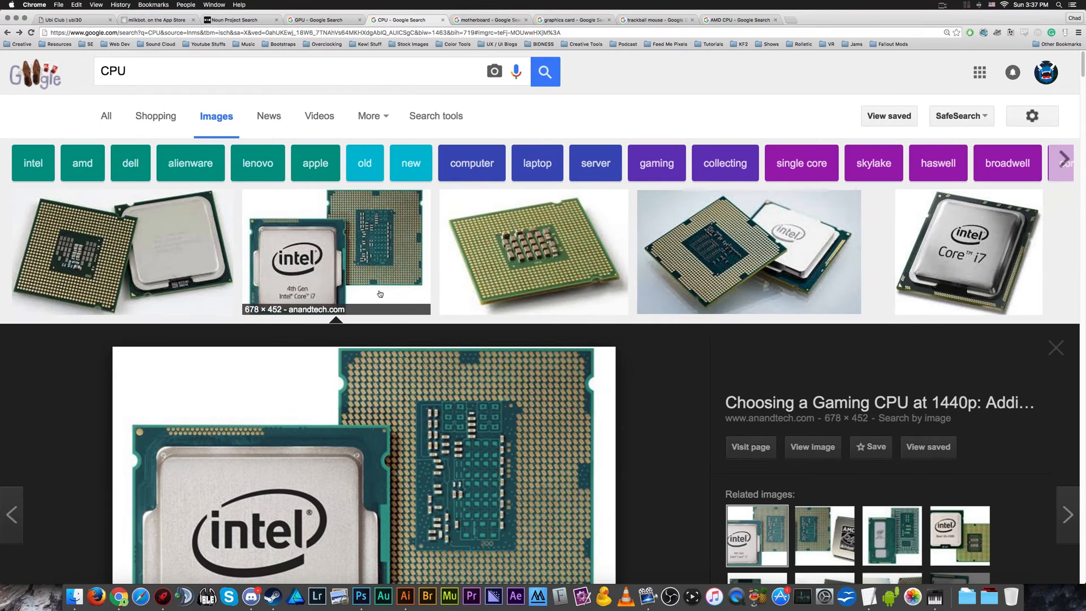
{"action": "scroll", "coordinate": [380, 293], "scroll_direction": "down", "scroll_amount": 3}
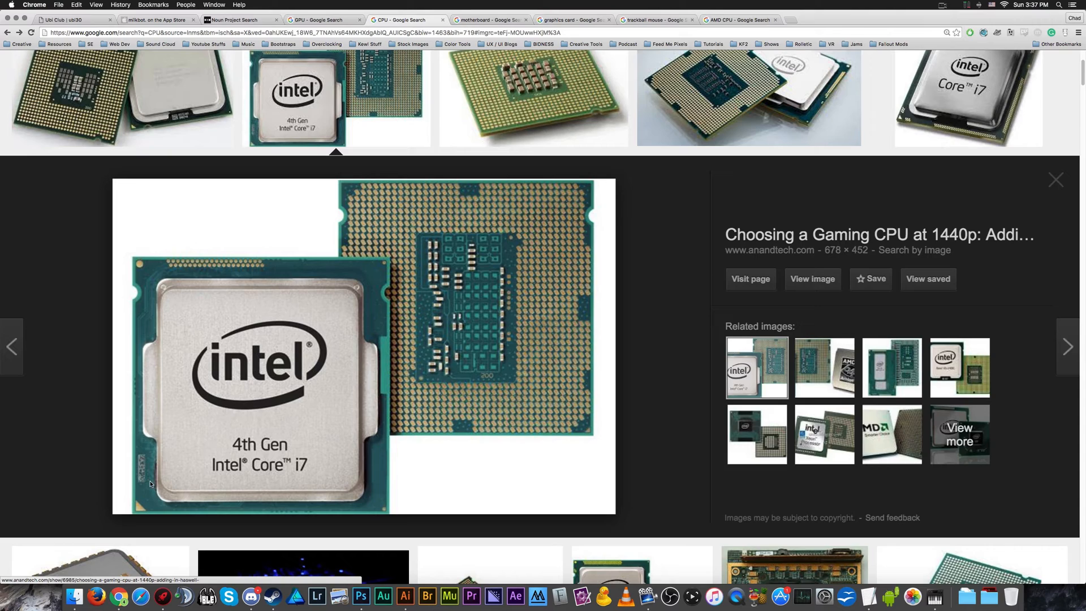
Switch back to Illustrator, draw a white rectangle about 1.95 by 4.26 px right of the ring, and duplicate it directly above.
{"action": "left_click", "coordinate": [405, 597]}
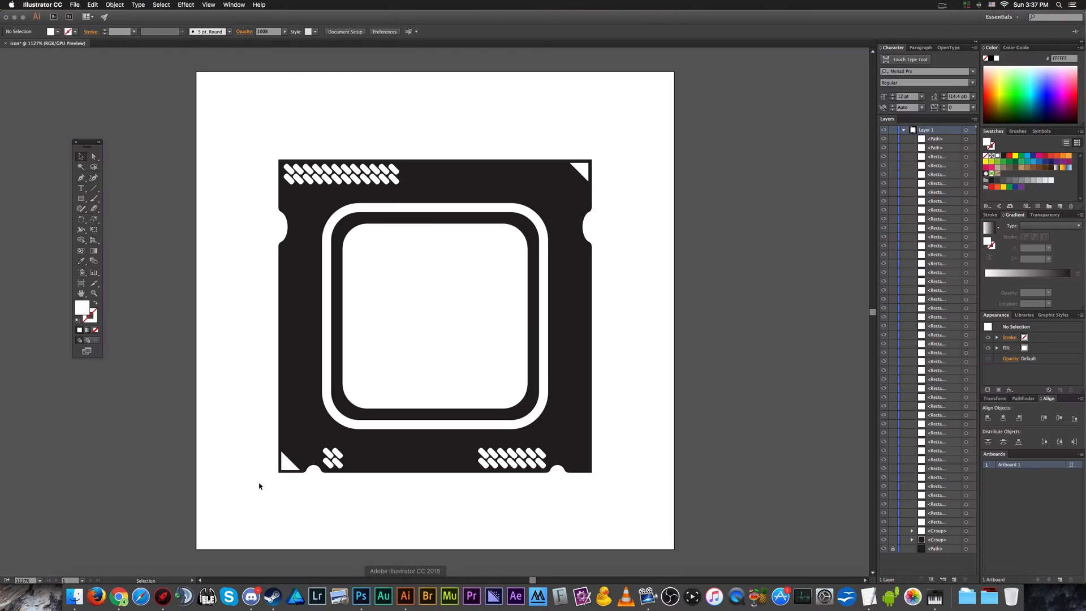
{"action": "left_click", "coordinate": [82, 198]}
{"action": "left_click_drag", "start_coordinate": [637, 222], "coordinate": [527, 304]}
{"action": "key", "text": "super+equal"}
{"action": "key", "text": "v"}
{"action": "left_click_drag", "start_coordinate": [528, 304], "coordinate": [528, 268]}
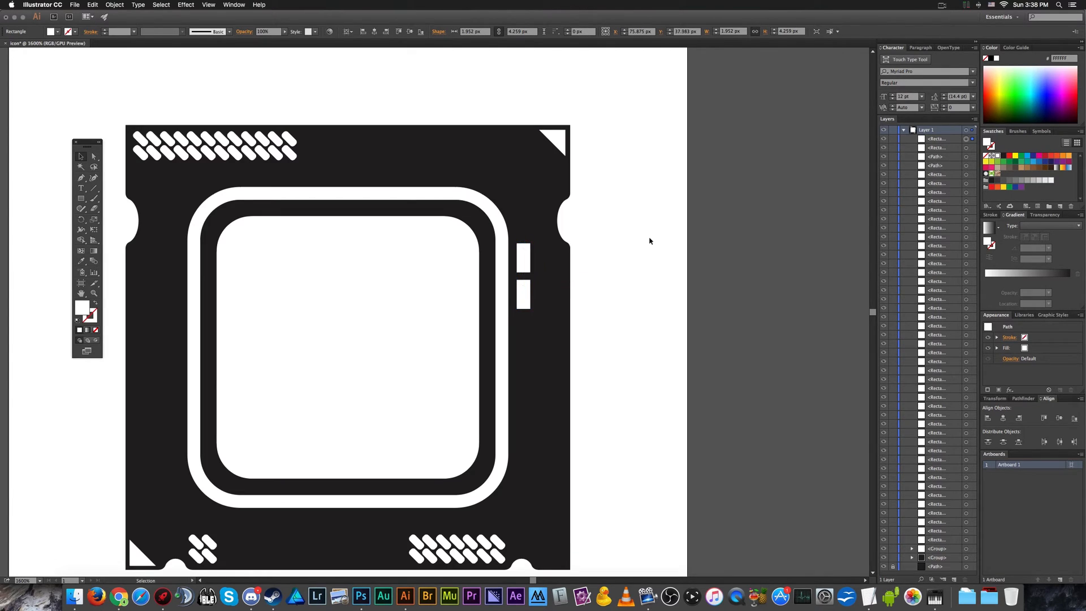
{"action": "left_click", "coordinate": [649, 240]}
{"action": "scroll", "coordinate": [649, 240], "scroll_direction": "down", "scroll_amount": 2}
{"action": "scroll", "coordinate": [650, 241], "scroll_direction": "up", "scroll_amount": 2}
Round the corners of both small white rectangles beside the ring to about 0.4 px.
{"action": "left_click", "coordinate": [523, 292]}
{"action": "left_click", "coordinate": [524, 250], "text": "shift"}
{"action": "scroll", "coordinate": [526, 242], "scroll_direction": "up", "scroll_amount": 2}
{"action": "scroll", "coordinate": [526, 242], "scroll_direction": "up", "scroll_amount": 2}
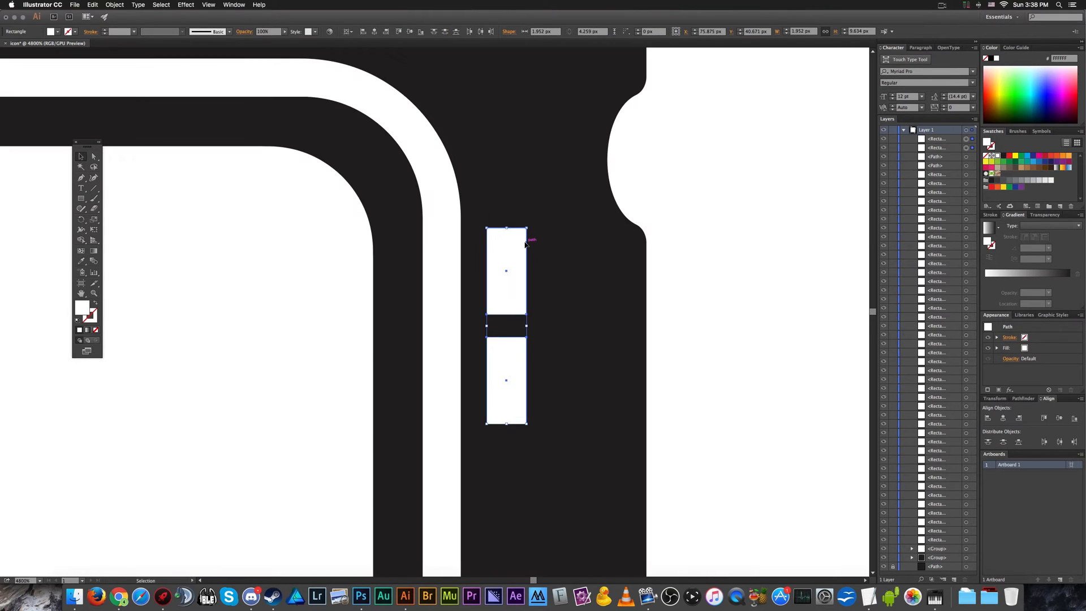
{"action": "key", "text": "a"}
{"action": "left_click_drag", "start_coordinate": [522, 238], "coordinate": [519, 233]}
{"action": "left_click", "coordinate": [684, 238]}
{"action": "scroll", "coordinate": [684, 237], "scroll_direction": "down", "scroll_amount": 2}
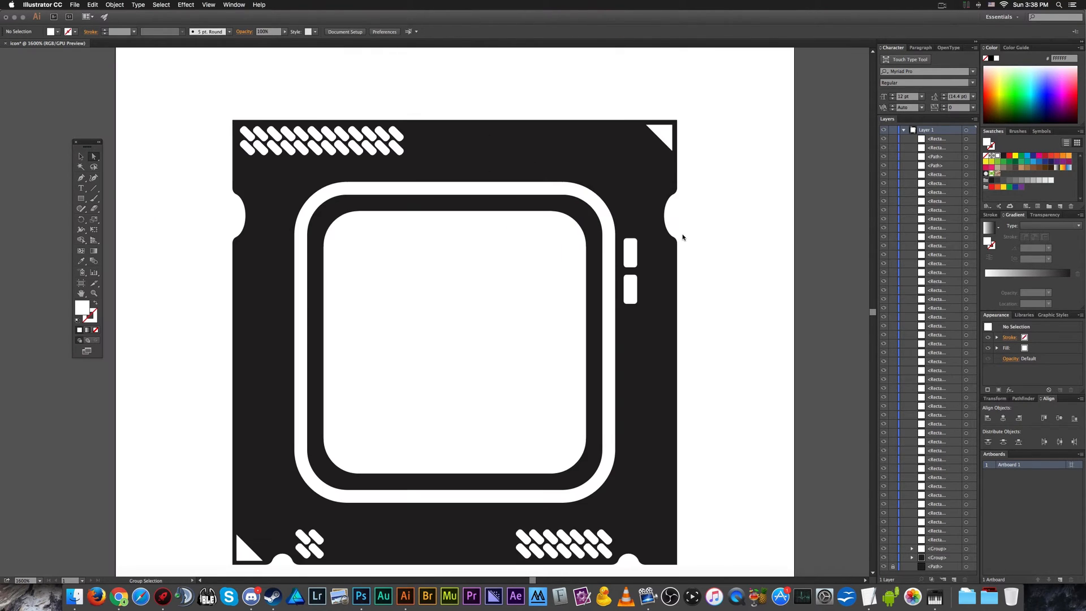
Narrow both rounded rectangles together from their right side to about 0.98 px wide, undoing a first attempt.
{"action": "scroll", "coordinate": [683, 238], "scroll_direction": "up", "scroll_amount": 2}
{"action": "left_click", "coordinate": [569, 256]}
{"action": "left_click", "coordinate": [568, 331], "text": "shift"}
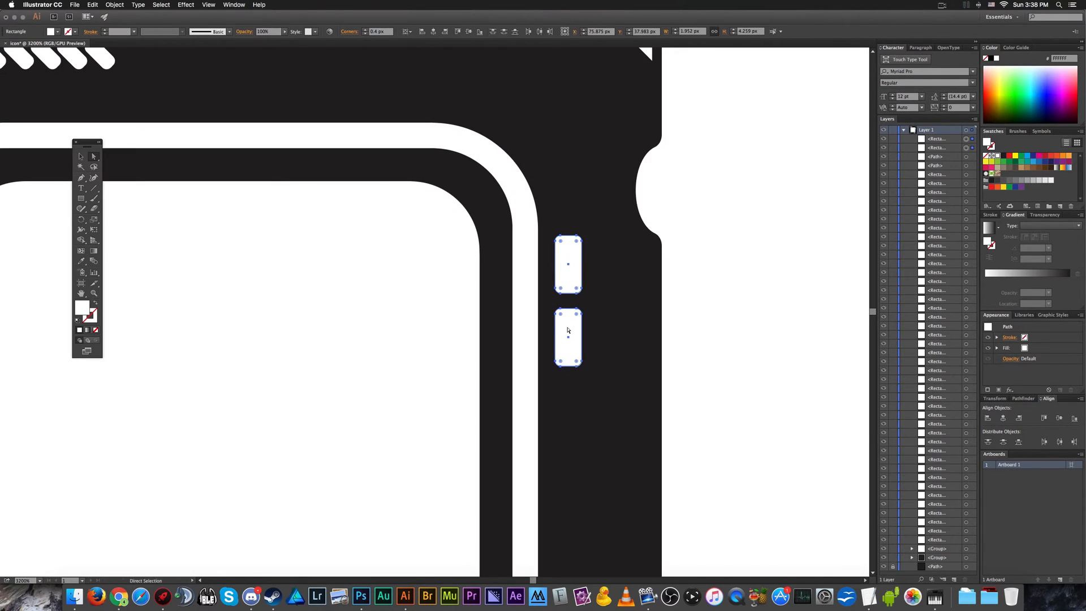
{"action": "key", "text": "v"}
{"action": "left_click_drag", "start_coordinate": [582, 299], "coordinate": [564, 300]}
{"action": "key", "text": "super+z"}
{"action": "key", "text": "super+z"}
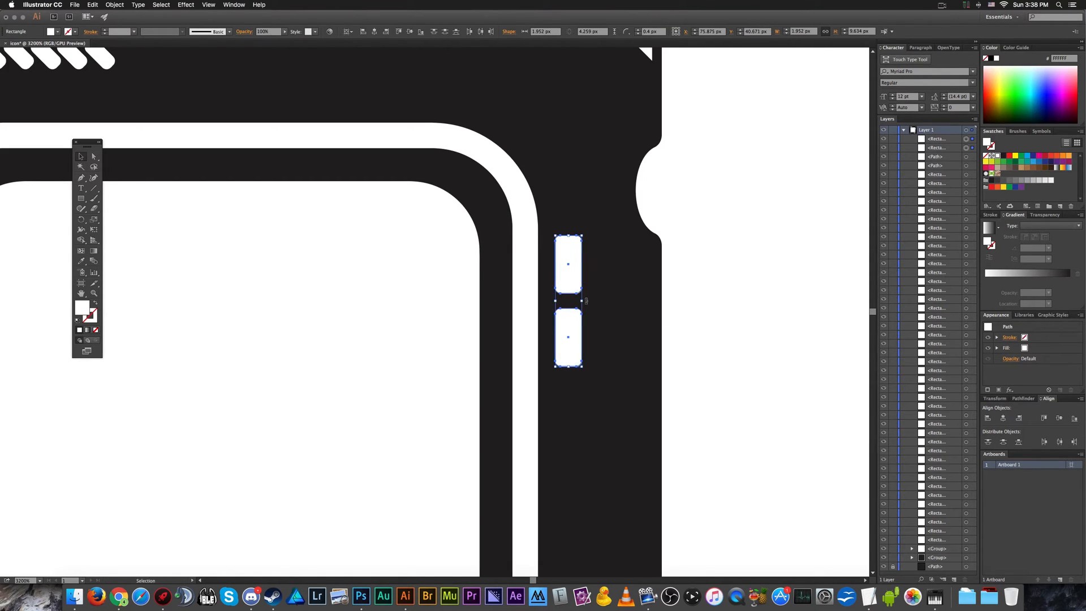
{"action": "left_click_drag", "start_coordinate": [583, 299], "coordinate": [568, 300]}
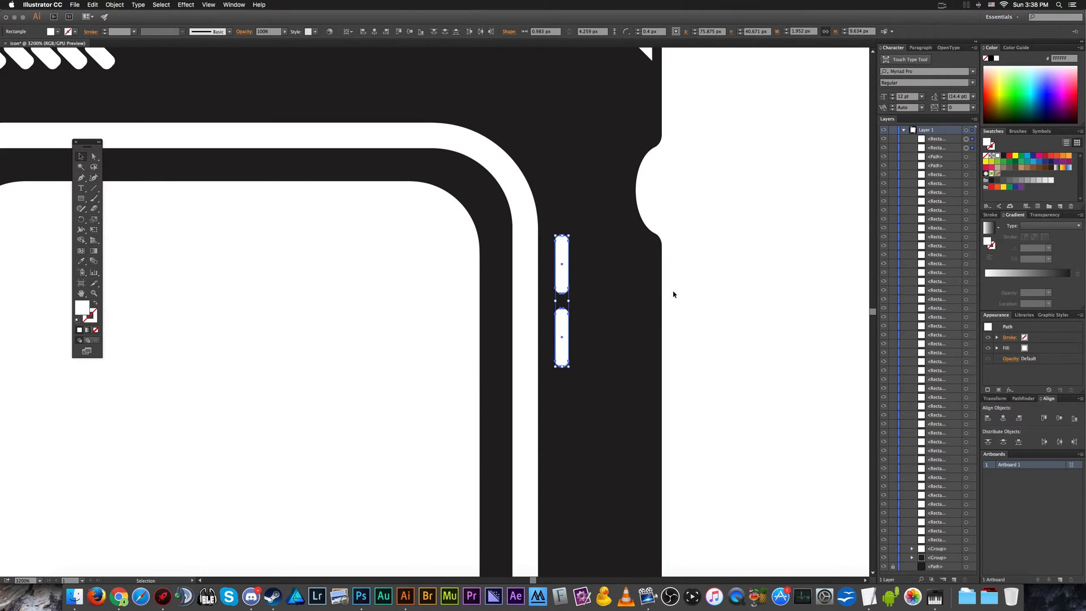
{"action": "left_click", "coordinate": [701, 306]}
{"action": "scroll", "coordinate": [700, 306], "scroll_direction": "down", "scroll_amount": 5}
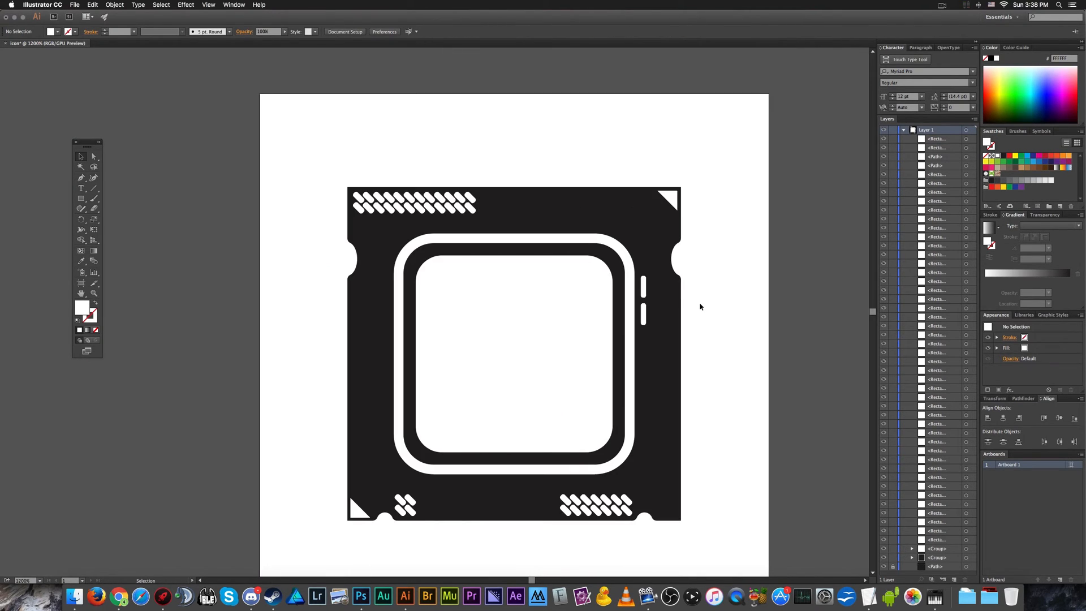
Draw a white circle about 0.98 px in diameter just left of the ring's lower-left part with the Ellipse tool.
{"action": "scroll", "coordinate": [655, 306], "scroll_direction": "up", "scroll_amount": 2}
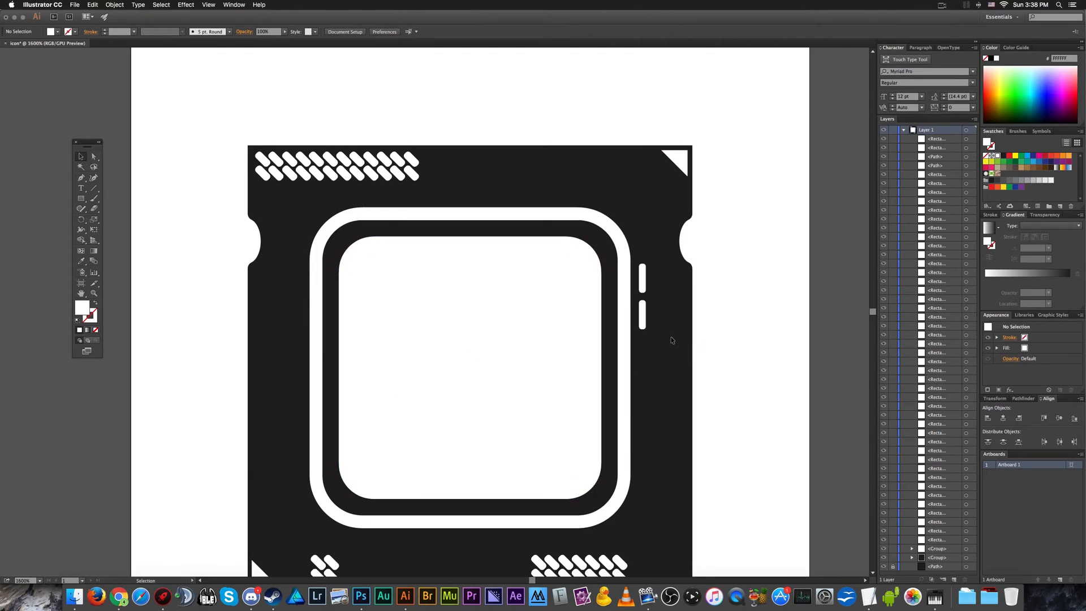
{"action": "left_click_drag", "start_coordinate": [81, 199], "coordinate": [129, 222]}
{"action": "scroll", "coordinate": [221, 400], "scroll_direction": "up", "scroll_amount": 3}
{"action": "scroll", "coordinate": [349, 436], "scroll_direction": "down", "scroll_amount": 3}
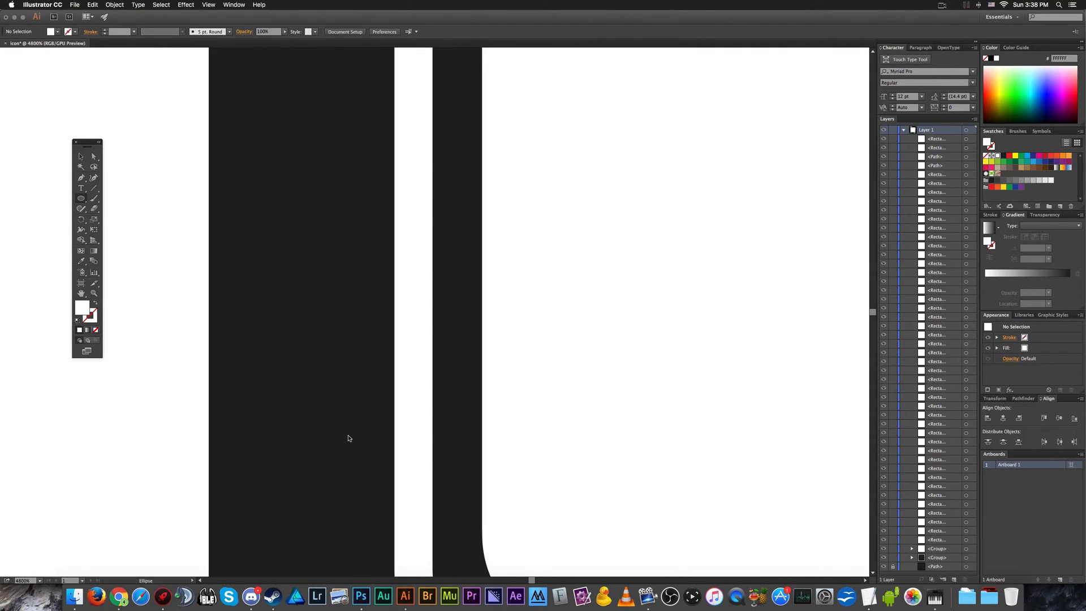
{"action": "scroll", "coordinate": [348, 436], "scroll_direction": "up", "scroll_amount": 3}
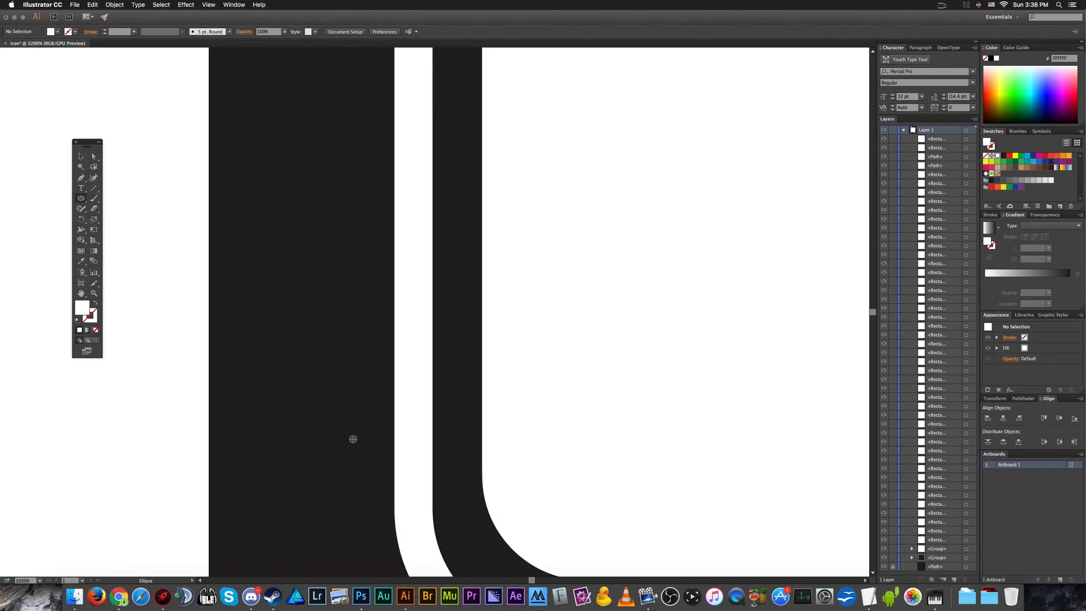
{"action": "left_click_drag", "start_coordinate": [368, 443], "coordinate": [392, 463]}
{"action": "key", "text": "v"}
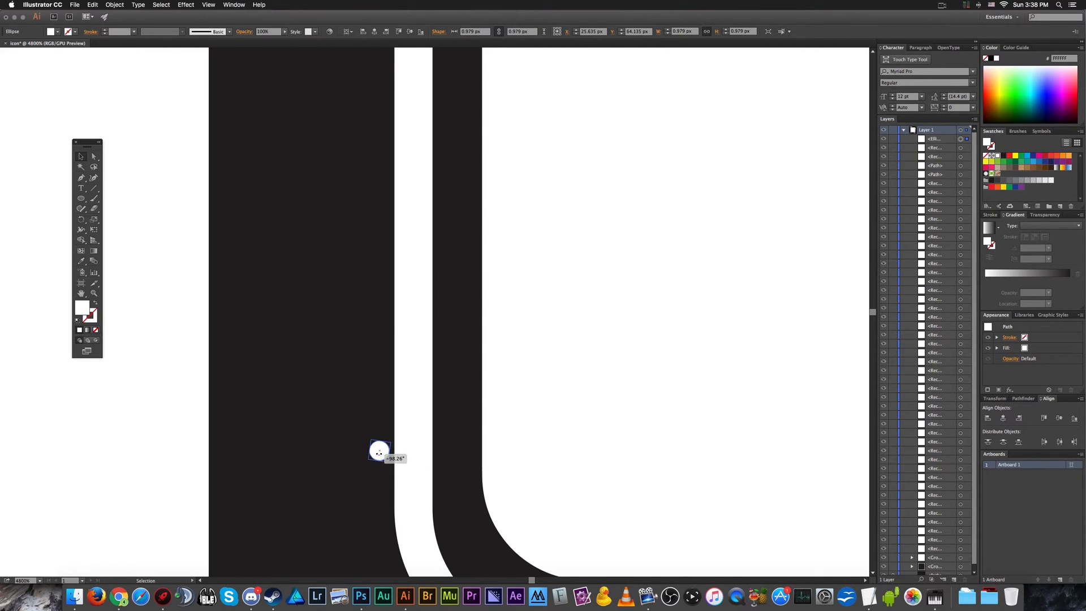
{"action": "left_click_drag", "start_coordinate": [379, 450], "coordinate": [378, 449]}
{"action": "left_click", "coordinate": [369, 413]}
{"action": "scroll", "coordinate": [368, 413], "scroll_direction": "down", "scroll_amount": 3}
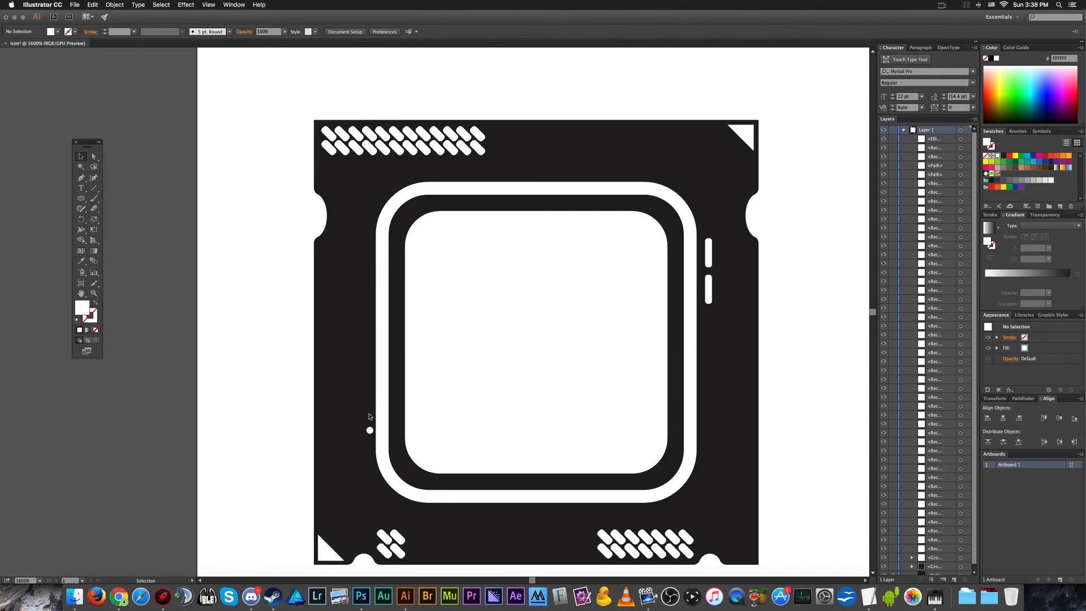
Shift the small white circle slightly left, away from the ring.
{"action": "scroll", "coordinate": [369, 417], "scroll_direction": "up", "scroll_amount": 3}
{"action": "left_click_drag", "start_coordinate": [373, 447], "coordinate": [368, 449]}
{"action": "left_click", "coordinate": [218, 436]}
{"action": "scroll", "coordinate": [217, 435], "scroll_direction": "down", "scroll_amount": 1}
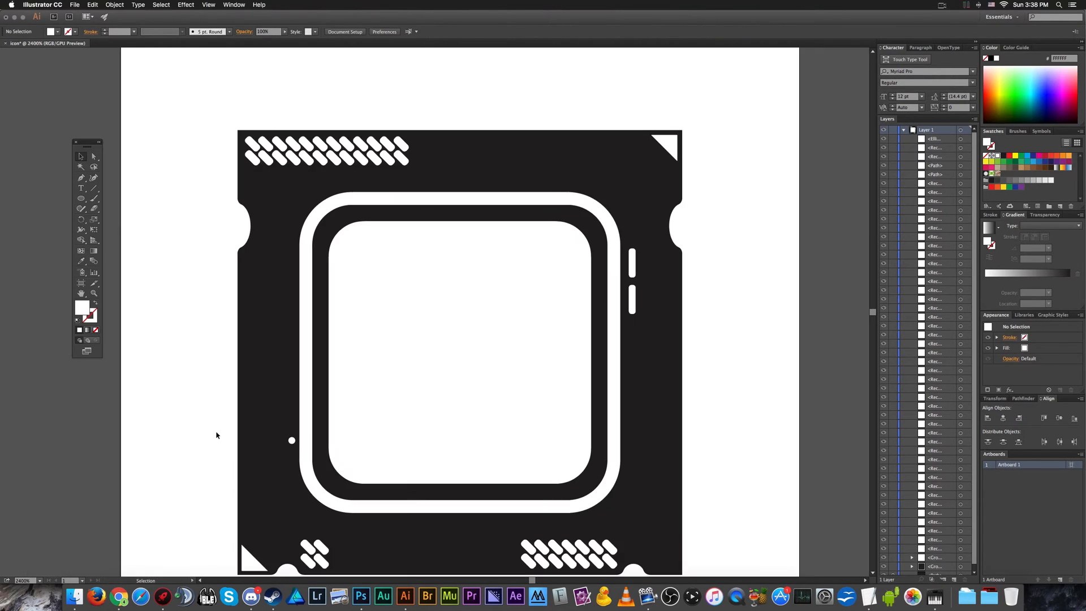
Enlarge the small white circle beside the ring's lower-left part to about 1.38 px in diameter and shift it slightly left.
{"action": "scroll", "coordinate": [216, 435], "scroll_direction": "up", "scroll_amount": 1}
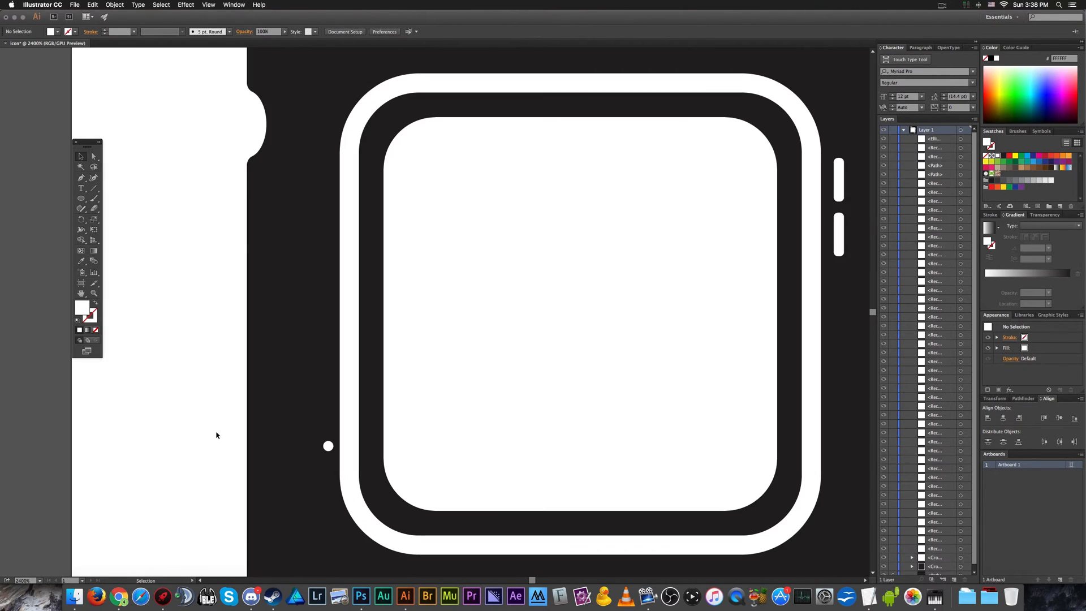
{"action": "scroll", "coordinate": [327, 453], "scroll_direction": "up", "scroll_amount": 1}
{"action": "left_click", "coordinate": [329, 448]}
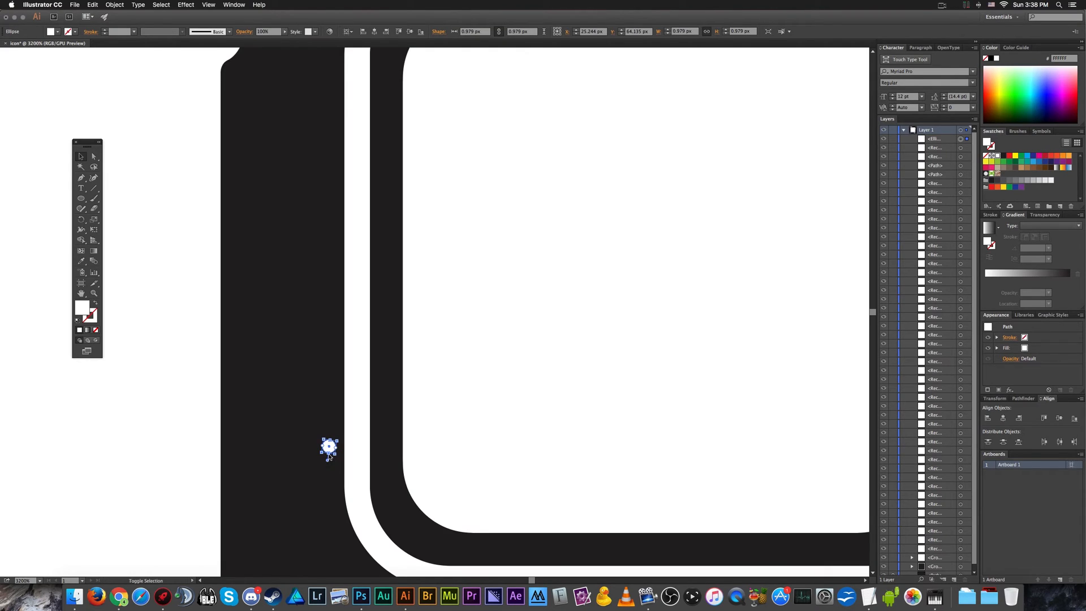
{"action": "mouse_move", "coordinate": [336, 455]}
{"action": "left_mouse_down"}
{"action": "mouse_move", "coordinate": [343, 461]}
{"action": "mouse_move", "coordinate": [331, 451]}
{"action": "left_mouse_up"}
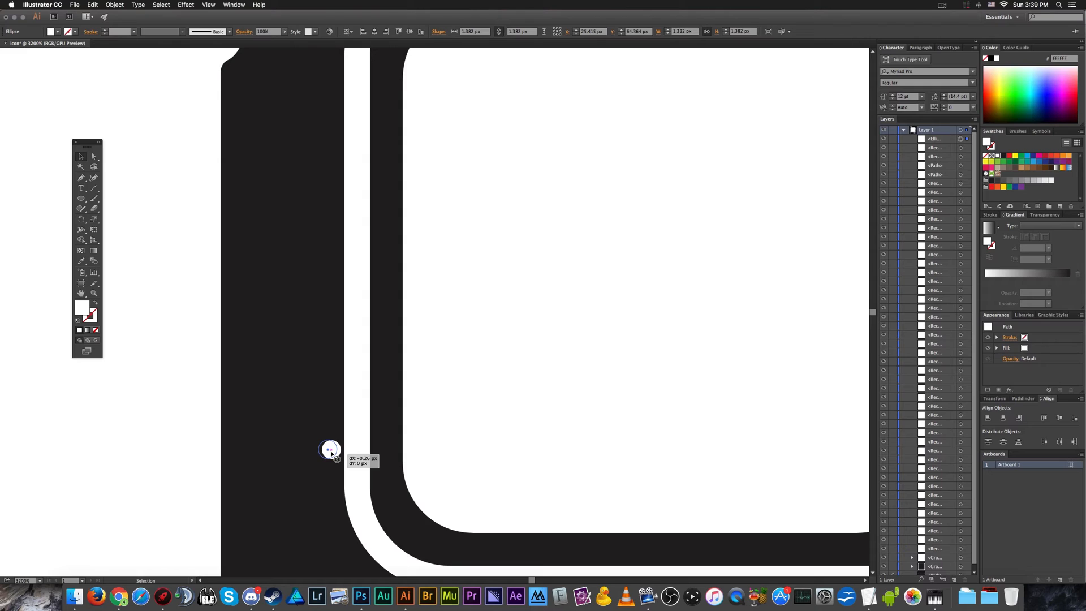
{"action": "scroll", "coordinate": [331, 452], "scroll_direction": "down", "scroll_amount": 2}
{"action": "scroll", "coordinate": [327, 453], "scroll_direction": "up", "scroll_amount": 2}
{"action": "left_click_drag", "start_coordinate": [331, 453], "coordinate": [326, 450]}
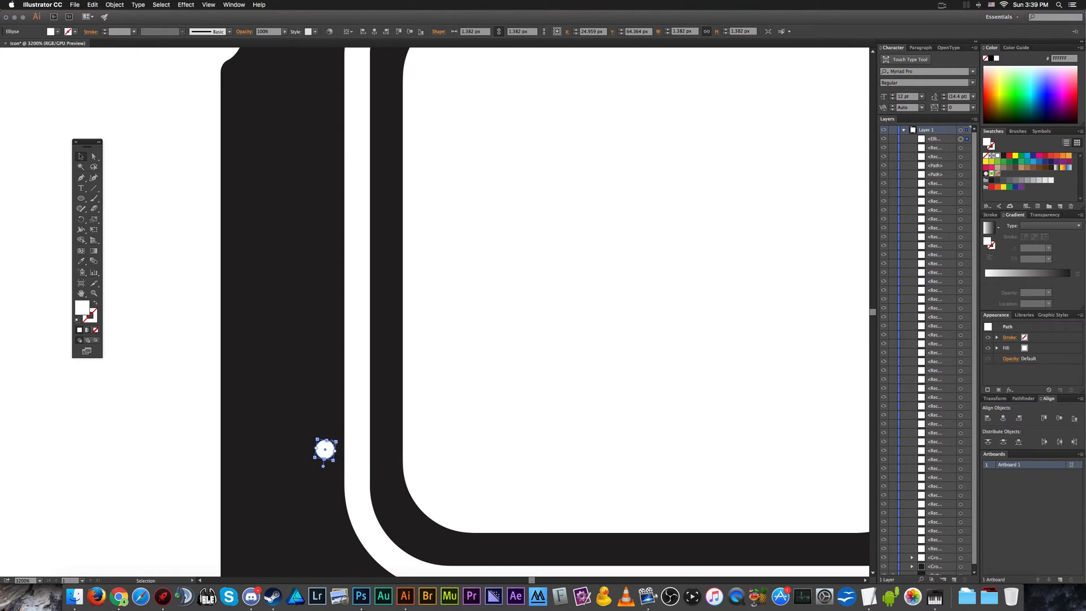
{"action": "scroll", "coordinate": [325, 446], "scroll_direction": "down", "scroll_amount": 2}
{"action": "scroll", "coordinate": [623, 343], "scroll_direction": "up", "scroll_amount": 2}
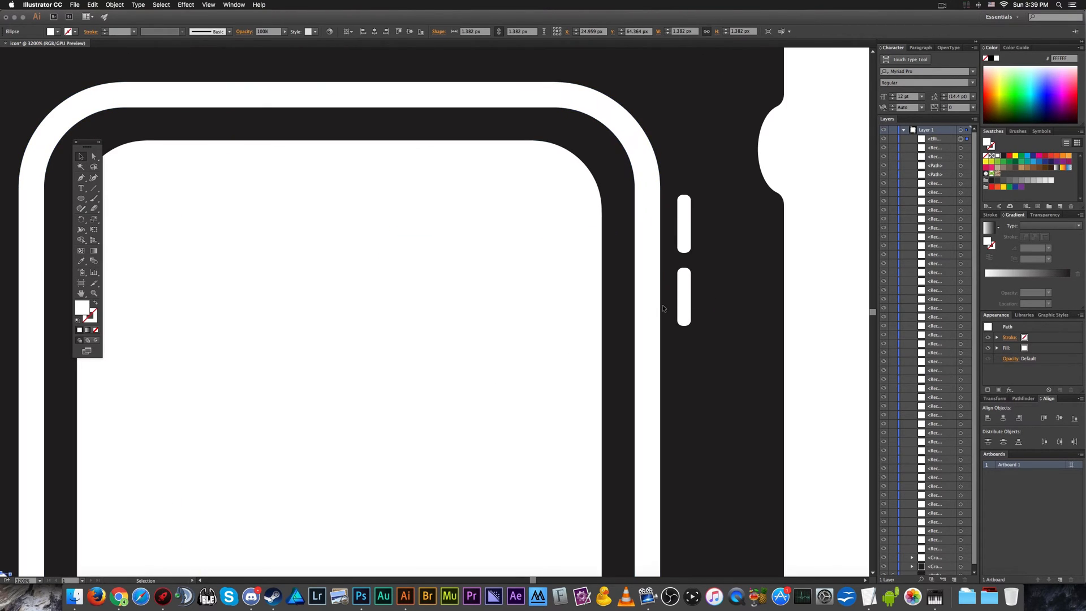
{"action": "scroll", "coordinate": [634, 362], "scroll_direction": "down", "scroll_amount": 6}
{"action": "scroll", "coordinate": [356, 392], "scroll_direction": "up", "scroll_amount": 2}
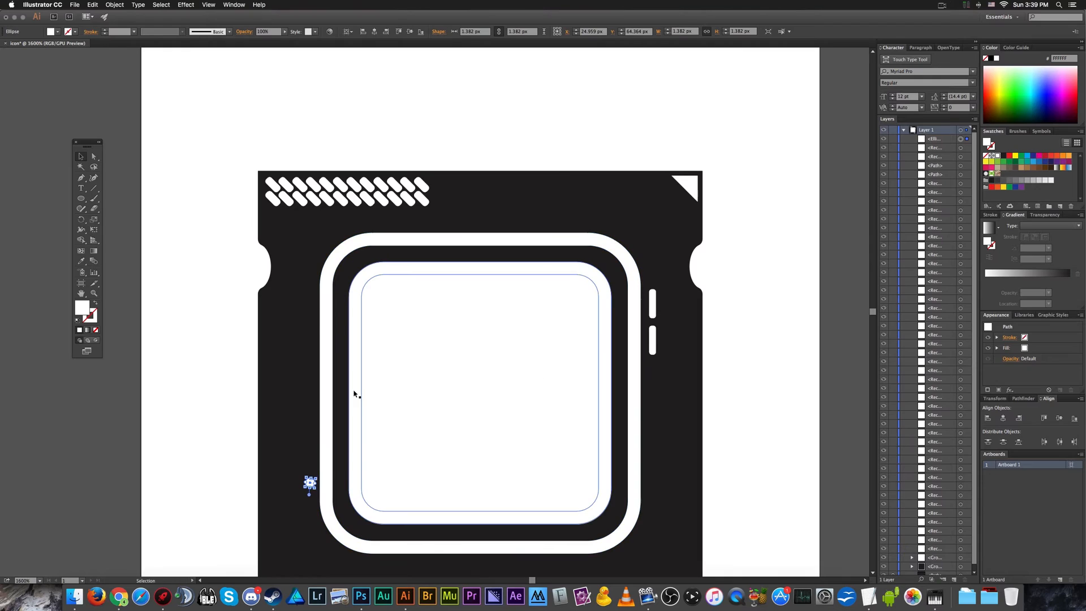
{"action": "left_click", "coordinate": [226, 419]}
Duplicate the small white circle straight up twice to form an evenly spaced vertical column of three dots.
{"action": "scroll", "coordinate": [243, 448], "scroll_direction": "up", "scroll_amount": 2}
{"action": "scroll", "coordinate": [346, 496], "scroll_direction": "up", "scroll_amount": 1}
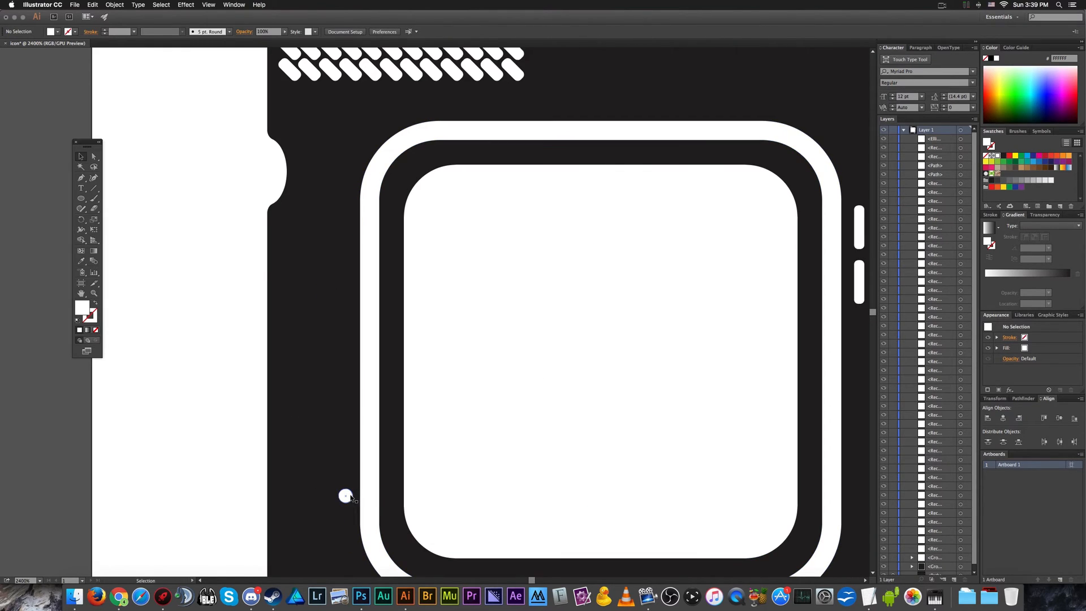
{"action": "left_click_drag", "start_coordinate": [346, 496], "coordinate": [352, 476]}
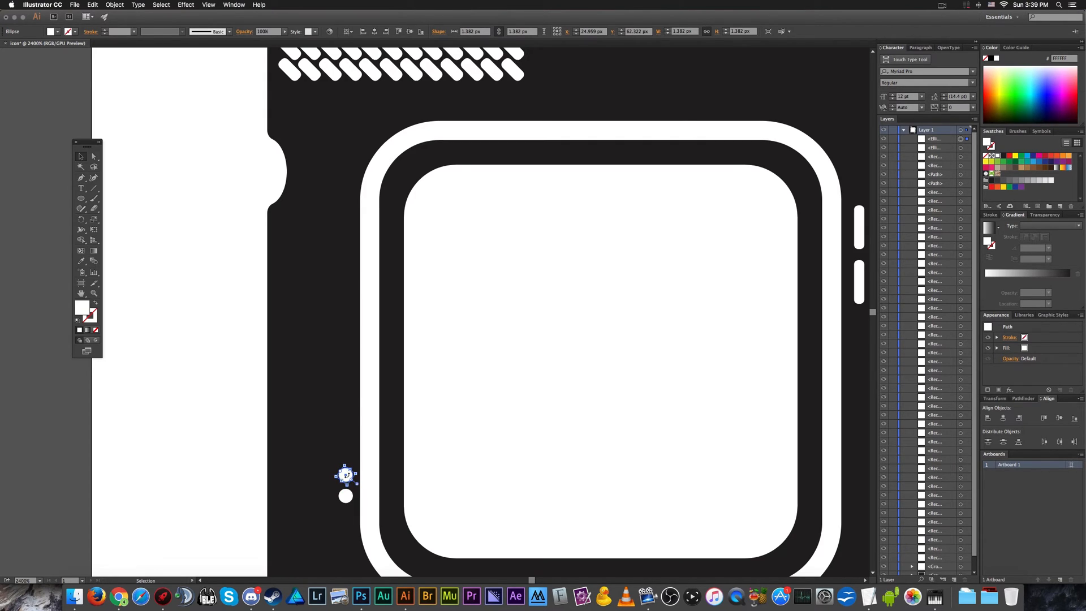
{"action": "left_click_drag", "start_coordinate": [347, 476], "coordinate": [346, 452]}
{"action": "left_click", "coordinate": [225, 453]}
{"action": "key", "text": "super+minus"}
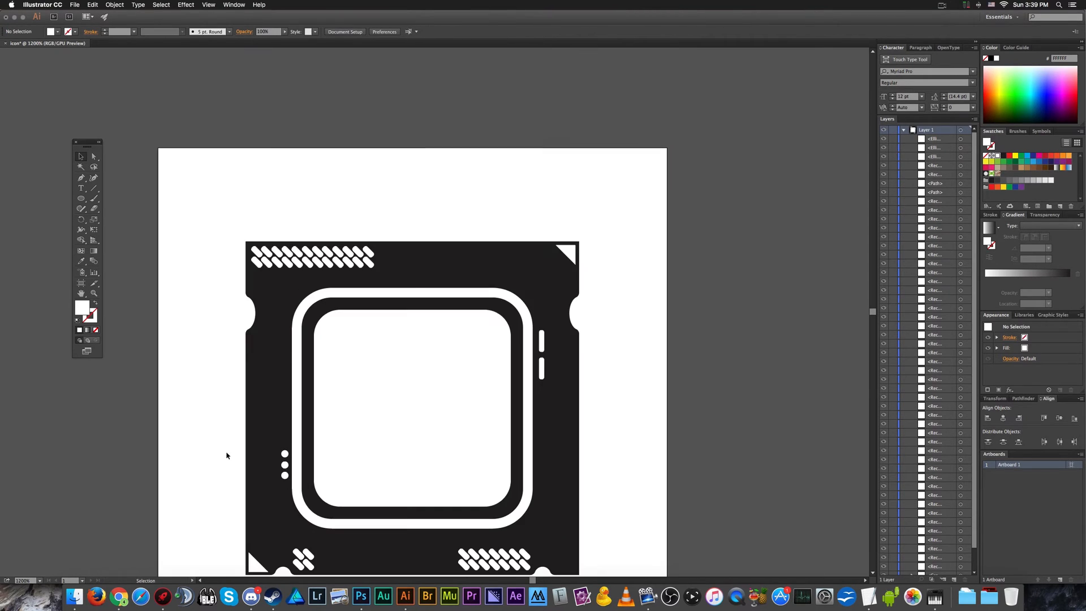
Copy the top dot of the column upward and place the copy beside the ring's upper-left part.
{"action": "scroll", "coordinate": [227, 456], "scroll_direction": "up", "scroll_amount": 1}
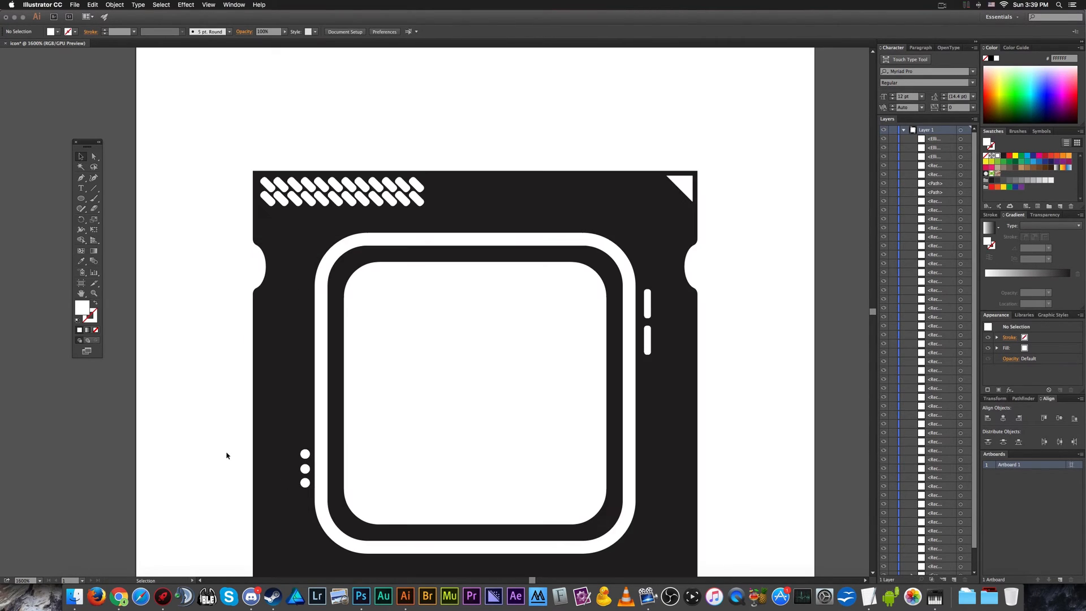
{"action": "left_click", "coordinate": [305, 454]}
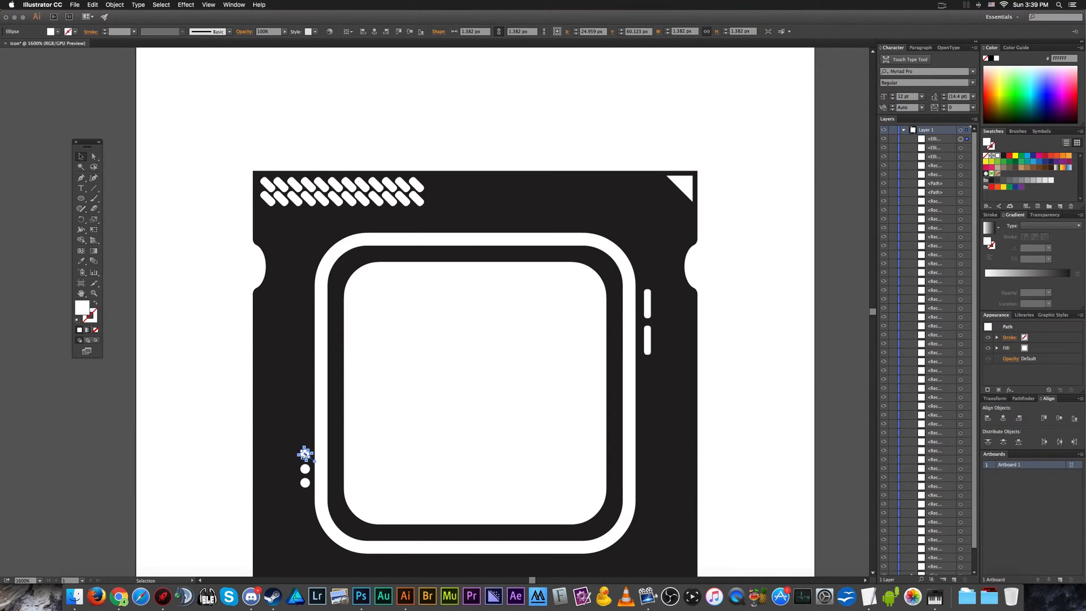
{"action": "scroll", "coordinate": [305, 453], "scroll_direction": "up", "scroll_amount": 3}
{"action": "left_click_drag", "start_coordinate": [324, 451], "coordinate": [327, 255]}
{"action": "scroll", "coordinate": [327, 257], "scroll_direction": "down", "scroll_amount": 3}
{"action": "scroll", "coordinate": [327, 256], "scroll_direction": "up", "scroll_amount": 1}
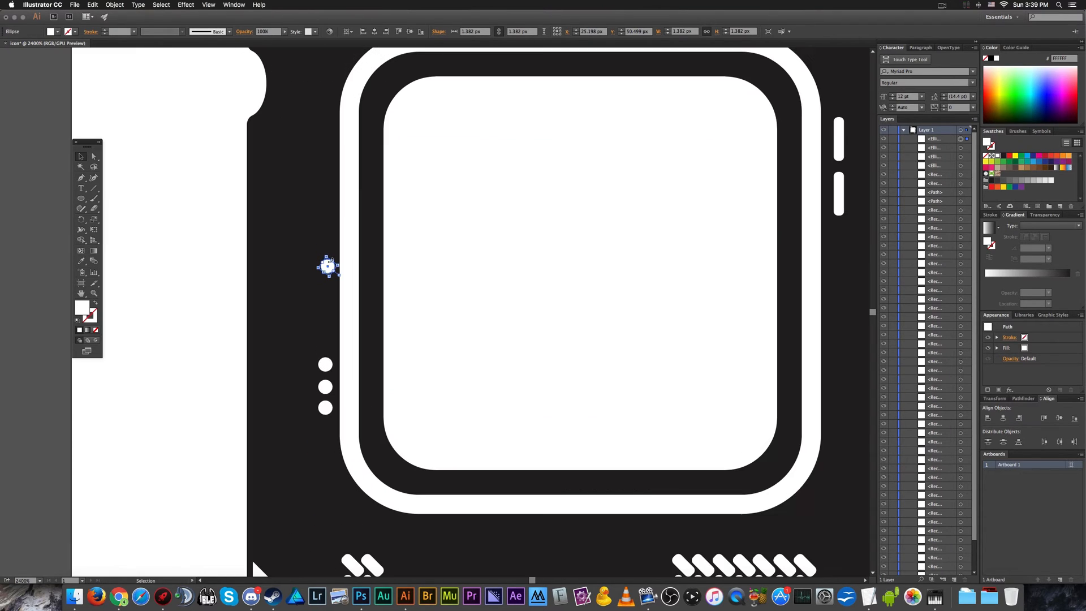
{"action": "left_click_drag", "start_coordinate": [327, 266], "coordinate": [328, 137]}
{"action": "left_click", "coordinate": [181, 206]}
{"action": "scroll", "coordinate": [181, 206], "scroll_direction": "down", "scroll_amount": 2}
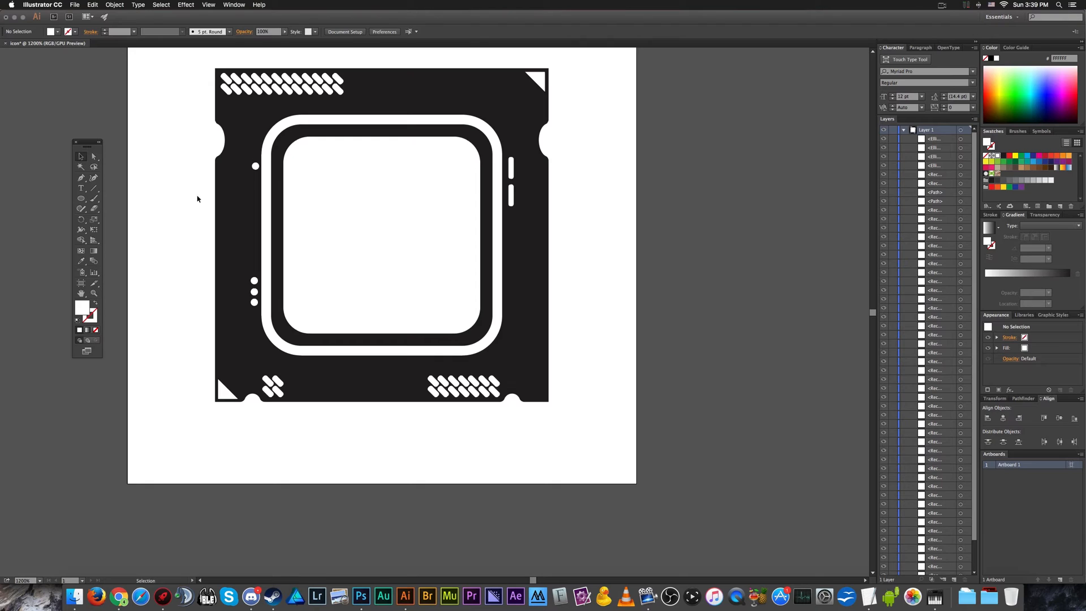
Move the single upper dot beside the chip's upper-right corner triangle and duplicate it diagonally along the triangle's slanted edge.
{"action": "left_click_drag", "start_coordinate": [255, 166], "coordinate": [504, 82]}
{"action": "scroll", "coordinate": [530, 94], "scroll_direction": "up", "scroll_amount": 2}
{"action": "scroll", "coordinate": [530, 95], "scroll_direction": "up", "scroll_amount": 2}
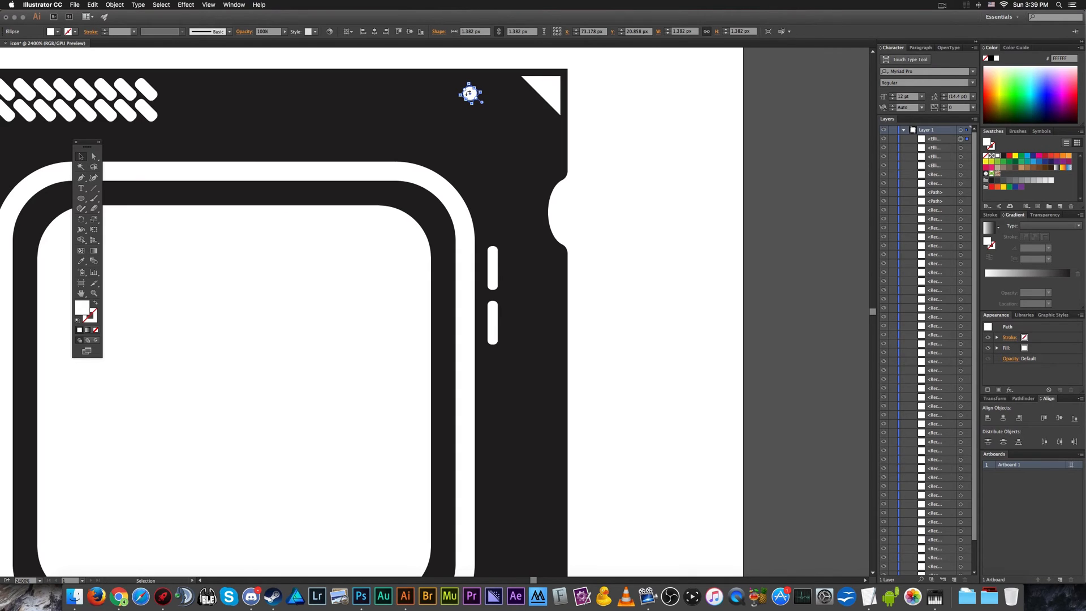
{"action": "left_click_drag", "start_coordinate": [470, 93], "coordinate": [505, 83]}
{"action": "left_click_drag", "start_coordinate": [504, 84], "coordinate": [521, 101]}
{"action": "left_click", "coordinate": [601, 101]}
Arrange the two dots near the corner triangle side by side in a horizontal row level with the triangle's top edge.
{"action": "scroll", "coordinate": [602, 100], "scroll_direction": "down", "scroll_amount": 2}
{"action": "scroll", "coordinate": [602, 100], "scroll_direction": "up", "scroll_amount": 3}
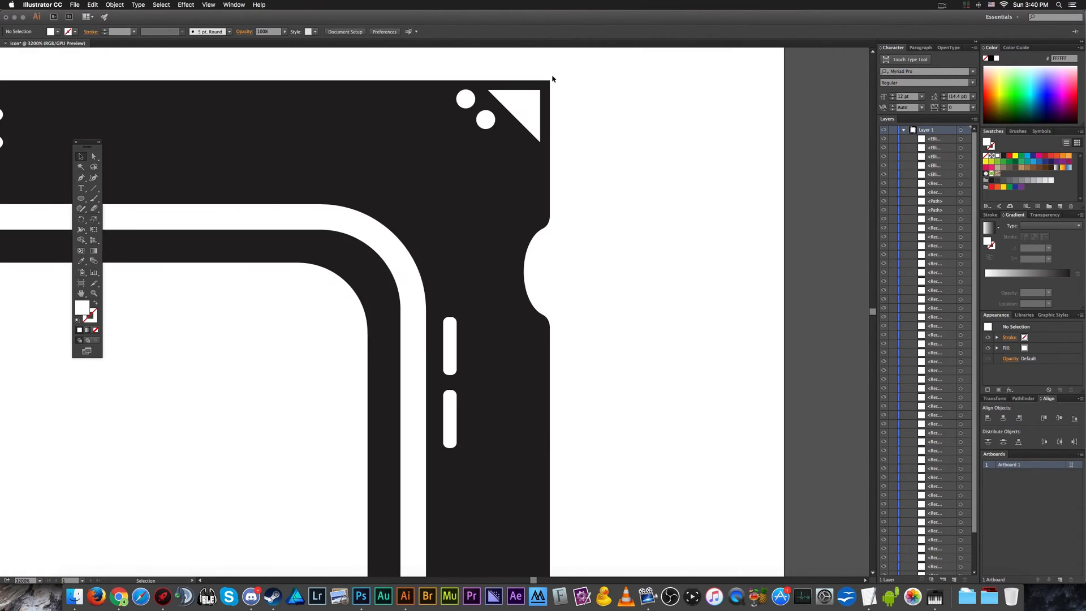
{"action": "scroll", "coordinate": [553, 78], "scroll_direction": "up", "scroll_amount": 3}
{"action": "left_click", "coordinate": [261, 296]}
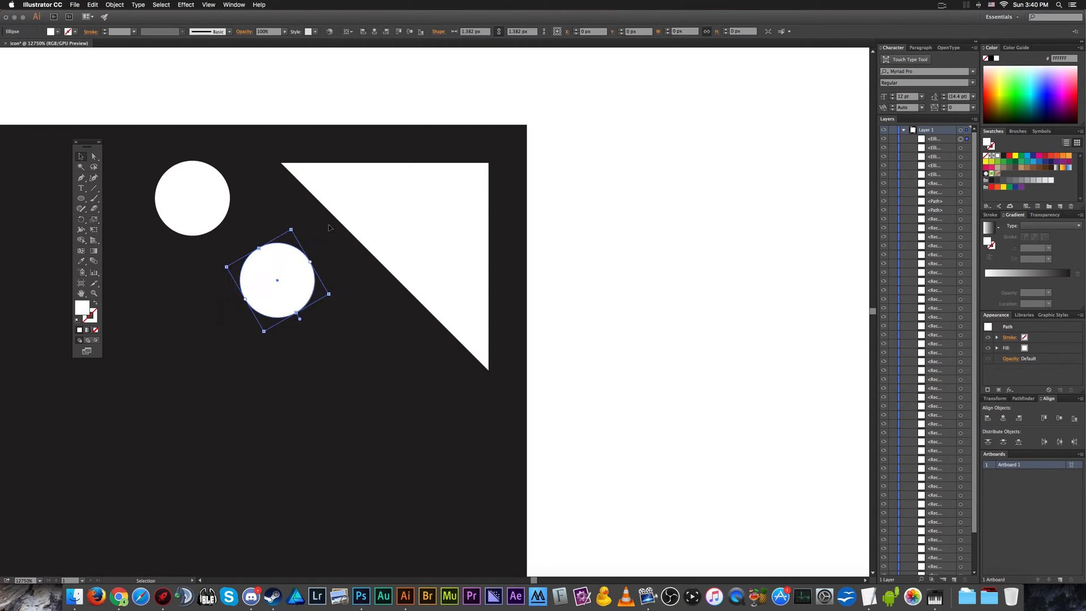
{"action": "scroll", "coordinate": [308, 254], "scroll_direction": "down", "scroll_amount": 1}
{"action": "left_click", "coordinate": [542, 202]}
{"action": "left_click_drag", "start_coordinate": [292, 199], "coordinate": [209, 177]}
{"action": "left_click", "coordinate": [250, 181], "text": "shift"}
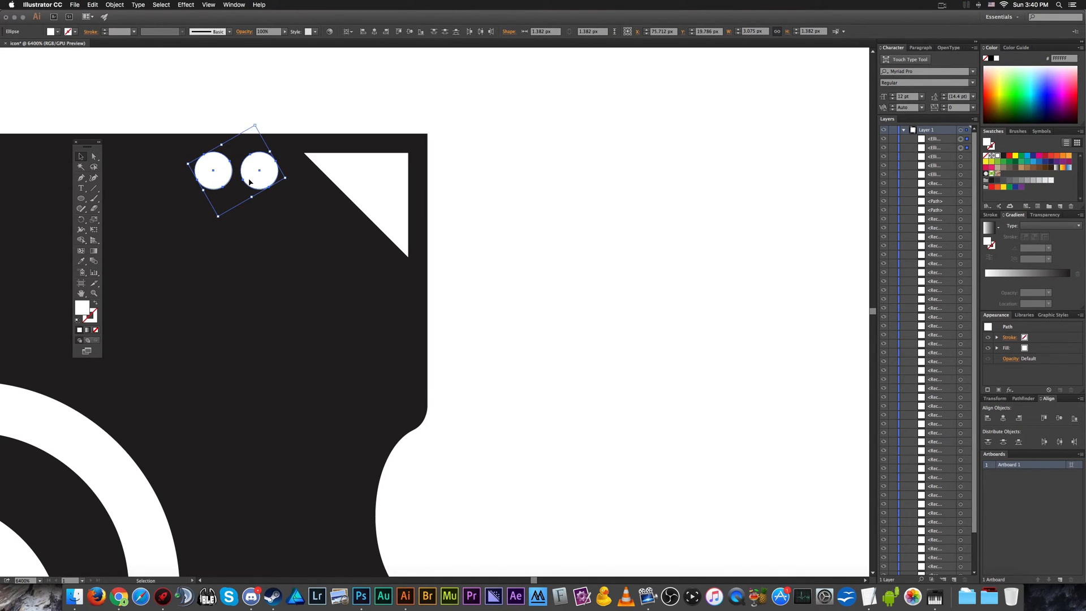
{"action": "left_click", "coordinate": [498, 226]}
{"action": "key", "text": "super+minus"}
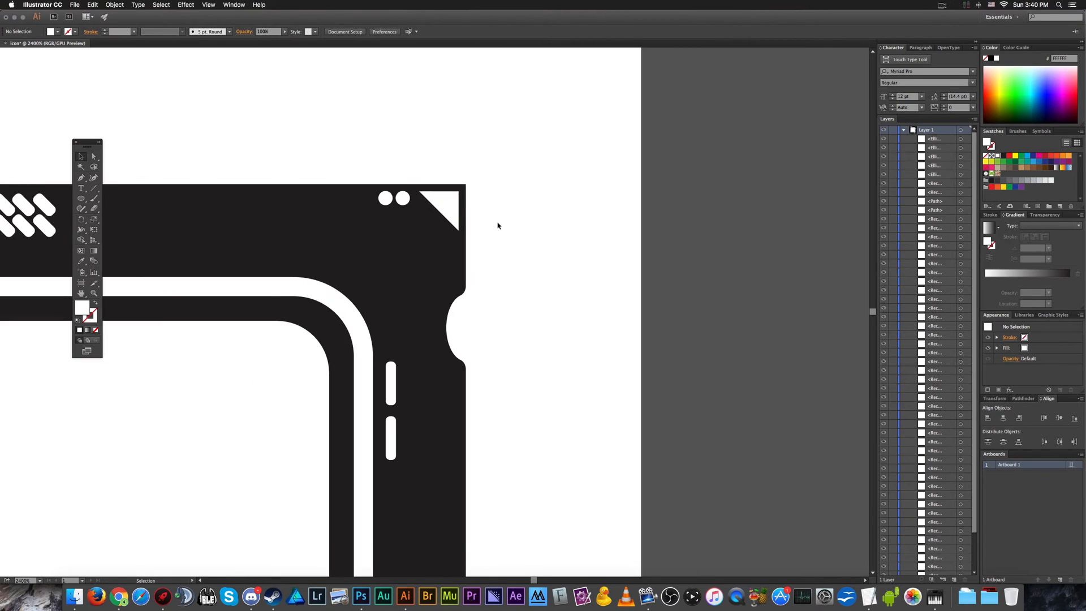
{"action": "key", "text": "super+minus"}
{"action": "key", "text": "super+minus"}
{"action": "key", "text": "super+minus"}
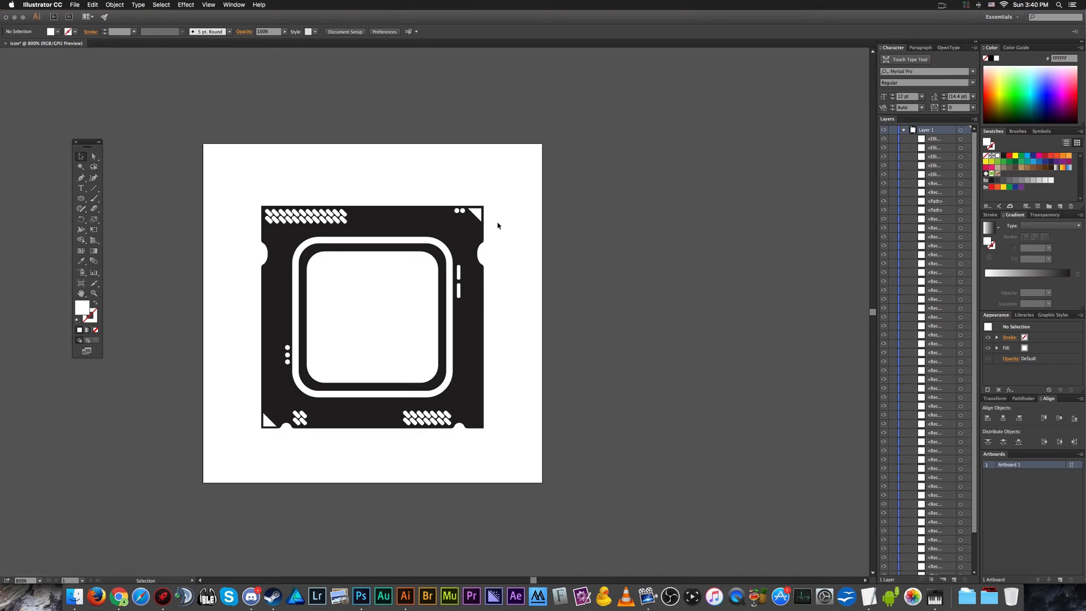
{"action": "key", "text": "super+plus"}
{"action": "key", "text": "super+minus"}
{"action": "left_click_drag", "start_coordinate": [206, 167], "coordinate": [569, 456]}
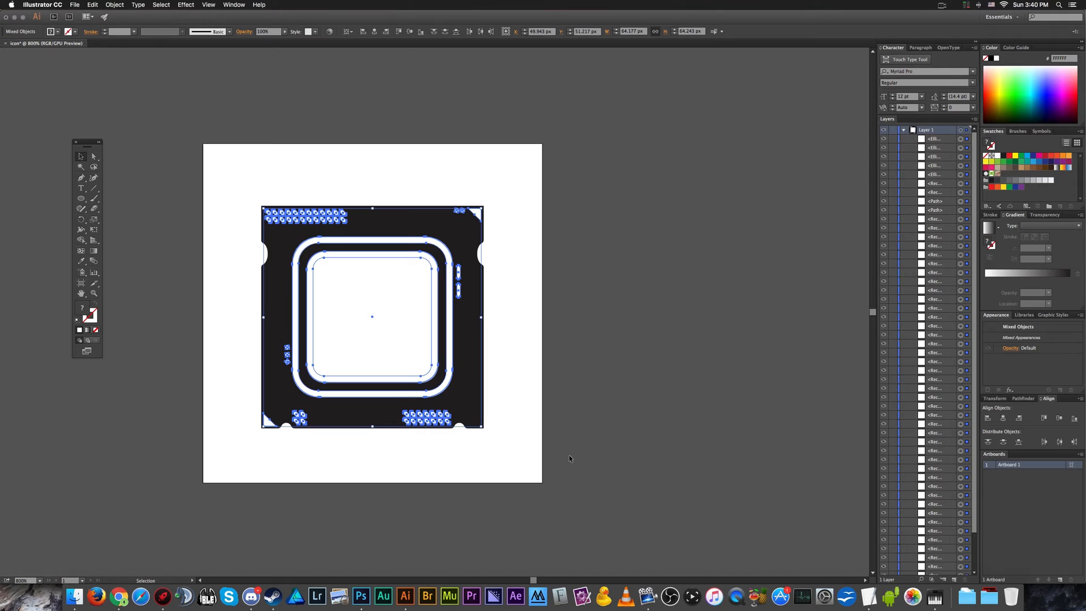
{"action": "left_click", "coordinate": [502, 414]}
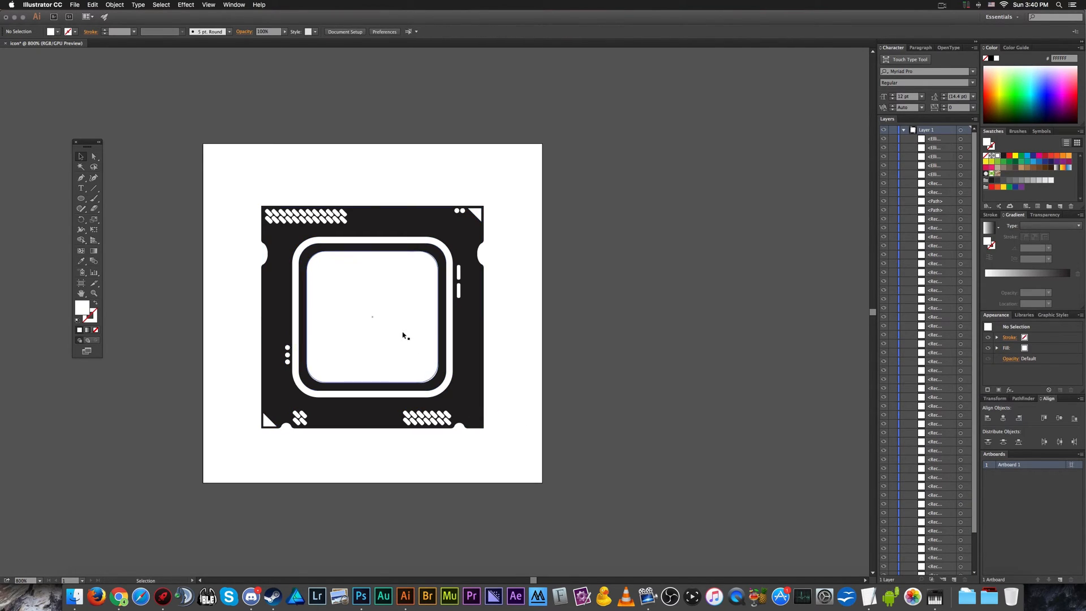
{"action": "left_click_drag", "start_coordinate": [231, 166], "coordinate": [269, 184]}
Move the top dot of the three-dot column slightly down to even out the spacing between the dots.
{"action": "scroll", "coordinate": [270, 184], "scroll_direction": "up", "scroll_amount": 1}
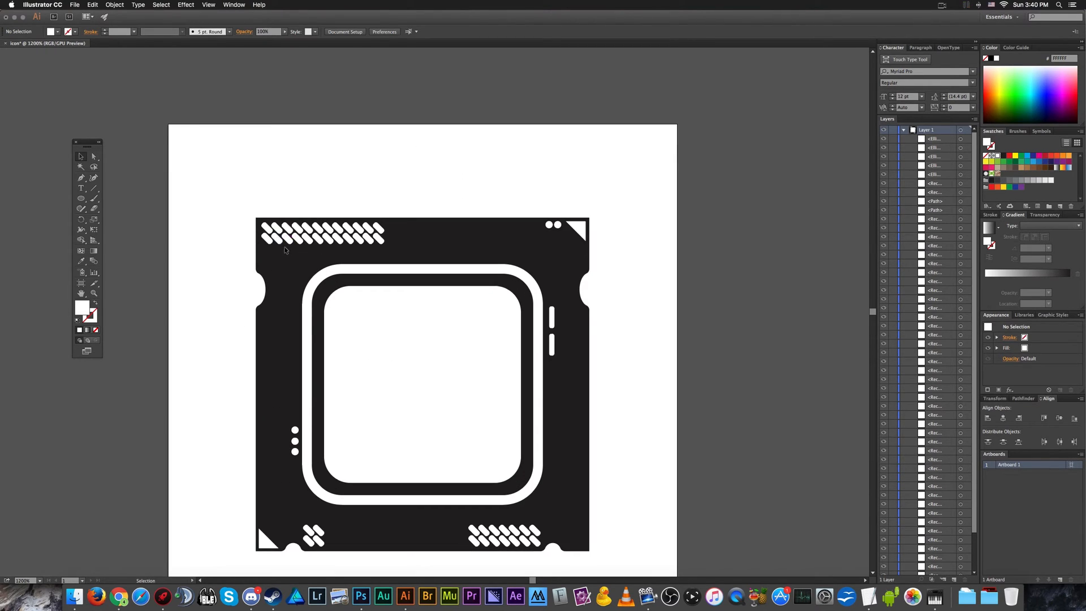
{"action": "scroll", "coordinate": [266, 439], "scroll_direction": "up", "scroll_amount": 5}
{"action": "left_click_drag", "start_coordinate": [406, 385], "coordinate": [406, 391]}
{"action": "left_click", "coordinate": [138, 398]}
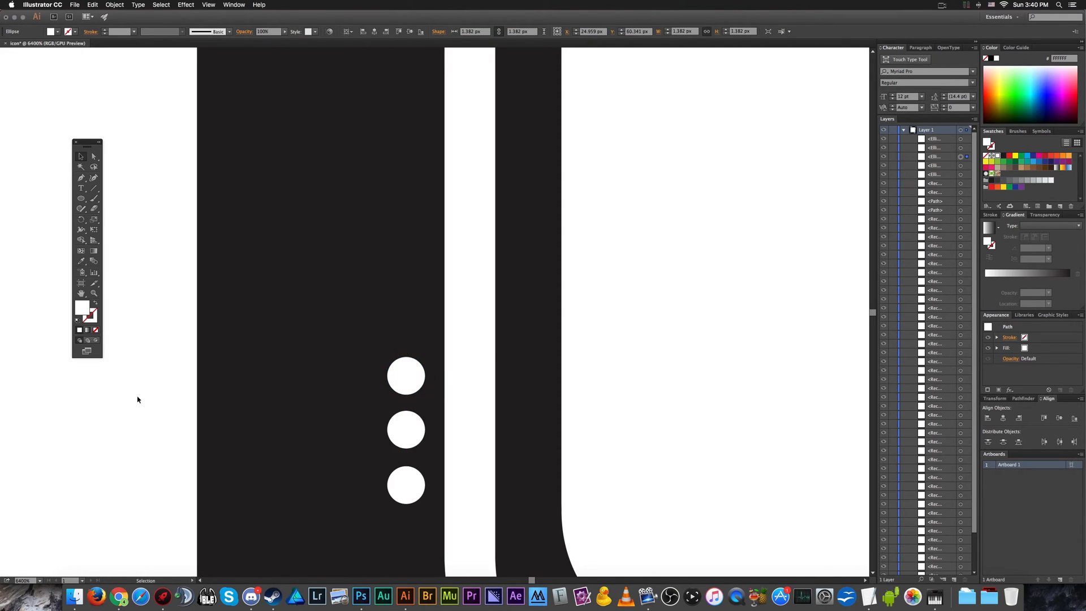
Try to scale up the chip artwork from its lower-right corner, and undo the scaling.
{"action": "scroll", "coordinate": [137, 399], "scroll_direction": "down", "scroll_amount": 4}
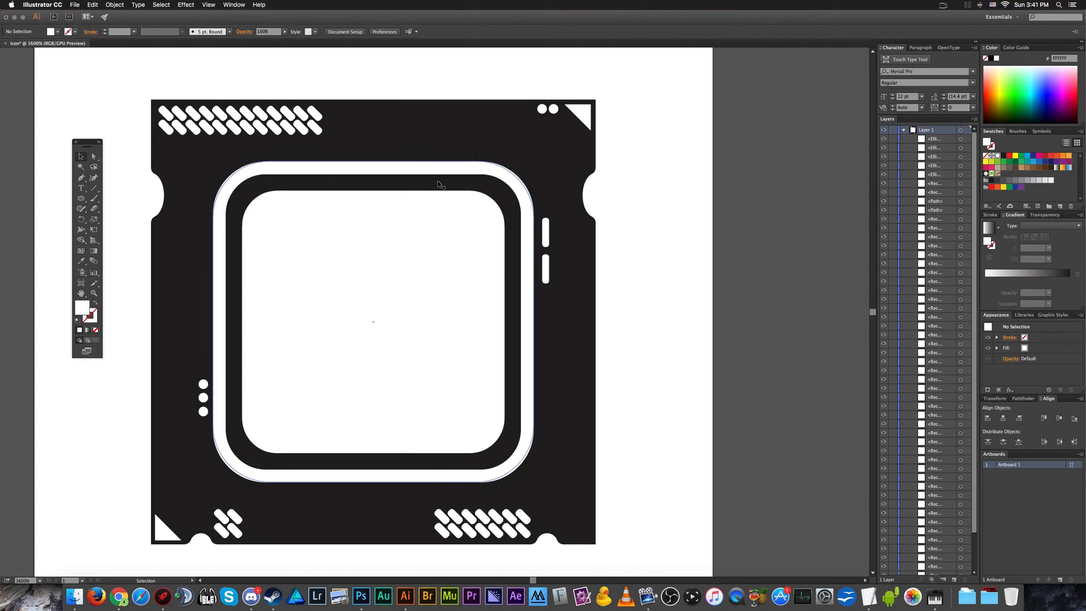
{"action": "scroll", "coordinate": [610, 180], "scroll_direction": "down", "scroll_amount": 1}
{"action": "scroll", "coordinate": [635, 195], "scroll_direction": "down", "scroll_amount": 1}
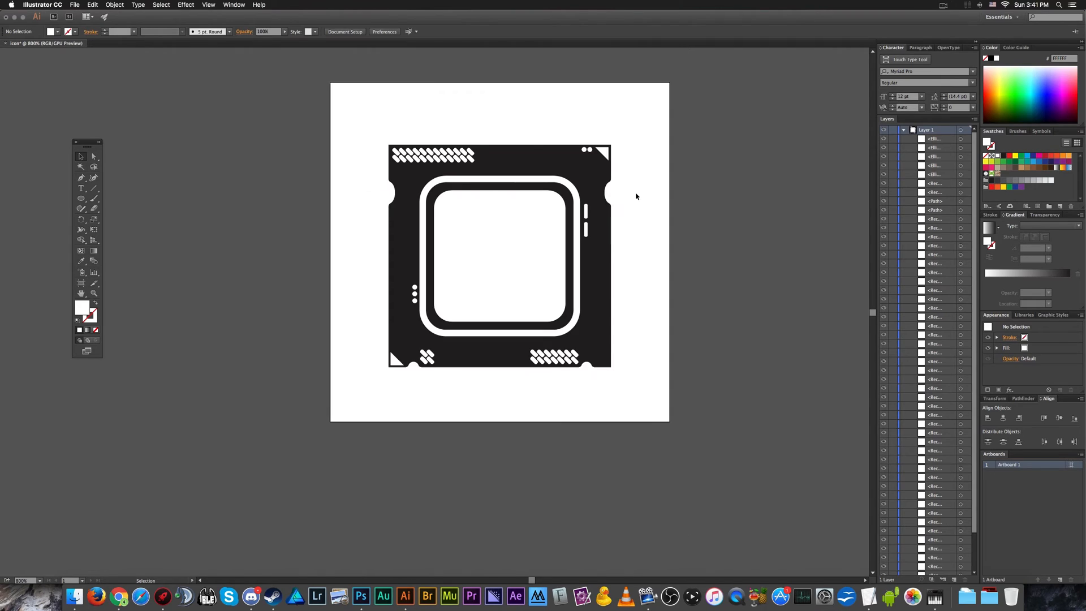
{"action": "left_click_drag", "start_coordinate": [351, 122], "coordinate": [650, 396]}
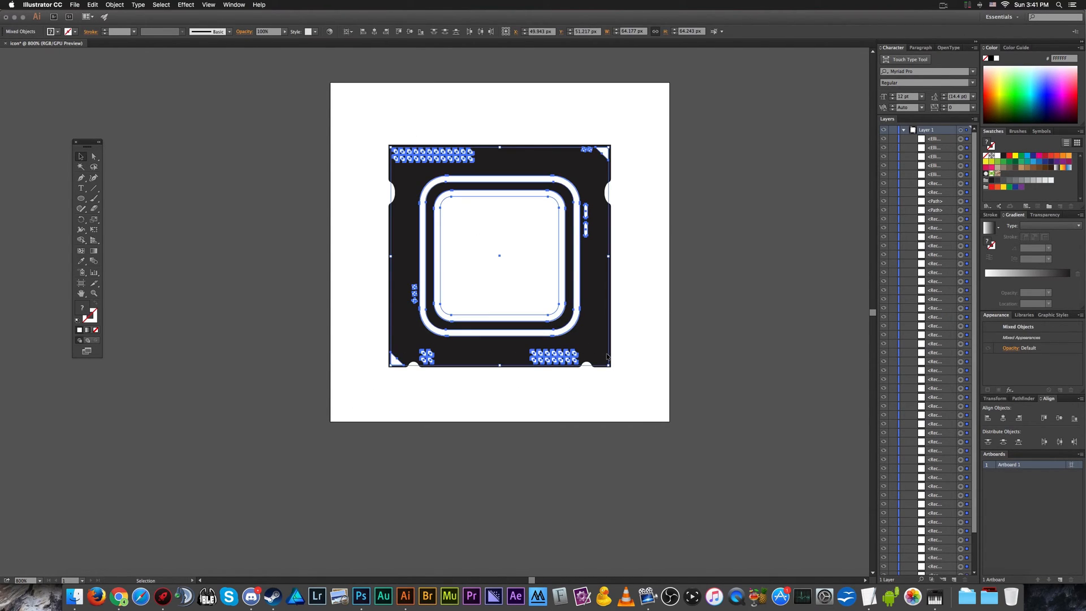
{"action": "left_click_drag", "start_coordinate": [612, 369], "coordinate": [655, 415]}
{"action": "key", "text": "super+z"}
{"action": "left_click", "coordinate": [657, 339]}
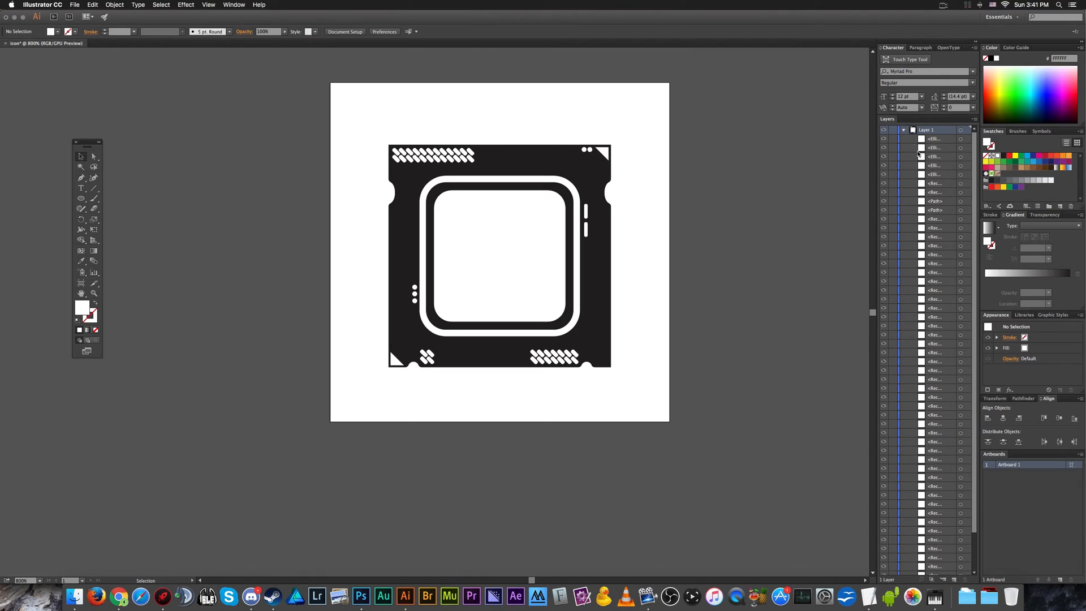
Unlock the chip's black base path and select all of the icon's artwork together with it.
{"action": "scroll", "coordinate": [918, 151], "scroll_direction": "down", "scroll_amount": 4}
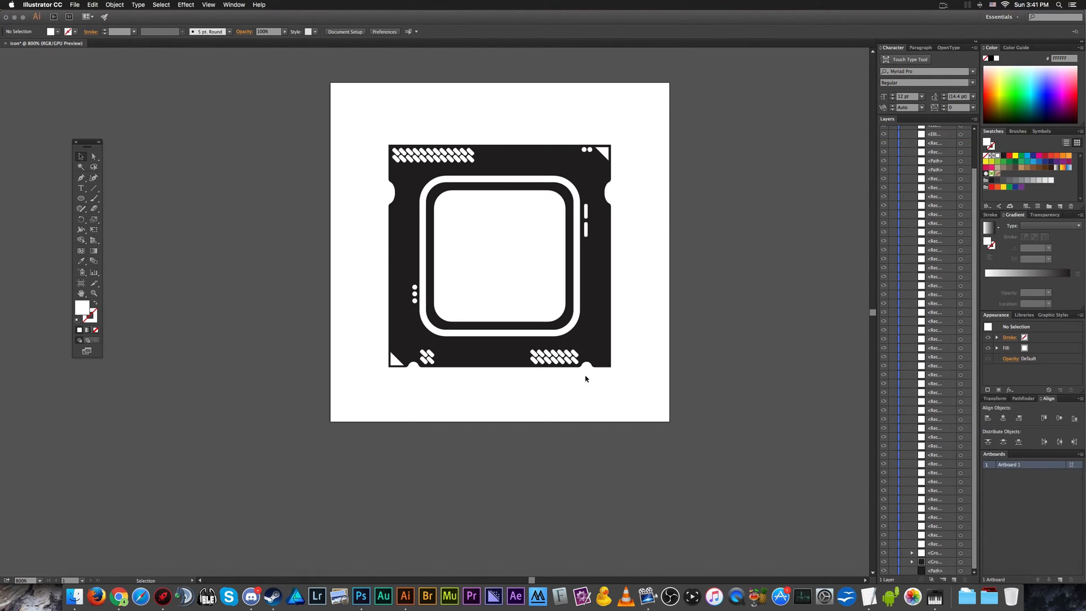
{"action": "left_click_drag", "start_coordinate": [354, 112], "coordinate": [648, 396]}
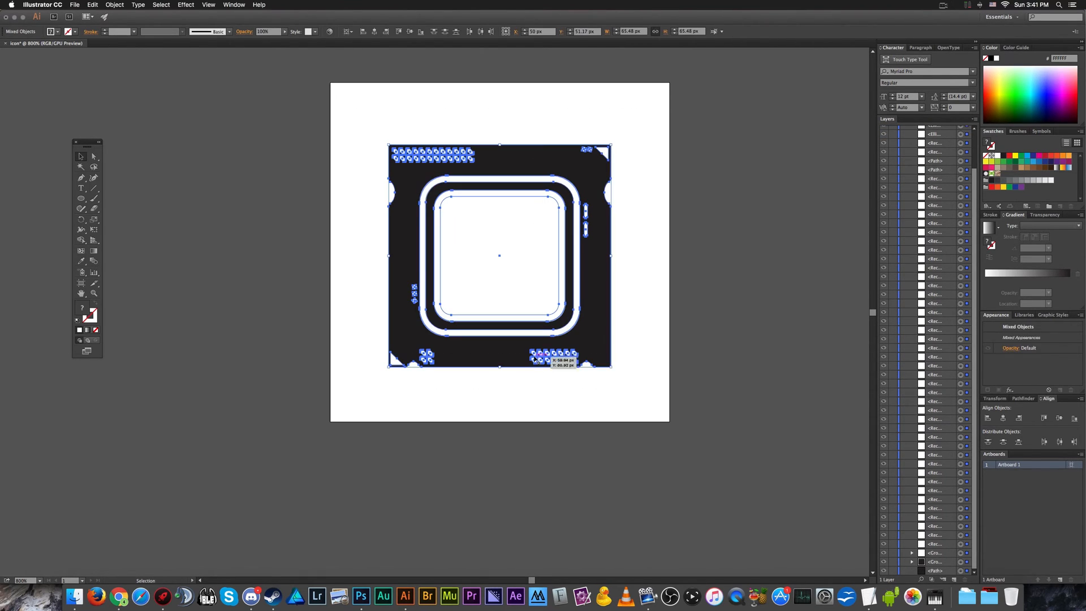
{"action": "scroll", "coordinate": [514, 322], "scroll_direction": "up", "scroll_amount": 1}
{"action": "scroll", "coordinate": [515, 323], "scroll_direction": "up", "scroll_amount": 1}
{"action": "scroll", "coordinate": [514, 322], "scroll_direction": "up", "scroll_amount": 3}
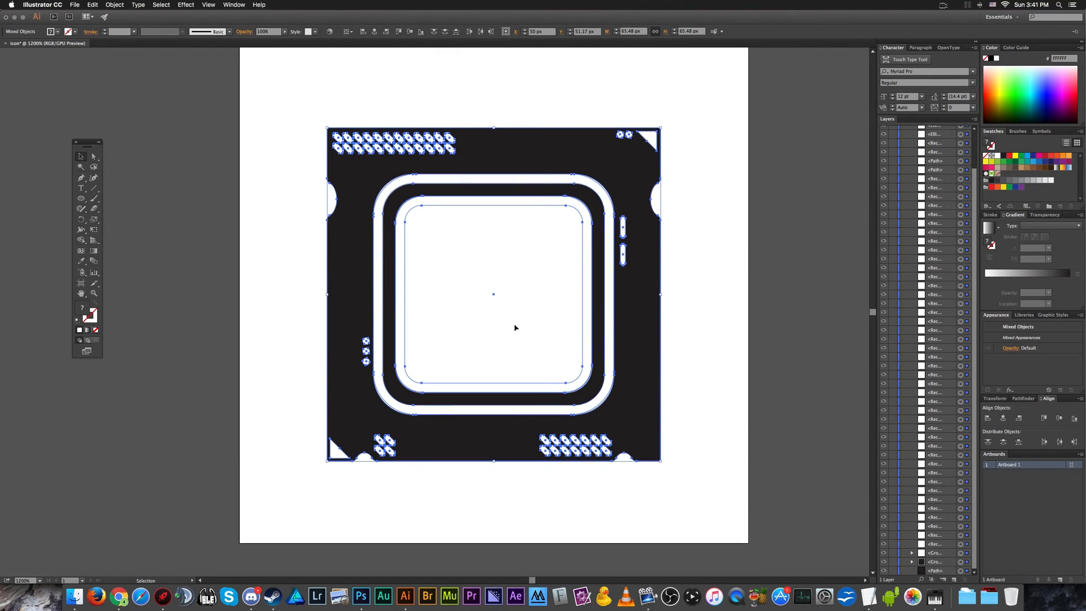
{"action": "scroll", "coordinate": [515, 328], "scroll_direction": "up", "scroll_amount": 1}
{"action": "scroll", "coordinate": [515, 328], "scroll_direction": "down", "scroll_amount": 1}
{"action": "scroll", "coordinate": [515, 328], "scroll_direction": "up", "scroll_amount": 1}
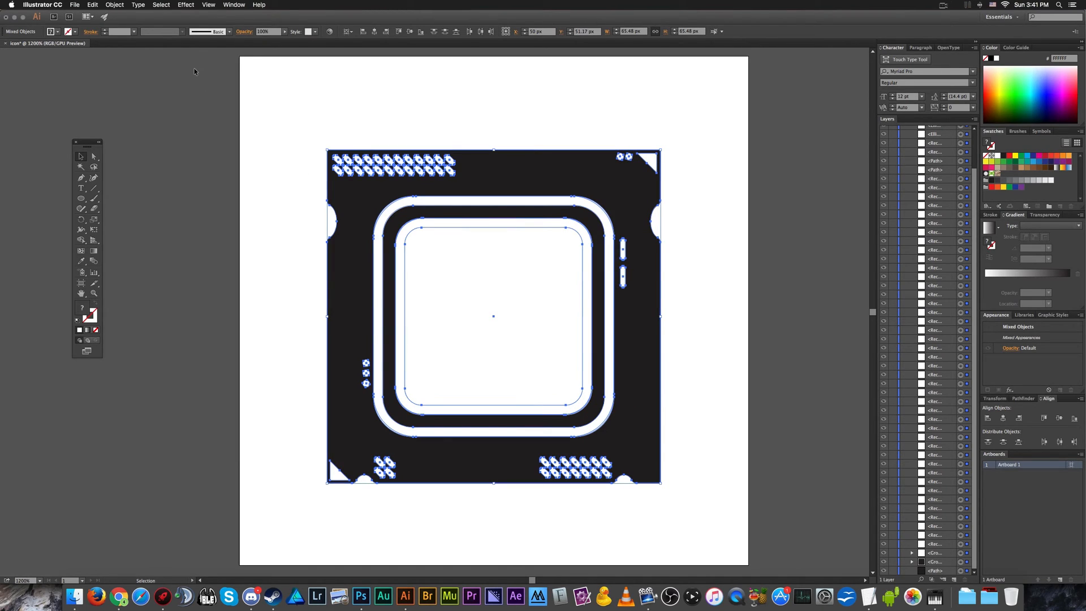
Apply Outline Stroke to all of the selected icon artwork and deselect it.
{"action": "left_click", "coordinate": [114, 5]}
{"action": "mouse_move", "coordinate": [154, 167]}
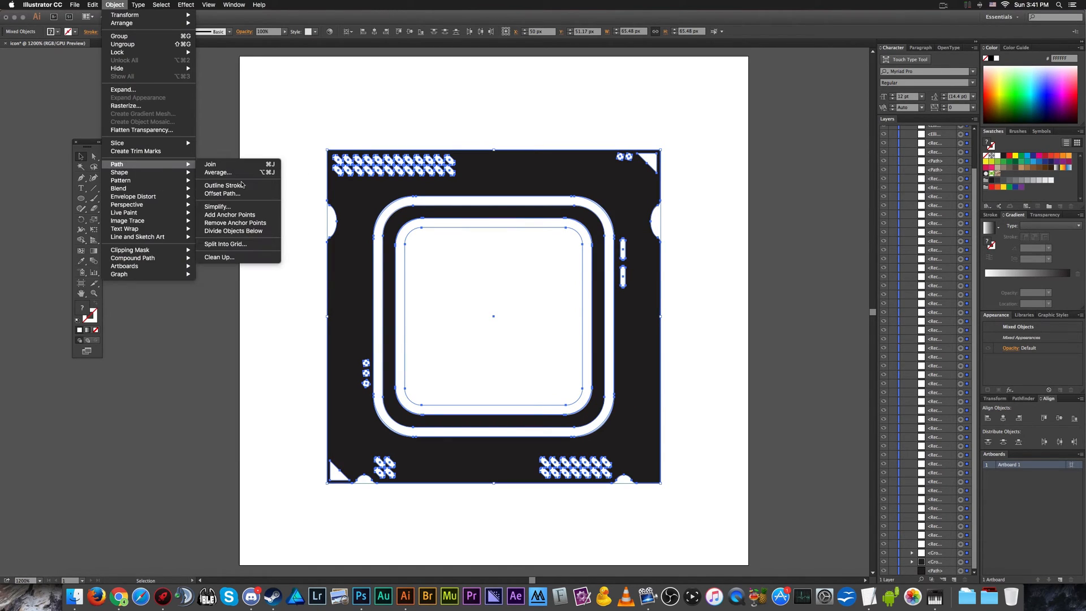
{"action": "left_click", "coordinate": [244, 185]}
{"action": "left_click", "coordinate": [290, 133]}
Select all of the icon's shapes, try combining them with Pathfinder Unite, and undo it.
{"action": "left_click_drag", "start_coordinate": [267, 97], "coordinate": [689, 515]}
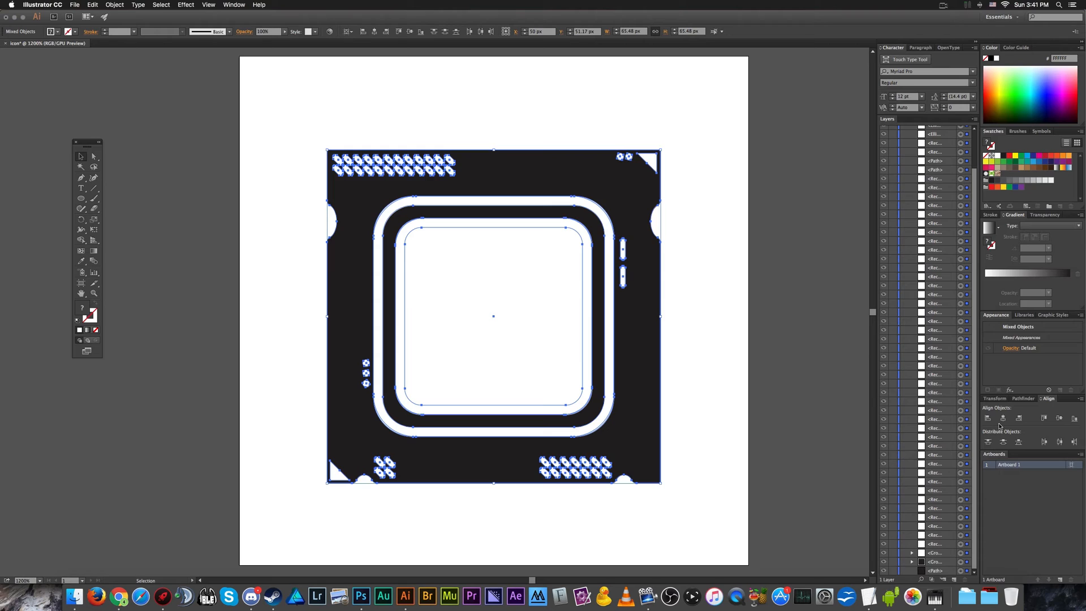
{"action": "left_click", "coordinate": [1025, 399]}
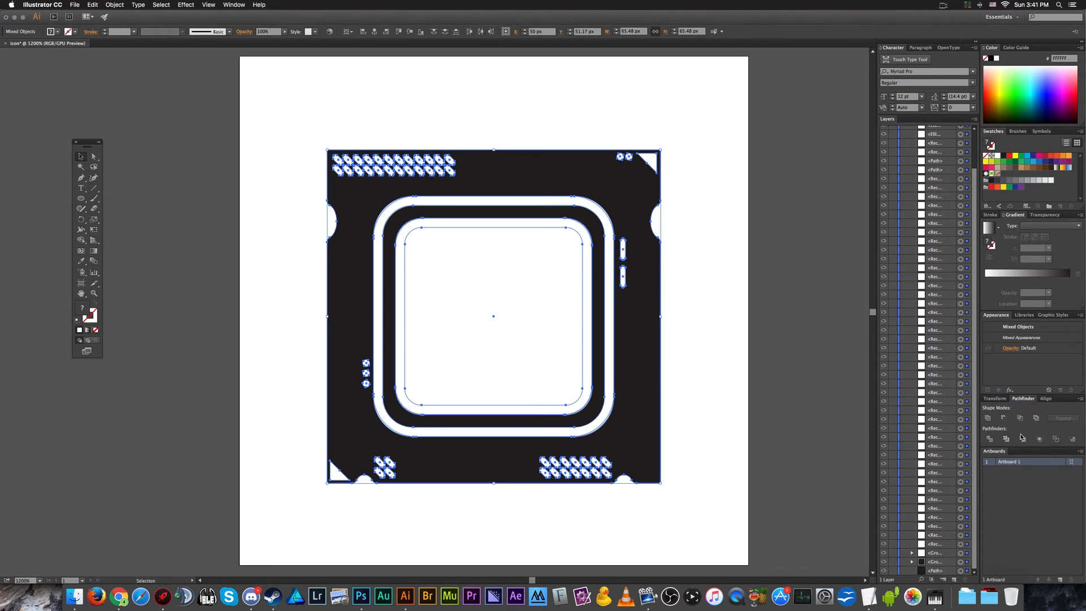
{"action": "left_click", "coordinate": [989, 418]}
{"action": "key", "text": "super+z"}
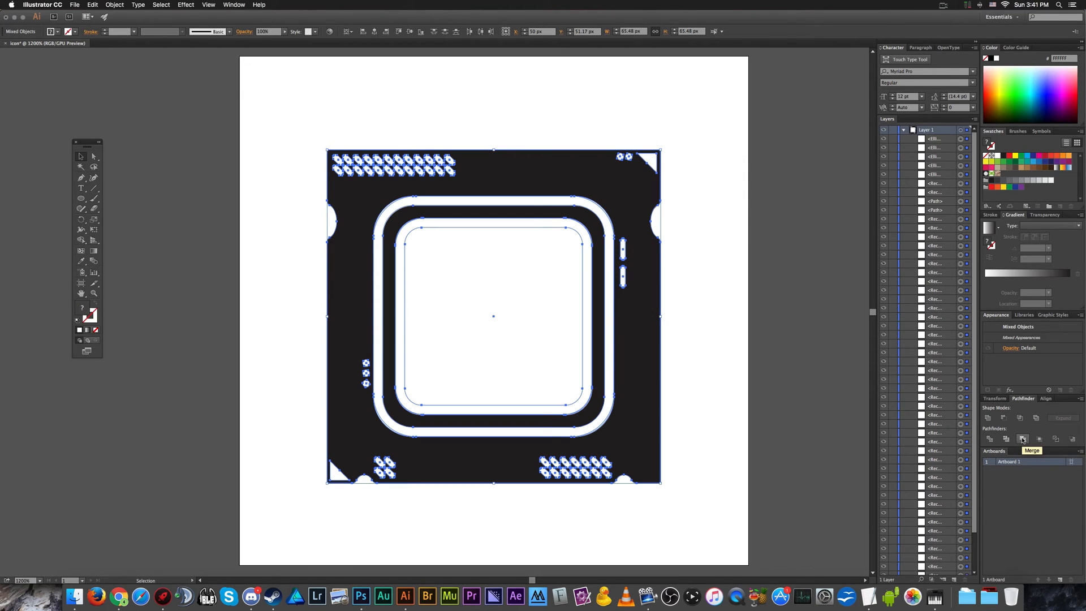
Try Pathfinder Merge on all of the icon's selected shapes and undo it.
{"action": "left_click", "coordinate": [1023, 440]}
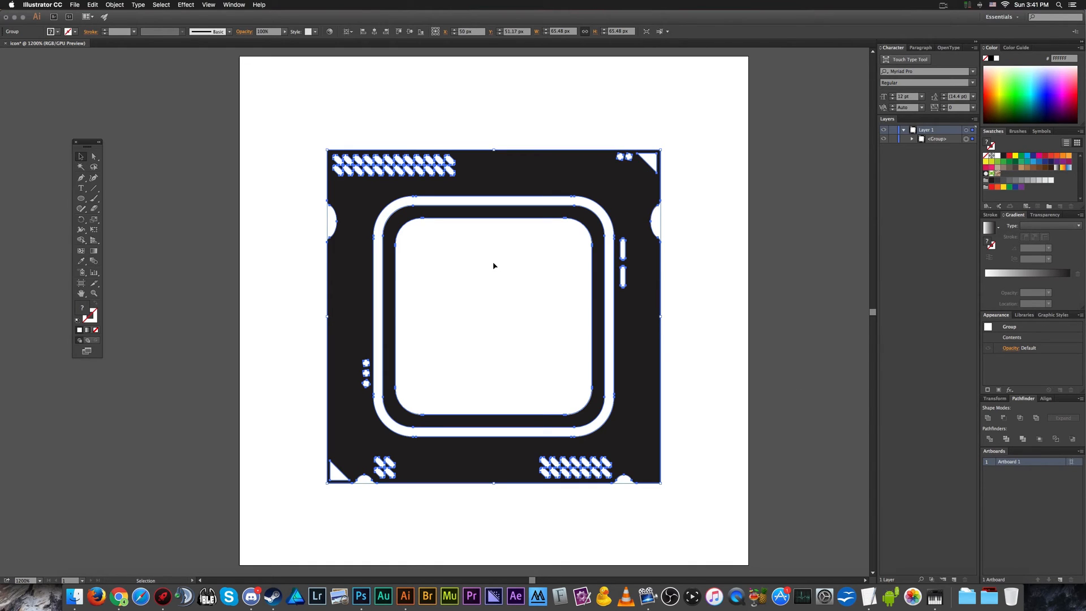
{"action": "key", "text": "super+shift+g"}
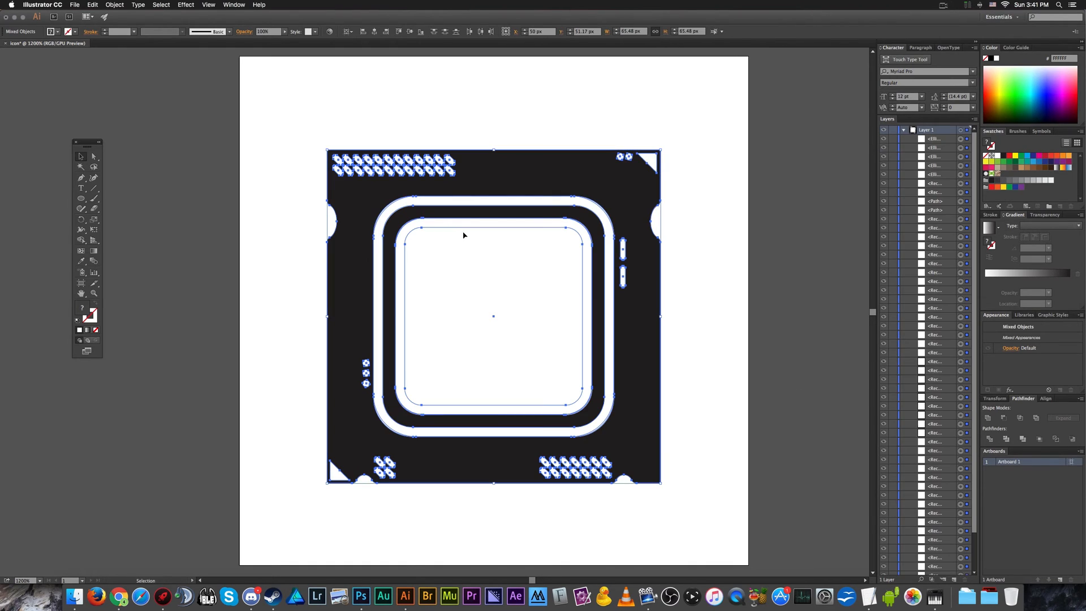
{"action": "scroll", "coordinate": [434, 229], "scroll_direction": "up", "scroll_amount": 2}
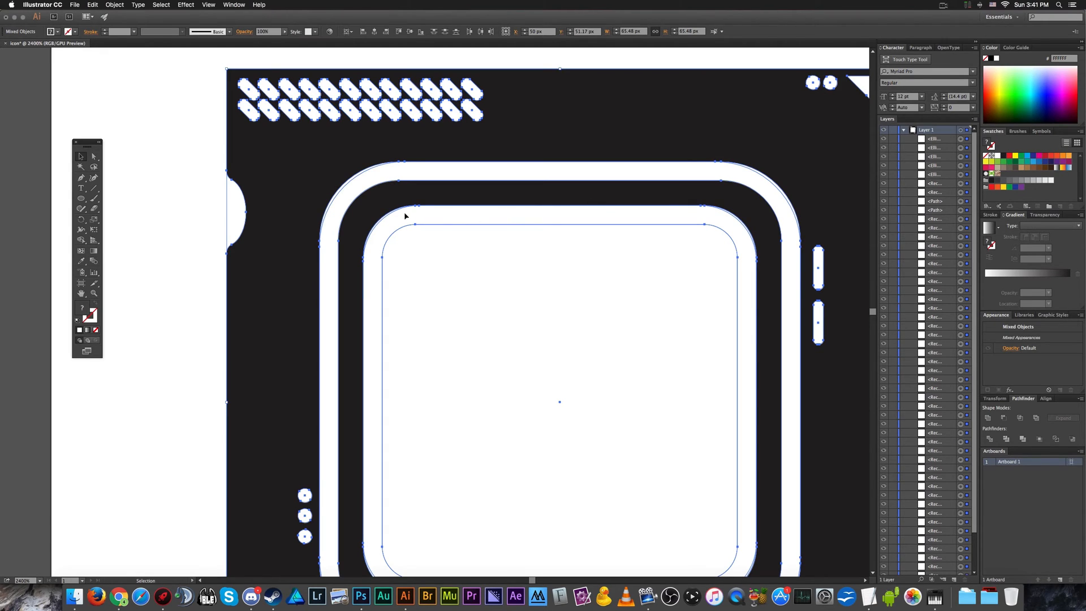
{"action": "scroll", "coordinate": [532, 315], "scroll_direction": "down", "scroll_amount": 1}
{"action": "scroll", "coordinate": [514, 326], "scroll_direction": "down", "scroll_amount": 1}
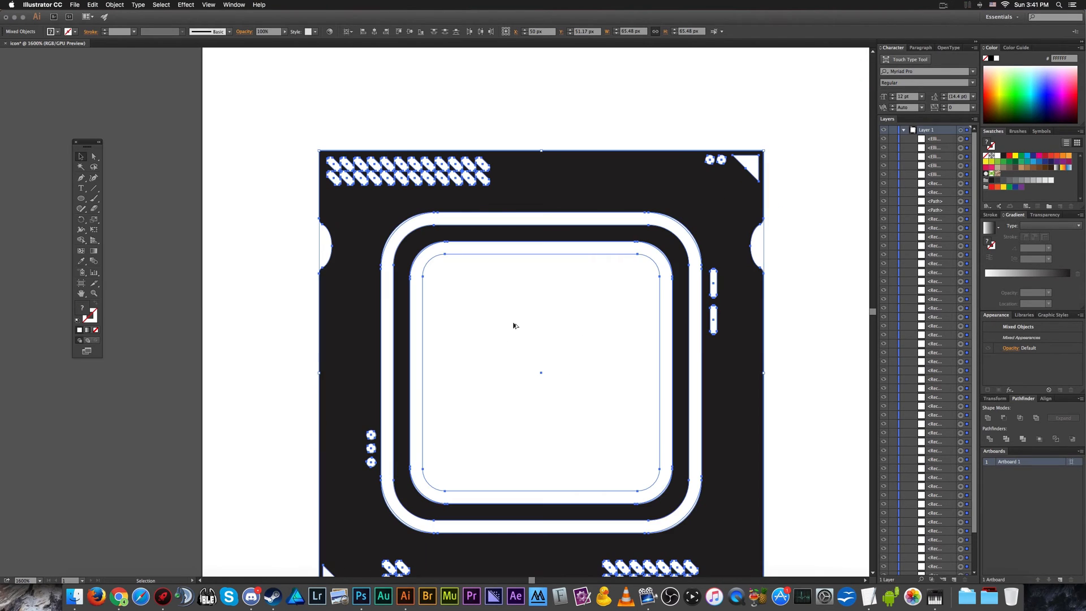
{"action": "scroll", "coordinate": [513, 326], "scroll_direction": "down", "scroll_amount": 3}
{"action": "scroll", "coordinate": [514, 325], "scroll_direction": "down", "scroll_amount": 2}
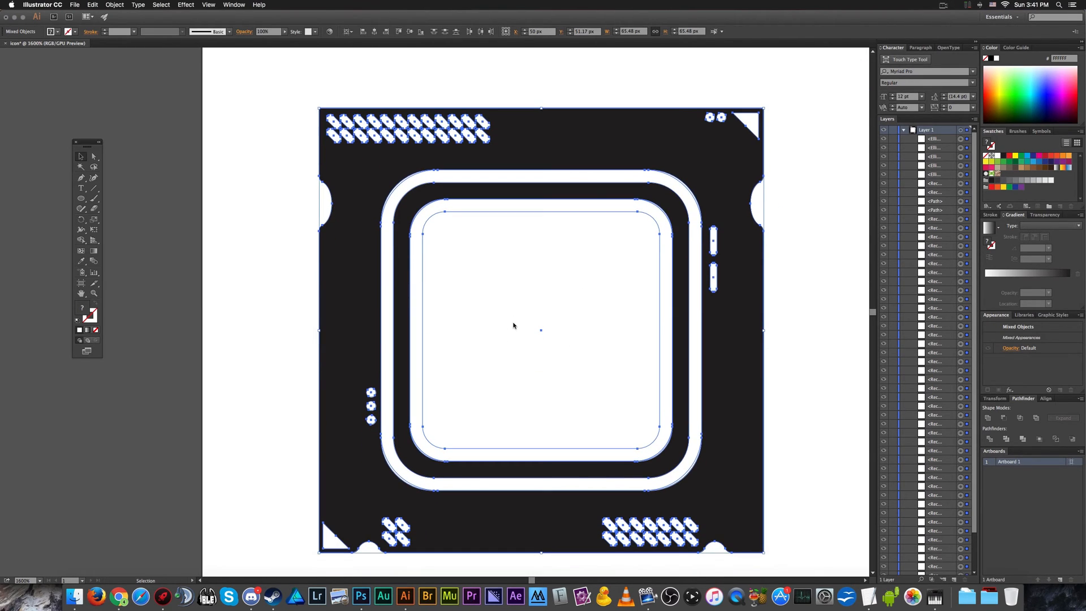
Reapply Pathfinder Merge to all of the icon's shapes and deselect the resulting group.
{"action": "key", "text": "super+g"}
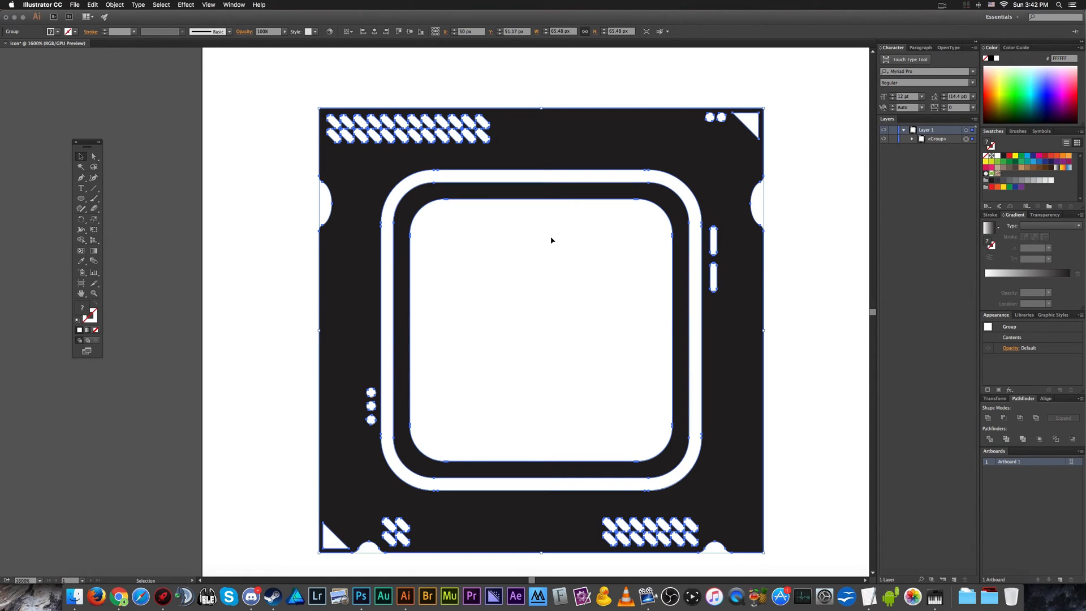
{"action": "scroll", "coordinate": [528, 228], "scroll_direction": "down", "scroll_amount": 2}
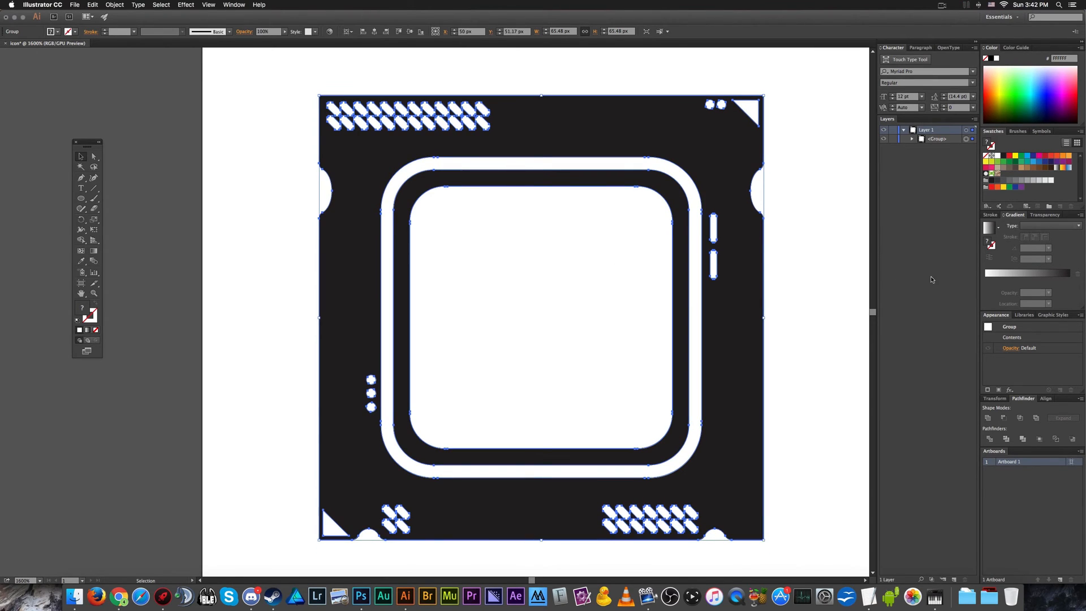
{"action": "left_click", "coordinate": [798, 270]}
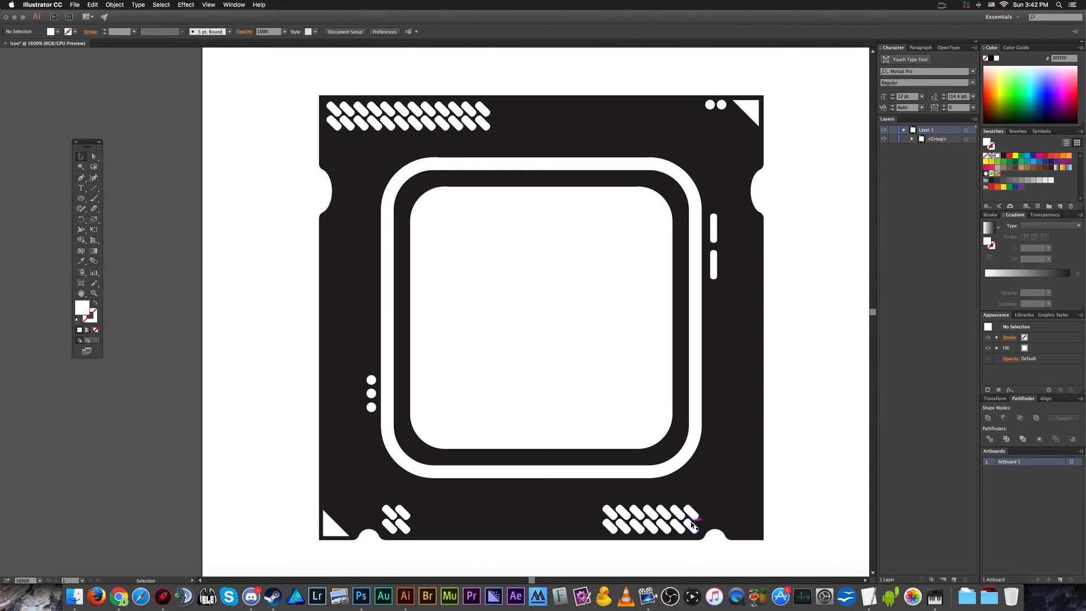
Inspect the merged artwork up close around the pill shapes near the chip's lower-right corner.
{"action": "scroll", "coordinate": [691, 521], "scroll_direction": "up", "scroll_amount": 10}
{"action": "left_click", "coordinate": [673, 523]}
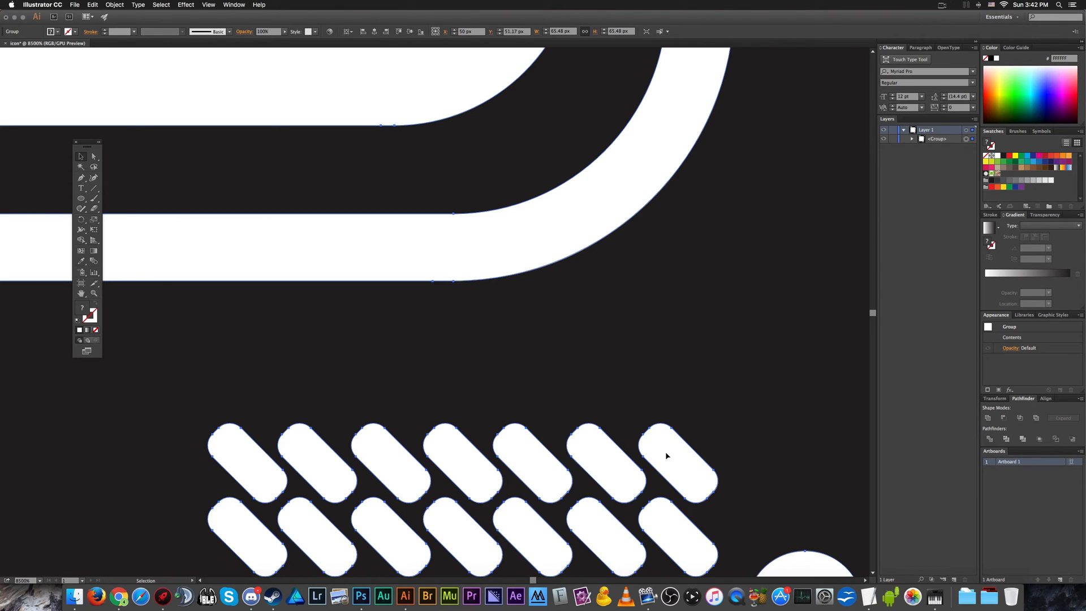
{"action": "scroll", "coordinate": [686, 454], "scroll_direction": "down", "scroll_amount": 8}
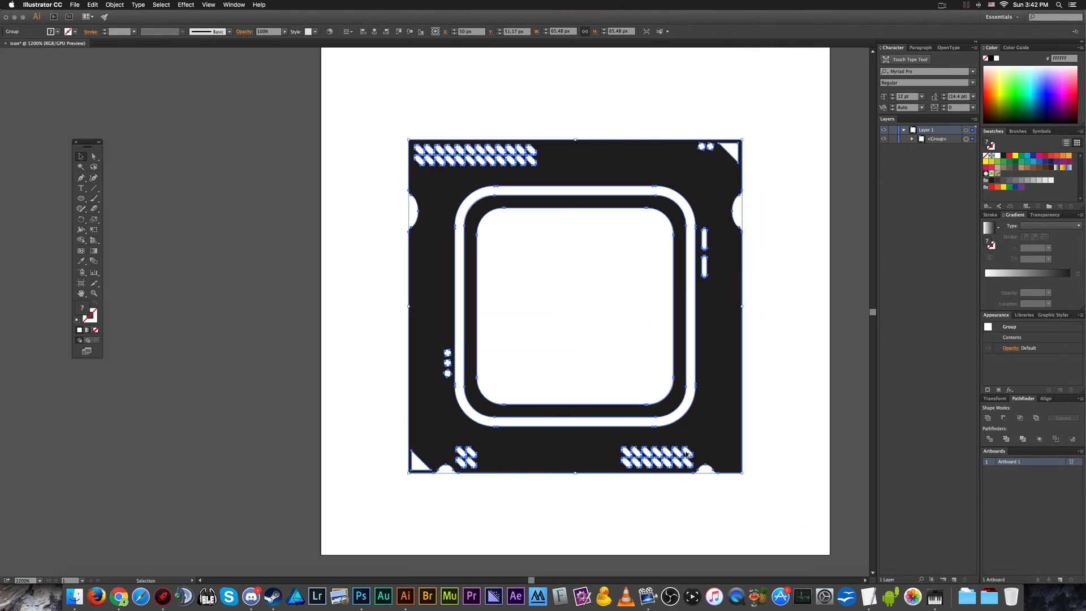
{"action": "left_click", "coordinate": [773, 430]}
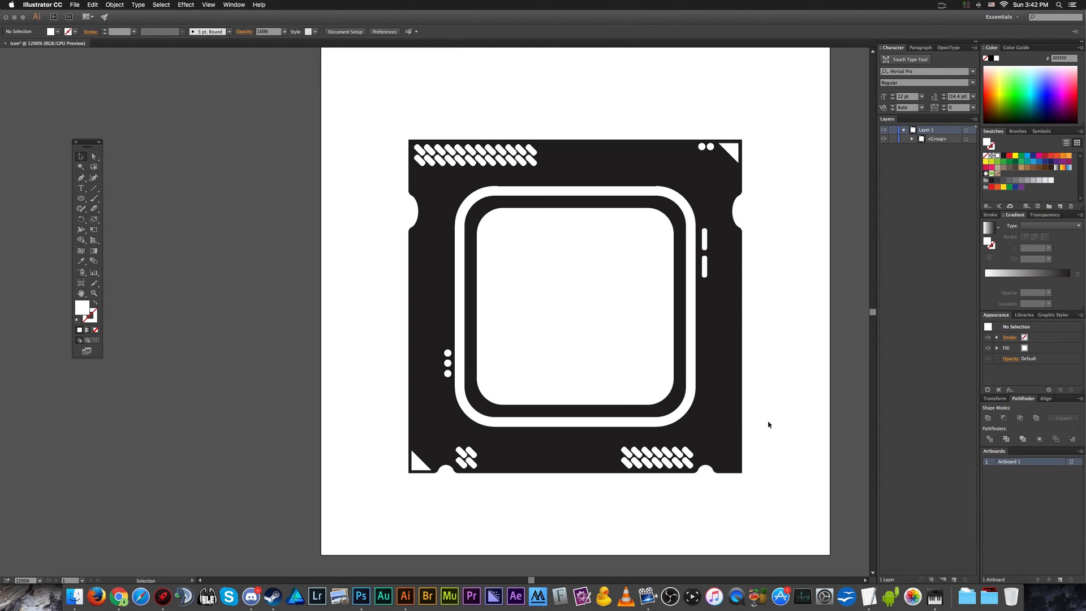
{"action": "scroll", "coordinate": [768, 424], "scroll_direction": "up", "scroll_amount": 4}
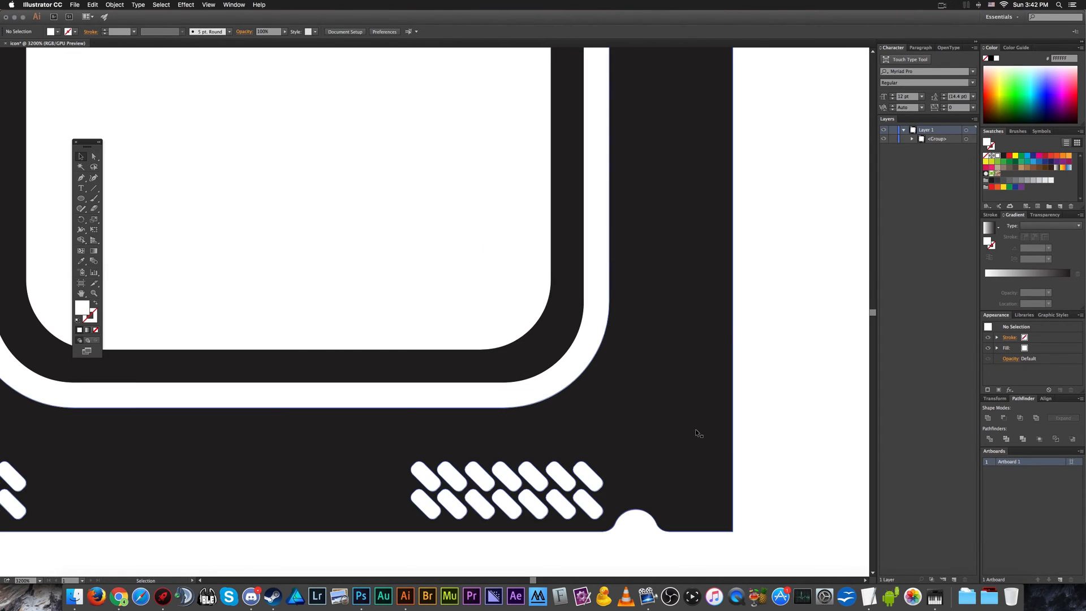
{"action": "scroll", "coordinate": [698, 436], "scroll_direction": "down", "scroll_amount": 2}
{"action": "right_click", "coordinate": [659, 409]}
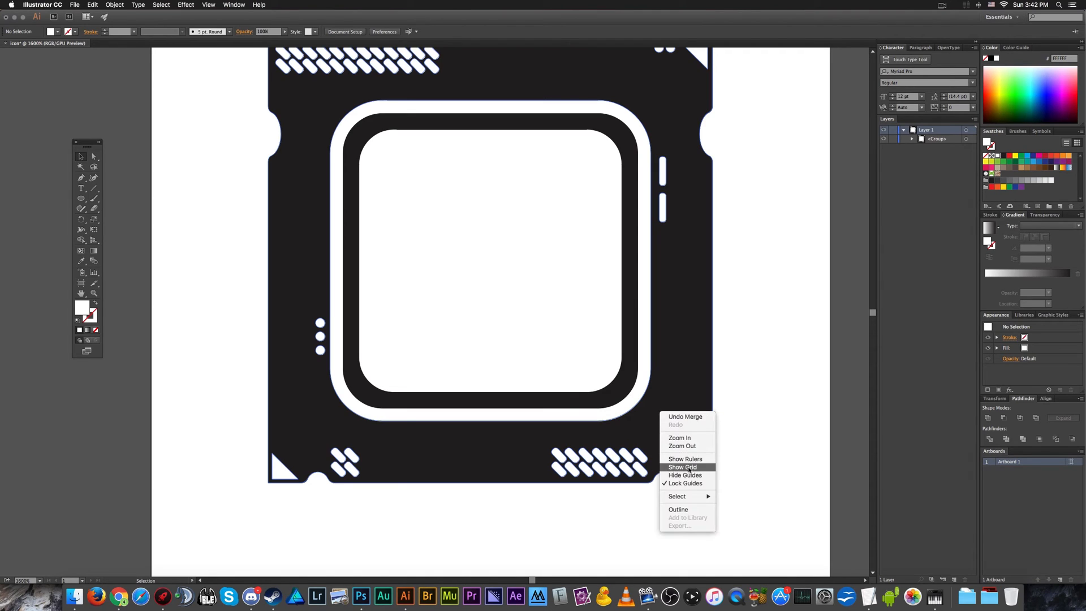
{"action": "left_click", "coordinate": [742, 414]}
{"action": "scroll", "coordinate": [741, 414], "scroll_direction": "down", "scroll_amount": 1}
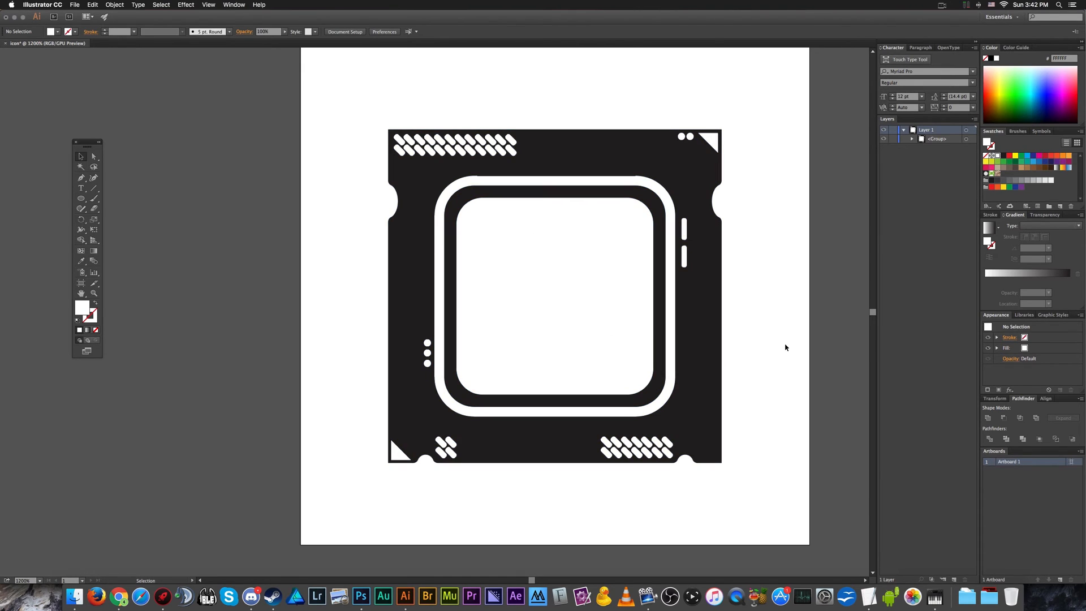
Ungroup the merged chip artwork into separate paths and deselect everything.
{"action": "left_click", "coordinate": [553, 291]}
{"action": "right_click", "coordinate": [595, 295]}
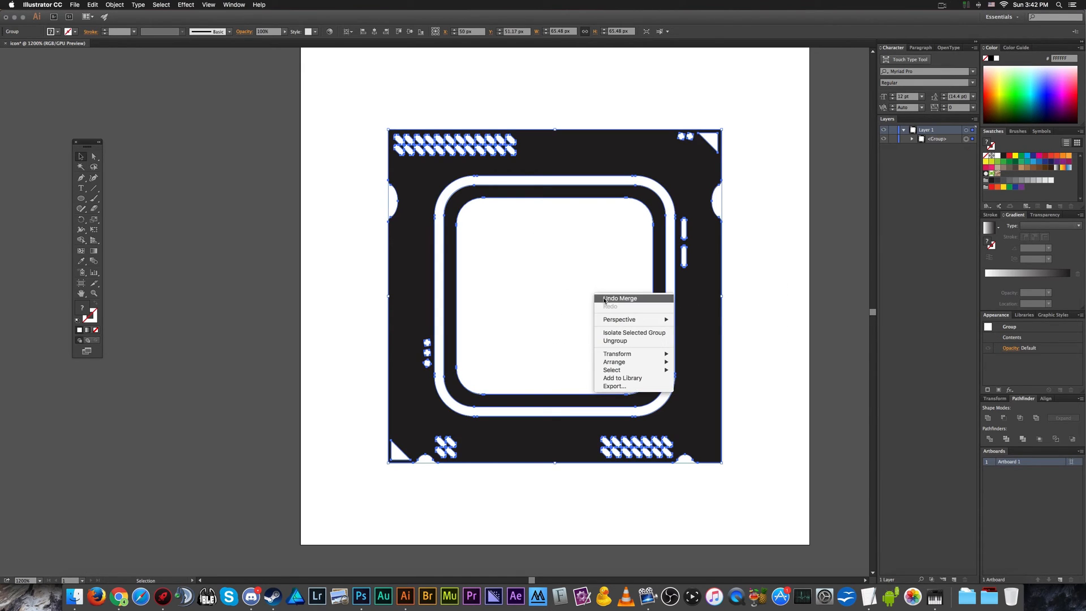
{"action": "left_click", "coordinate": [625, 343]}
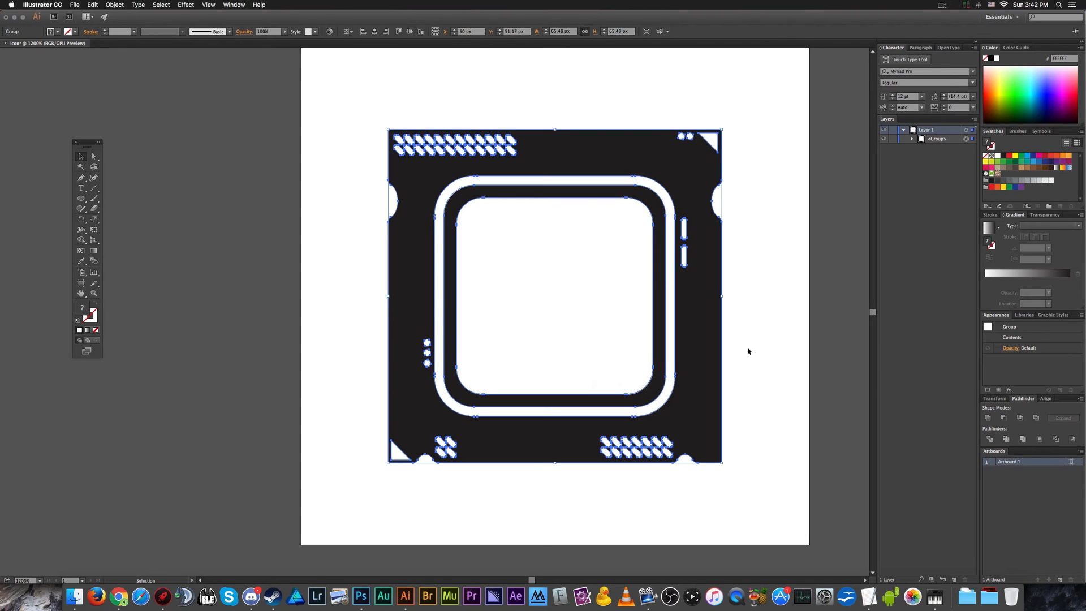
{"action": "left_click", "coordinate": [656, 320]}
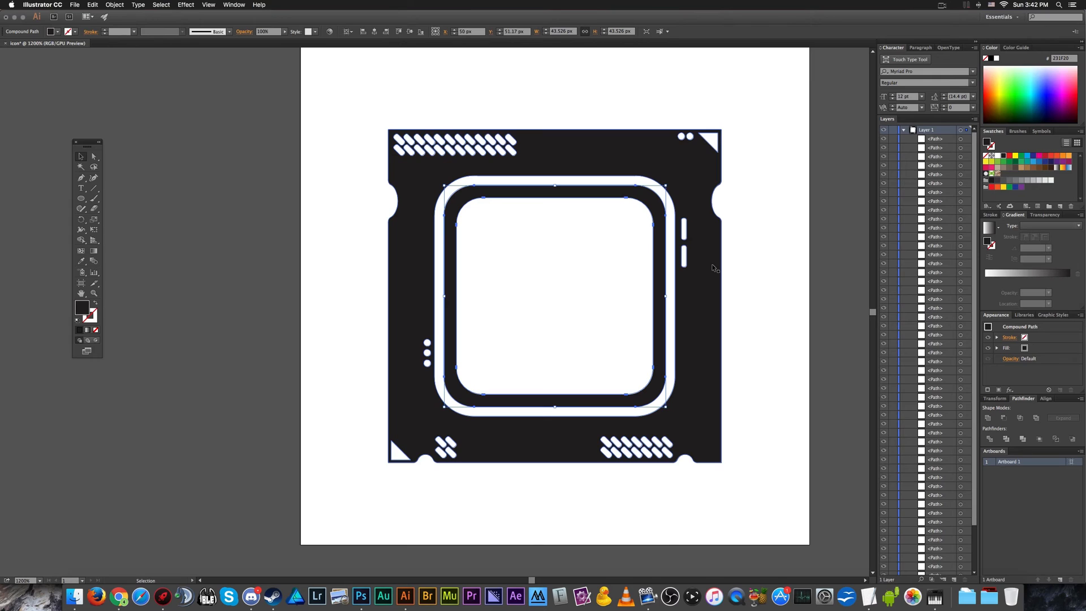
{"action": "left_click", "coordinate": [759, 270]}
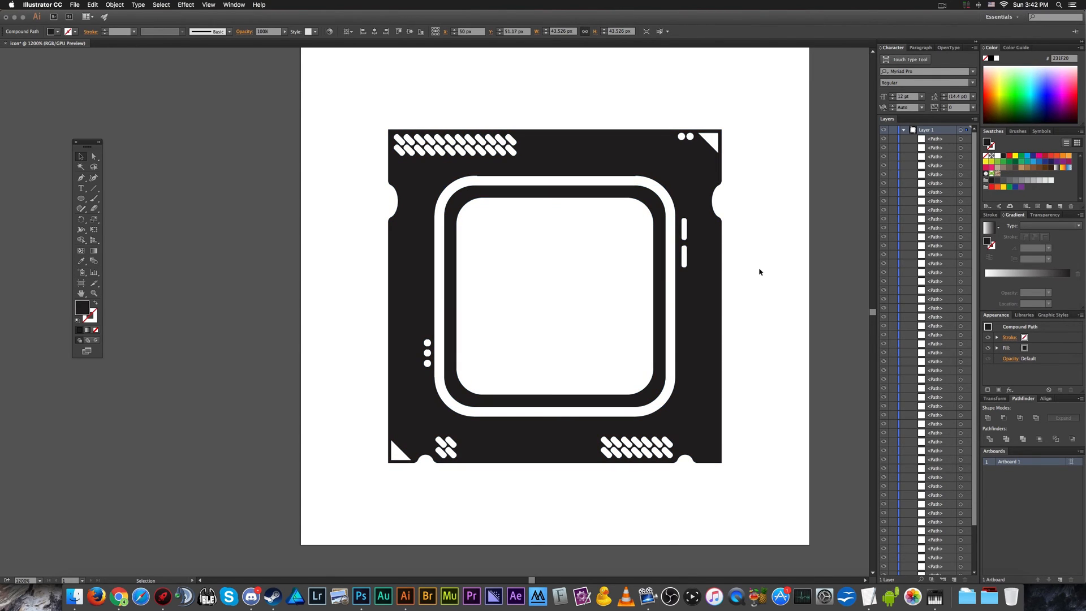
Delete the white centre square, the white ring around it and the three white dots along the chip's left side.
{"action": "left_click", "coordinate": [549, 247]}
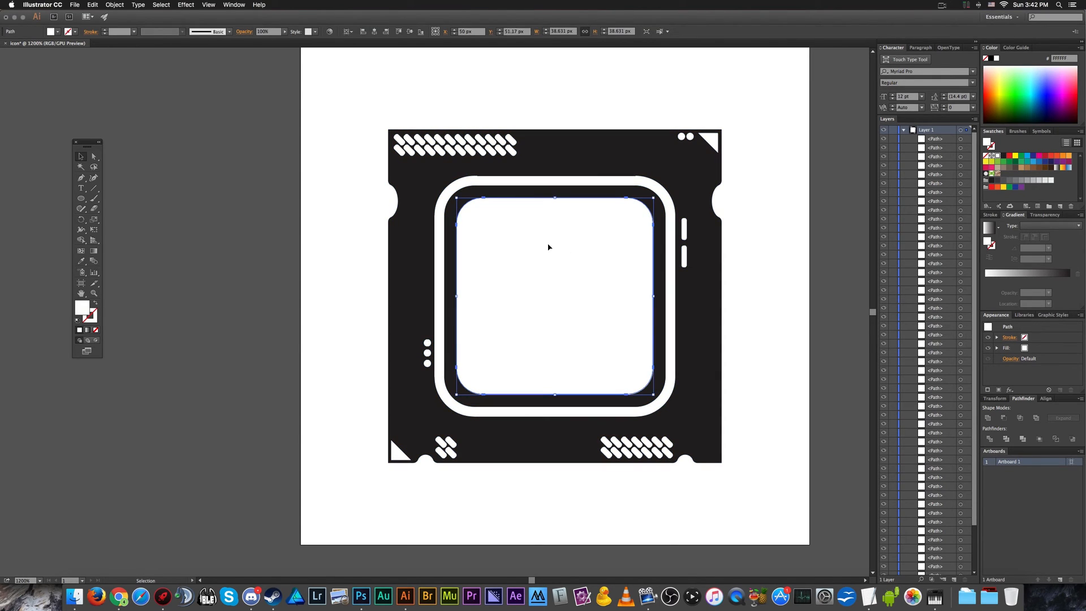
{"action": "key", "text": "ctrl+shift+a"}
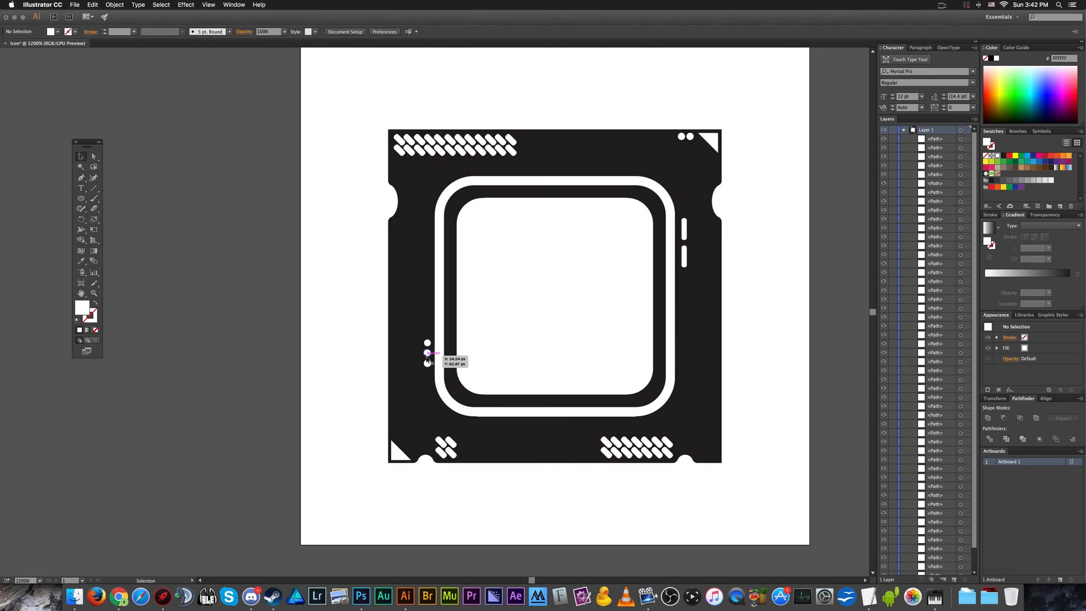
{"action": "left_click", "coordinate": [428, 363]}
Delete the four white pill shapes near the chip's lower-left corner.
{"action": "left_click", "coordinate": [450, 452]}
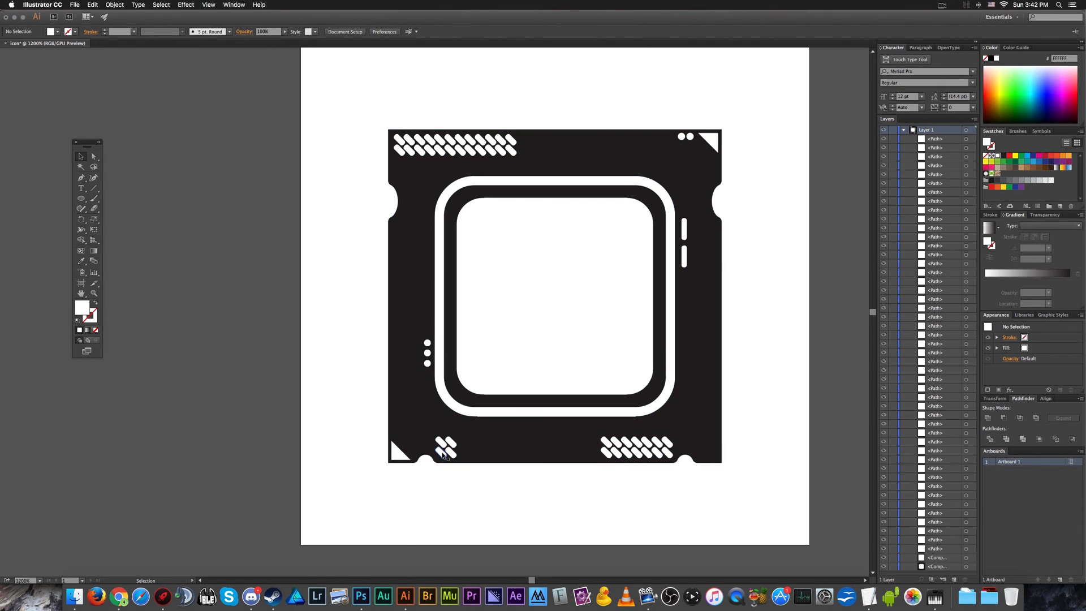
{"action": "key", "text": "Delete"}
{"action": "left_click", "coordinate": [453, 455]}
{"action": "key", "text": "Delete"}
{"action": "left_click", "coordinate": [452, 444]}
{"action": "key", "text": "Delete"}
{"action": "left_click", "coordinate": [444, 445]}
{"action": "key", "text": "Delete"}
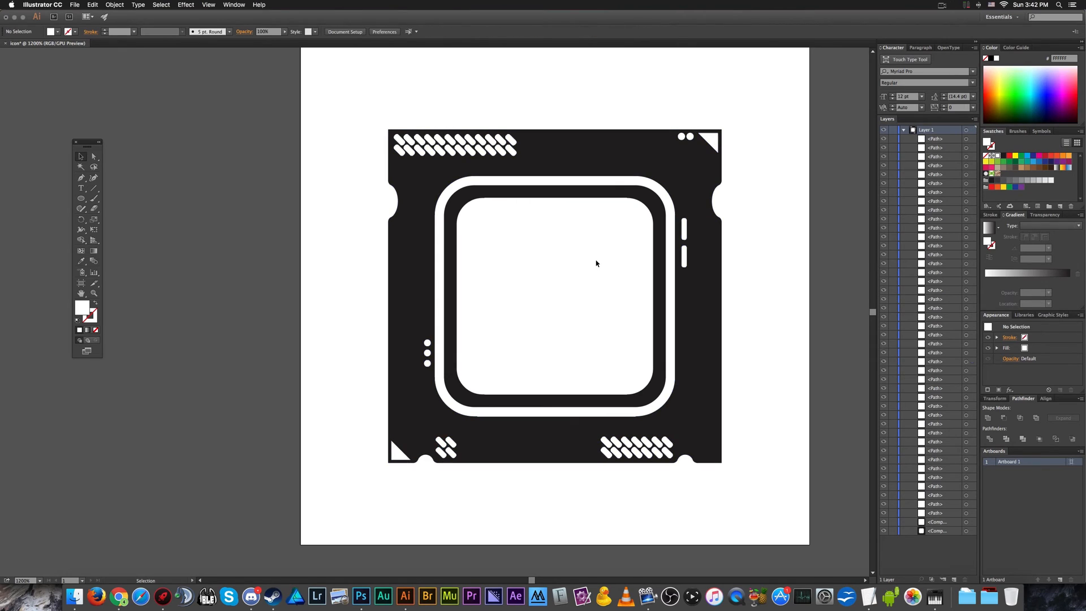
Delete the two white dots and triangle in the chip's upper-right corner and the two vertical bars below them.
{"action": "left_click", "coordinate": [685, 137]}
{"action": "key", "text": "Delete"}
{"action": "left_click", "coordinate": [708, 141]}
{"action": "key", "text": "Delete"}
{"action": "key", "text": "Delete"}
{"action": "left_click", "coordinate": [685, 231]}
{"action": "key", "text": "Delete"}
{"action": "left_click", "coordinate": [683, 256]}
{"action": "key", "text": "Delete"}
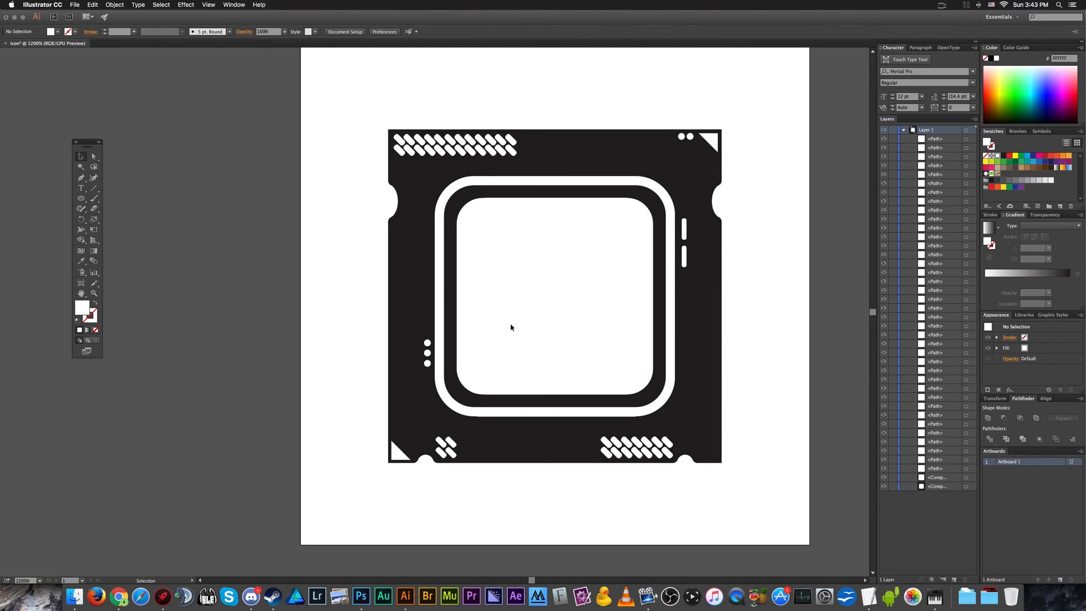
Delete the chip's black base path at the left dots and undo the deletion.
{"action": "left_click", "coordinate": [427, 360]}
{"action": "key", "text": "Delete"}
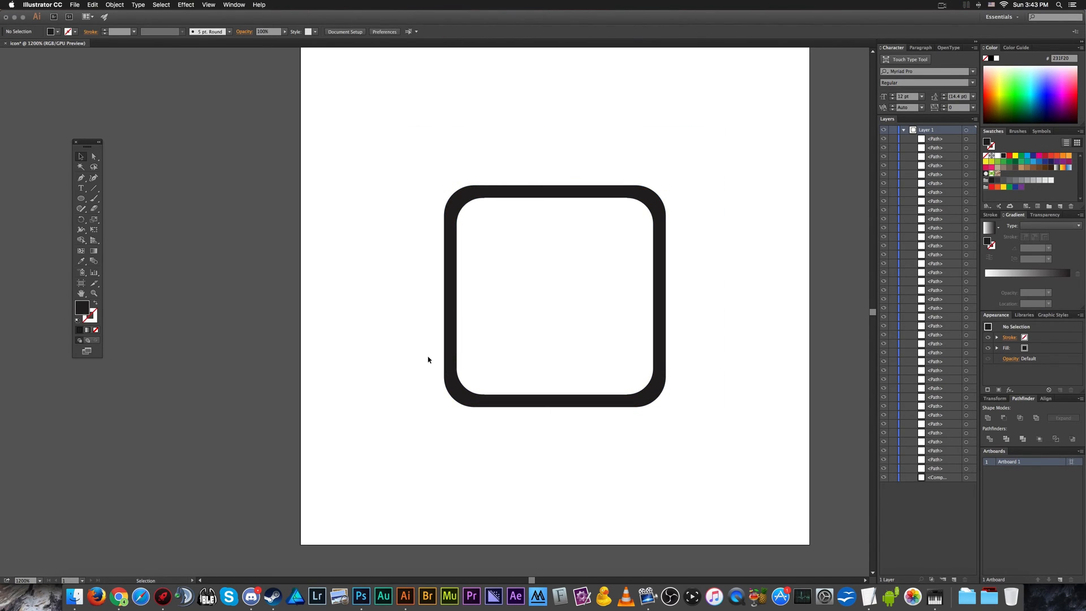
{"action": "key", "text": "ctrl+z"}
Check the left dots and the chip's corners for leftover white shapes.
{"action": "scroll", "coordinate": [428, 360], "scroll_direction": "up", "scroll_amount": 6}
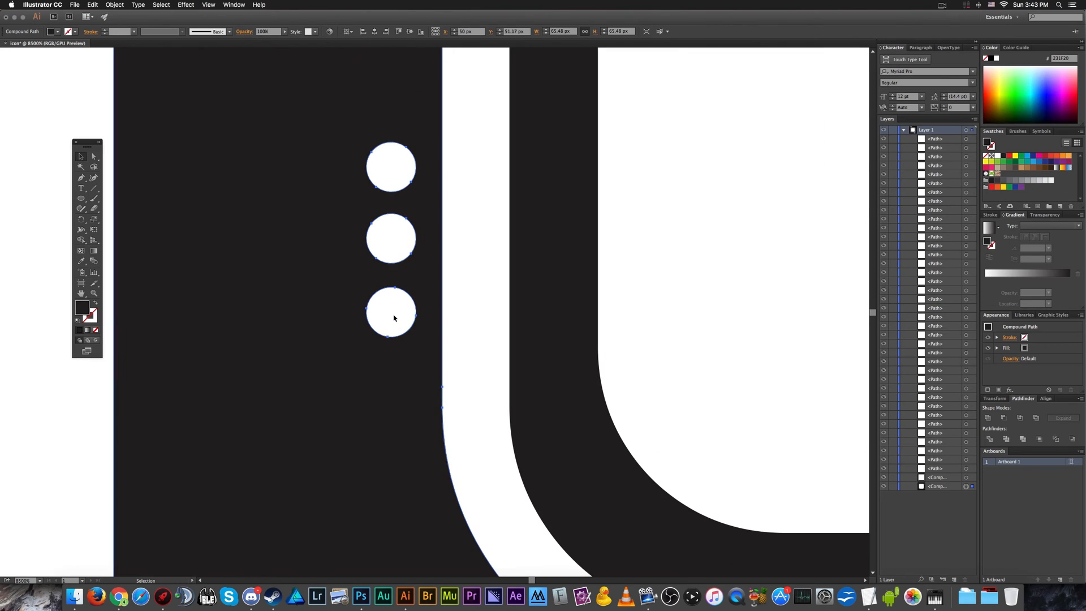
{"action": "left_click", "coordinate": [49, 419]}
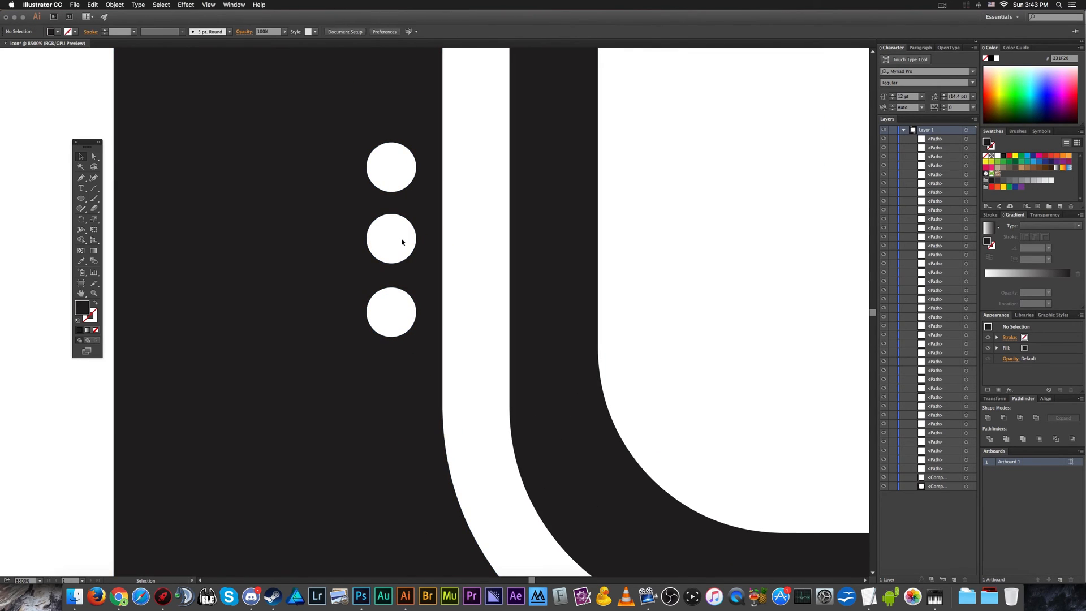
{"action": "scroll", "coordinate": [472, 164], "scroll_direction": "down", "scroll_amount": 6}
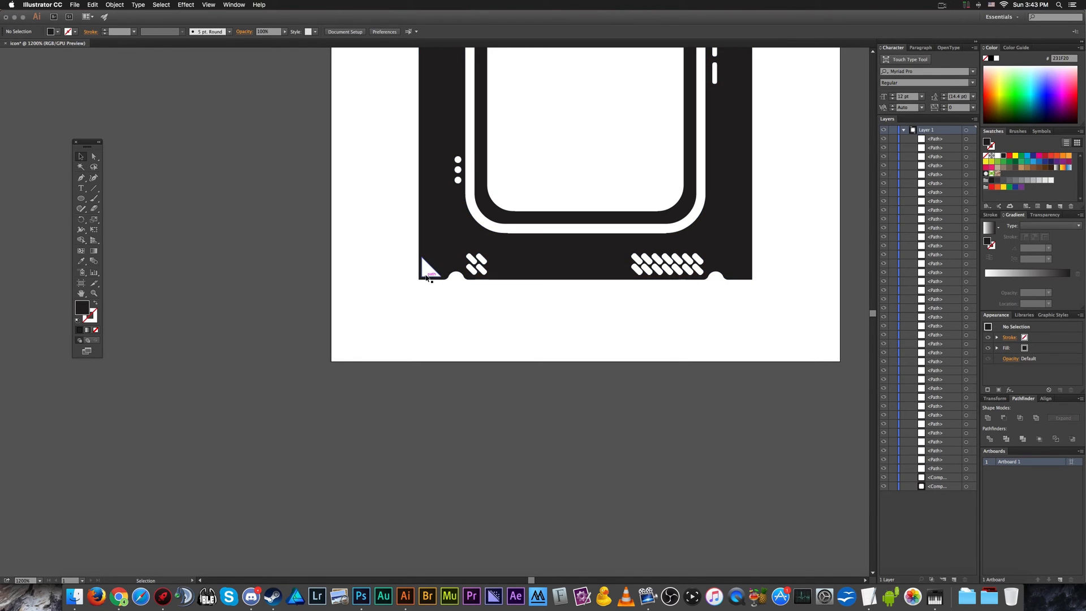
{"action": "scroll", "coordinate": [632, 246], "scroll_direction": "up", "scroll_amount": 2}
{"action": "scroll", "coordinate": [633, 247], "scroll_direction": "up", "scroll_amount": 5}
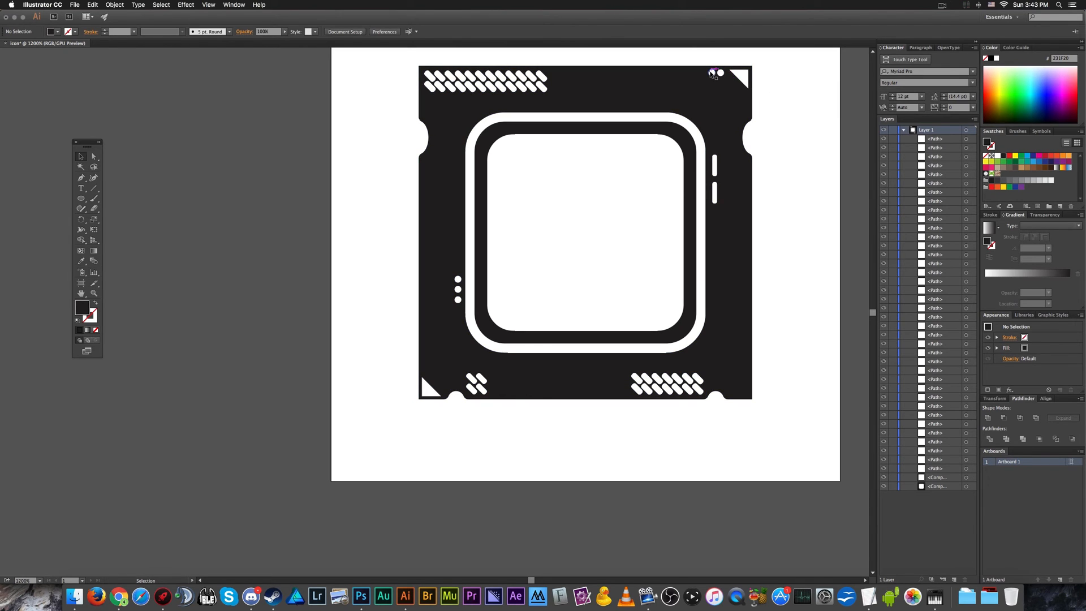
Select all white pill shapes in the chip's upper-left corner without the black base path and delete them.
{"action": "scroll", "coordinate": [512, 71], "scroll_direction": "up", "scroll_amount": 4}
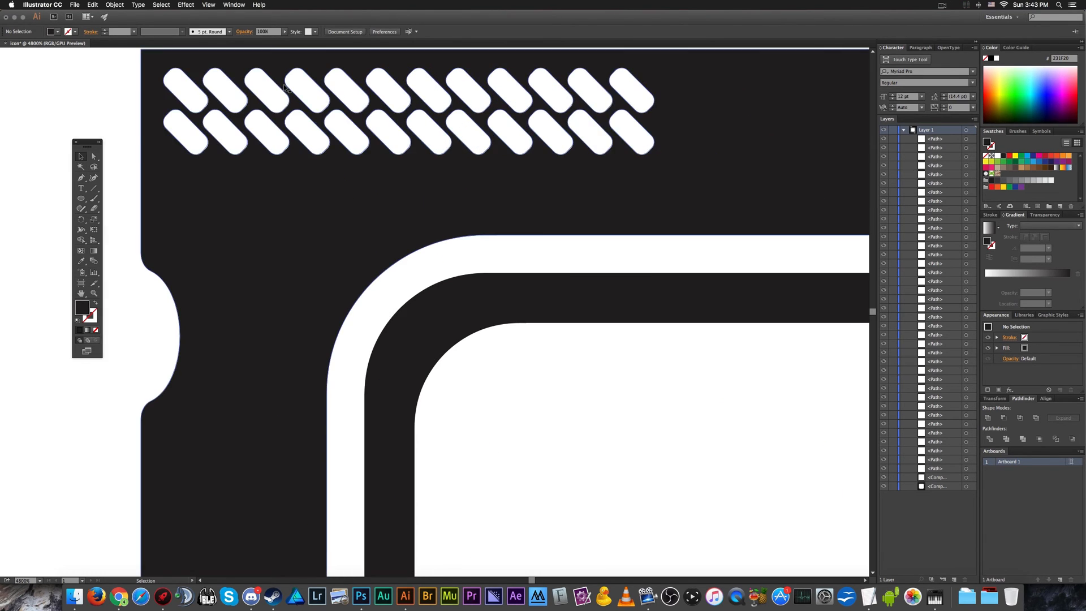
{"action": "left_click_drag", "start_coordinate": [117, 63], "coordinate": [708, 179]}
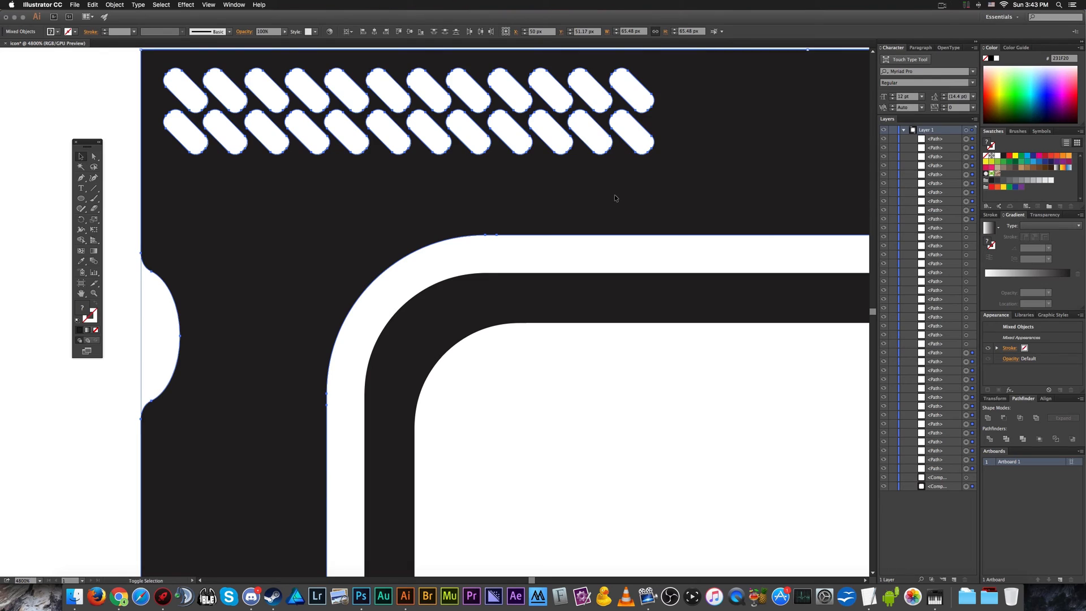
{"action": "left_click", "coordinate": [500, 195], "text": "shift"}
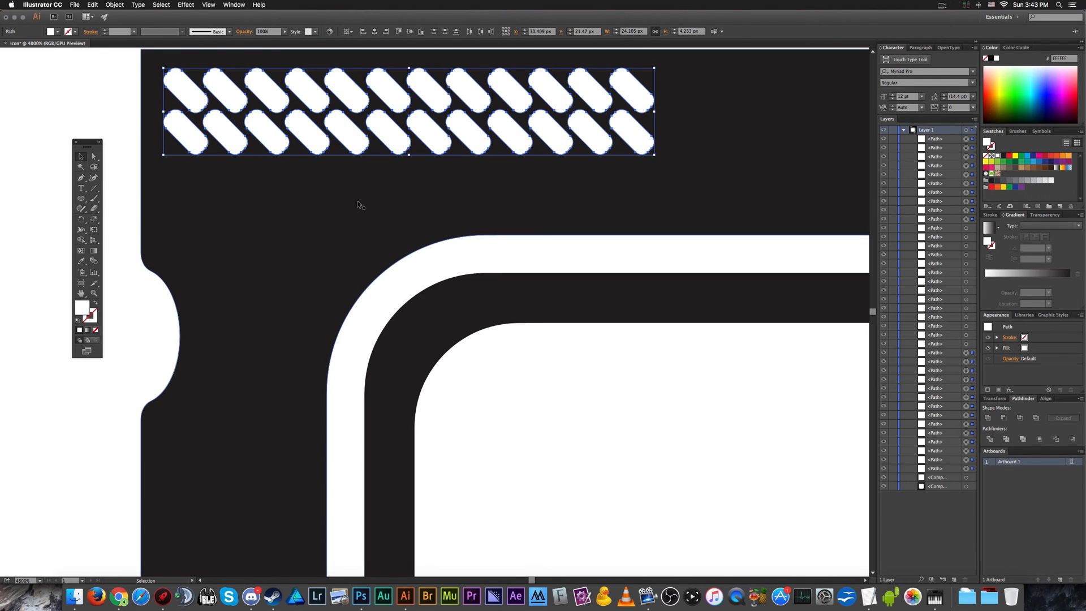
{"action": "key", "text": "super+shift+a"}
{"action": "scroll", "coordinate": [362, 218], "scroll_direction": "down", "scroll_amount": 3}
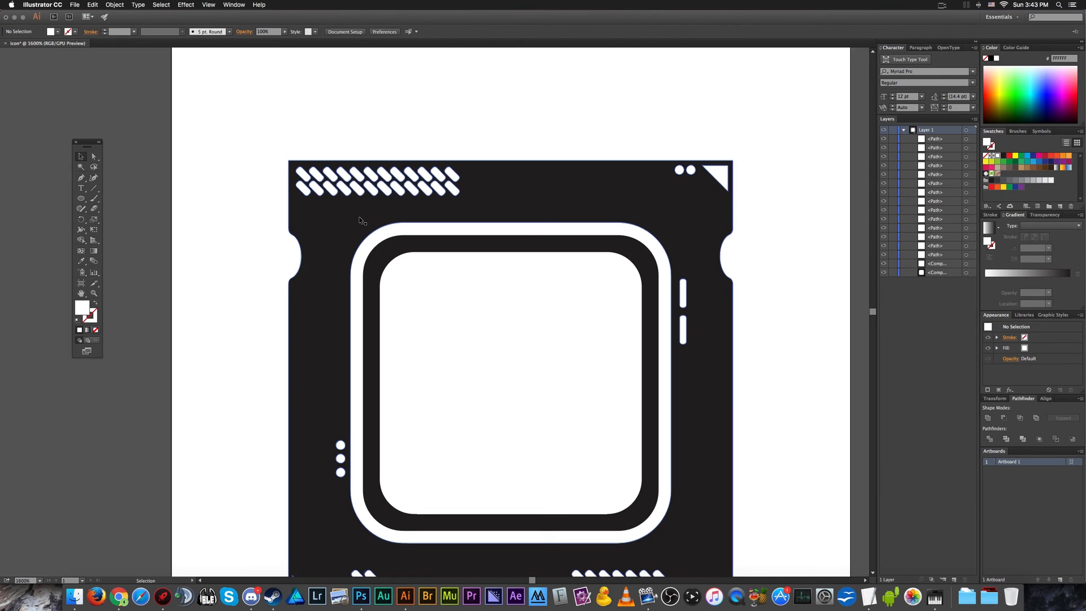
Try moving the chip's black compound paths past the artboard's right edge and undo the move.
{"action": "scroll", "coordinate": [456, 194], "scroll_direction": "down", "scroll_amount": 3}
{"action": "scroll", "coordinate": [460, 176], "scroll_direction": "up", "scroll_amount": 2}
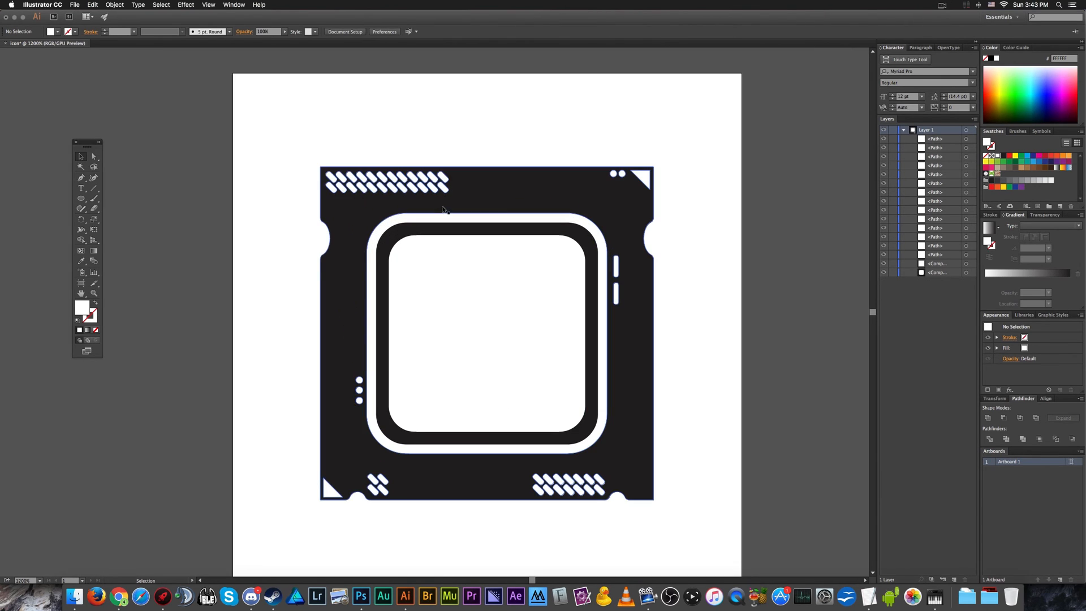
{"action": "left_click_drag", "start_coordinate": [513, 189], "coordinate": [864, 236]}
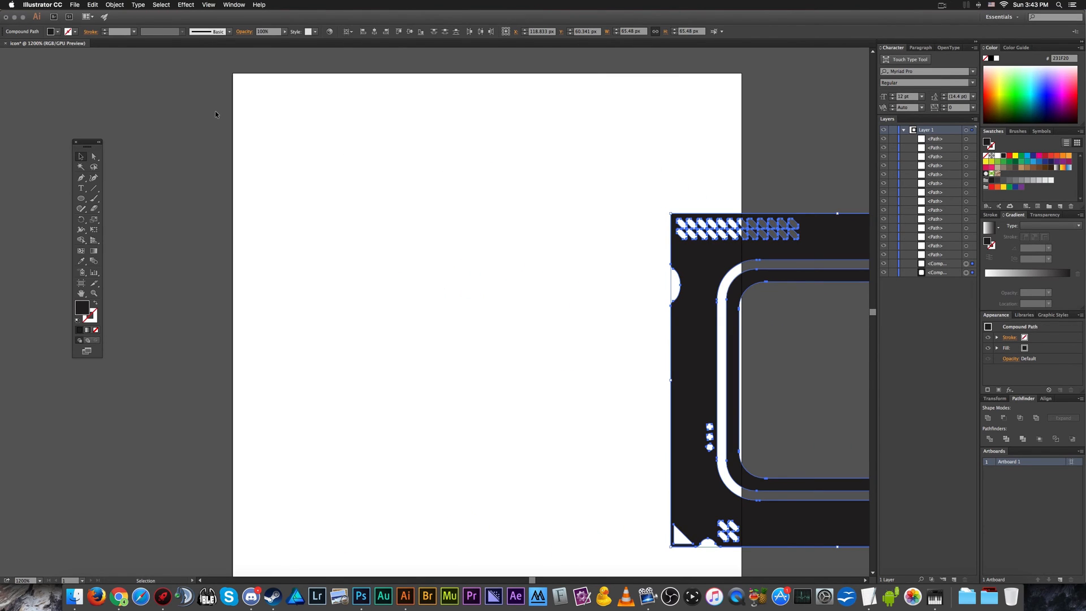
{"action": "key", "text": "ctrl+z"}
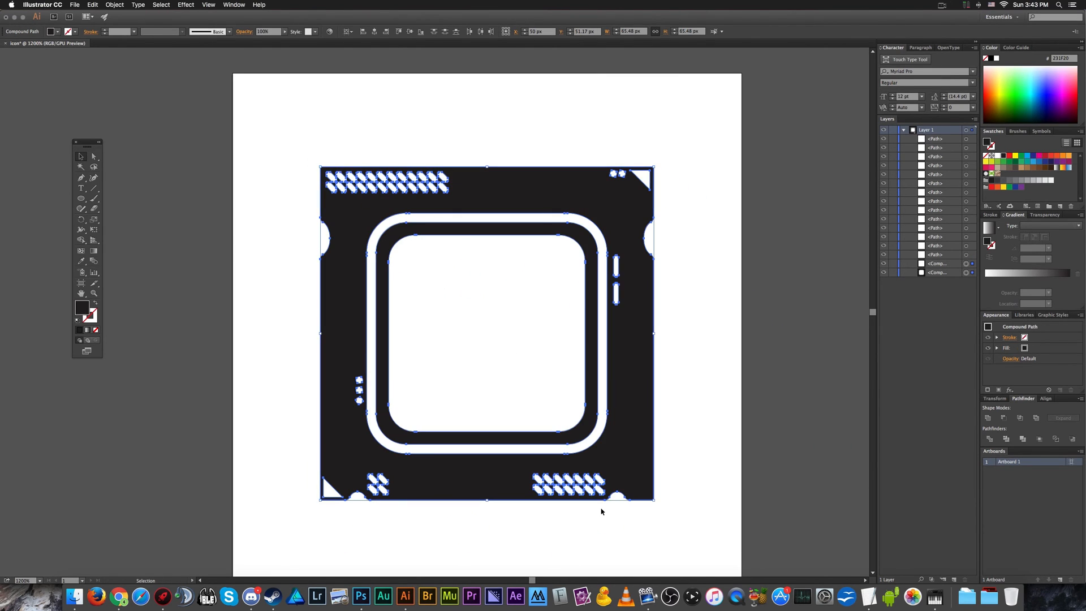
Select all white pill shapes in the chip's lower-right corner without the black base path and delete them.
{"action": "key", "text": "super+plus"}
{"action": "key", "text": "super+plus"}
{"action": "left_click_drag", "start_coordinate": [678, 516], "coordinate": [259, 303]}
{"action": "left_click", "coordinate": [260, 303], "text": "shift"}
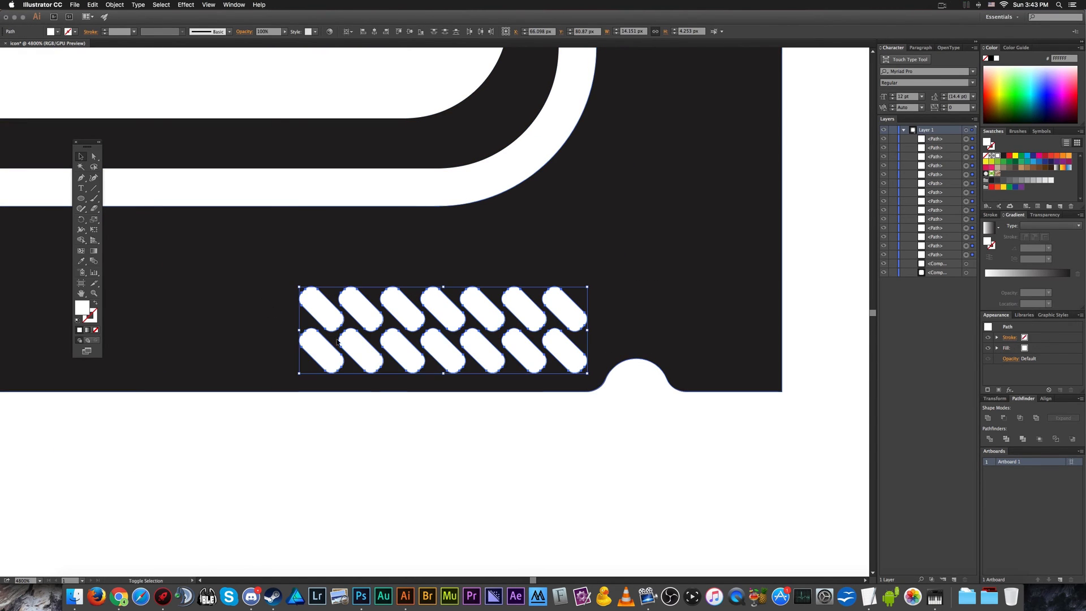
{"action": "key", "text": "Delete"}
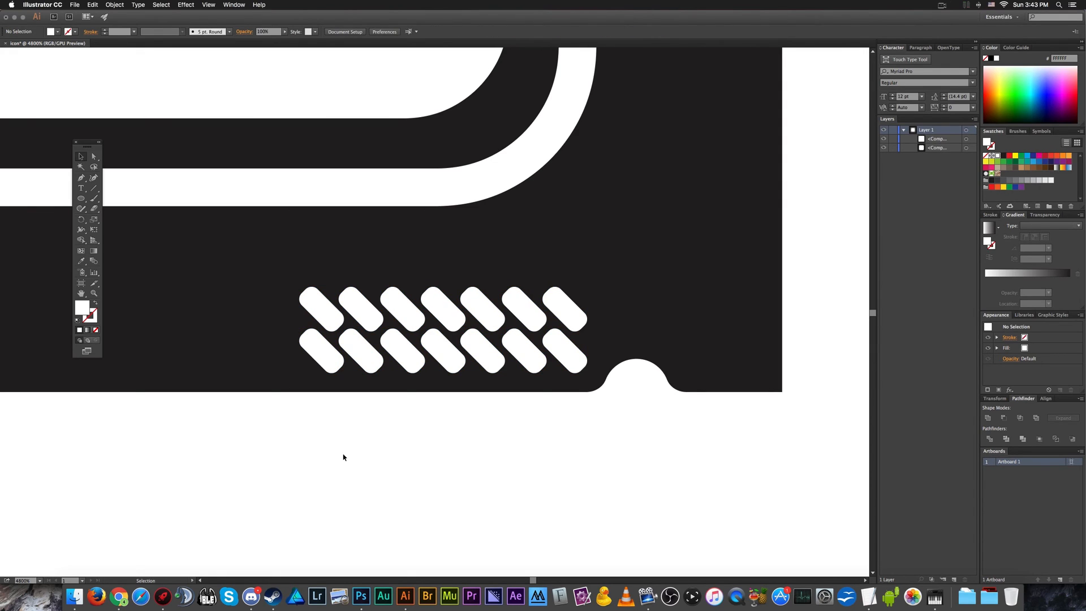
Select all the chip artwork and scale it up proportionally to about 94 px square, leaving a narrow margin on the artboard.
{"action": "scroll", "coordinate": [343, 457], "scroll_direction": "down", "scroll_amount": 4}
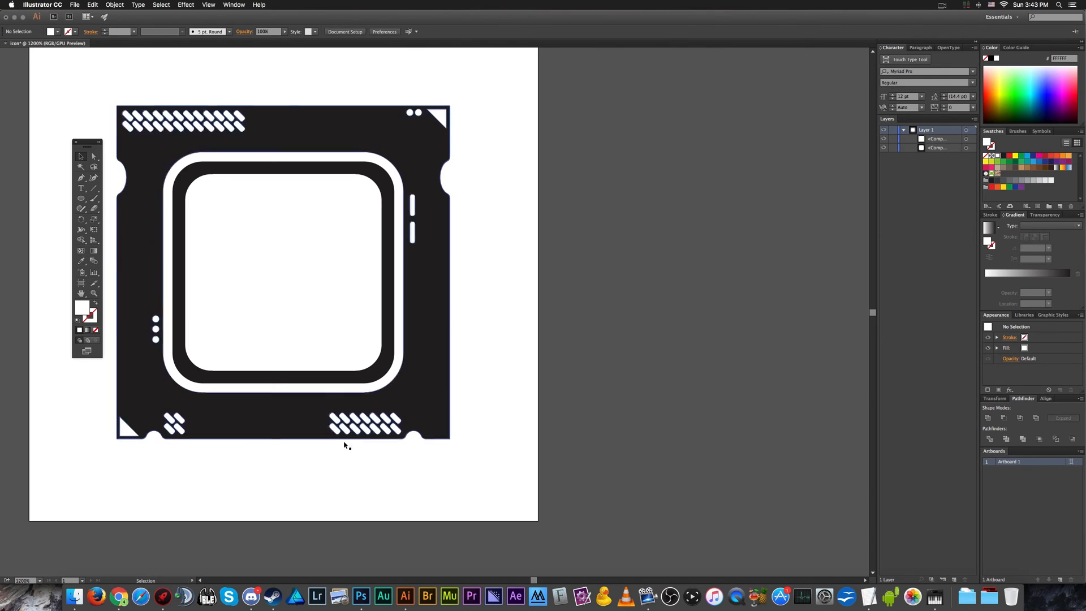
{"action": "key", "text": "super+a"}
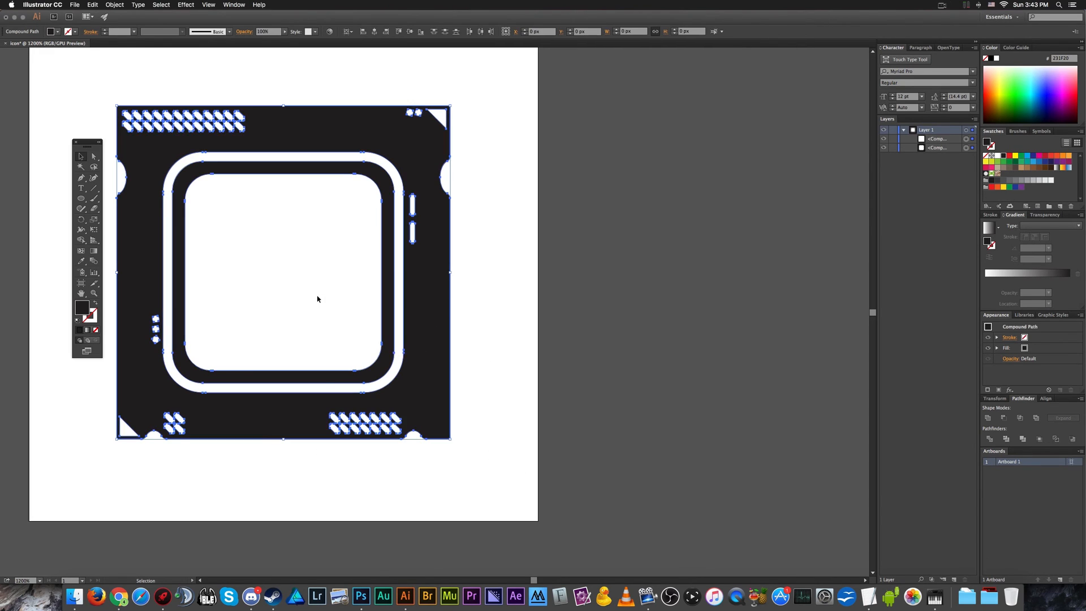
{"action": "scroll", "coordinate": [317, 299], "scroll_direction": "down", "scroll_amount": 2}
{"action": "scroll", "coordinate": [306, 290], "scroll_direction": "up", "scroll_amount": 1}
{"action": "left_click_drag", "start_coordinate": [411, 169], "coordinate": [460, 120]}
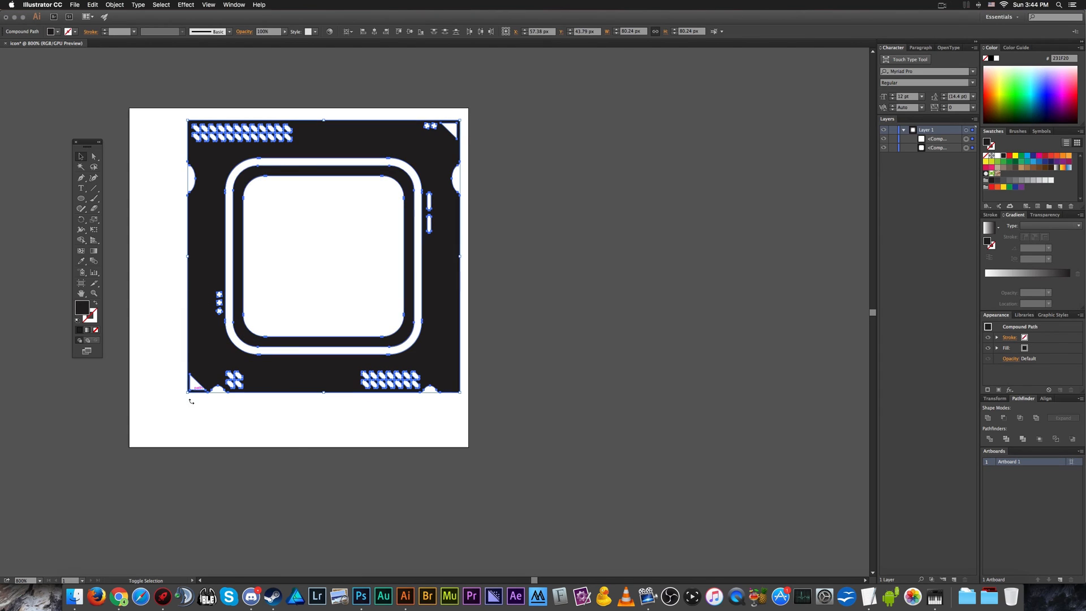
{"action": "left_click_drag", "start_coordinate": [188, 392], "coordinate": [132, 441]}
{"action": "scroll", "coordinate": [205, 370], "scroll_direction": "up", "scroll_amount": 2}
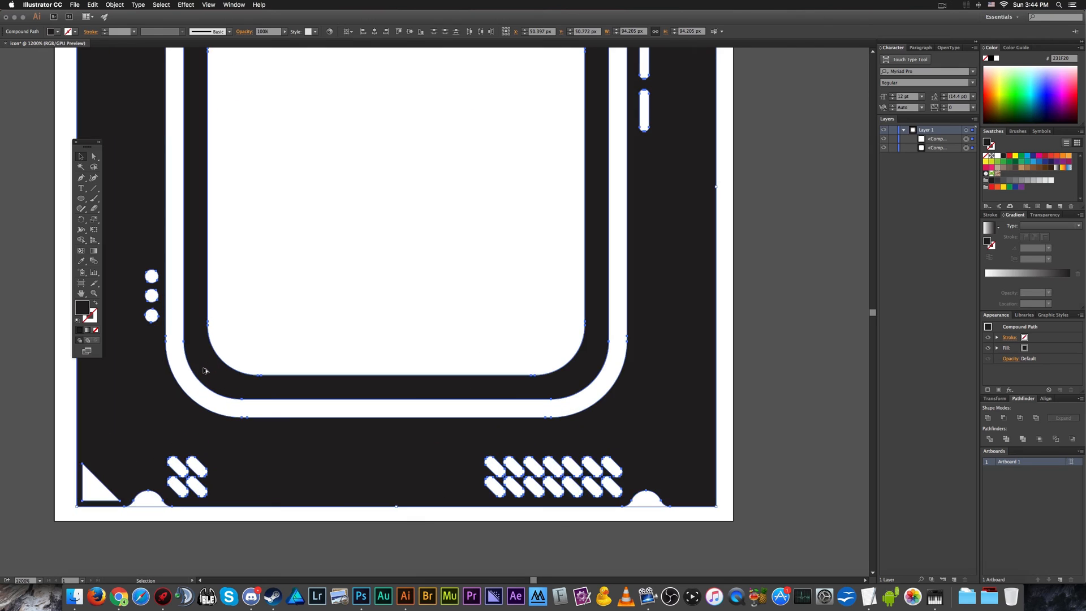
{"action": "scroll", "coordinate": [205, 371], "scroll_direction": "down", "scroll_amount": 1}
{"action": "scroll", "coordinate": [205, 370], "scroll_direction": "down", "scroll_amount": 1}
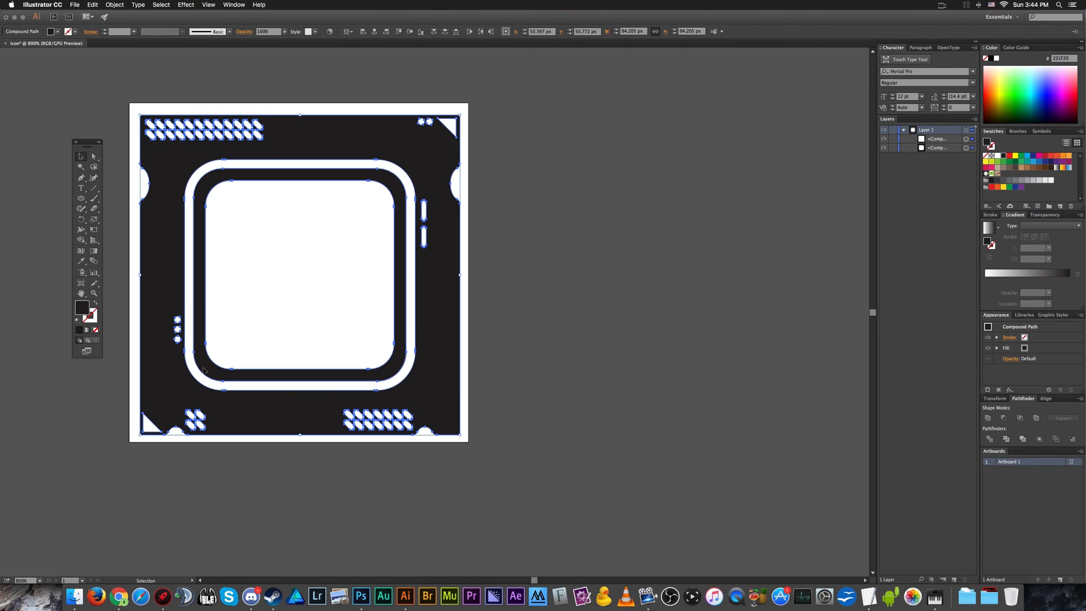
Center the chip artwork vertically and horizontally on the artboard and deselect it.
{"action": "left_click", "coordinate": [410, 32]}
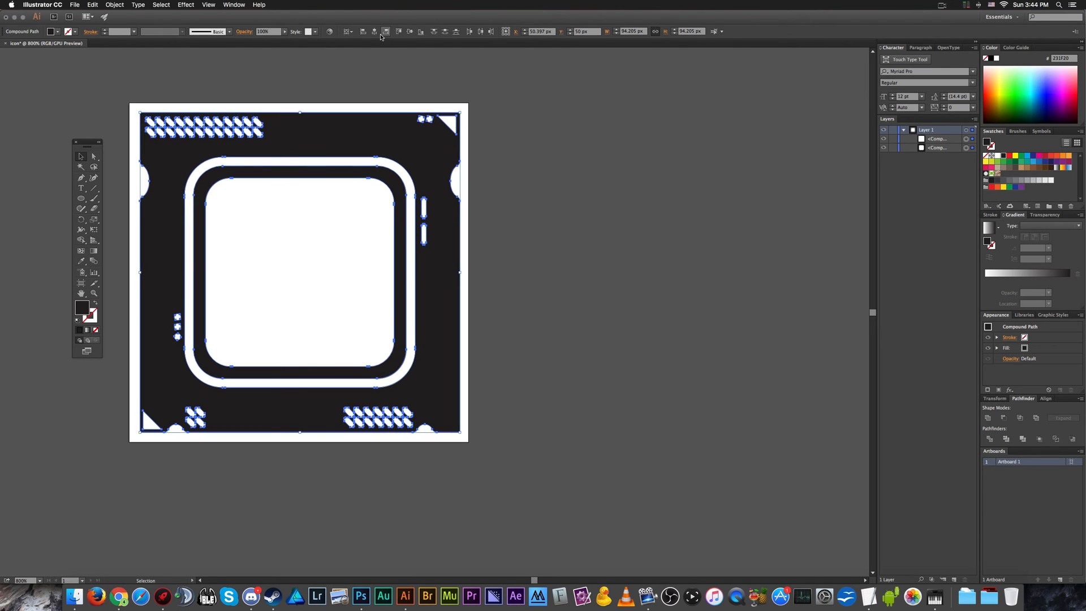
{"action": "left_click", "coordinate": [374, 34]}
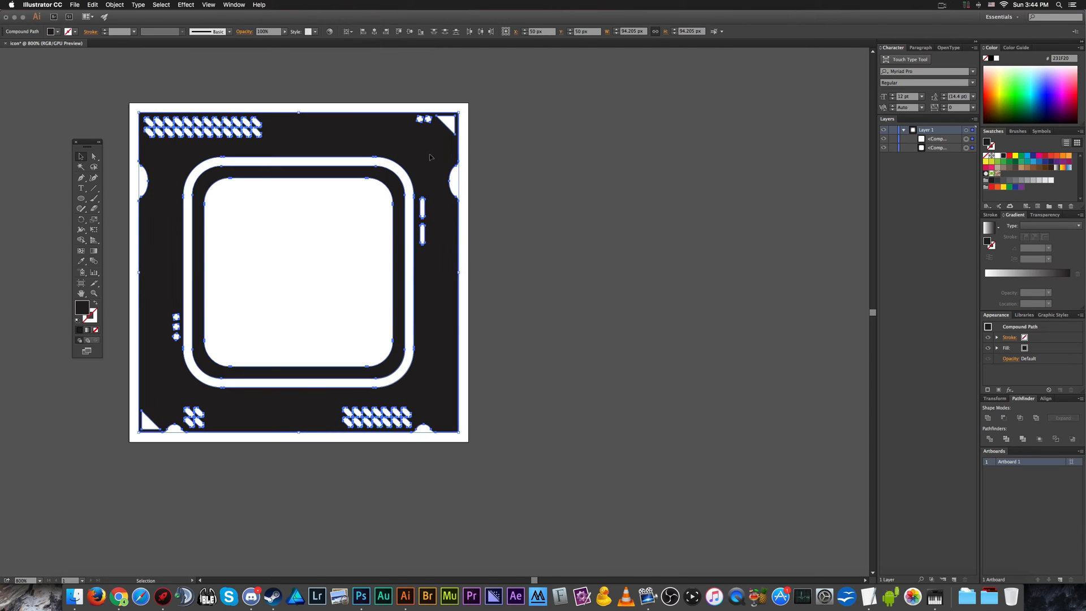
{"action": "left_click", "coordinate": [472, 185]}
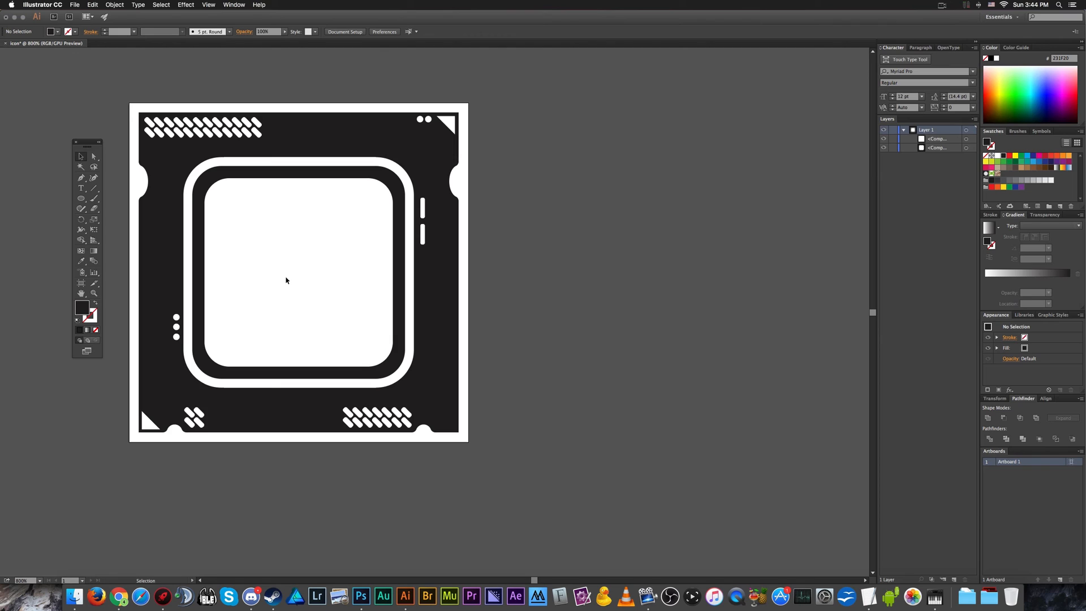
Examine the chip's inner ring and outer body to check which compound paths make up the icon.
{"action": "left_click_drag", "start_coordinate": [289, 282], "coordinate": [396, 285]}
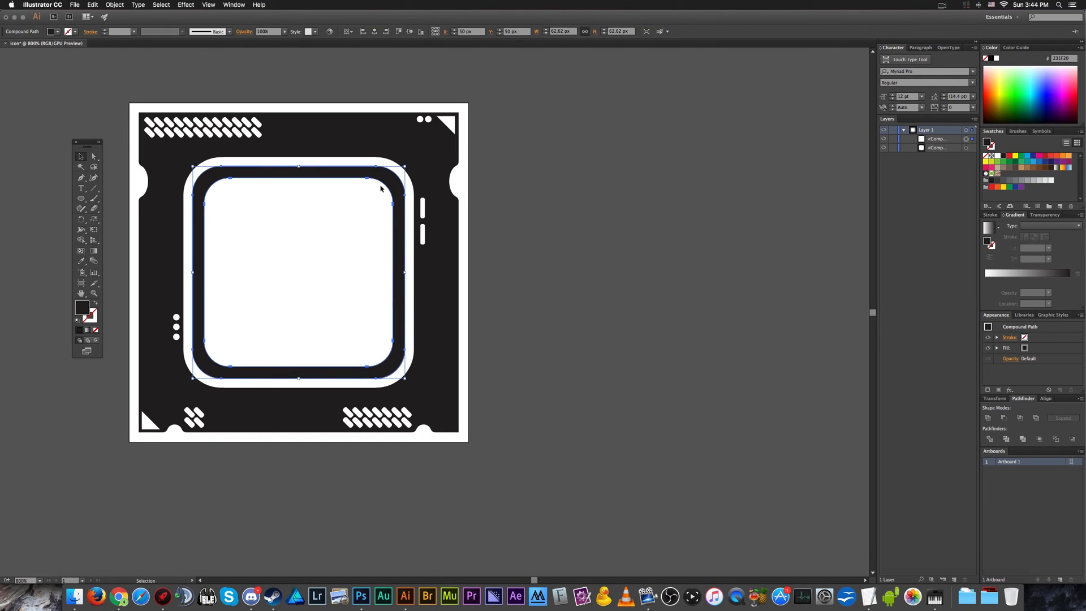
{"action": "left_click", "coordinate": [517, 203]}
{"action": "scroll", "coordinate": [517, 202], "scroll_direction": "down", "scroll_amount": 1}
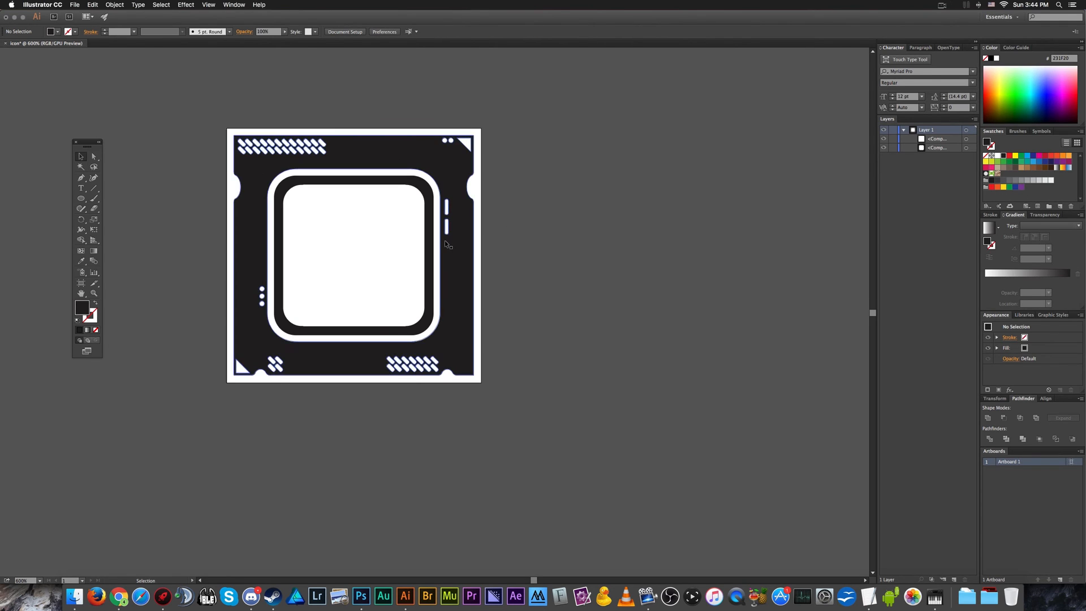
{"action": "left_click_drag", "start_coordinate": [475, 249], "coordinate": [344, 231]}
{"action": "left_click", "coordinate": [402, 78]}
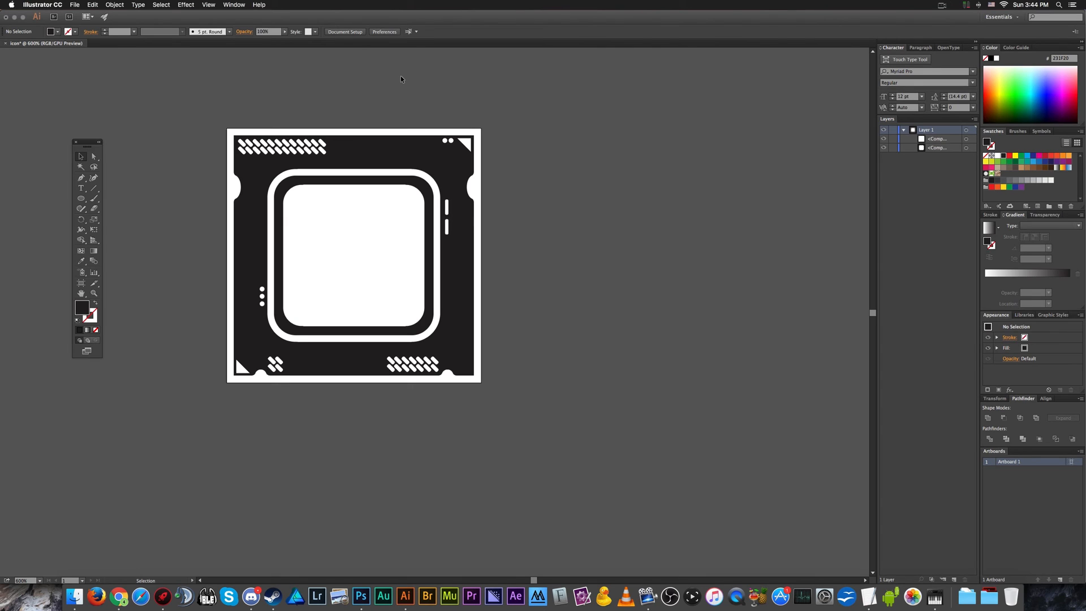
{"action": "scroll", "coordinate": [400, 79], "scroll_direction": "up", "scroll_amount": 1}
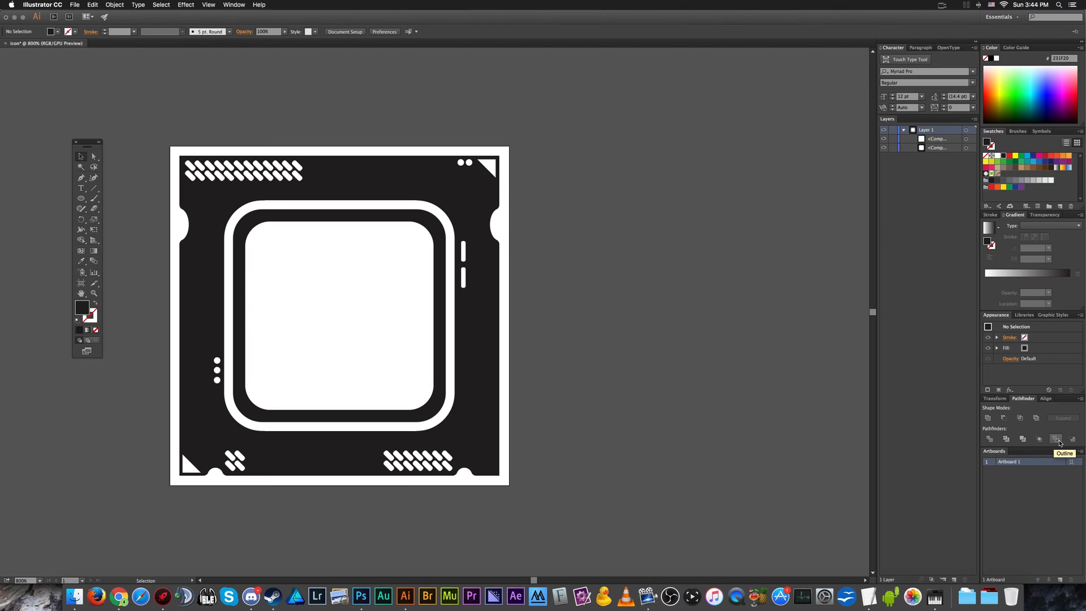
{"action": "left_click", "coordinate": [1003, 484]}
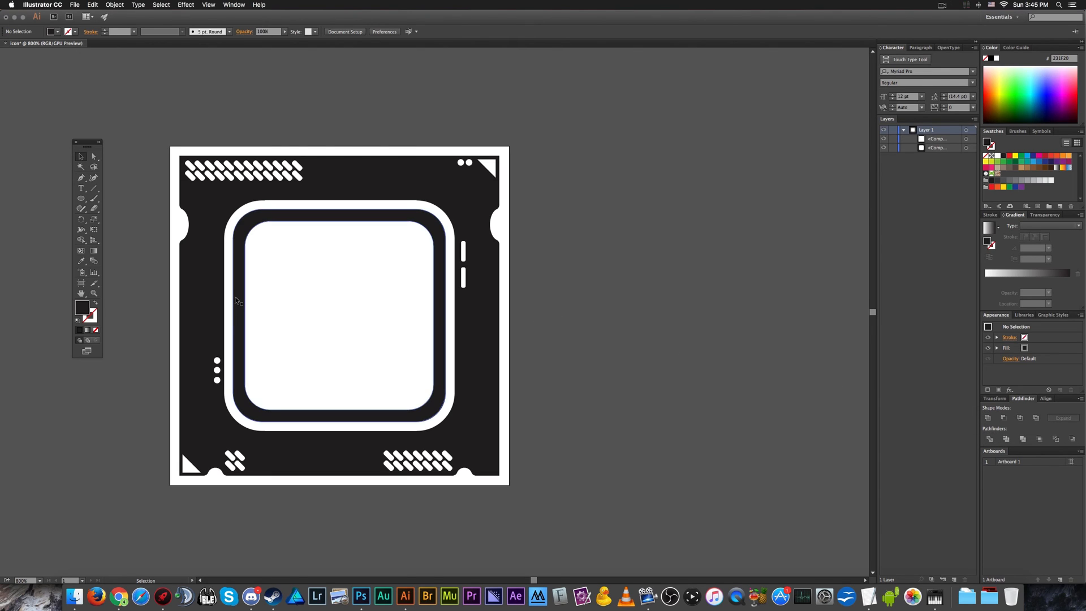
{"action": "scroll", "coordinate": [209, 289], "scroll_direction": "up", "scroll_amount": 2}
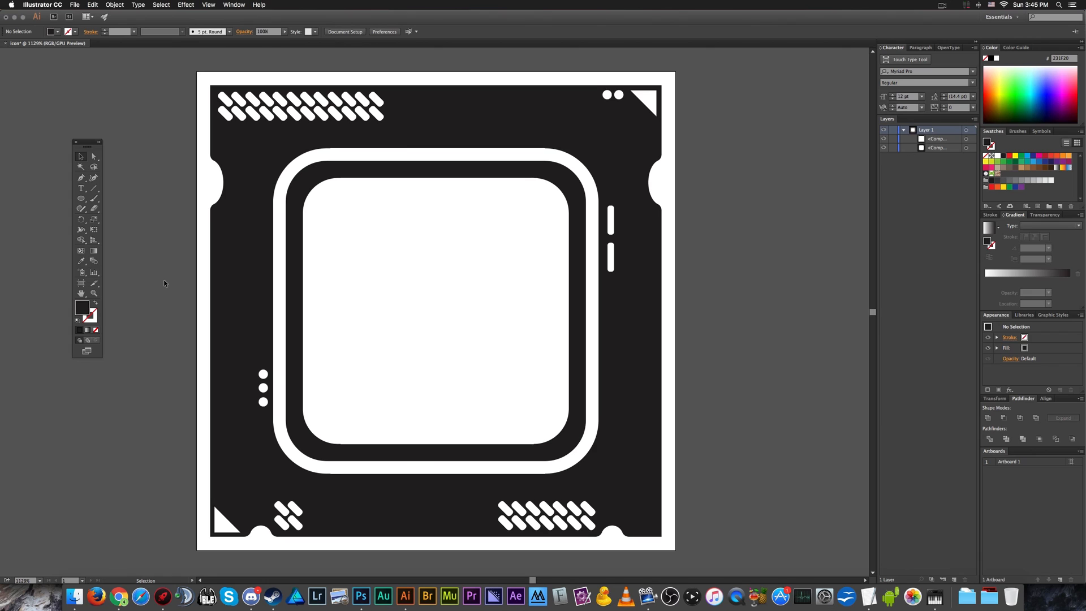
Start saving the document and create a folder named CPU Icons in the icon packs folder under Design Projects on the CHUPACABRA drive.
{"action": "key", "text": "super"}
{"action": "key", "text": "super+s"}
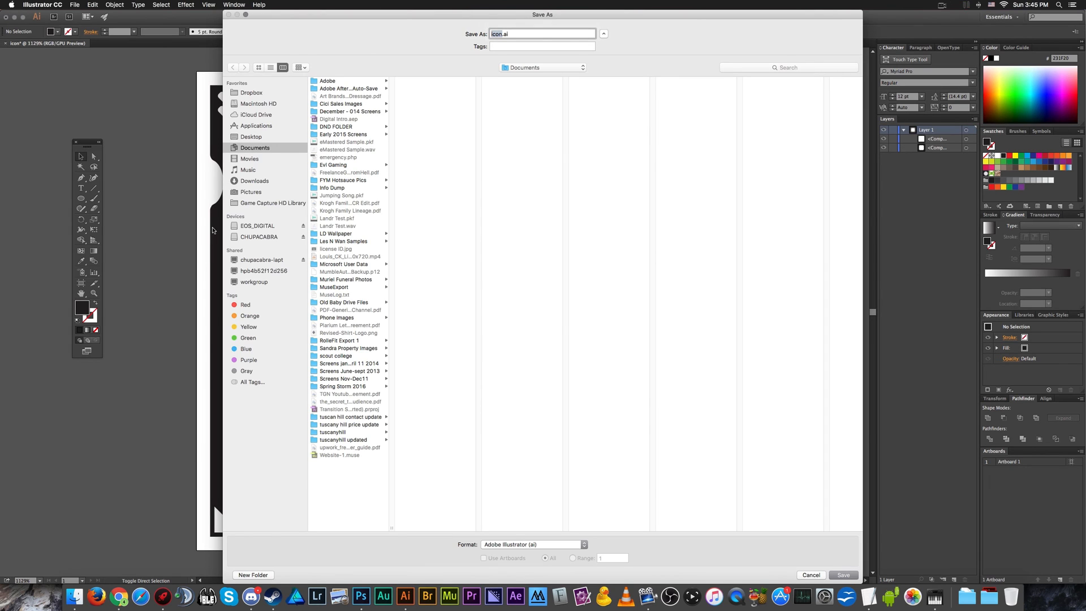
{"action": "left_click", "coordinate": [265, 237]}
{"action": "left_click", "coordinate": [341, 218]}
{"action": "left_click", "coordinate": [343, 96]}
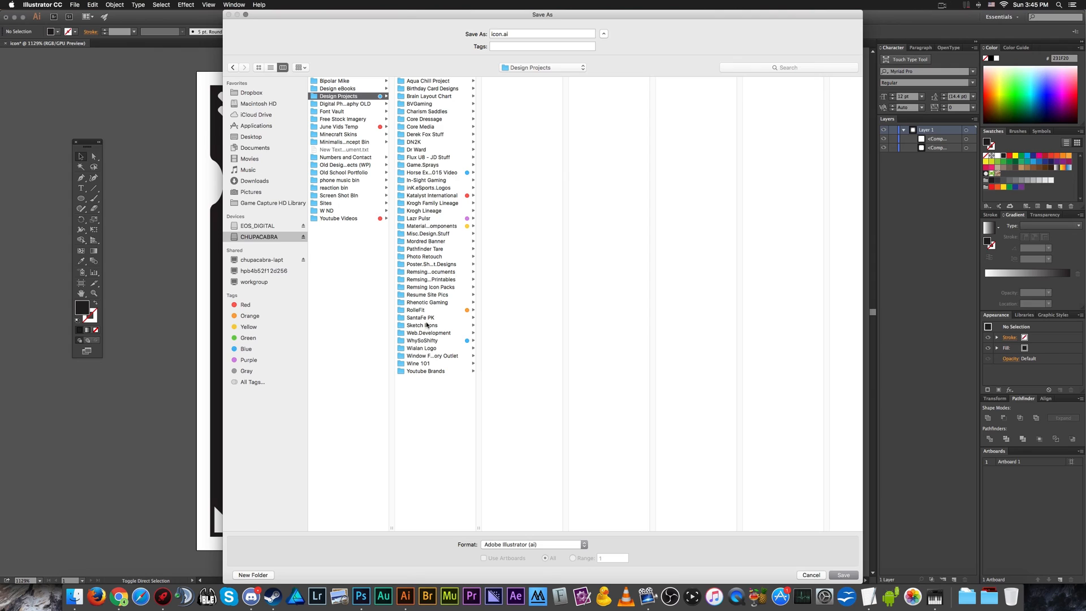
{"action": "left_click", "coordinate": [428, 288]}
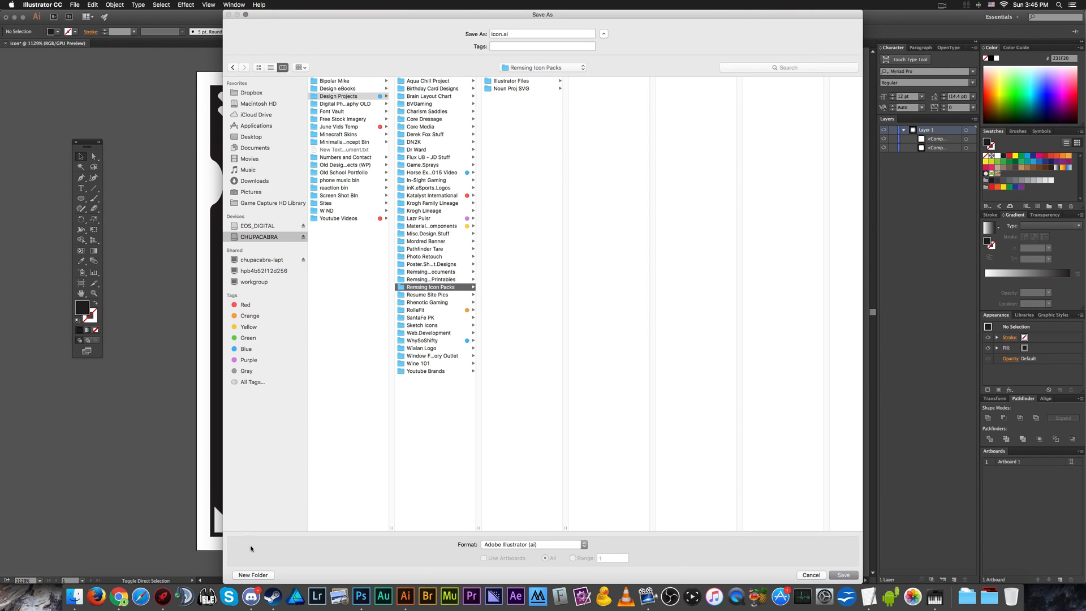
{"action": "left_click", "coordinate": [250, 574]}
{"action": "type", "text": "C"}
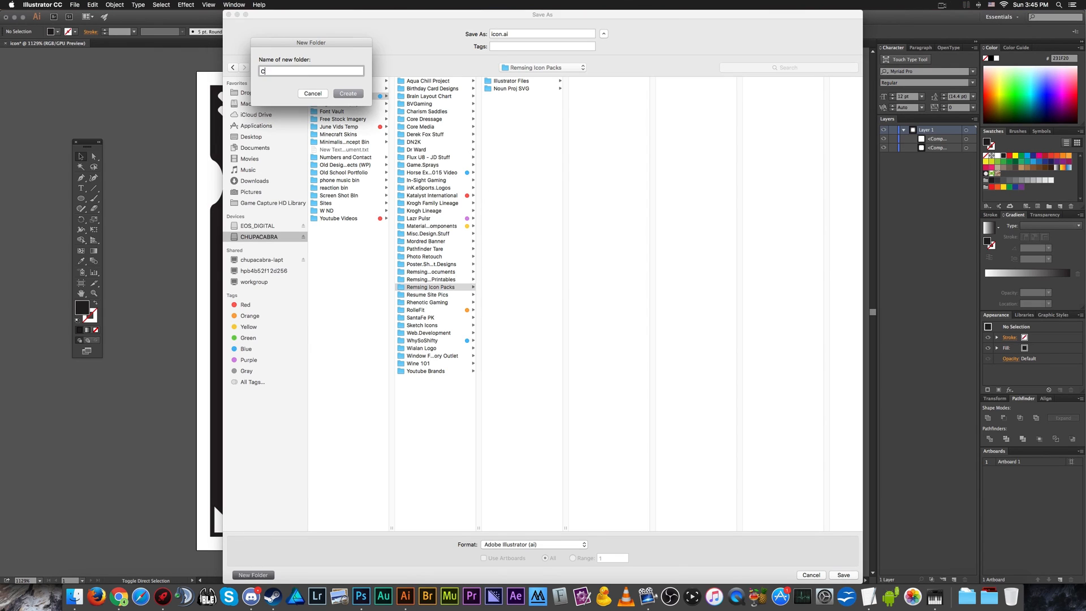
{"action": "type", "text": "PU Icons"}
{"action": "key", "text": "Return"}
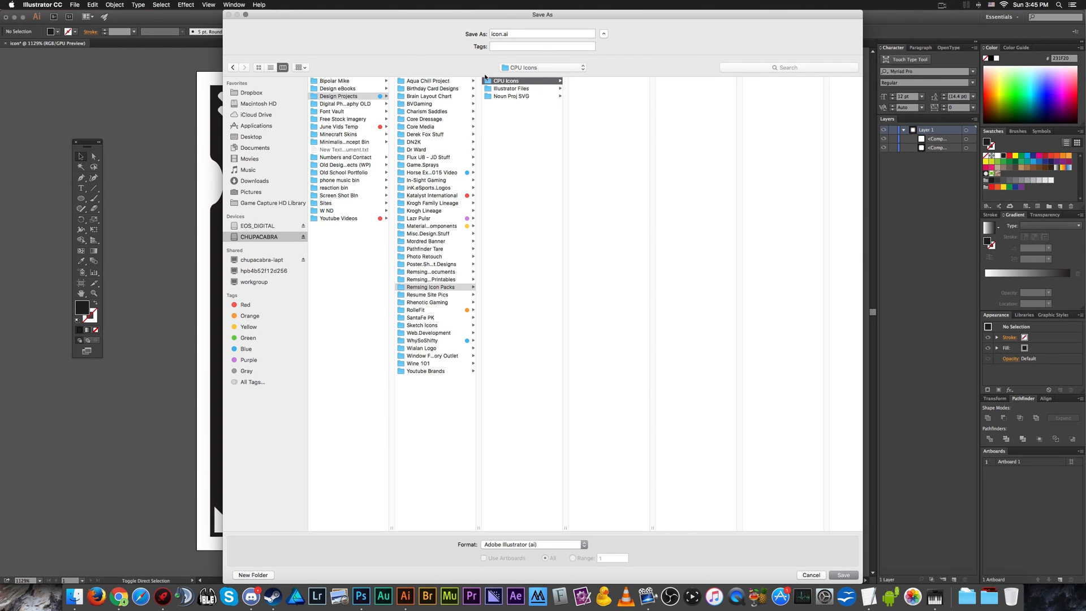
Save the file as CPU icon 1 in SVG format with the SVG 1.1 profile and embedded images.
{"action": "left_click", "coordinate": [491, 34]}
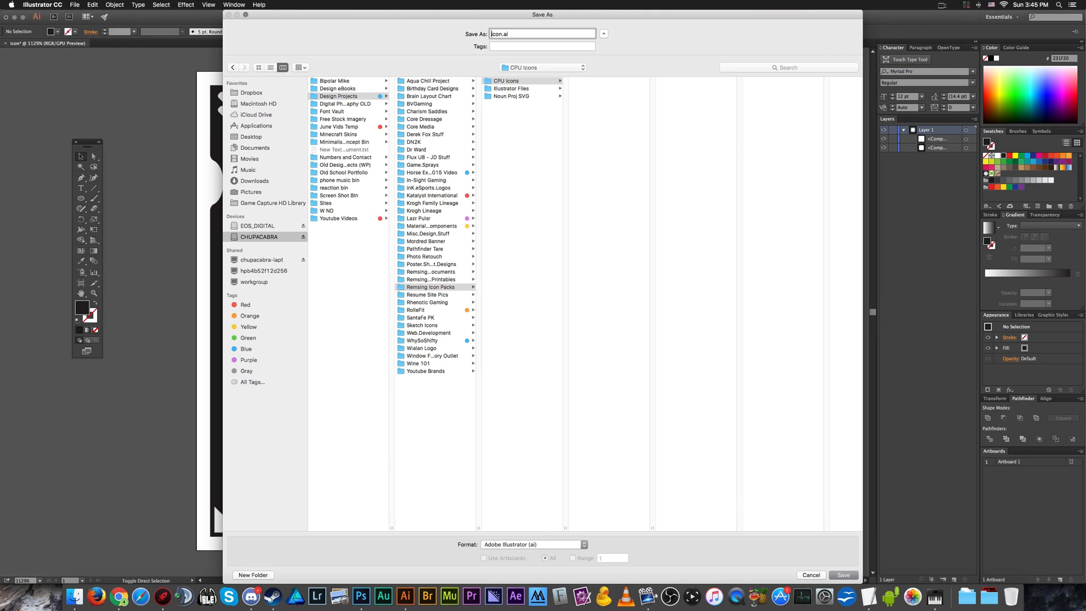
{"action": "type", "text": "CPU icon 1"}
{"action": "left_click", "coordinate": [551, 545]}
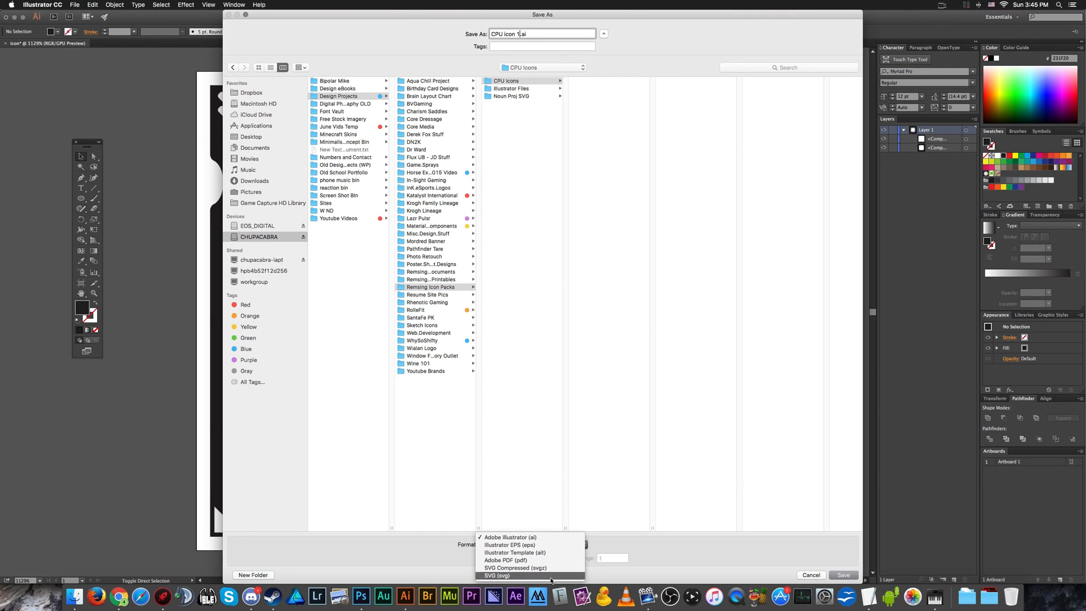
{"action": "left_click", "coordinate": [490, 576]}
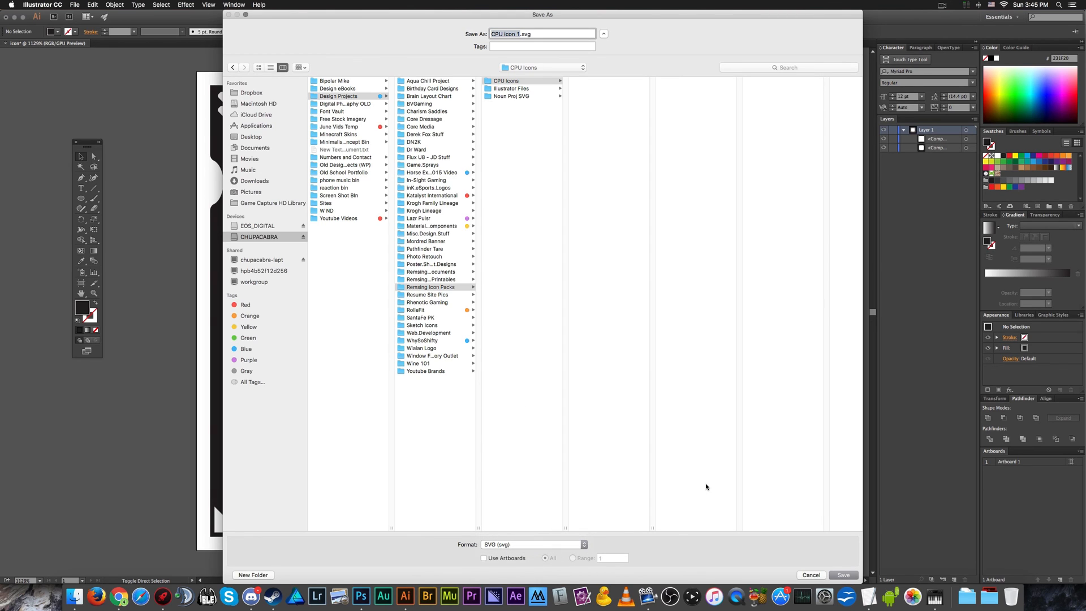
{"action": "left_click", "coordinate": [841, 576]}
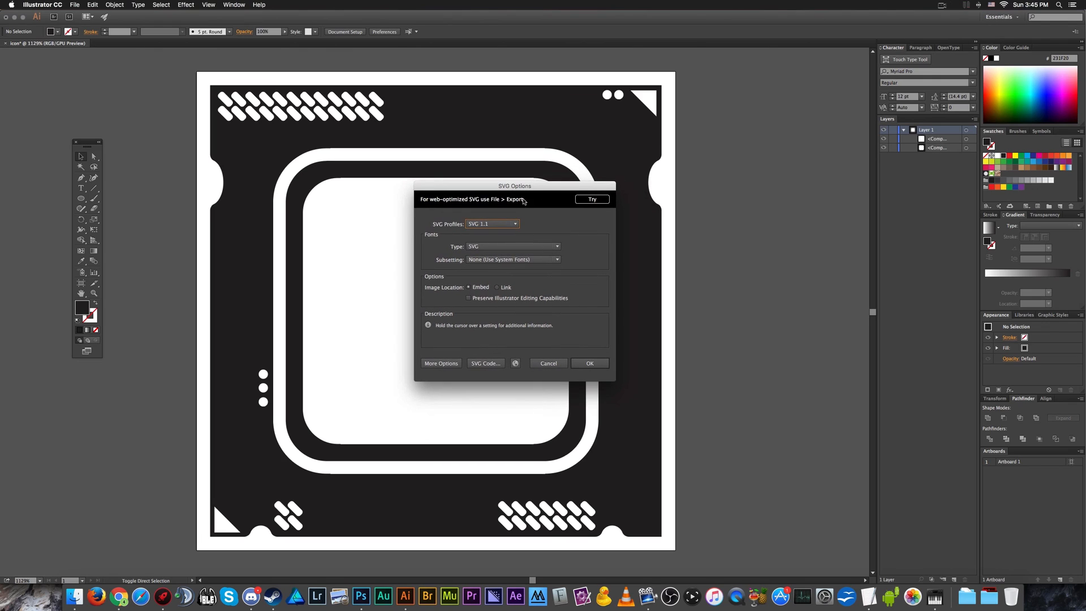
{"action": "left_click", "coordinate": [589, 363]}
{"action": "key", "text": "Return"}
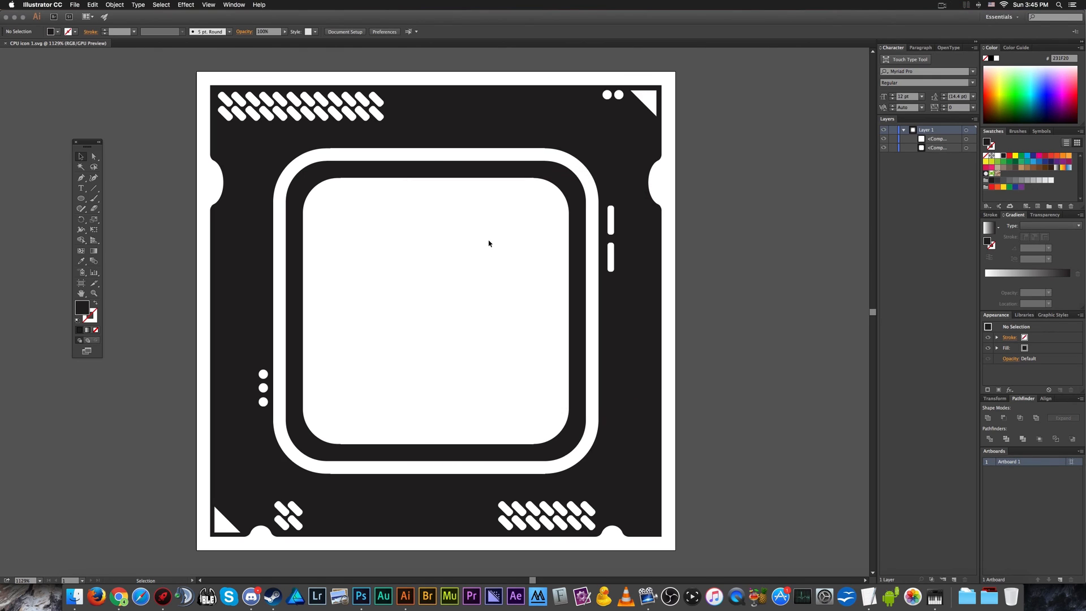
{"action": "scroll", "coordinate": [489, 244], "scroll_direction": "down", "scroll_amount": 1}
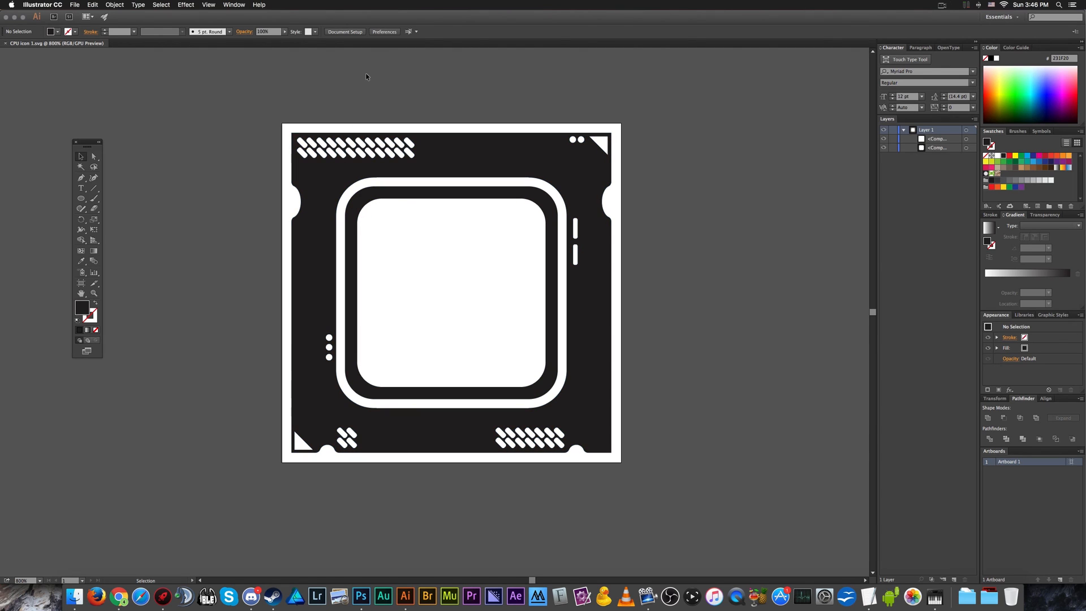
{"action": "scroll", "coordinate": [366, 78], "scroll_direction": "down", "scroll_amount": 1}
{"action": "scroll", "coordinate": [367, 78], "scroll_direction": "up", "scroll_amount": 1}
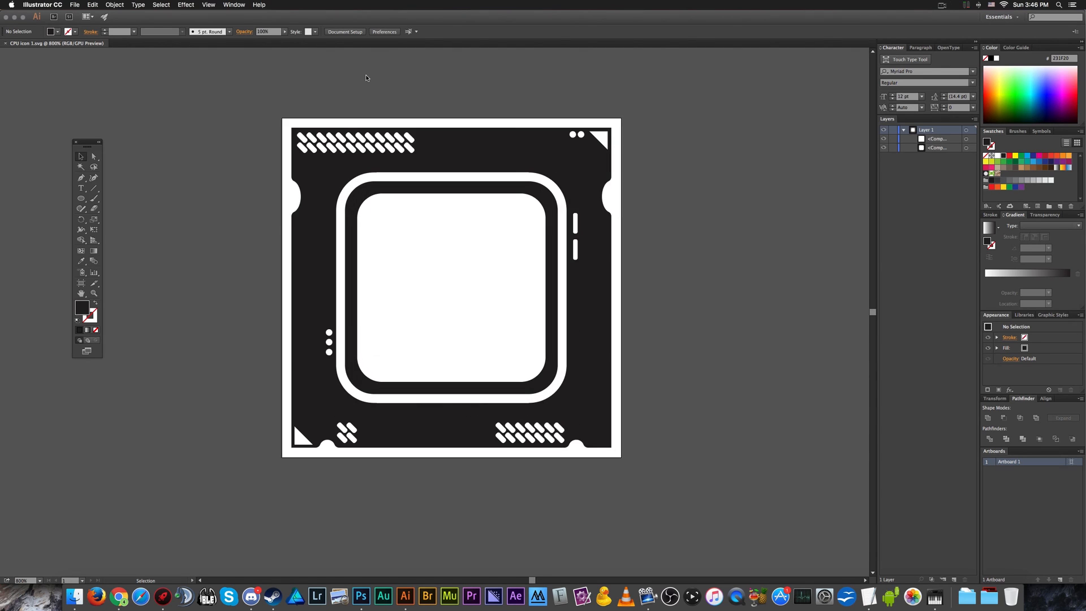